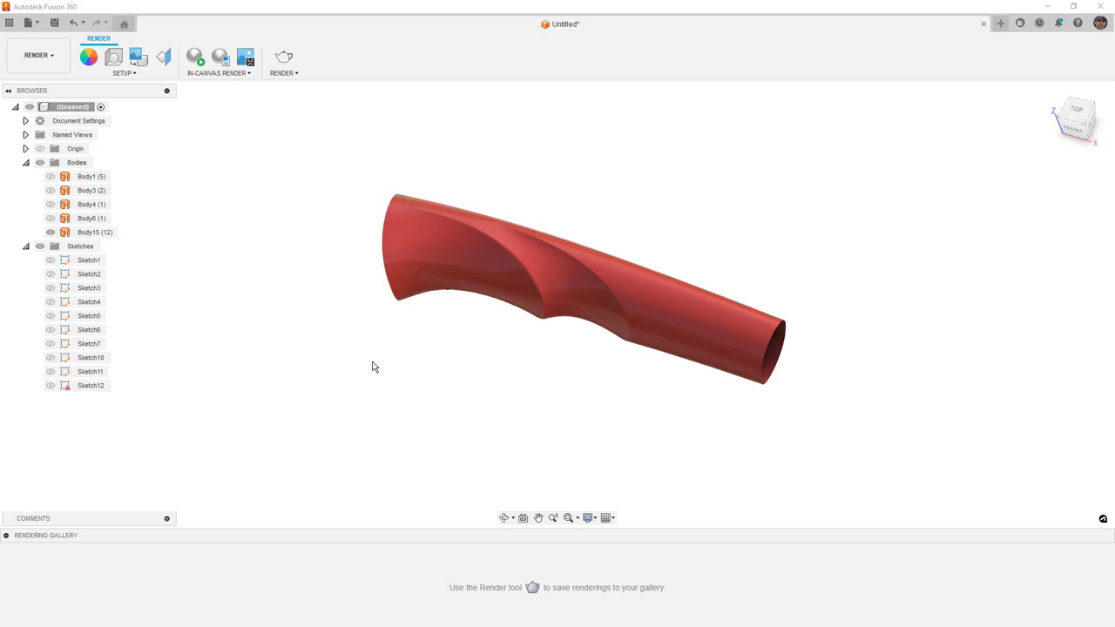
- Inspect the Body15 handle from several angles, ending on a top-down view
click(523, 309)
mouse_move(523, 309)
shift+middle_down()
mouse_move(531, 337)
mouse_move(539, 302)
shift+middle_up()
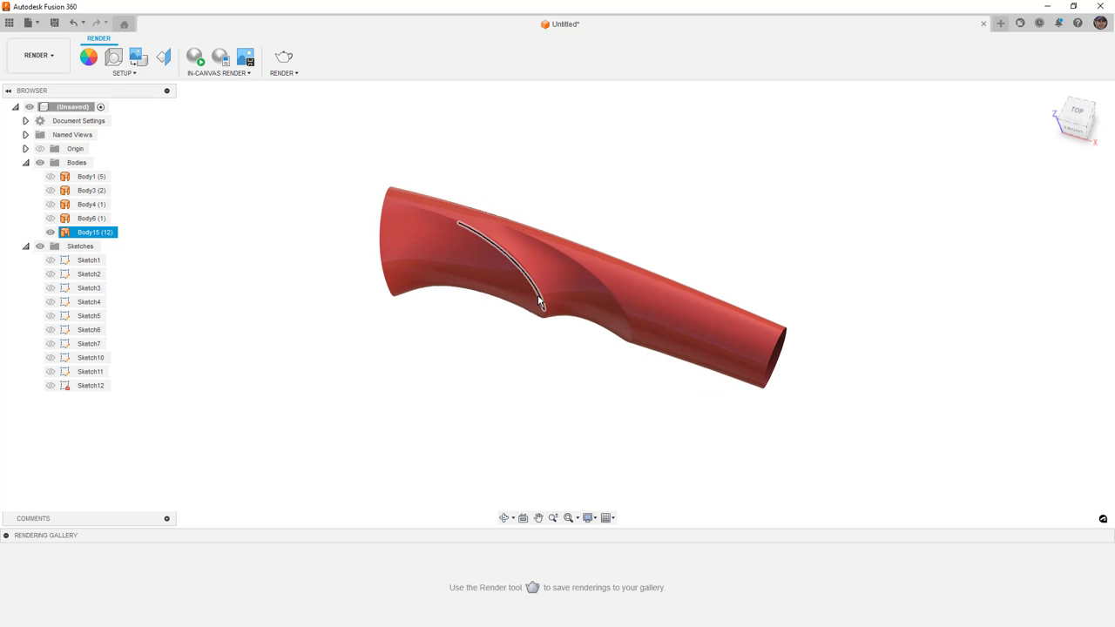
click(516, 330)
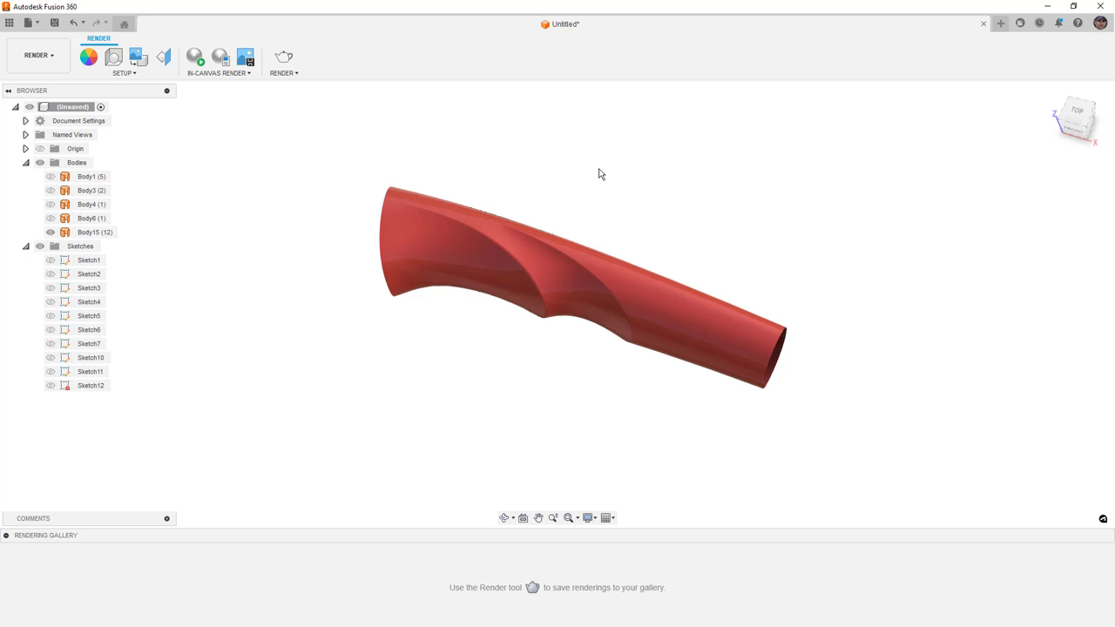
shift+middle_drag(599, 172, 609, 218)
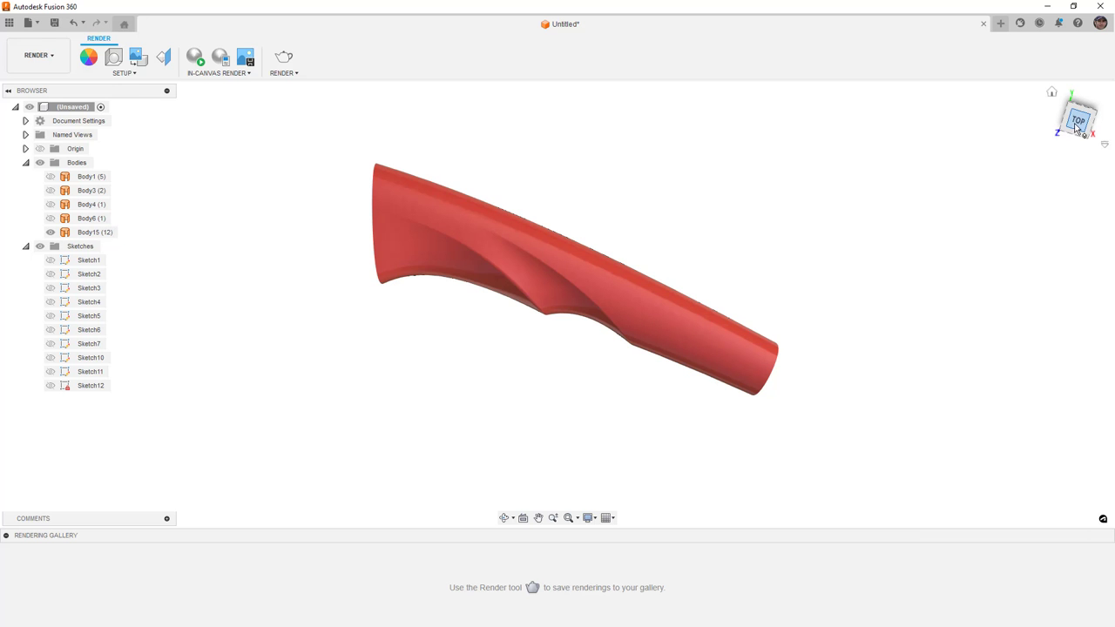
drag(1075, 119, 1070, 127)
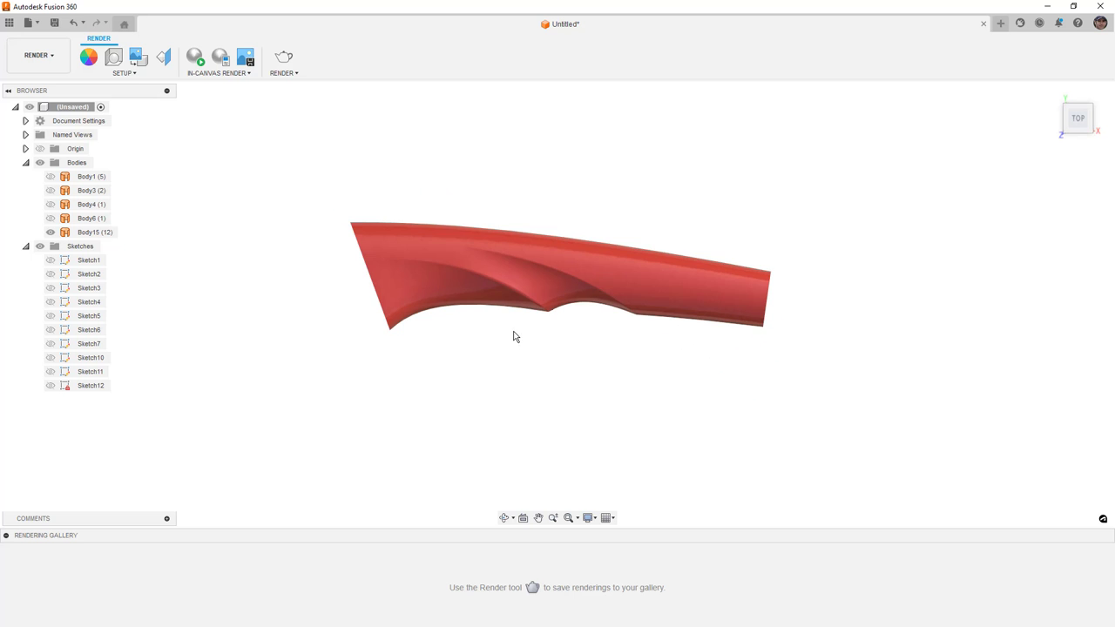
scroll(519, 334, up, 2)
- Zoom in on the handle body, then start a new blank design, Untitled(1)
click(525, 282)
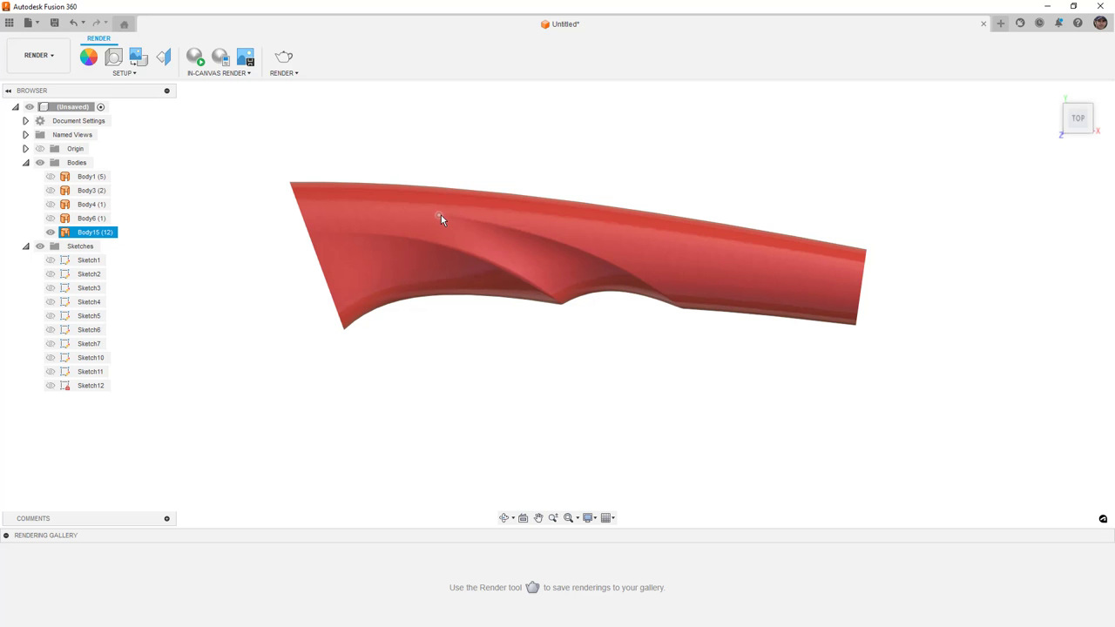
click(436, 154)
scroll(440, 164, up, 3)
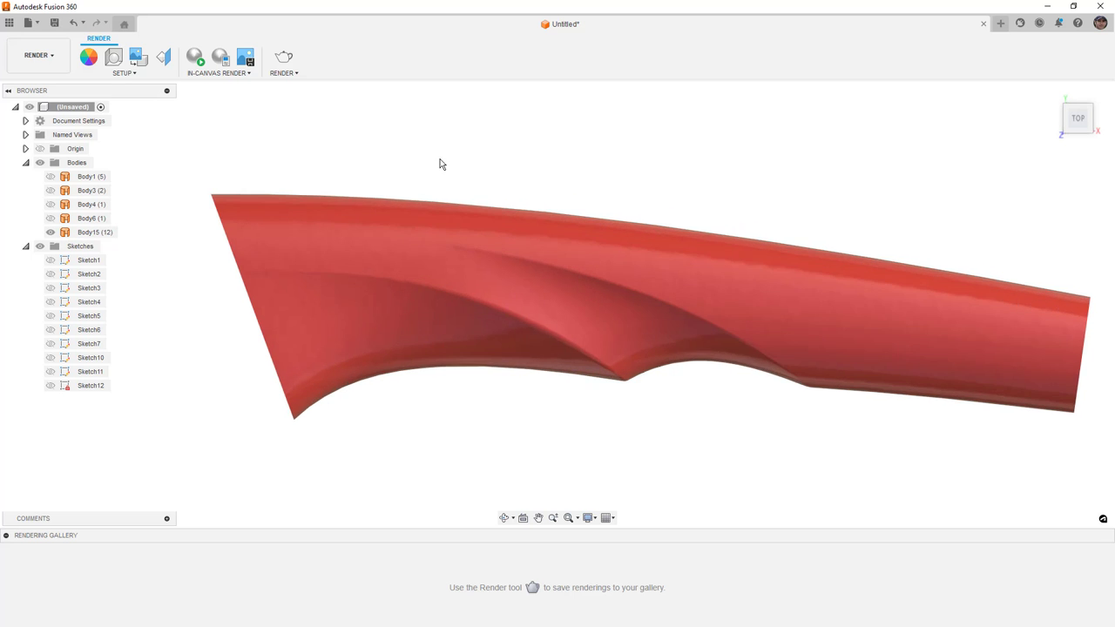
scroll(441, 165, down, 2)
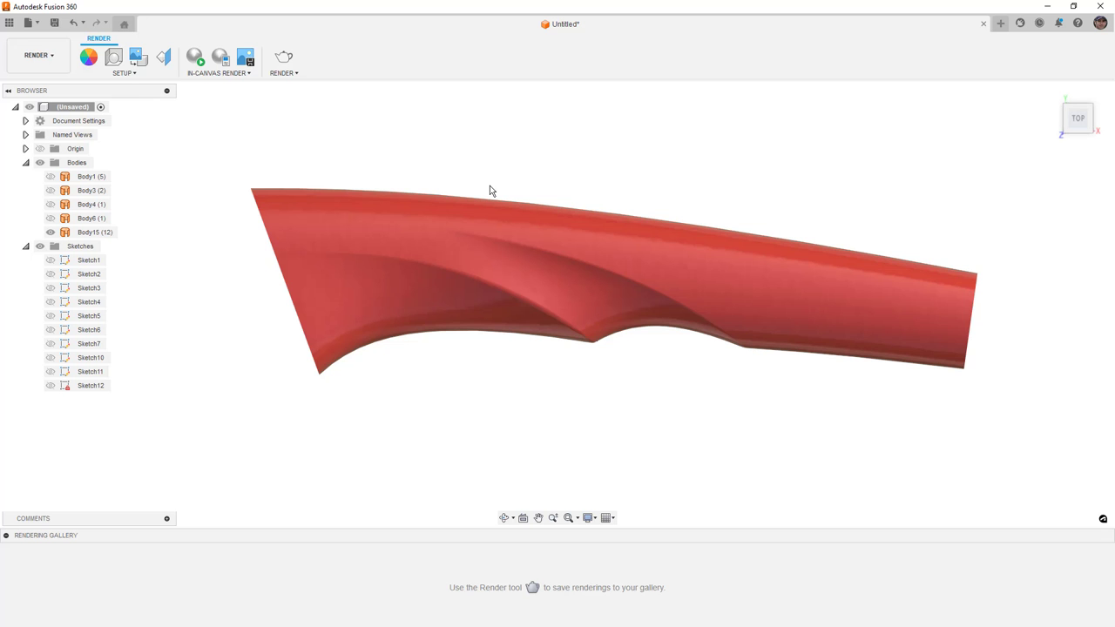
click(1002, 23)
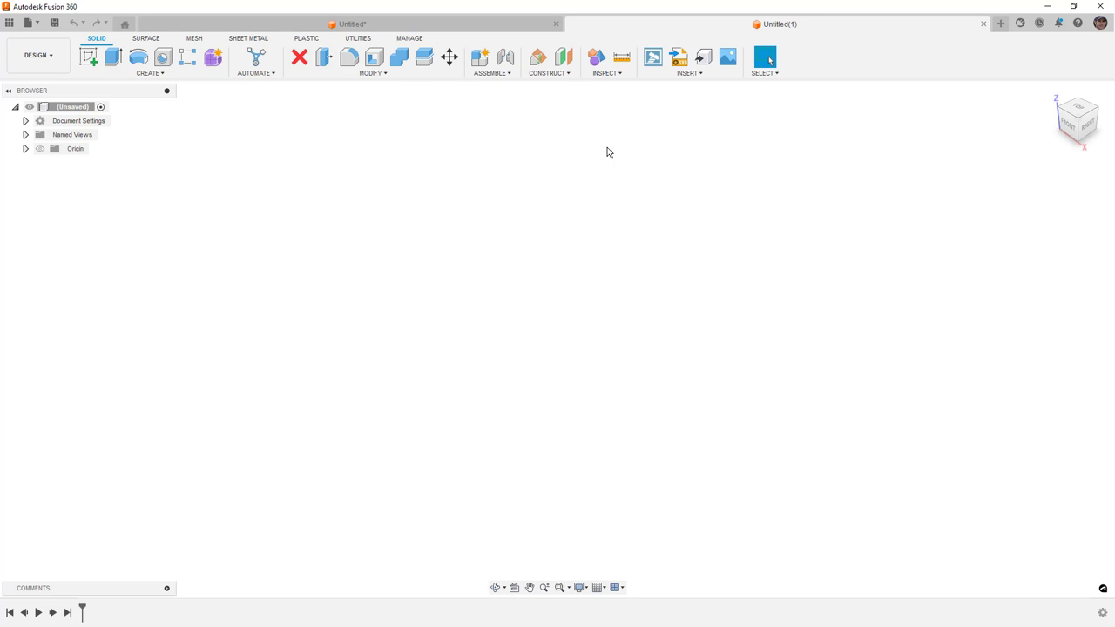
- Start a new sketch on the XY plane from the Surface tab
click(152, 41)
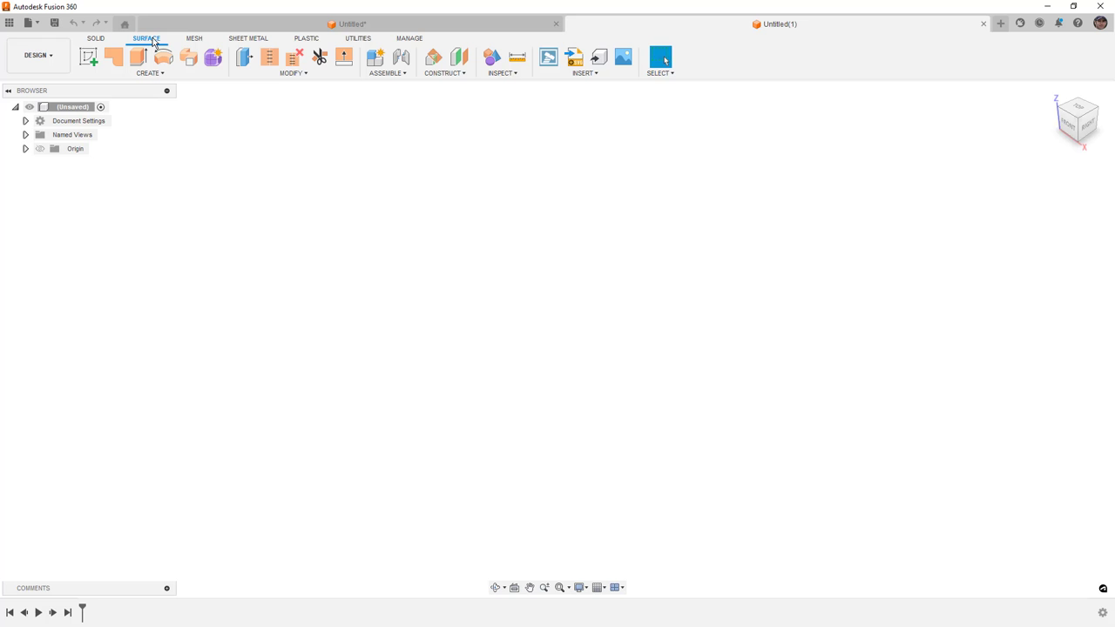
click(88, 58)
click(604, 343)
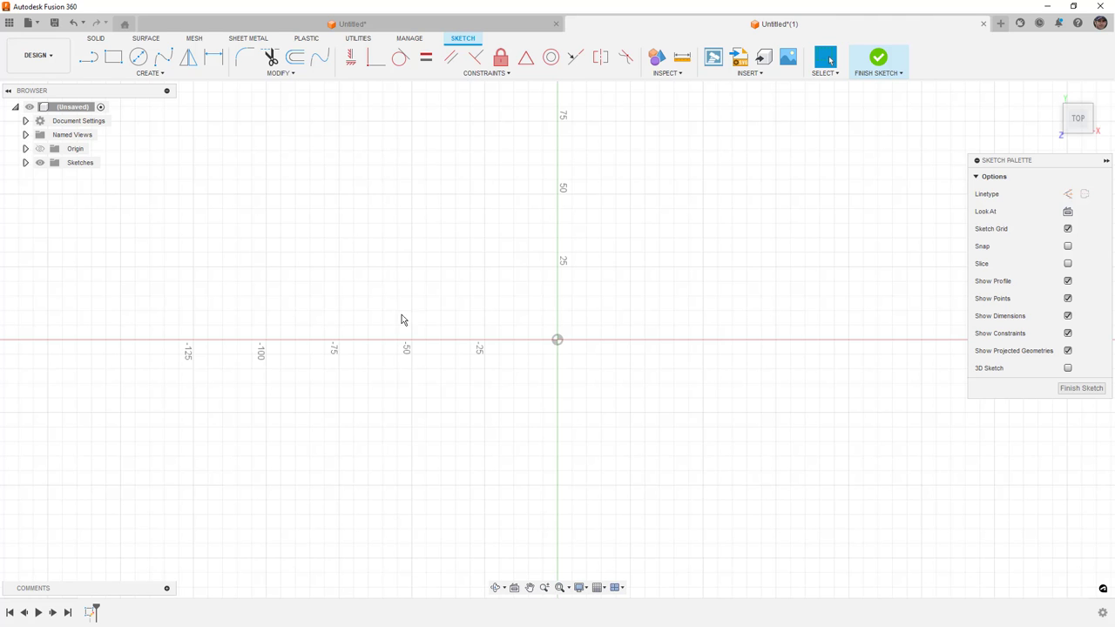
- Draw two fit-point splines across the plane, an upper one and a lower one
click(164, 65)
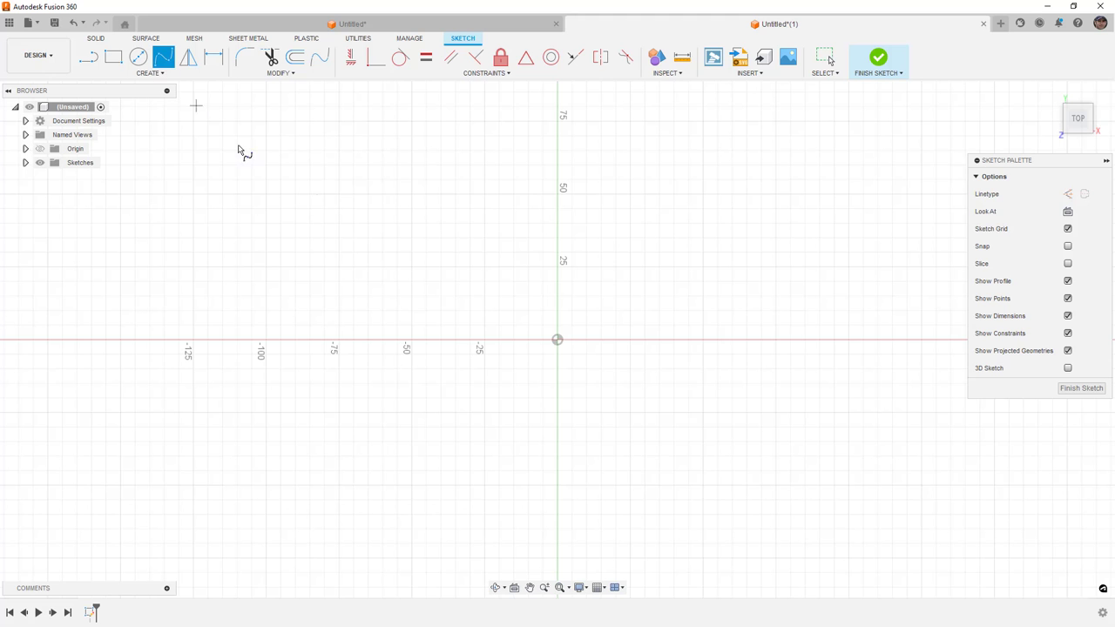
click(450, 237)
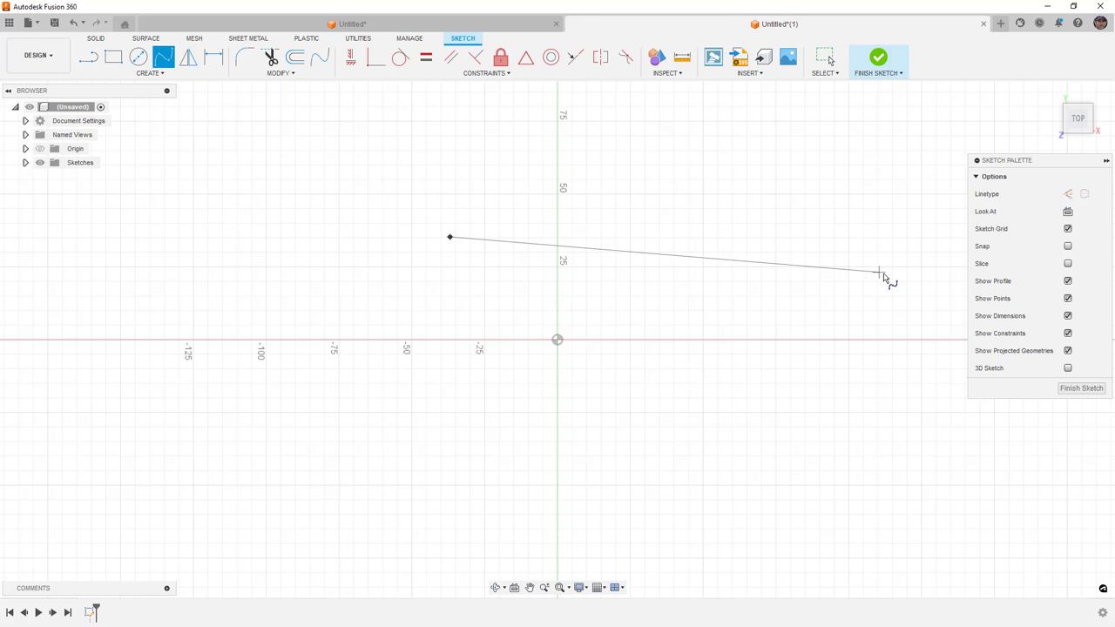
click(952, 309)
key(Return)
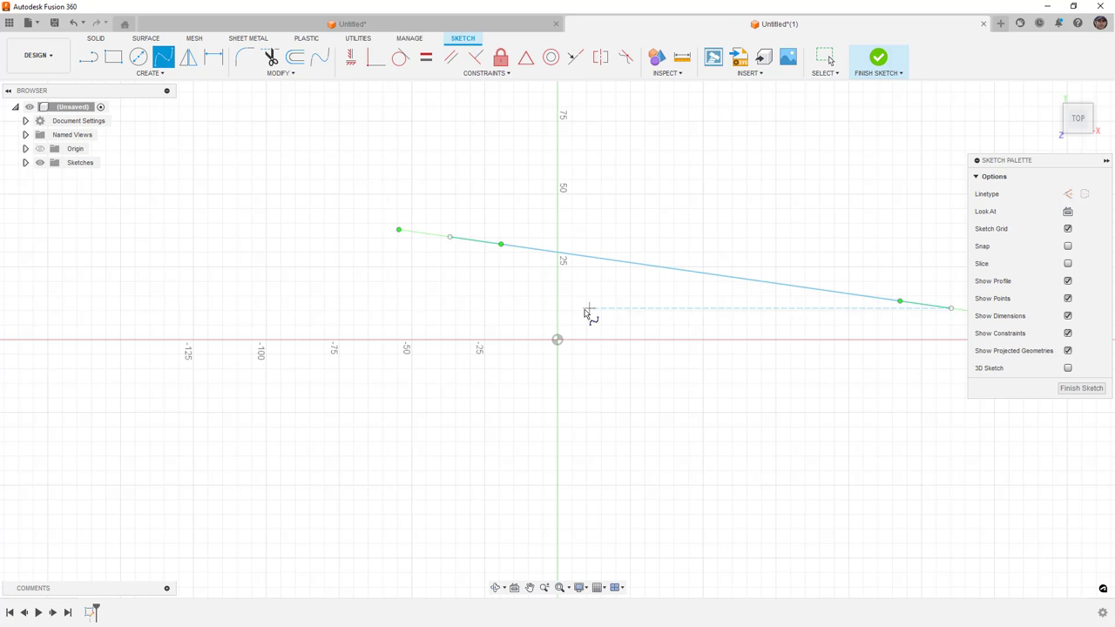
click(462, 369)
click(938, 389)
key(Return)
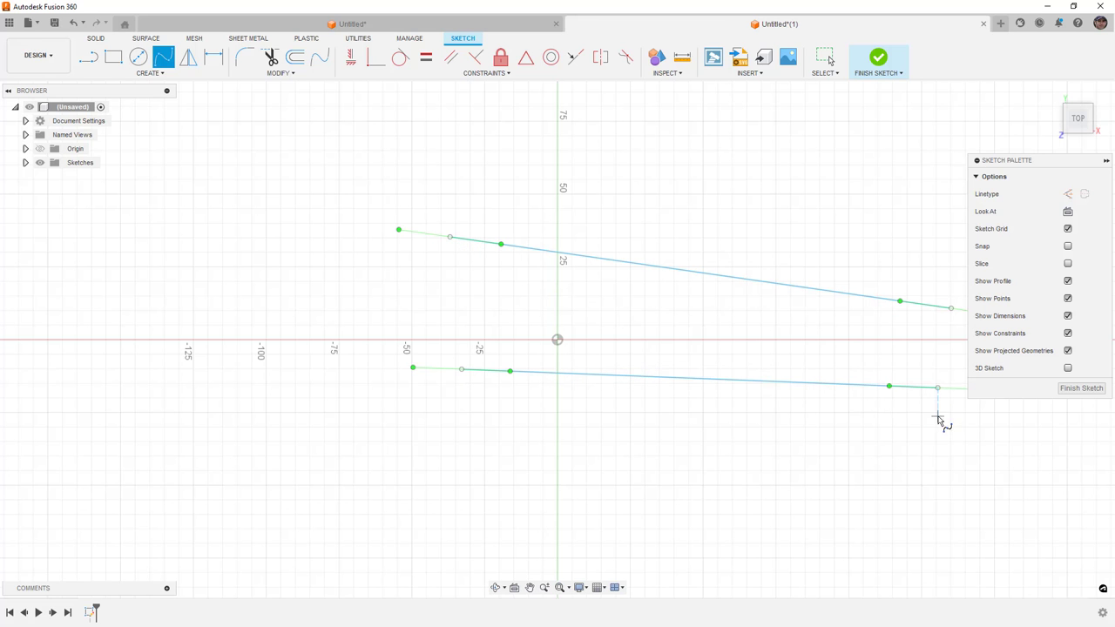
key(Escape)
- Bend both splines gently with their tangent handles and finish the sketch
middle_drag(652, 321, 517, 304)
drag(278, 348, 269, 356)
click(315, 217)
drag(260, 207, 318, 219)
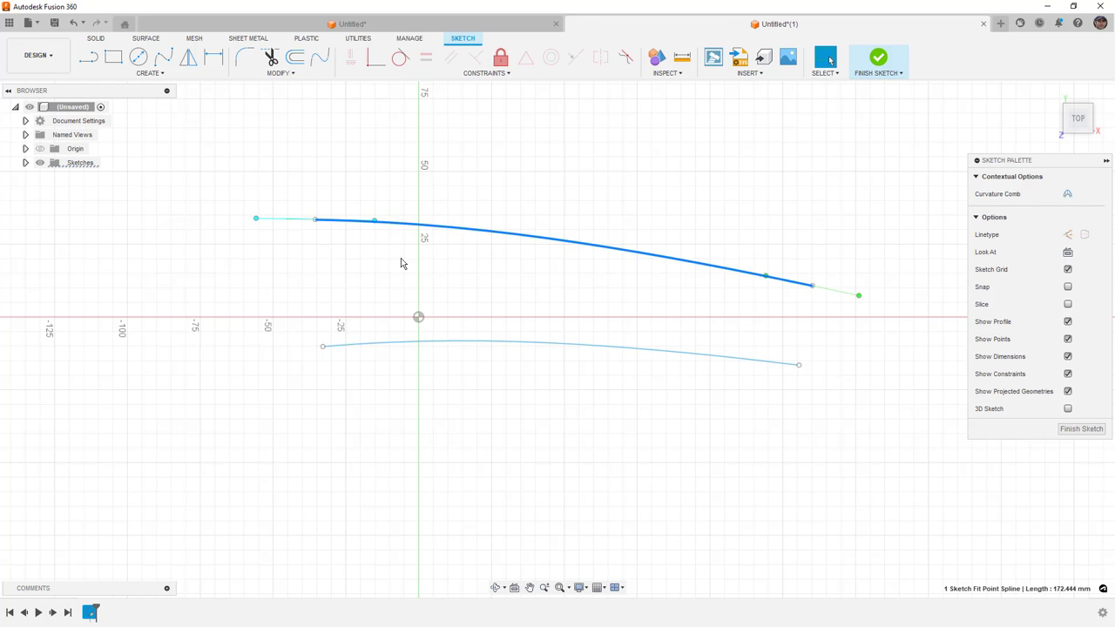
click(411, 343)
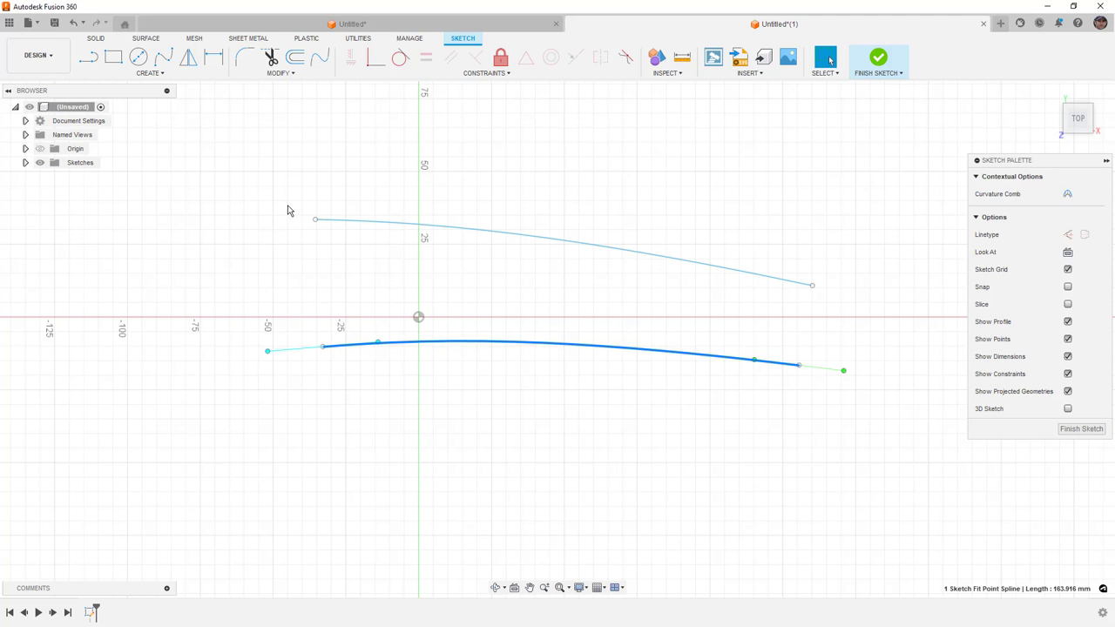
click(335, 183)
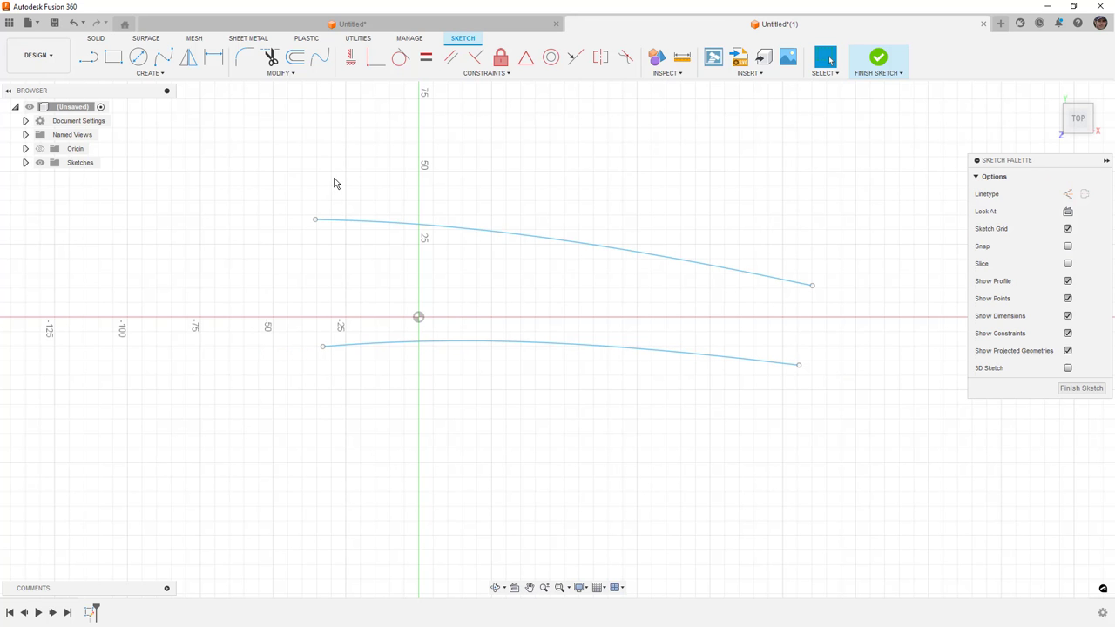
click(876, 63)
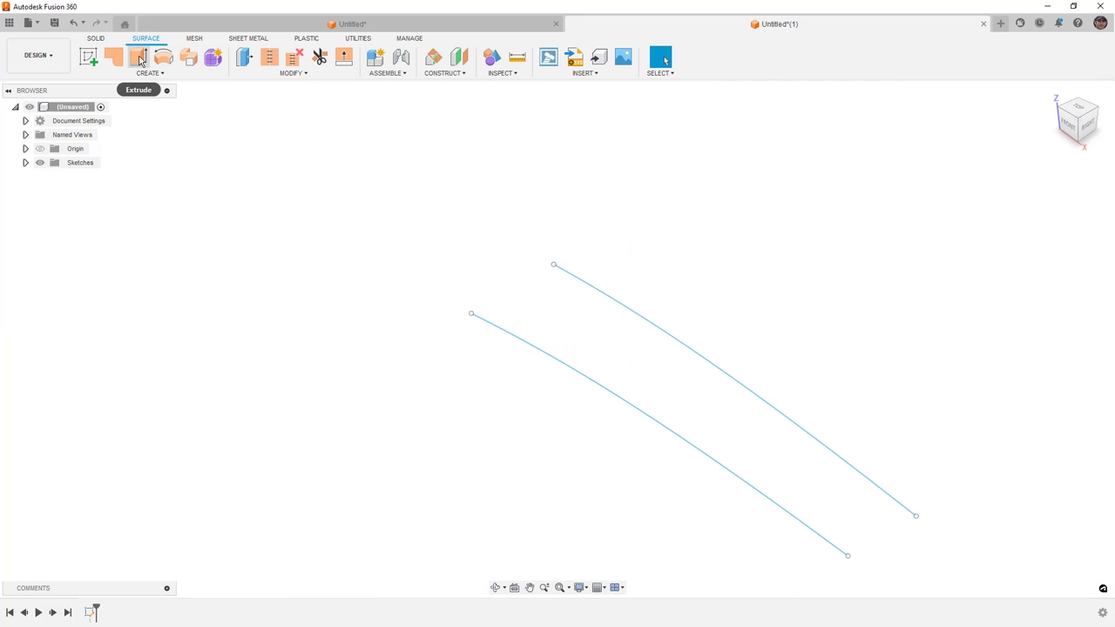
- Extrude both splines together as surface strips to a distance of -10 mm
click(139, 59)
click(556, 268)
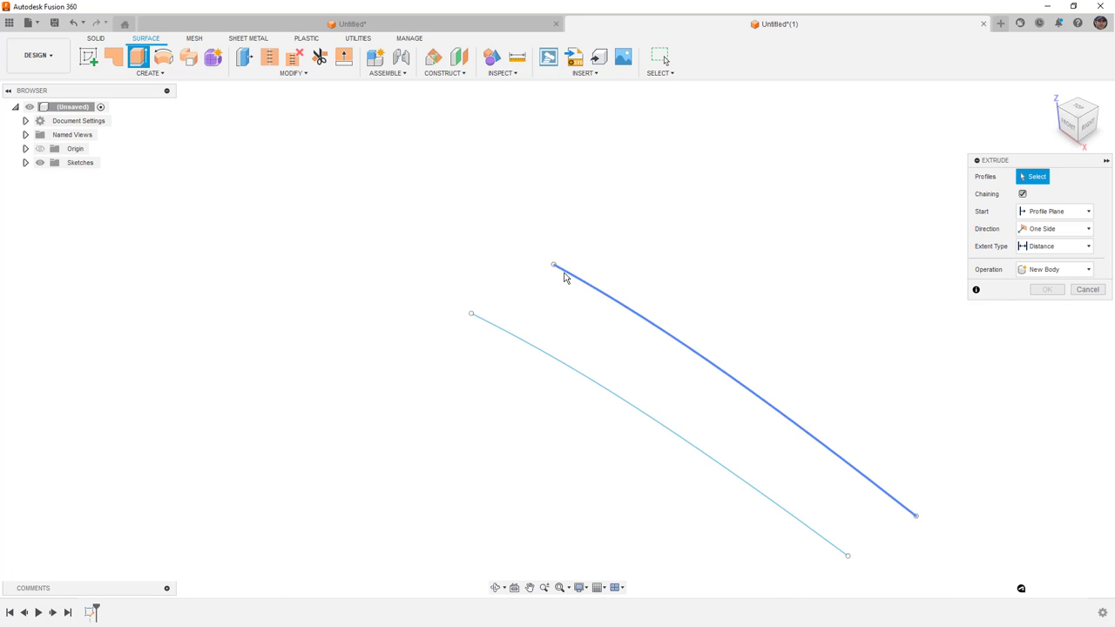
click(517, 336)
drag(515, 323, 517, 345)
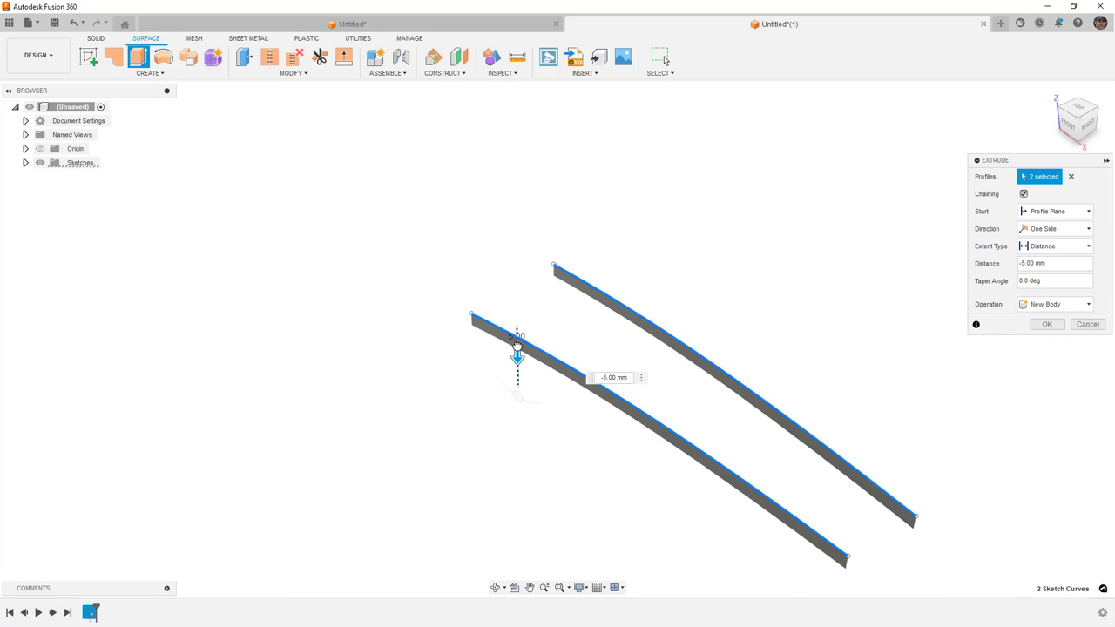
click(1047, 324)
middle_drag(857, 317, 762, 261)
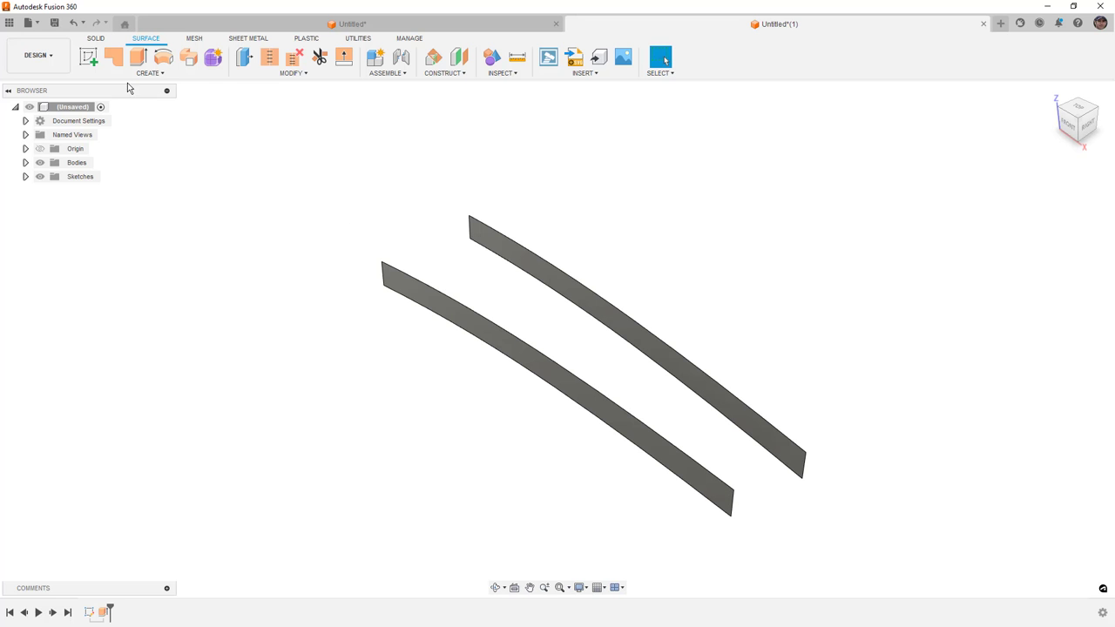
click(88, 57)
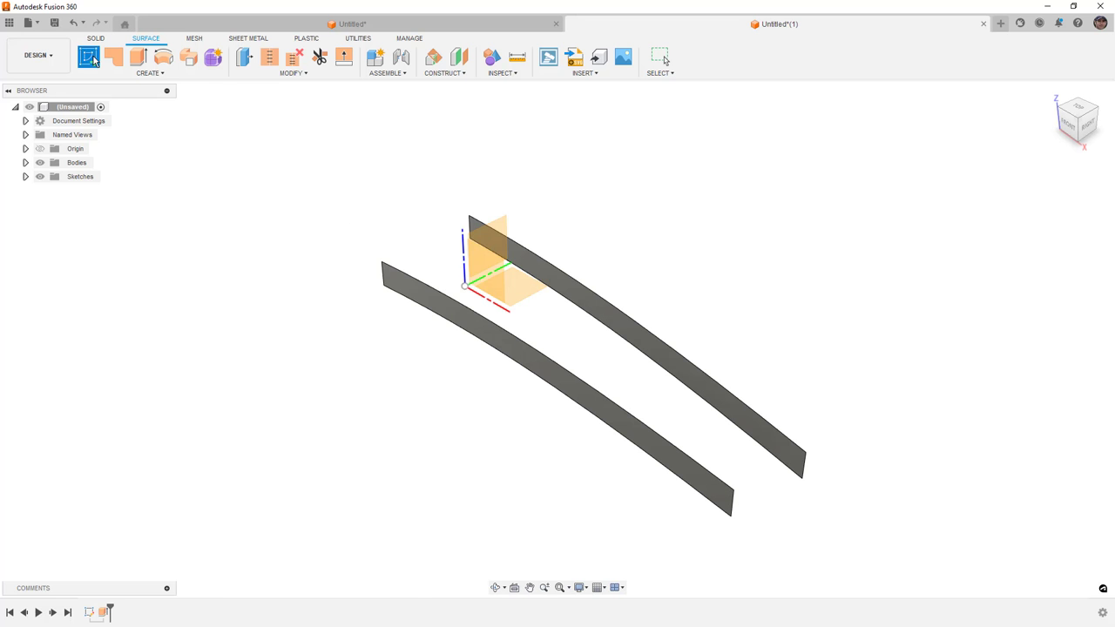
- Start a sketch on the front plane with 3D Sketch enabled
click(505, 203)
mouse_move(774, 276)
shift+middle_down()
mouse_move(769, 296)
mouse_move(650, 277)
shift+middle_up()
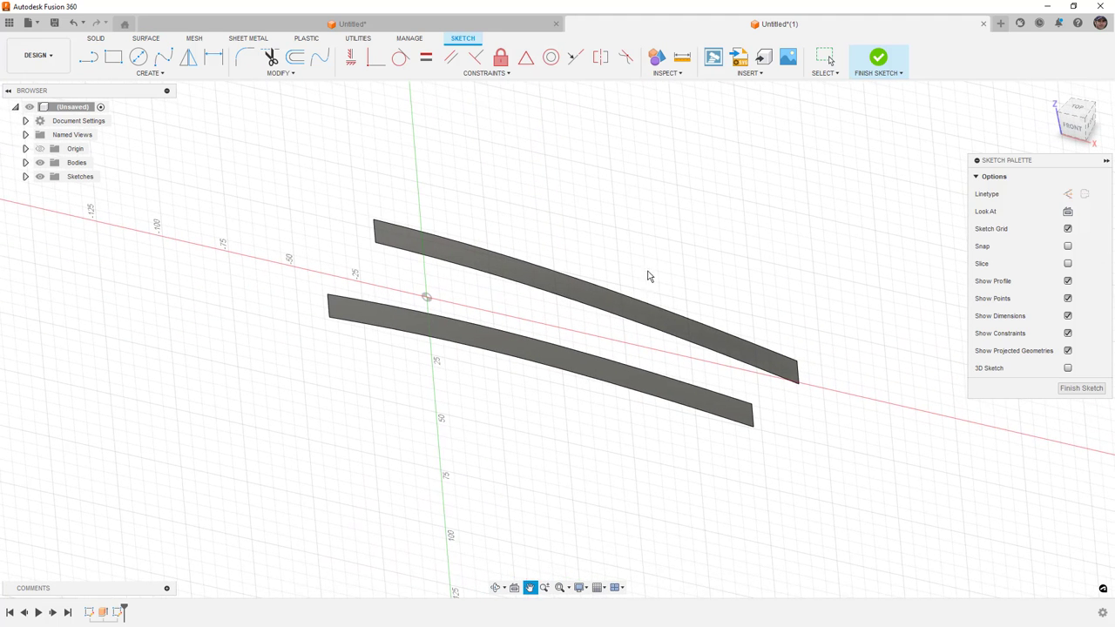
click(1067, 367)
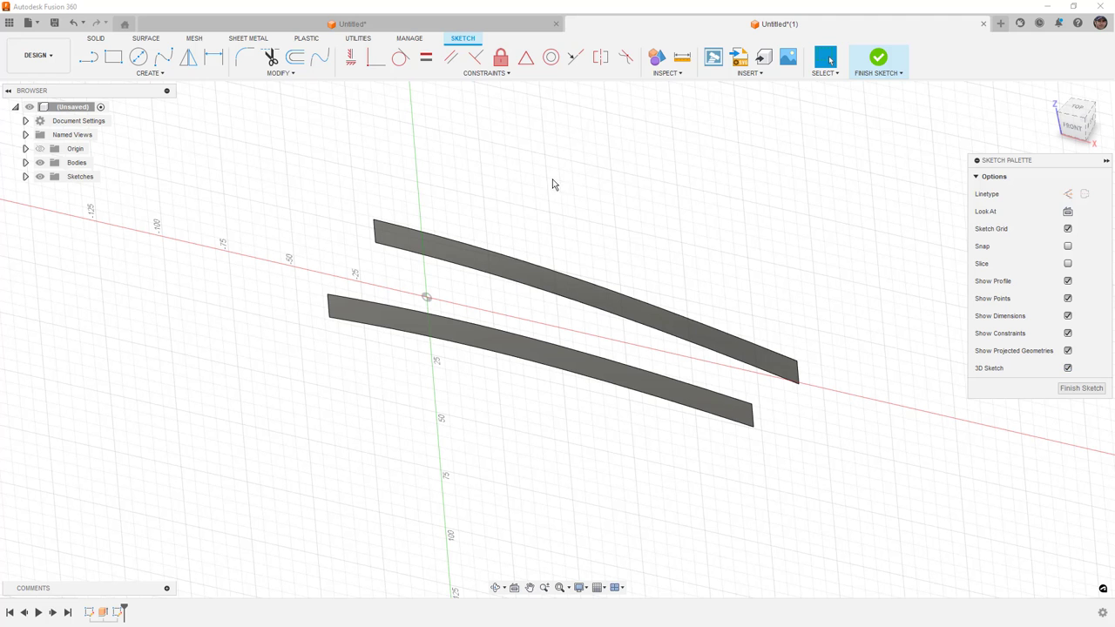
click(169, 59)
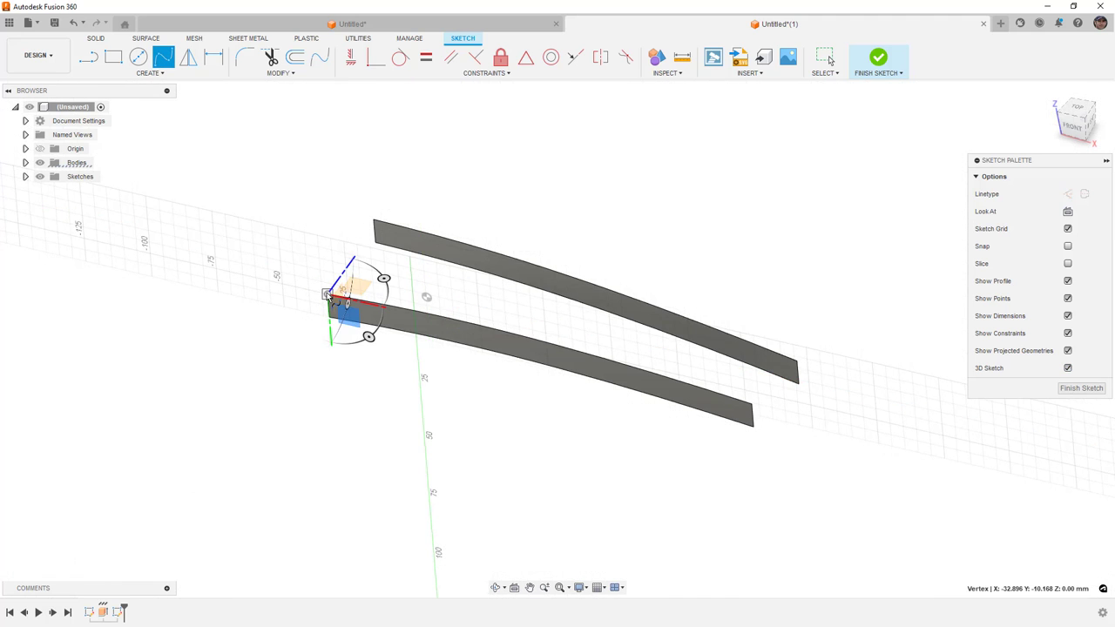
- Draw a tall spline arch joining one pair of strip tips, plus a spline at the other ends
shift+middle_drag(328, 296, 287, 298)
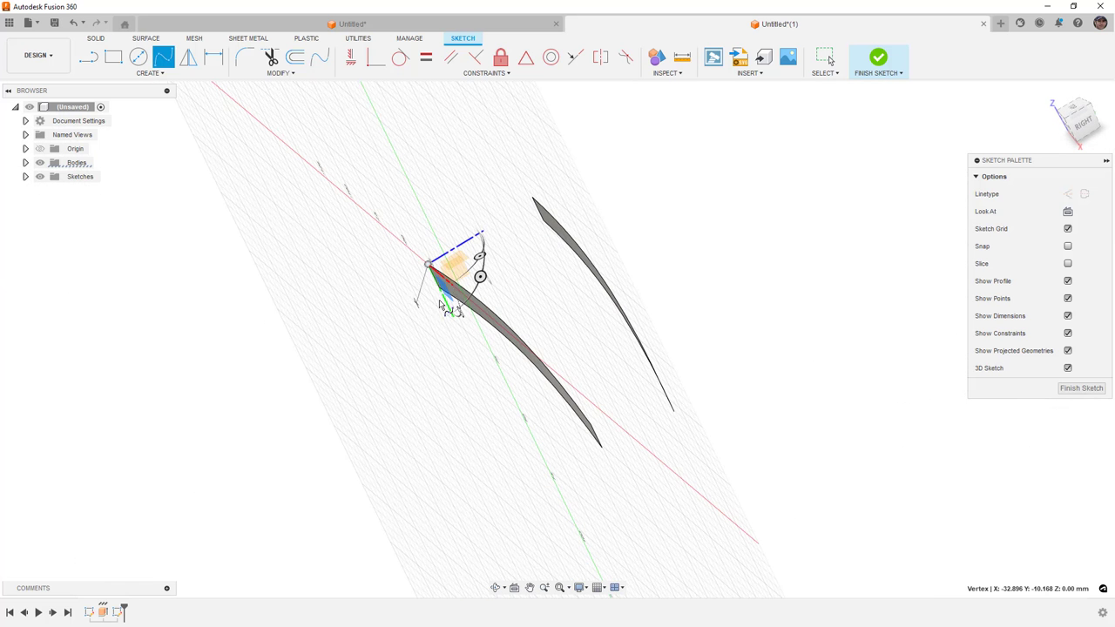
click(455, 276)
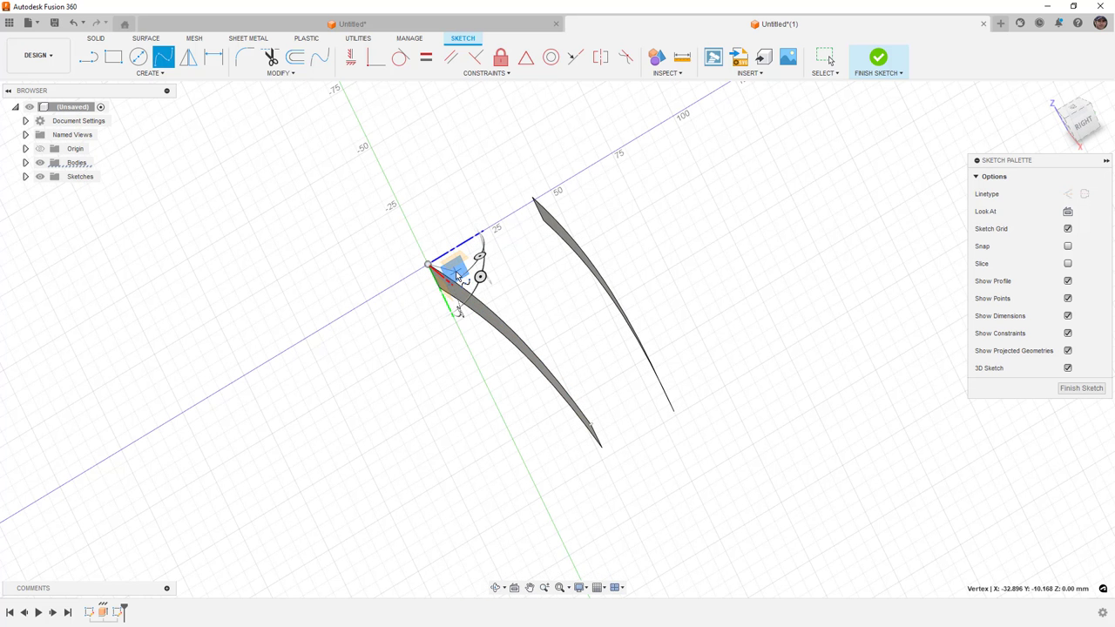
click(443, 164)
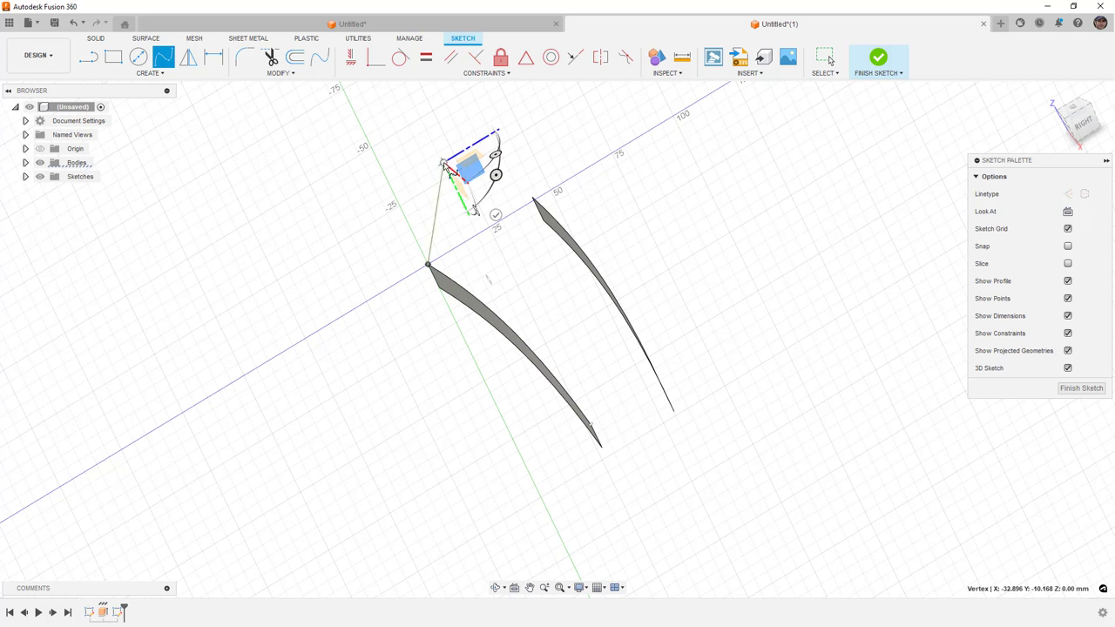
double_click(532, 198)
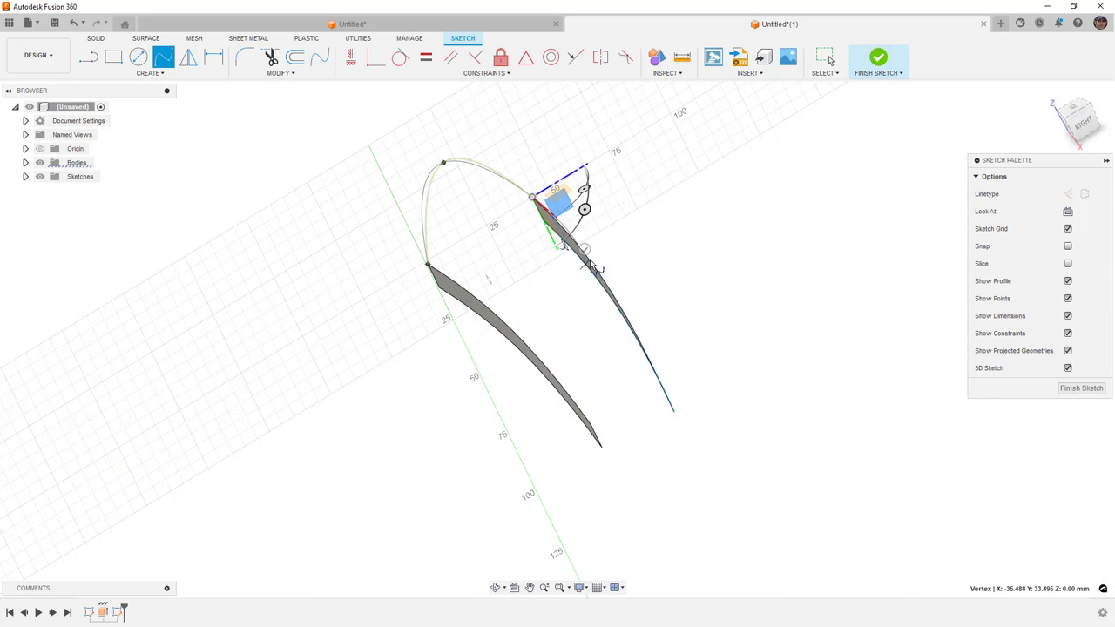
shift+middle_drag(582, 261, 610, 349)
key(Return)
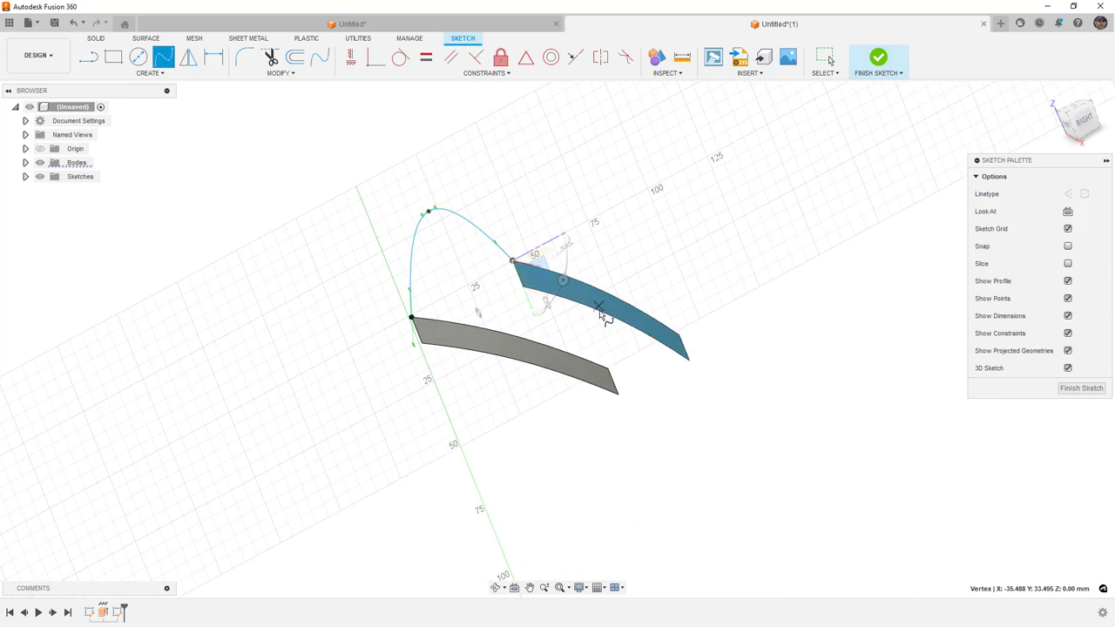
click(613, 330)
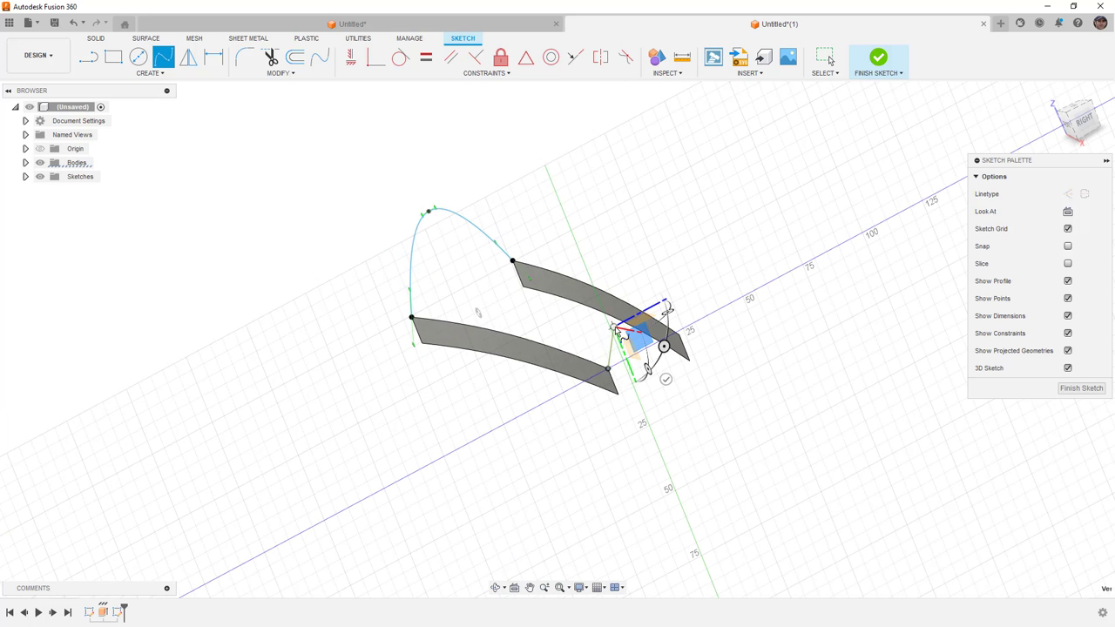
shift+middle_drag(730, 385, 672, 393)
key(Escape)
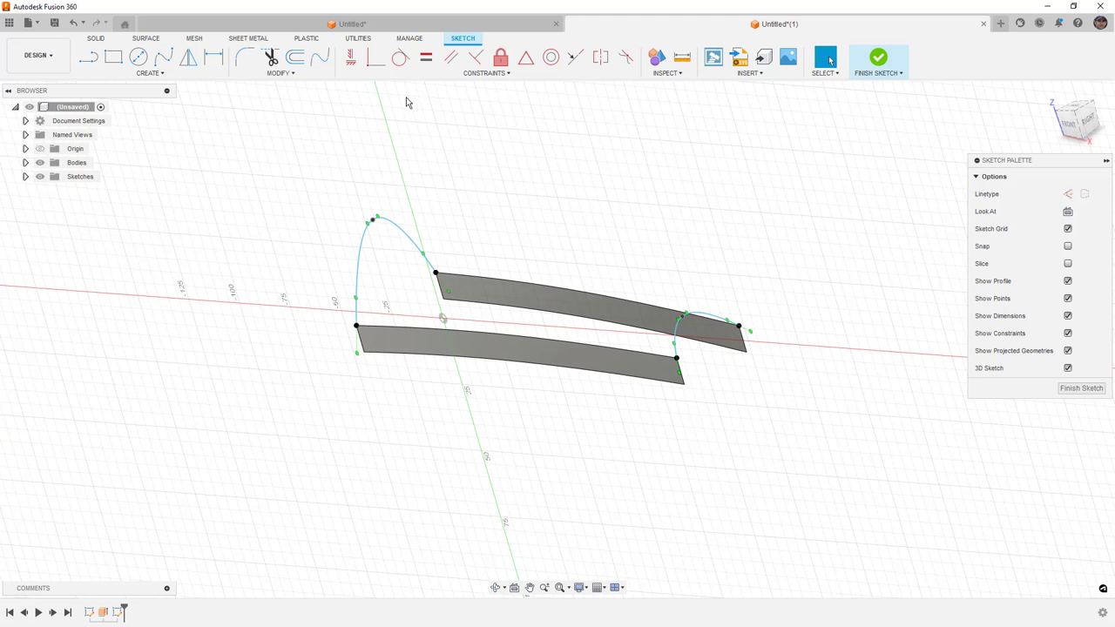
- Constrain the left and right edges of both strips to be vertical
click(350, 55)
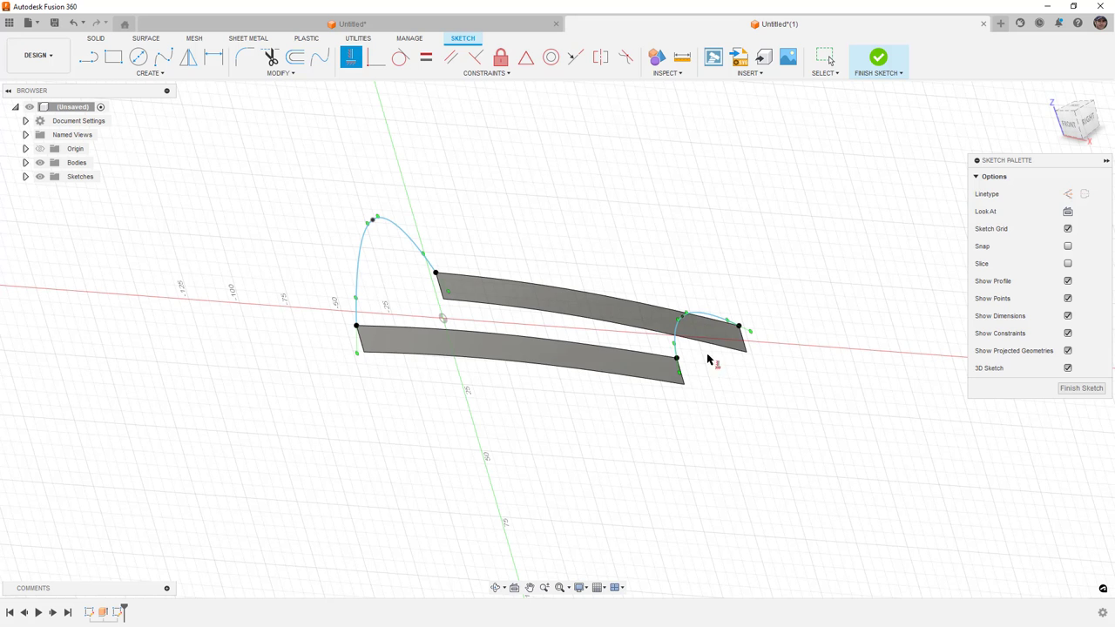
scroll(703, 364, up, 2)
click(672, 375)
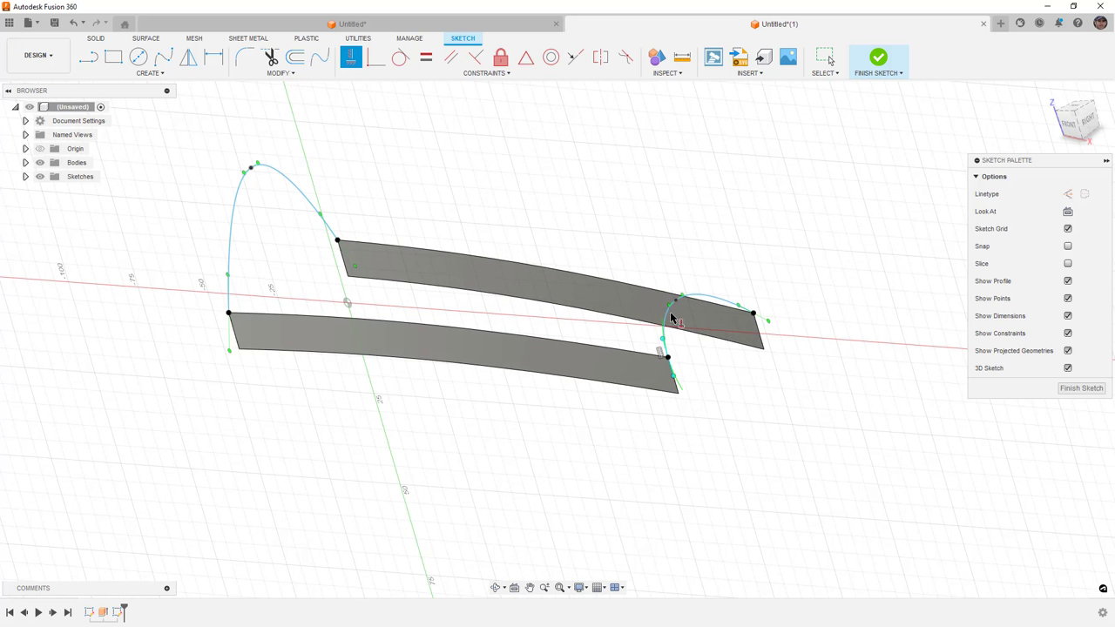
click(763, 323)
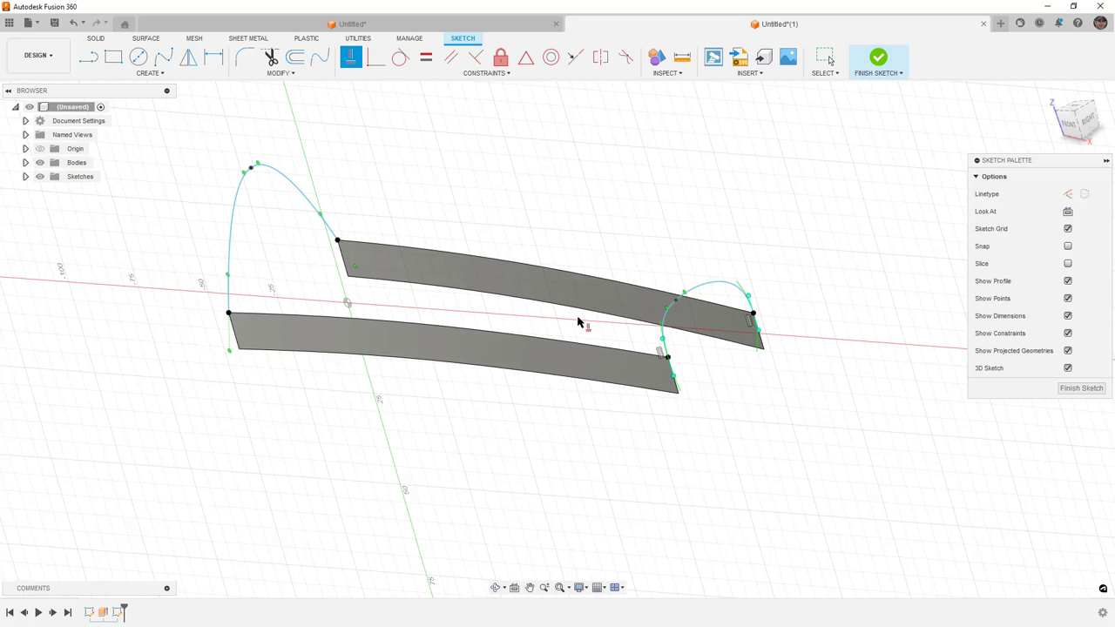
click(228, 341)
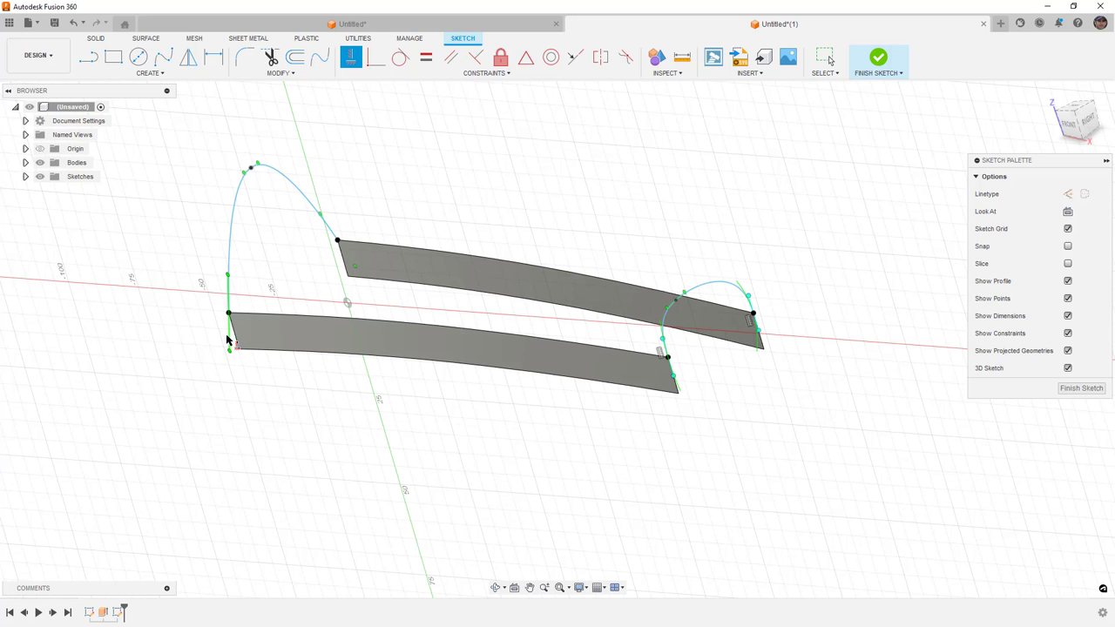
click(342, 259)
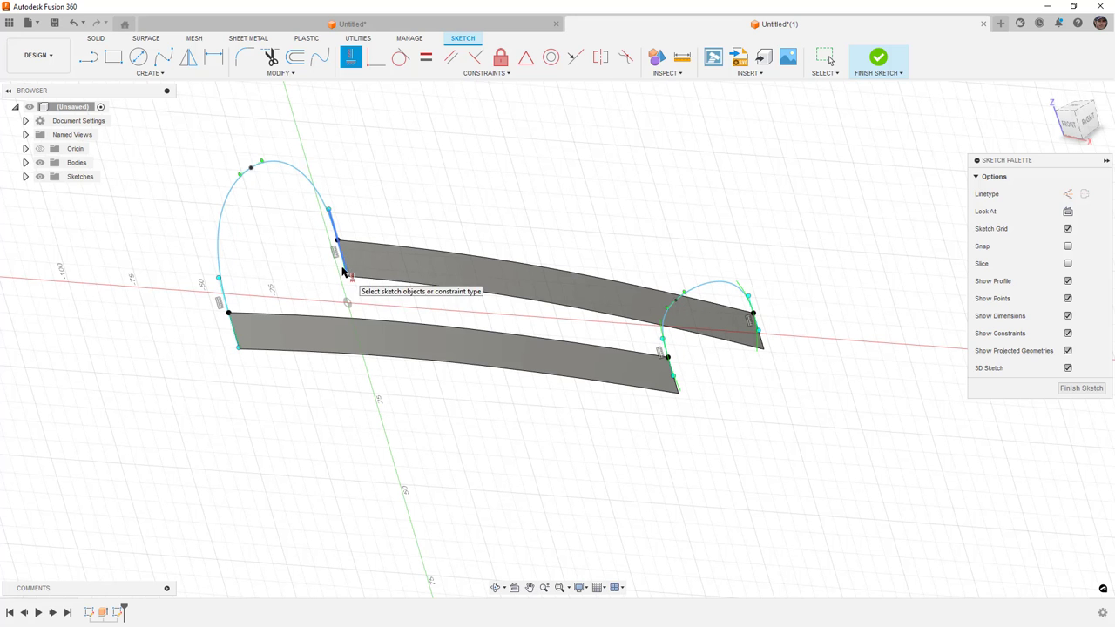
key(Escape)
- Delete the extra upper fit point from each bridging arc
click(253, 170)
key(Delete)
click(695, 304)
key(Delete)
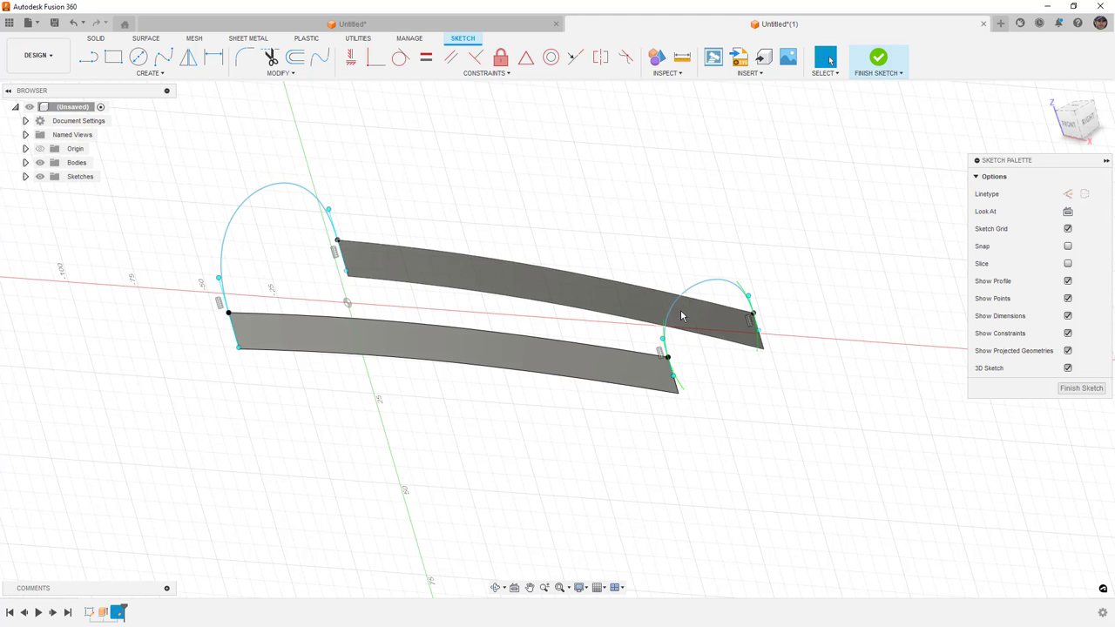
- Move the left arc's upper end point 5 mm with Move/Copy
shift+middle_drag(610, 256, 592, 263)
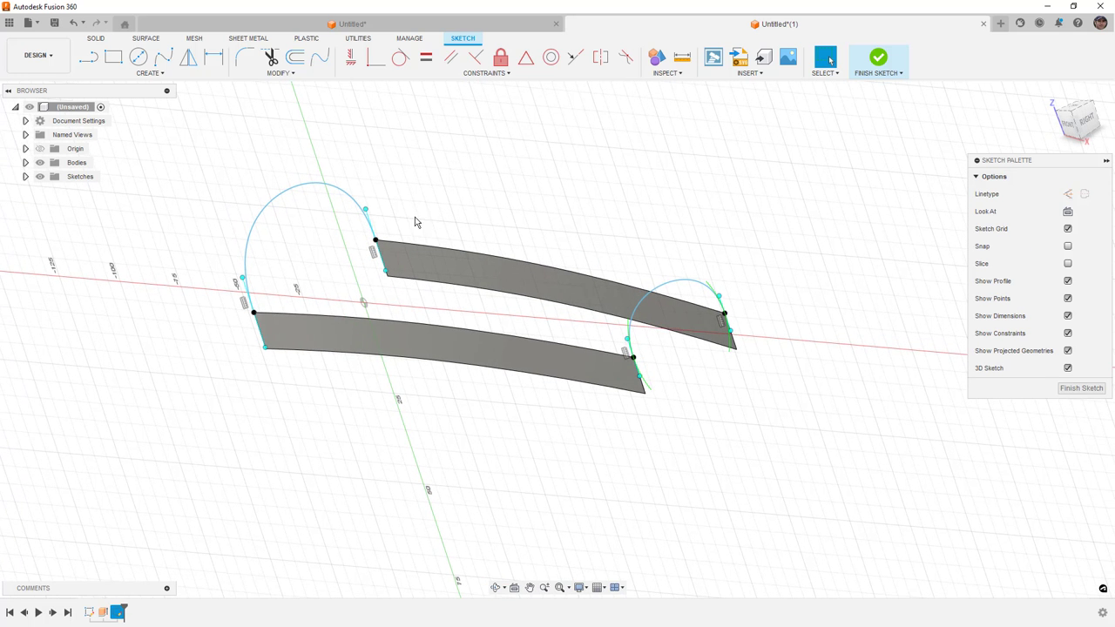
click(366, 209)
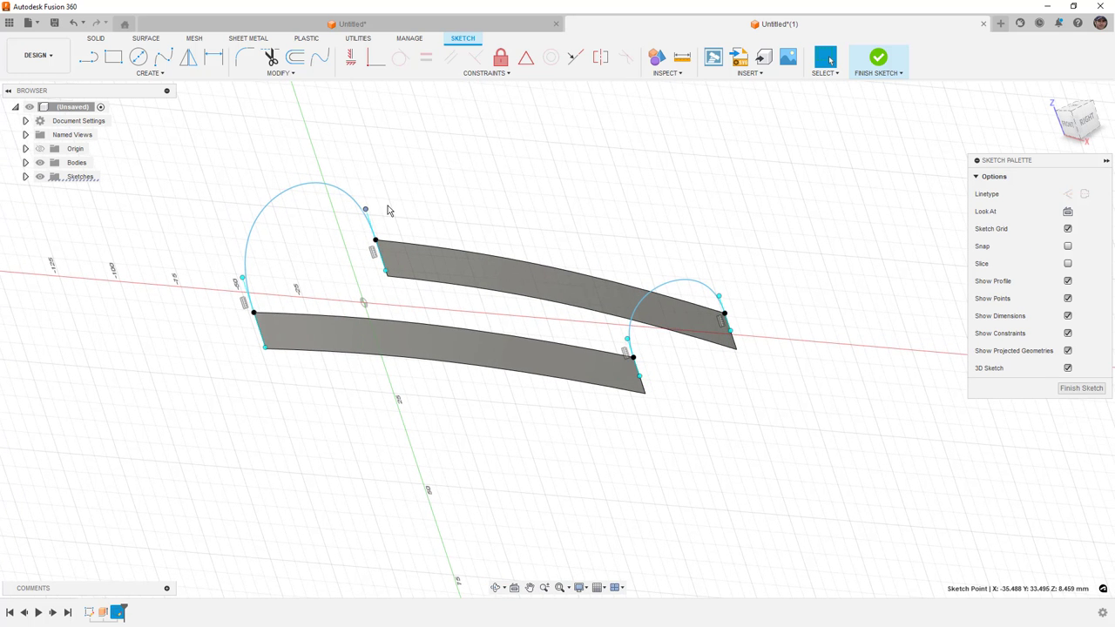
key(m)
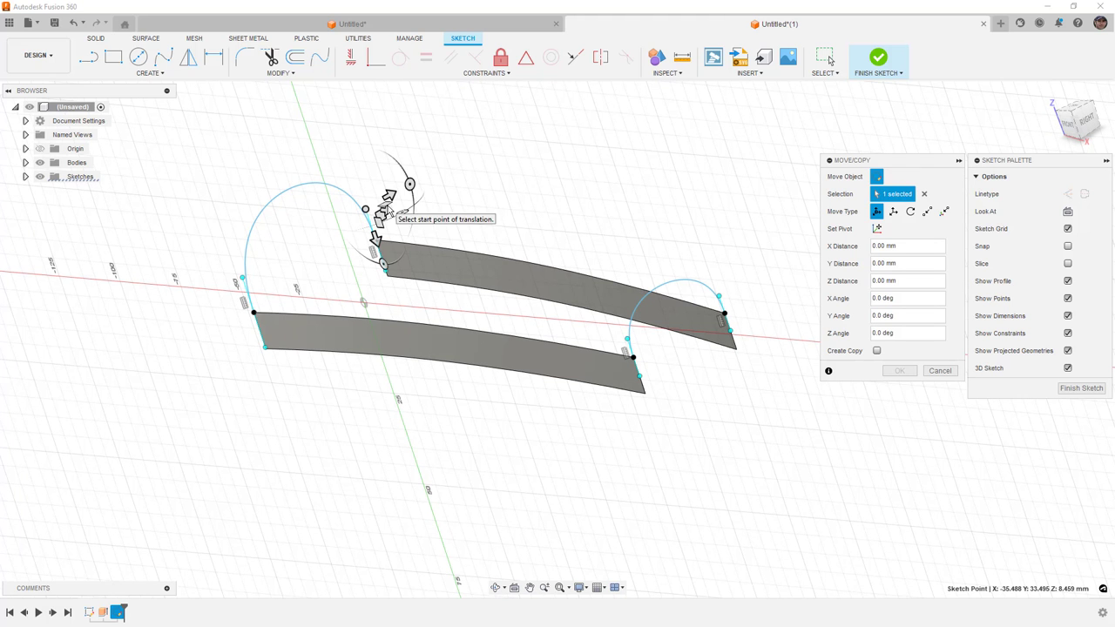
click(380, 246)
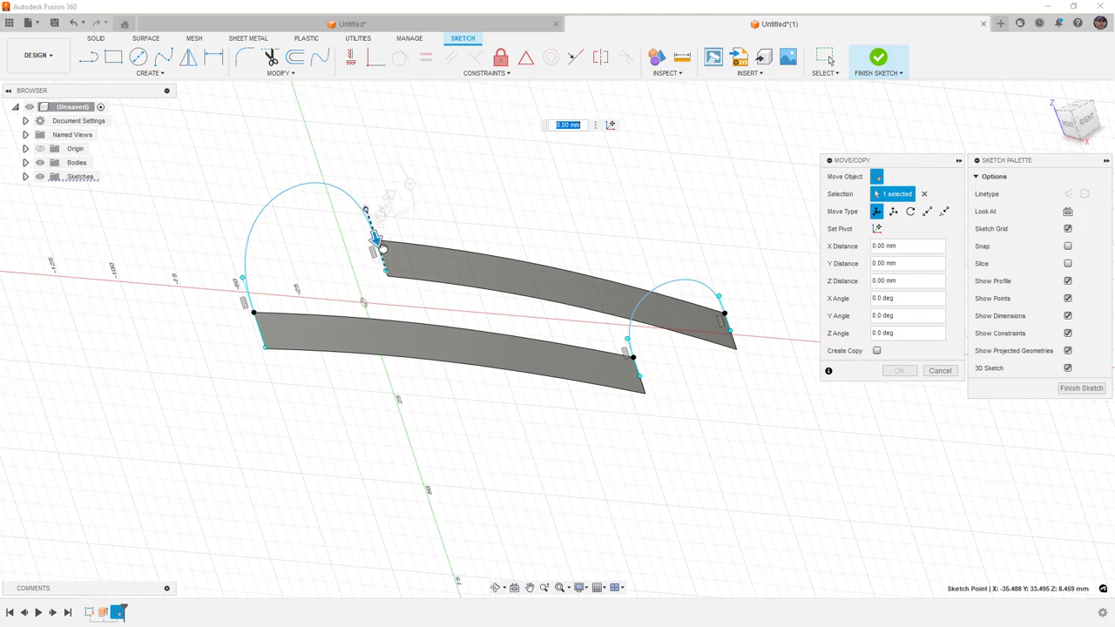
drag(380, 245, 387, 263)
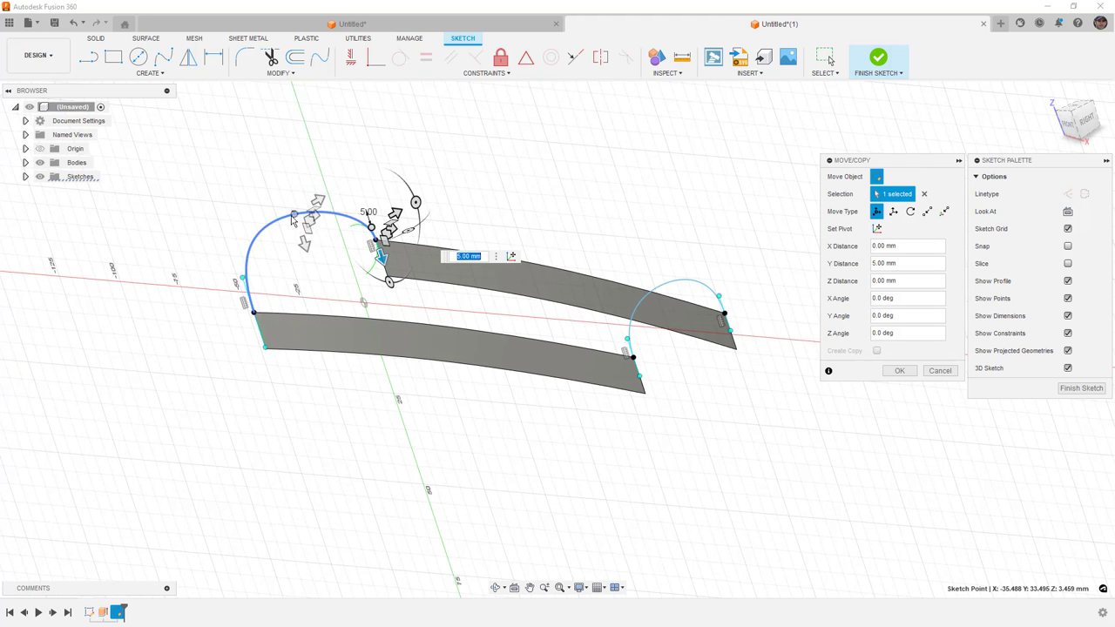
click(243, 279)
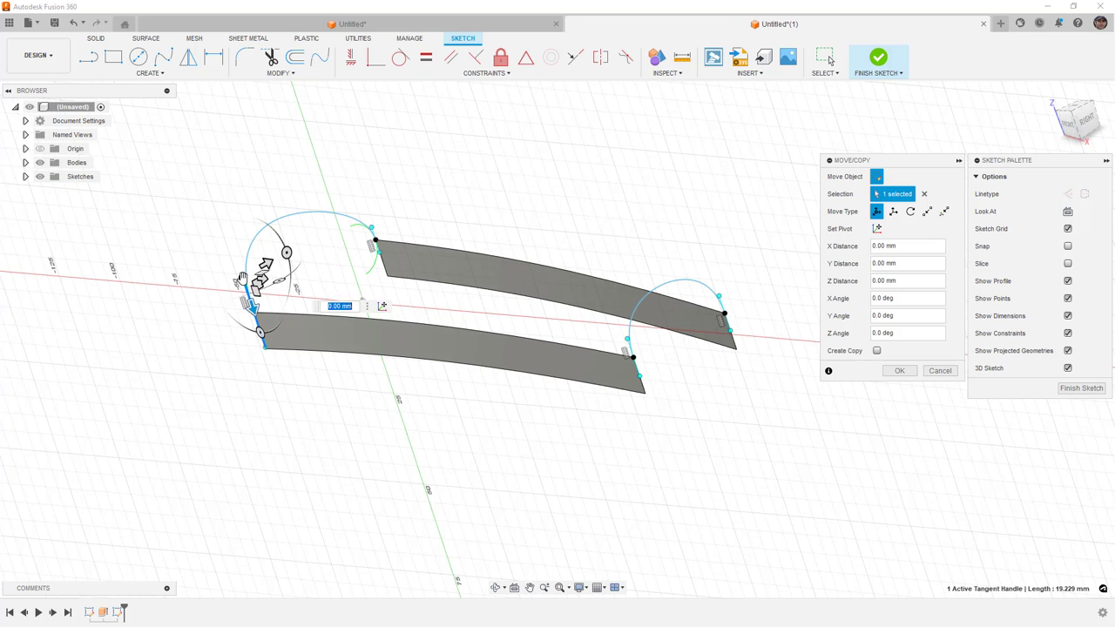
click(265, 350)
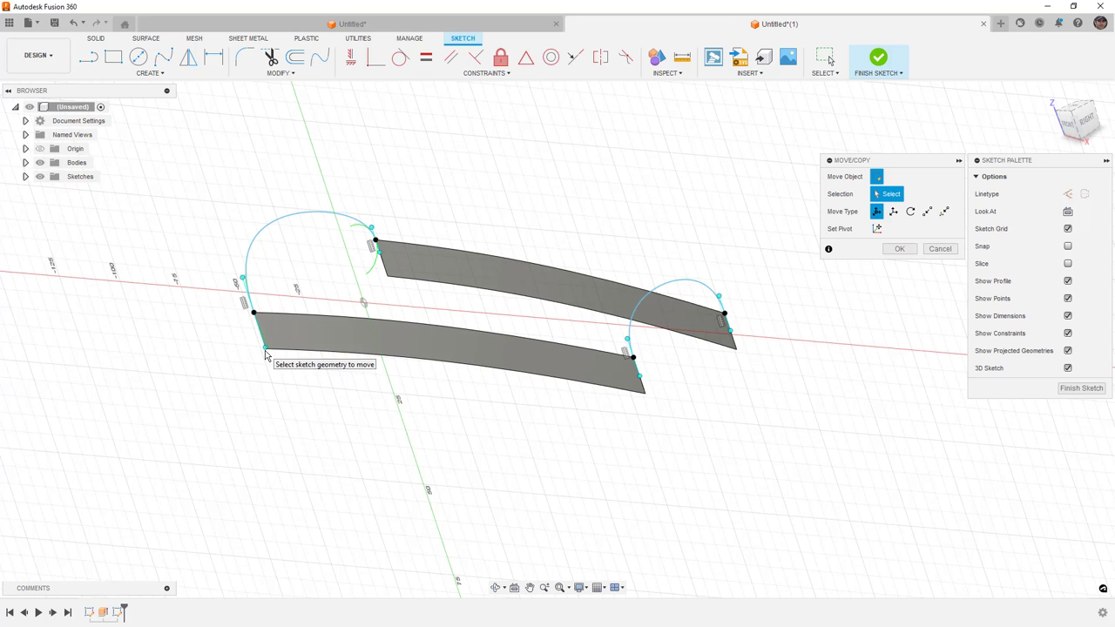
- Move the left arc's lower end point to -2.00 mm Y, 0.979 mm Z and finish the sketch
click(265, 350)
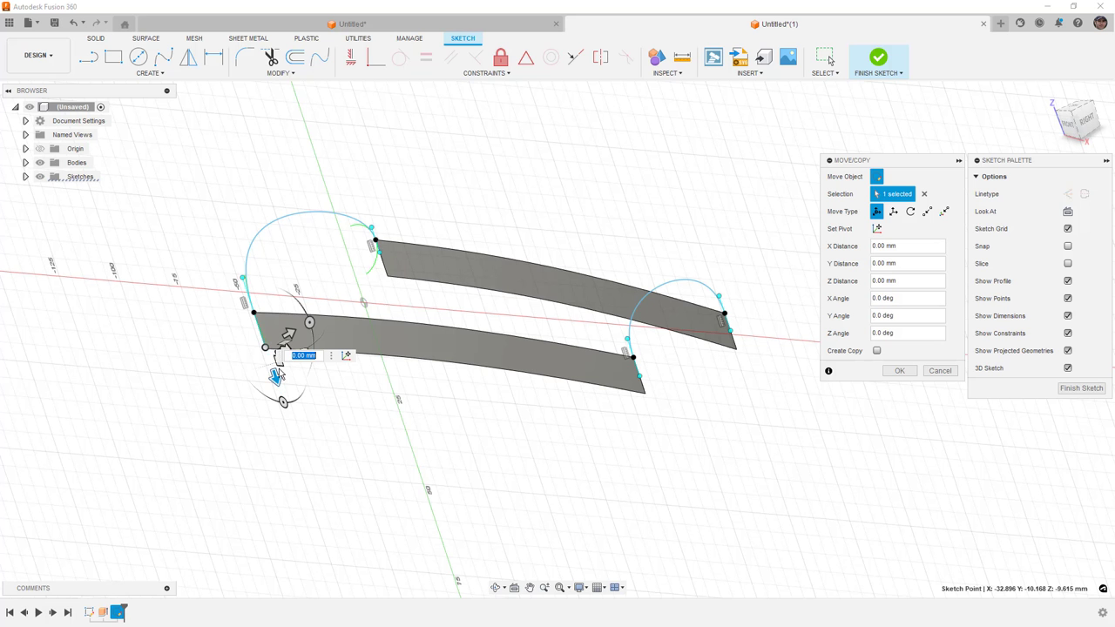
mouse_move(282, 288)
shift+middle_down()
mouse_move(287, 274)
mouse_move(294, 311)
shift+middle_up()
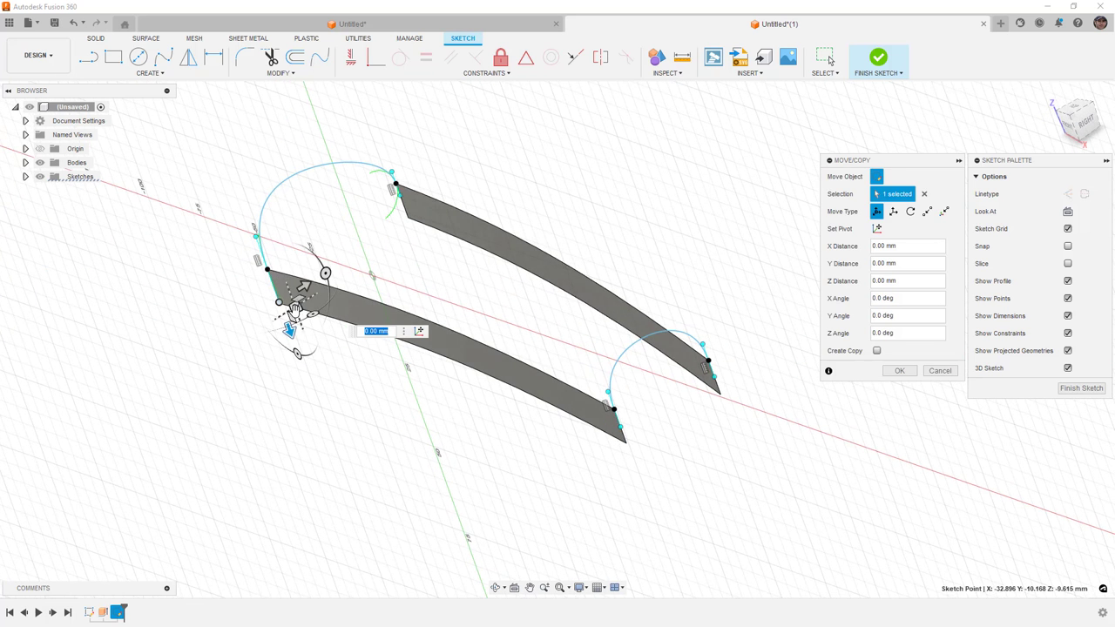
drag(294, 311, 305, 265)
mouse_move(305, 266)
shift+middle_down()
mouse_move(378, 234)
mouse_move(319, 236)
mouse_move(329, 248)
shift+middle_up()
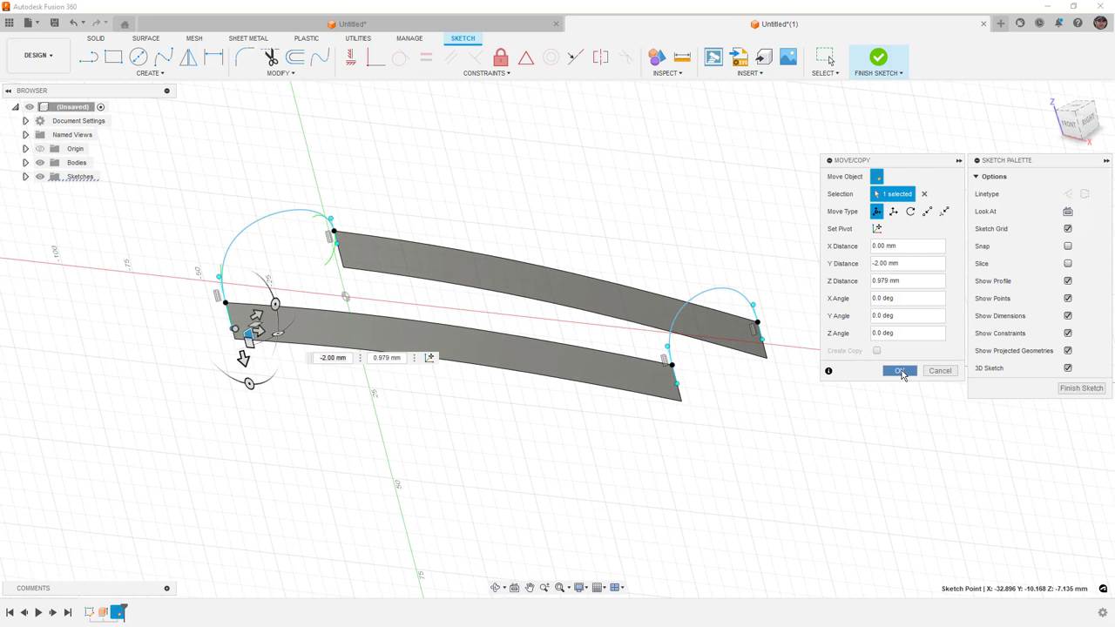
click(898, 372)
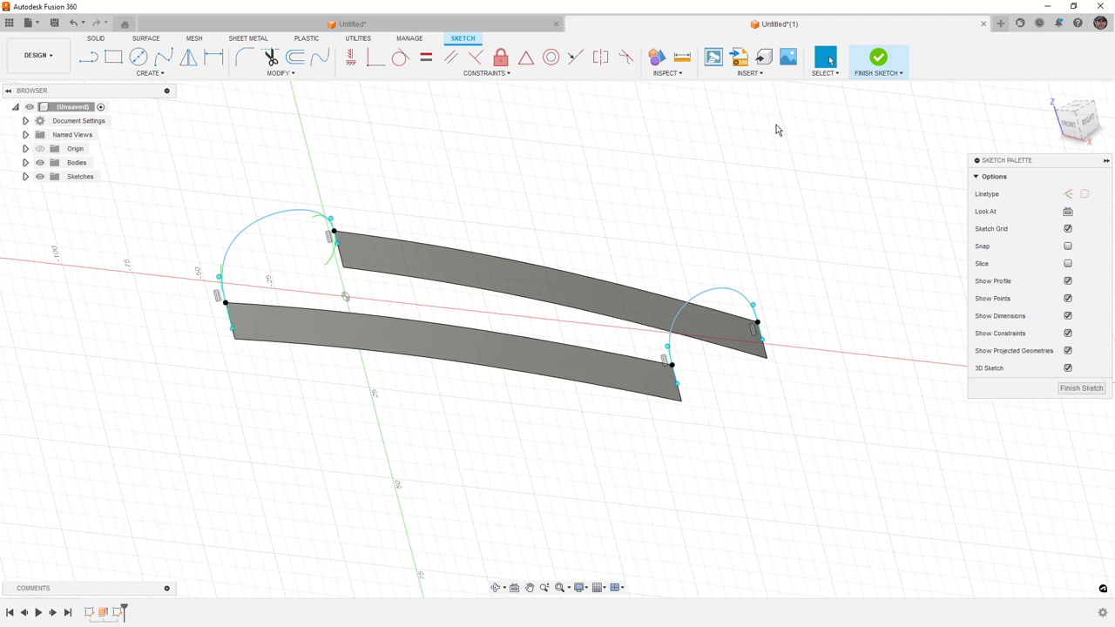
click(878, 59)
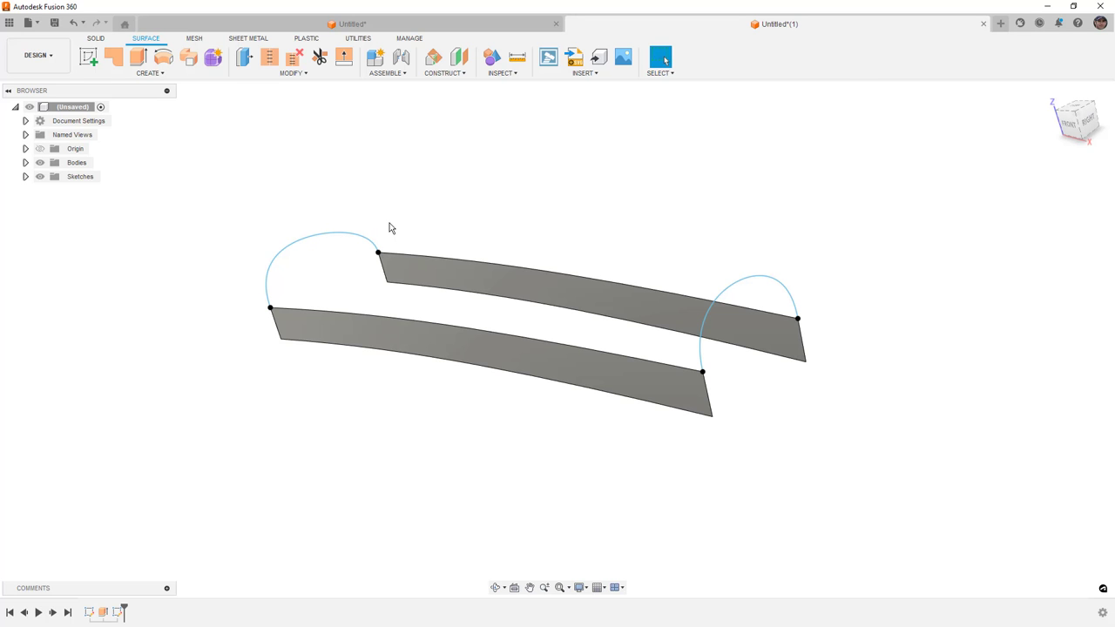
- Loft a surface between both strip edges, using the left and right arcs as rails
click(197, 73)
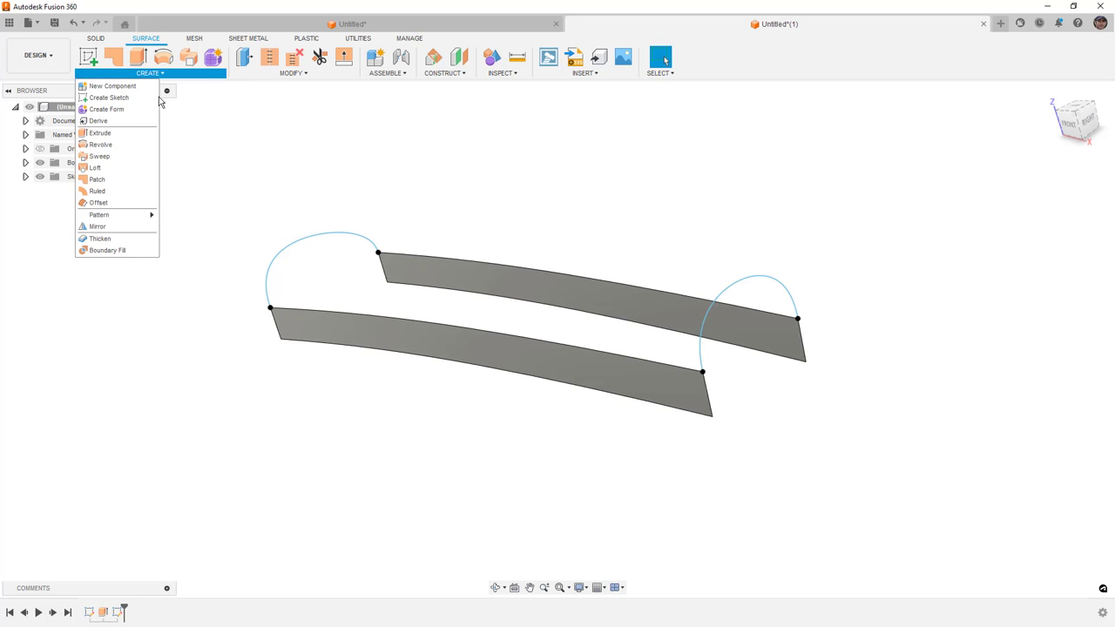
click(117, 168)
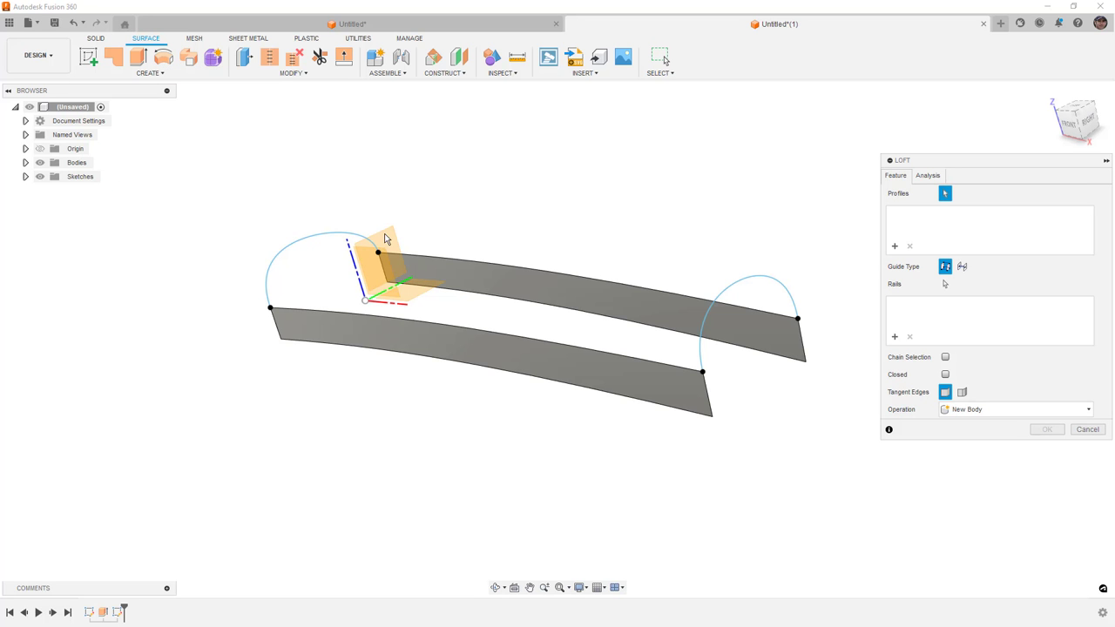
click(430, 256)
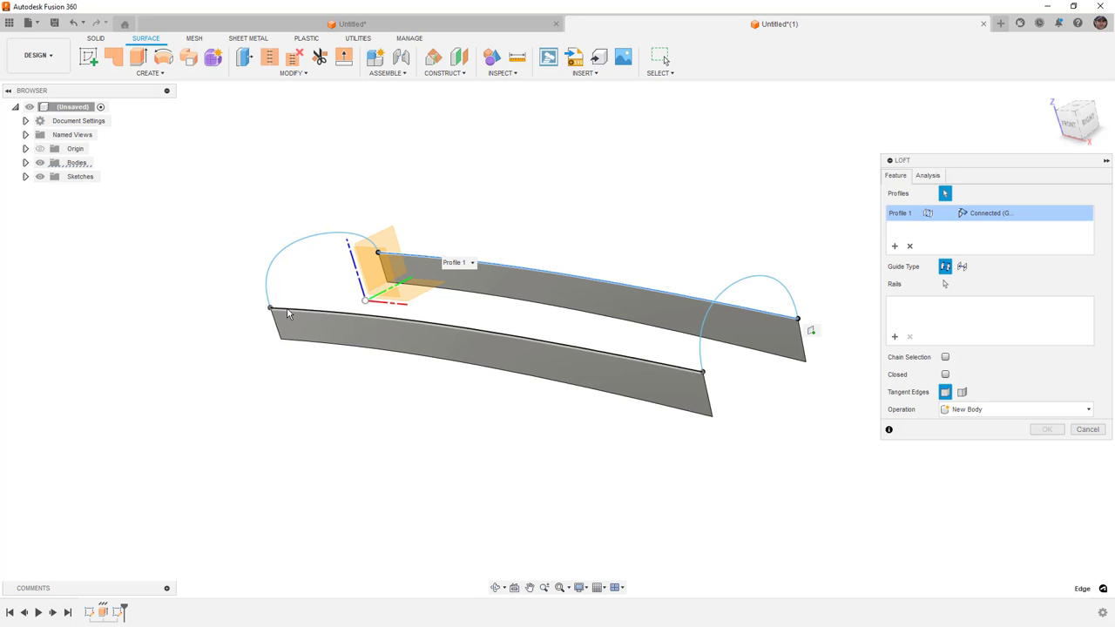
click(290, 311)
click(892, 337)
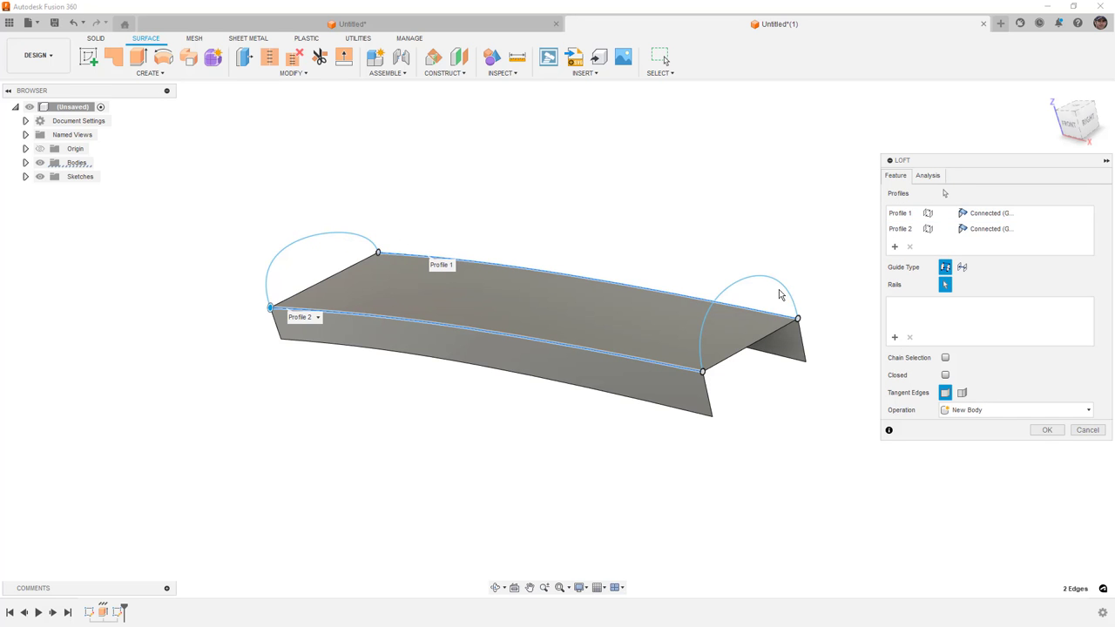
click(340, 235)
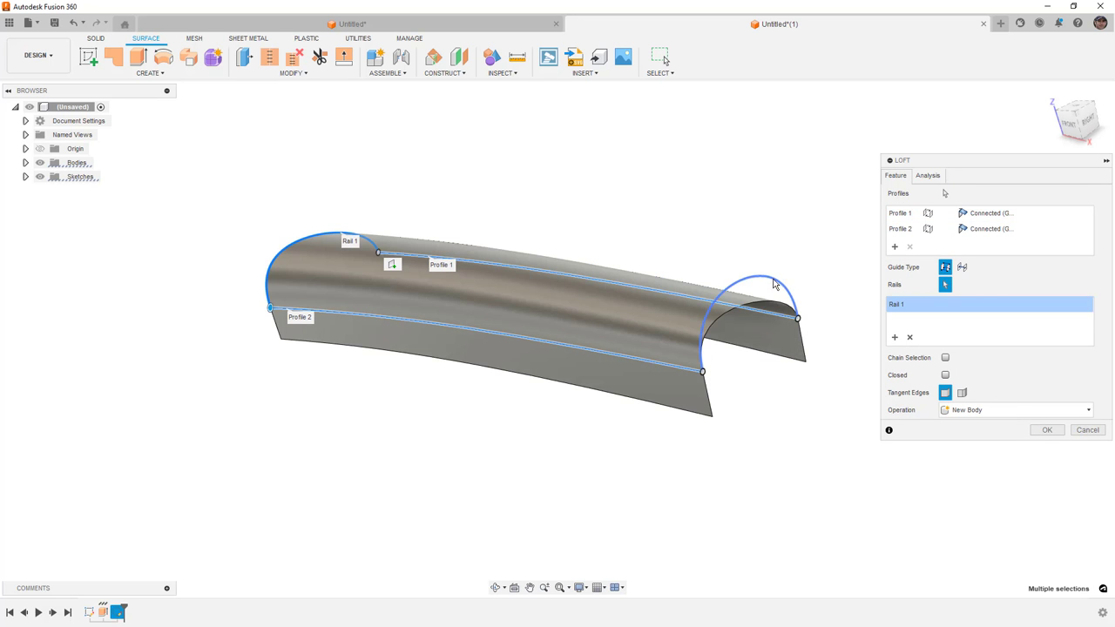
click(772, 279)
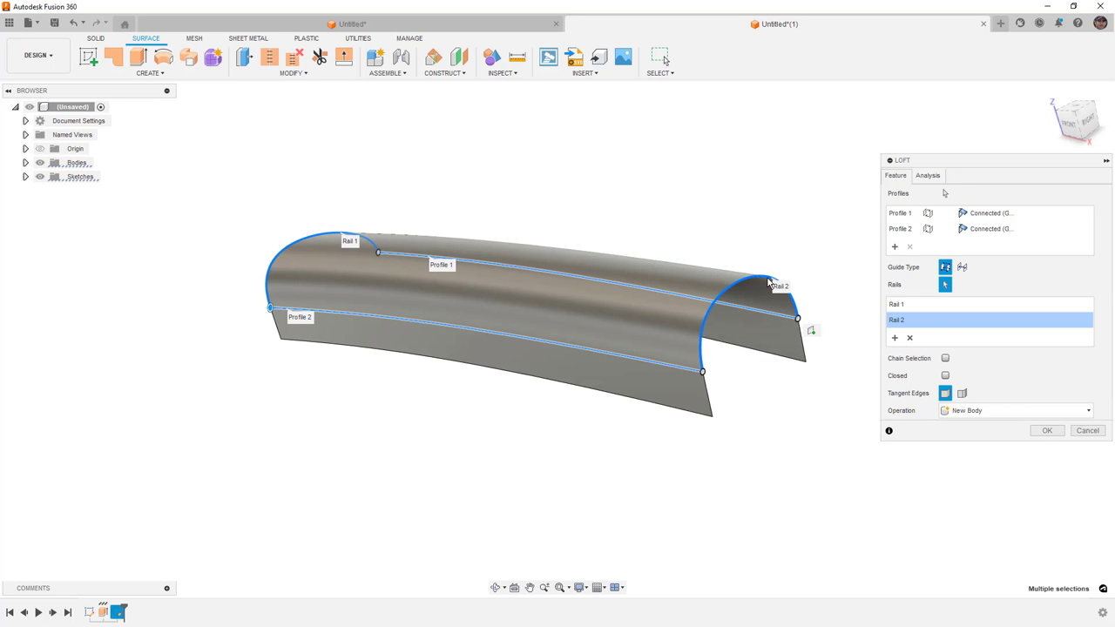
- Set both loft profiles to Tangent (G1) with Align Edges and create the loft
click(993, 228)
click(998, 255)
click(994, 214)
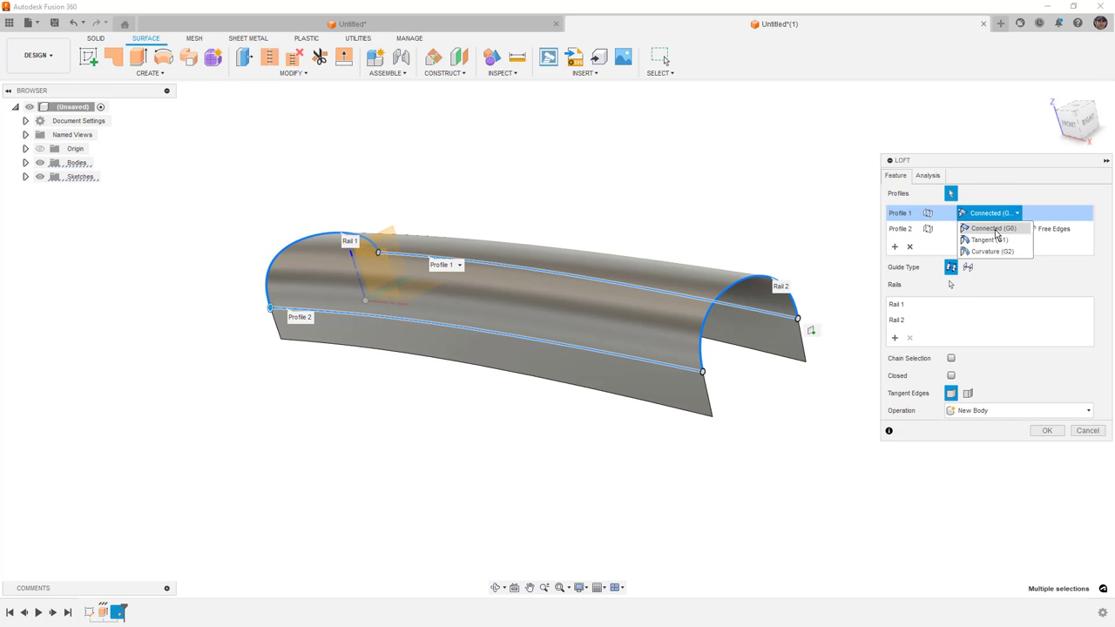
click(997, 241)
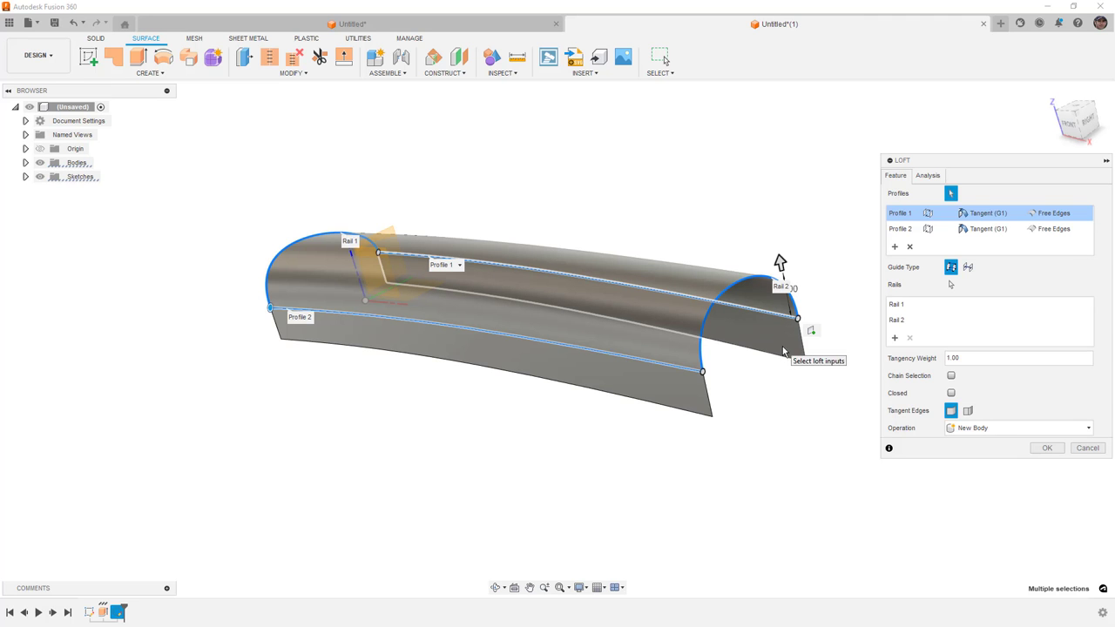
click(1054, 213)
click(1056, 240)
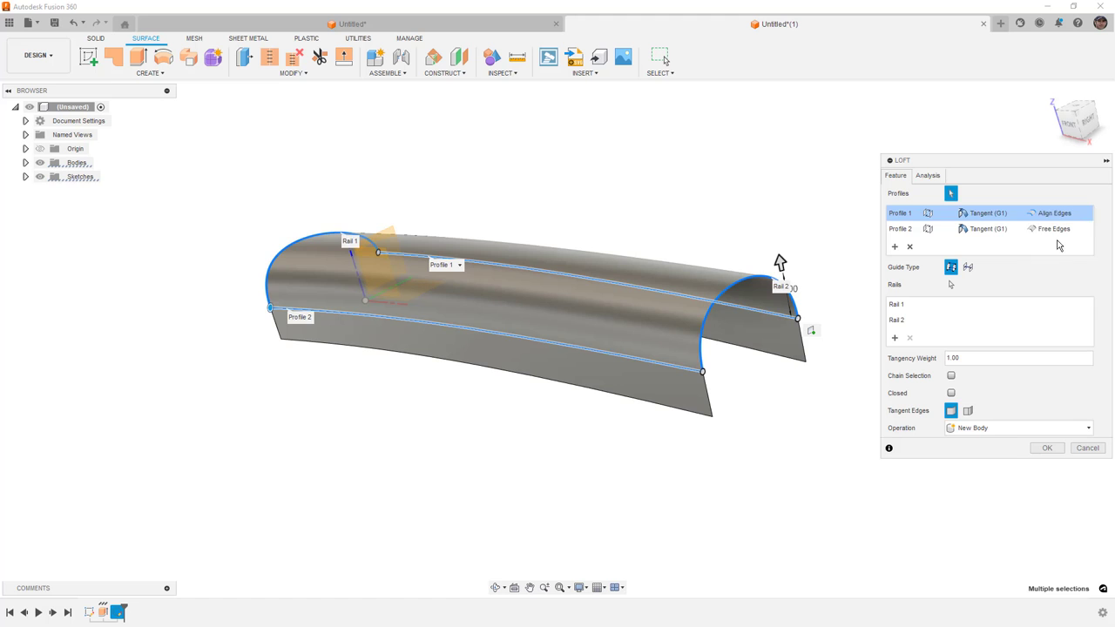
click(1055, 228)
click(1056, 255)
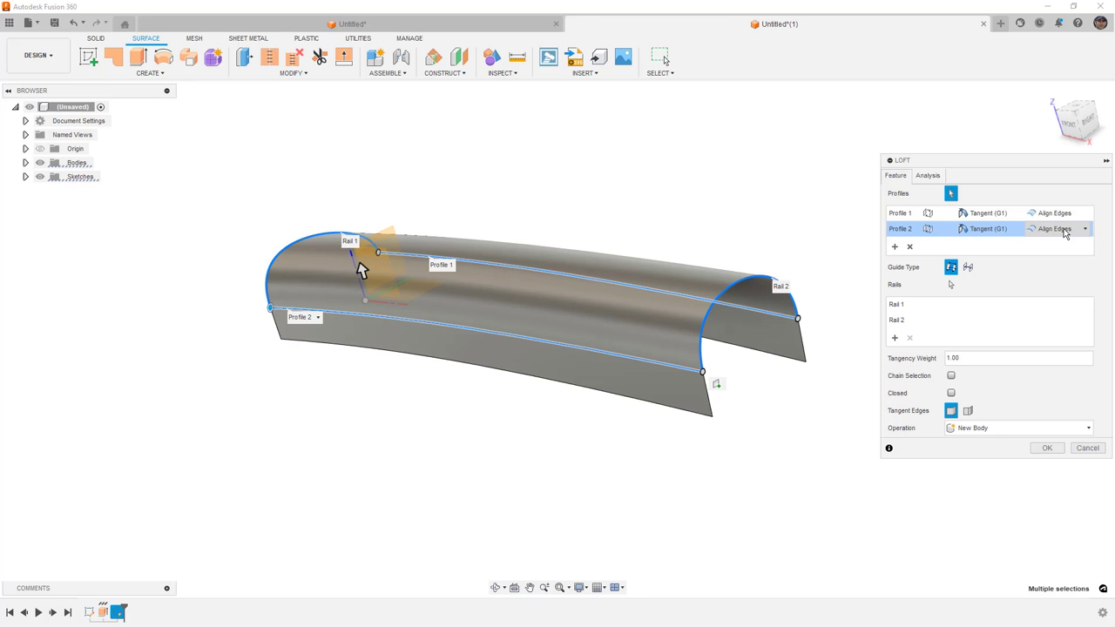
click(1048, 448)
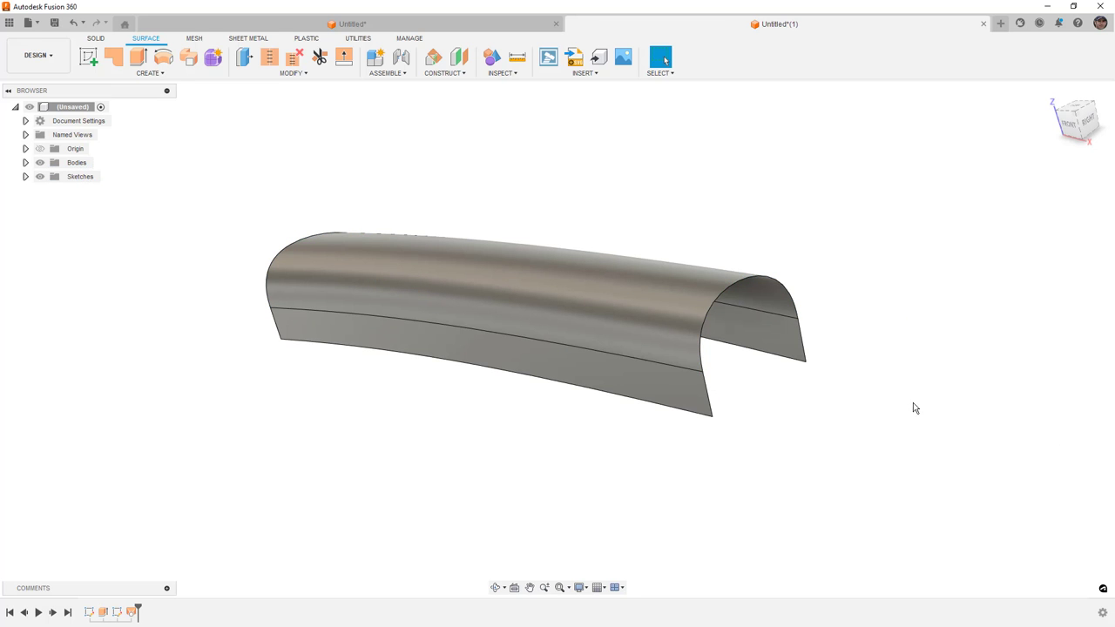
- Delete both surface strip faces, leaving the lofted shell
click(679, 396)
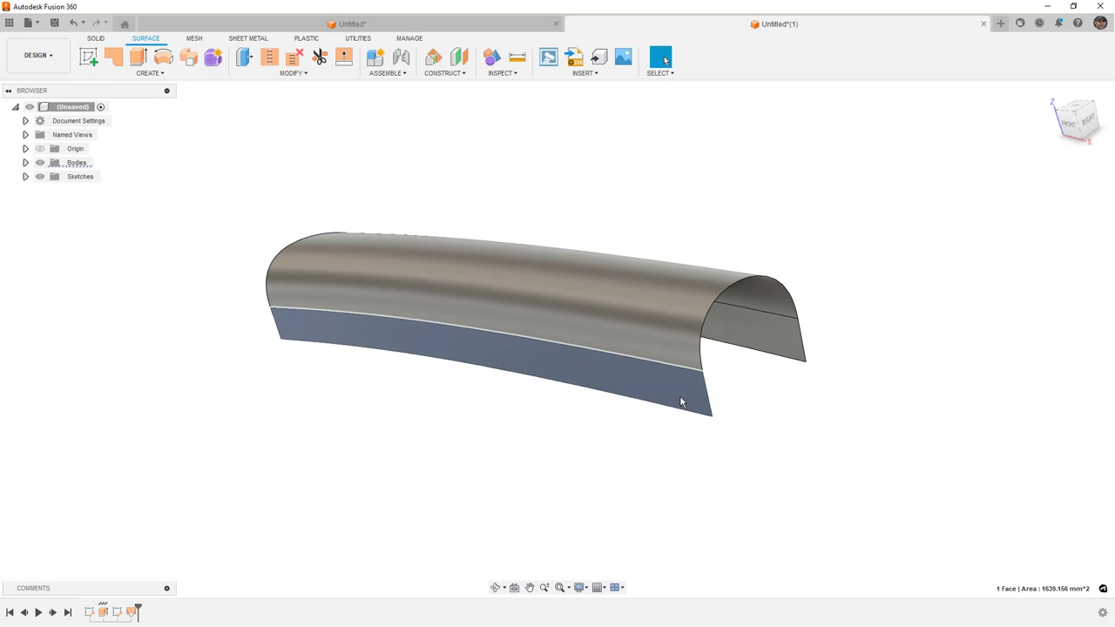
key(Delete)
click(755, 335)
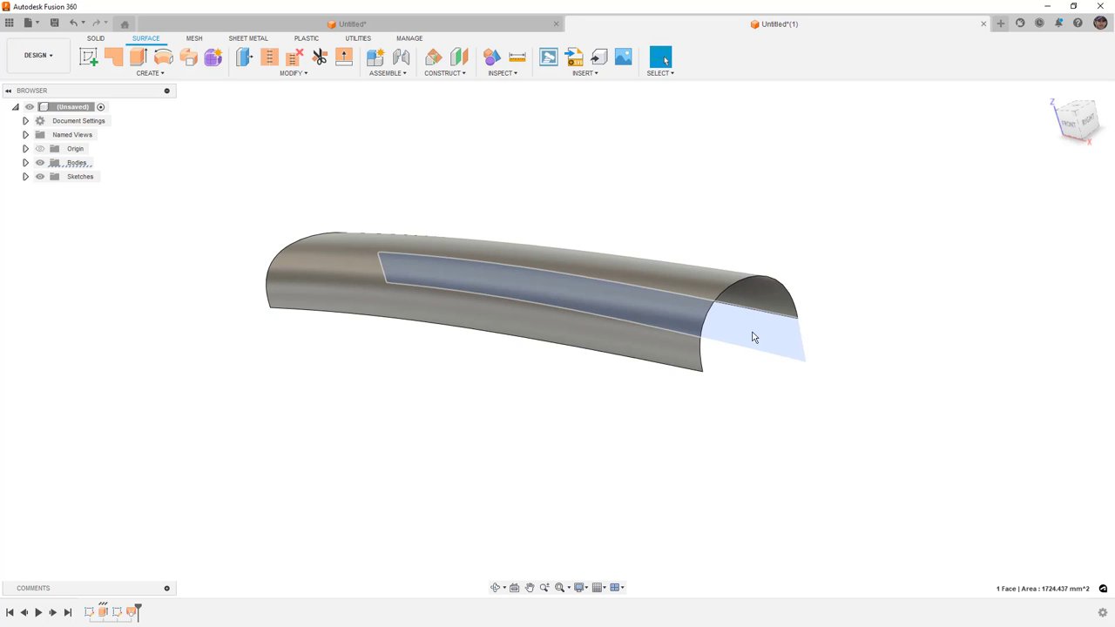
key(Delete)
- Toggle Body2's visibility on and off, then view the shell from the top
click(26, 162)
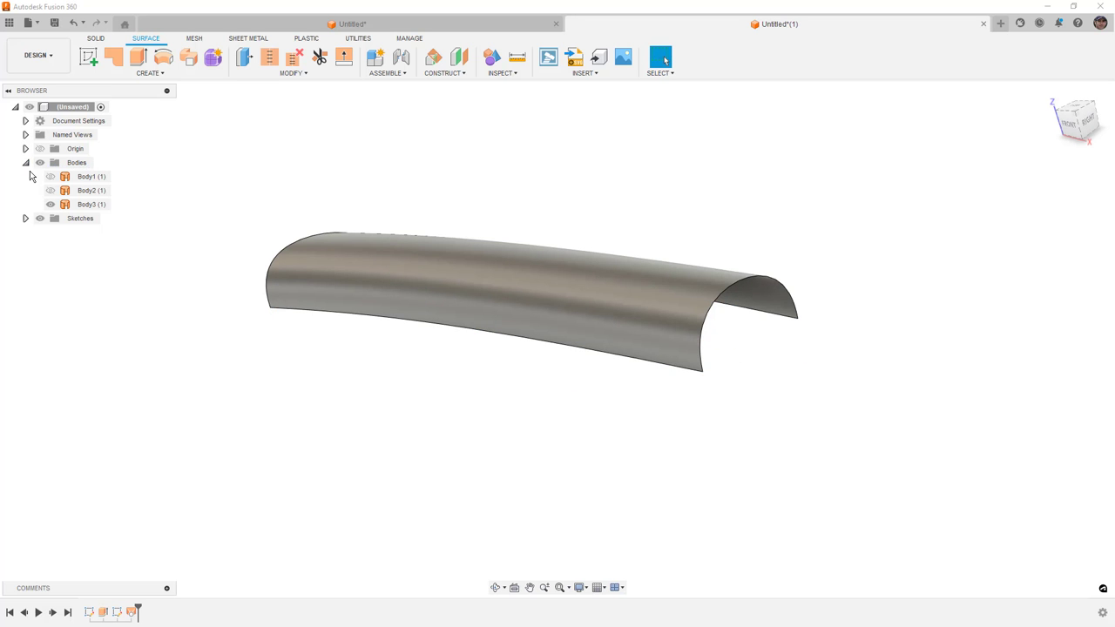
click(50, 190)
click(50, 190)
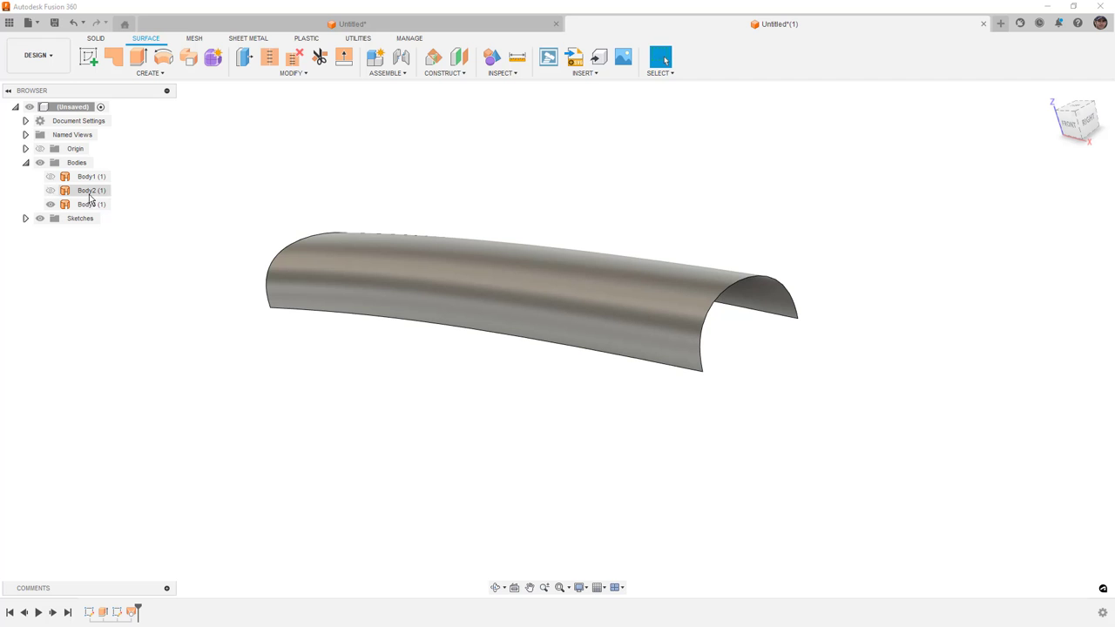
shift+middle_drag(353, 220, 442, 250)
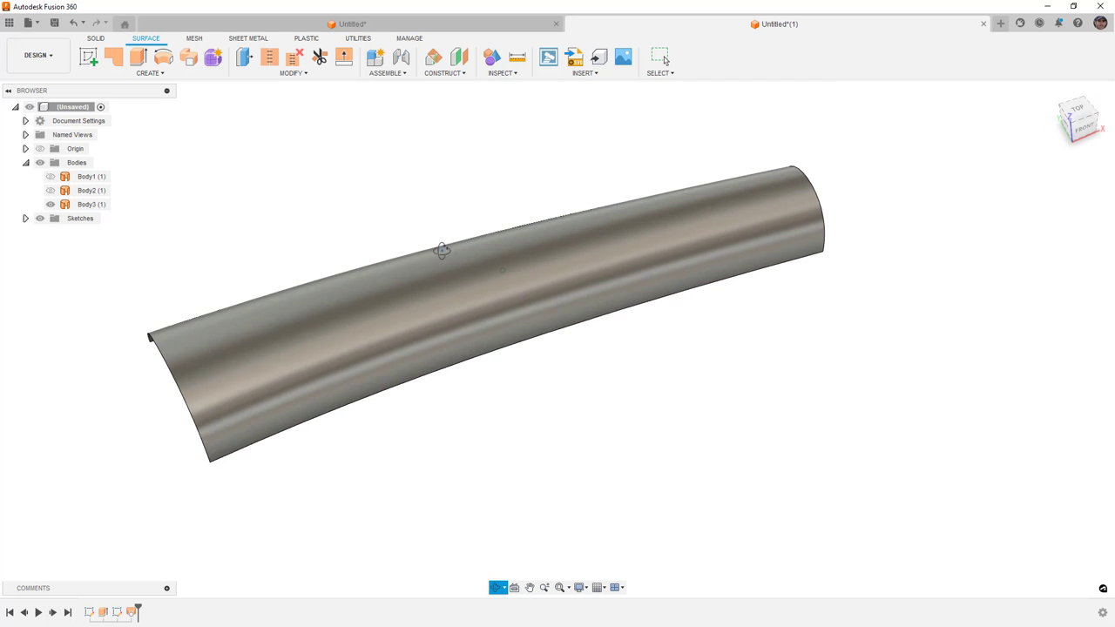
click(1077, 109)
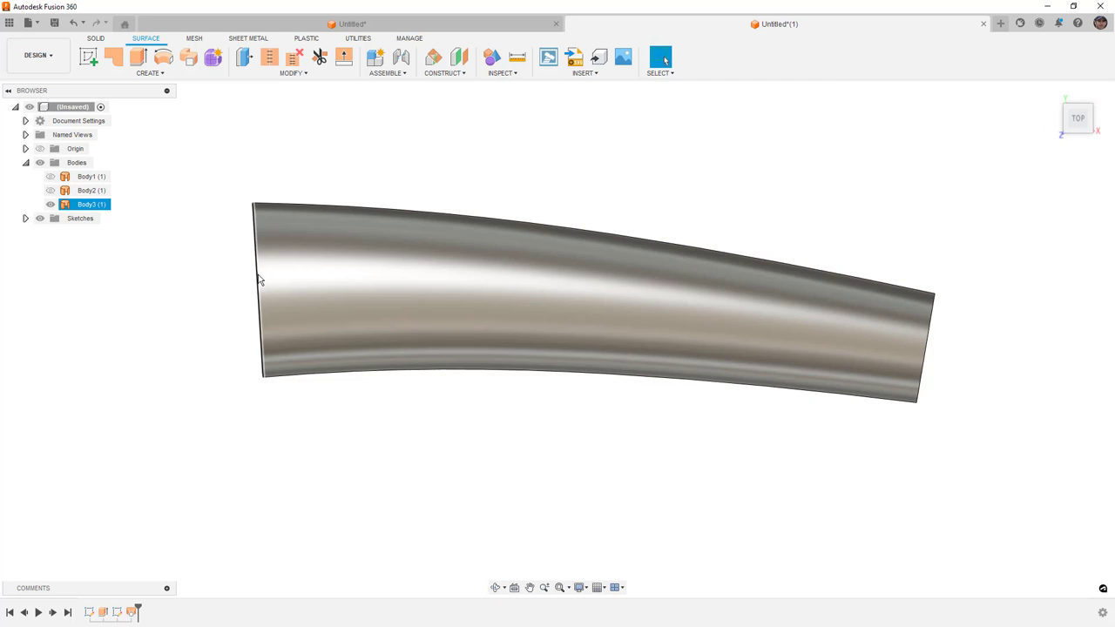
- Start a flat sketch on the top plane framing the whole surface
click(88, 56)
click(584, 146)
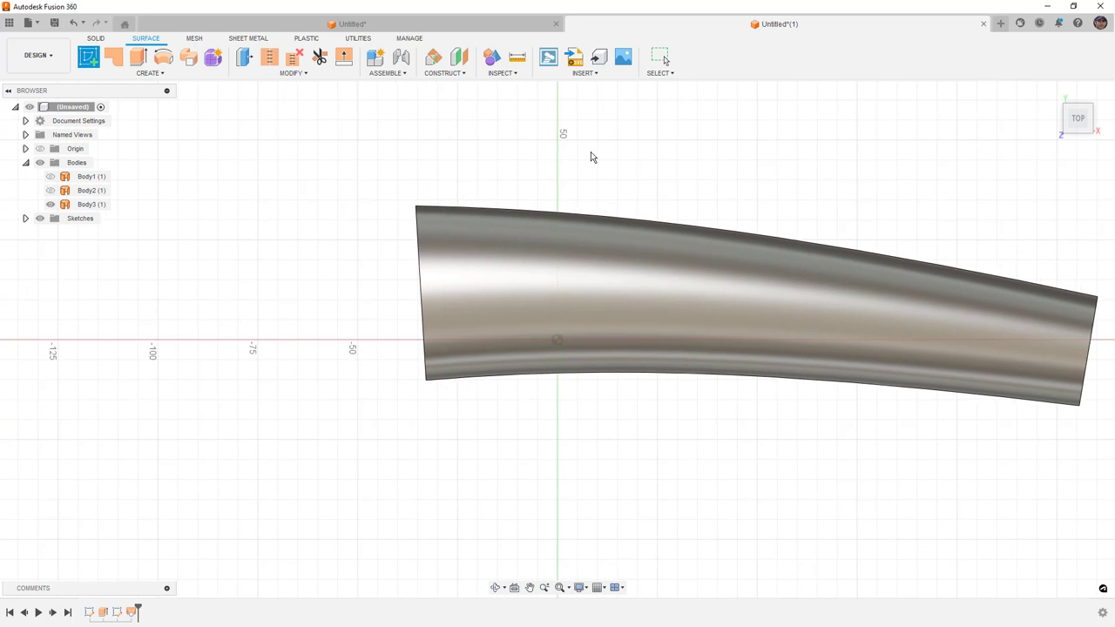
click(1068, 368)
mouse_move(757, 356)
middle_down()
mouse_move(619, 334)
mouse_move(528, 341)
middle_up()
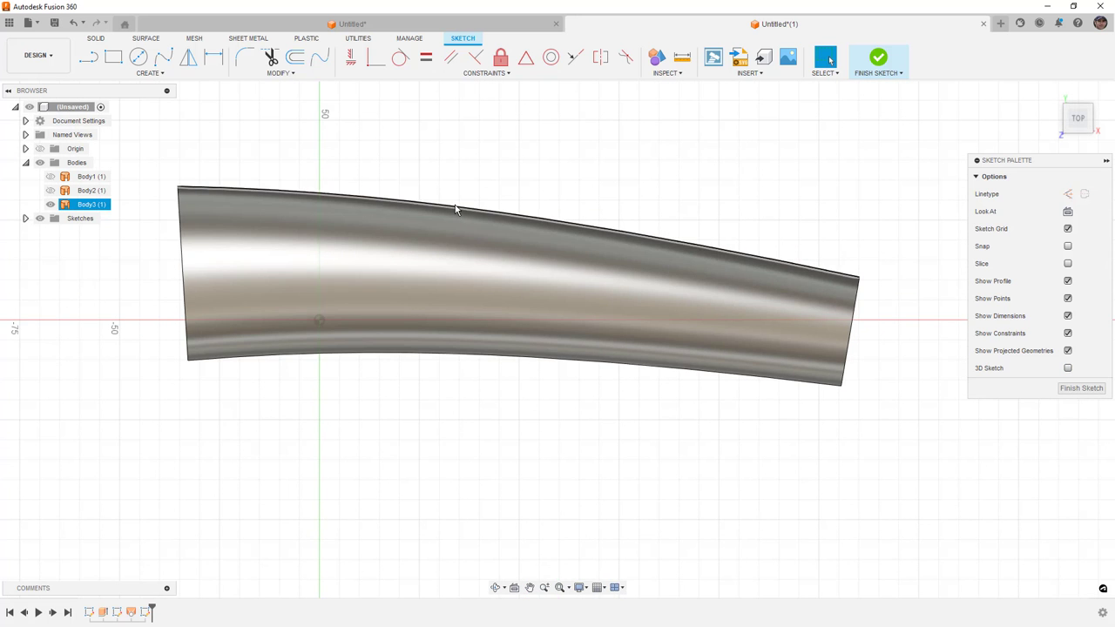
- Project the surface's left and bottom edges into the sketch
click(170, 77)
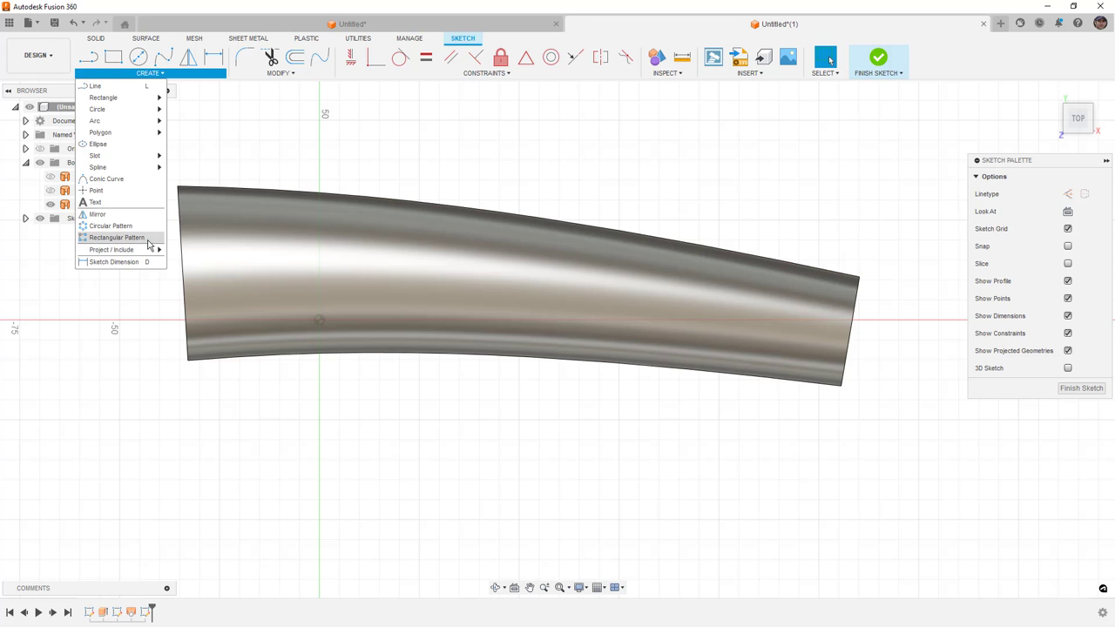
click(185, 251)
click(184, 259)
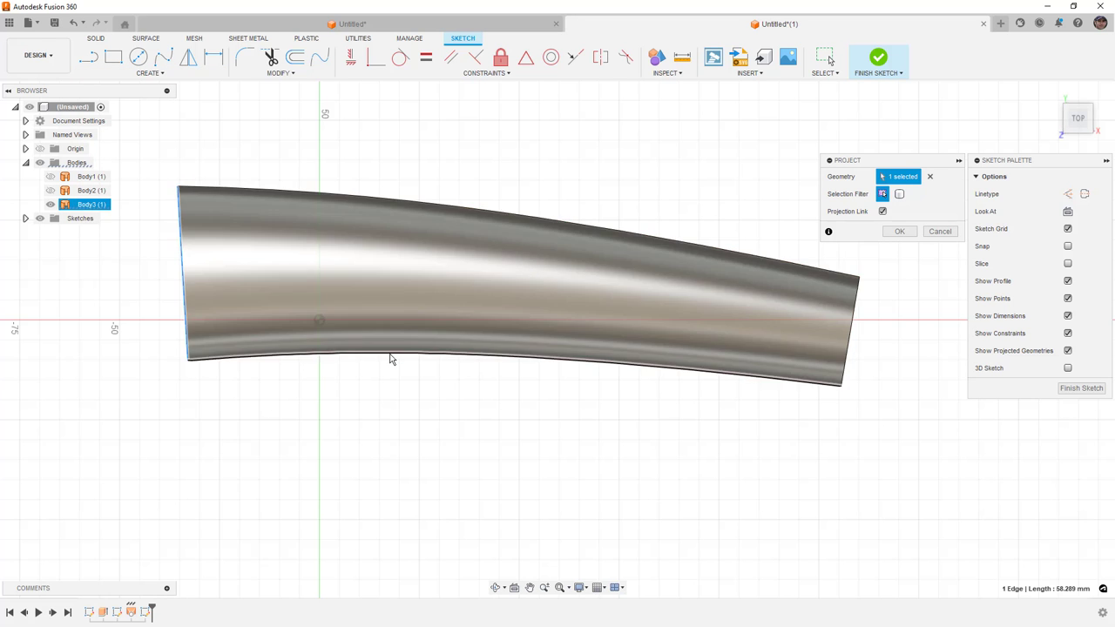
click(500, 354)
click(900, 231)
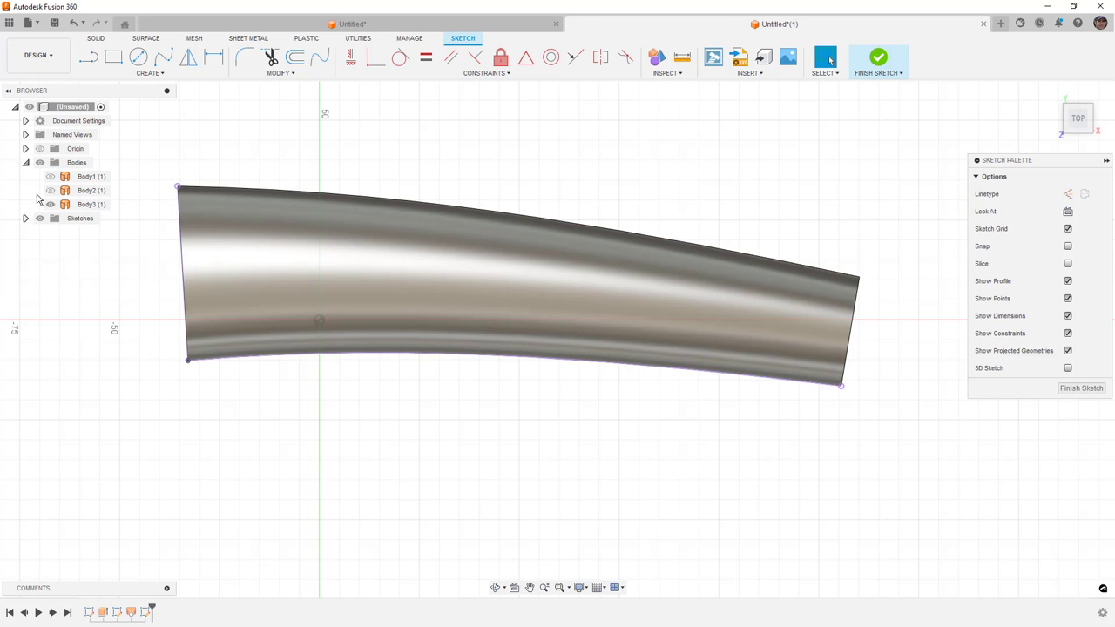
click(26, 218)
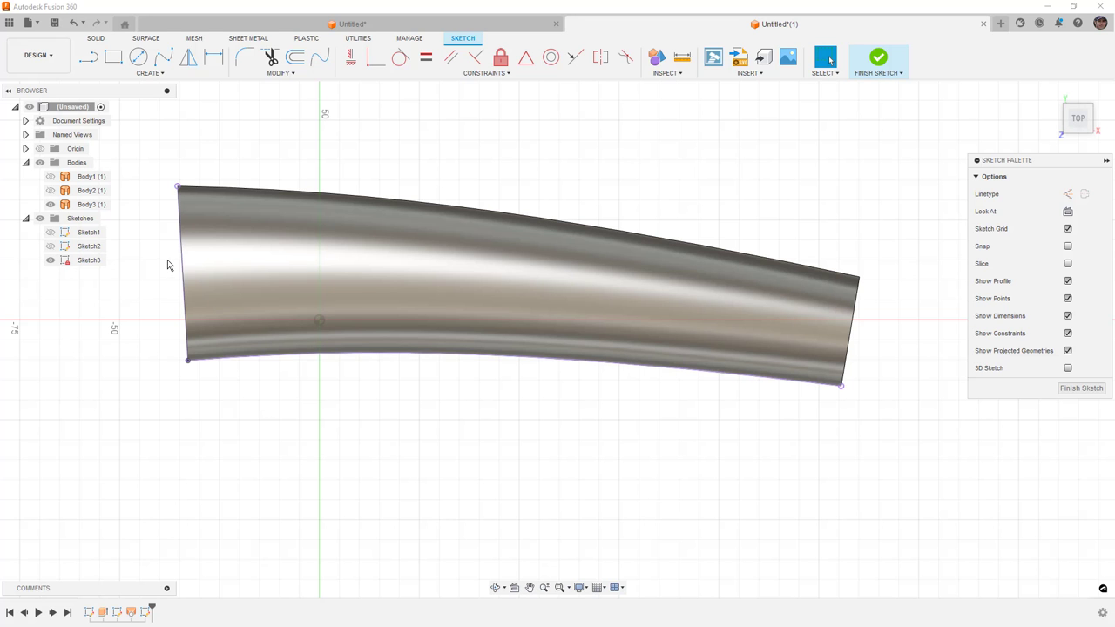
- Draw a fit-point spline from the left edge to the bottom edge, shape its bend, finish
click(162, 56)
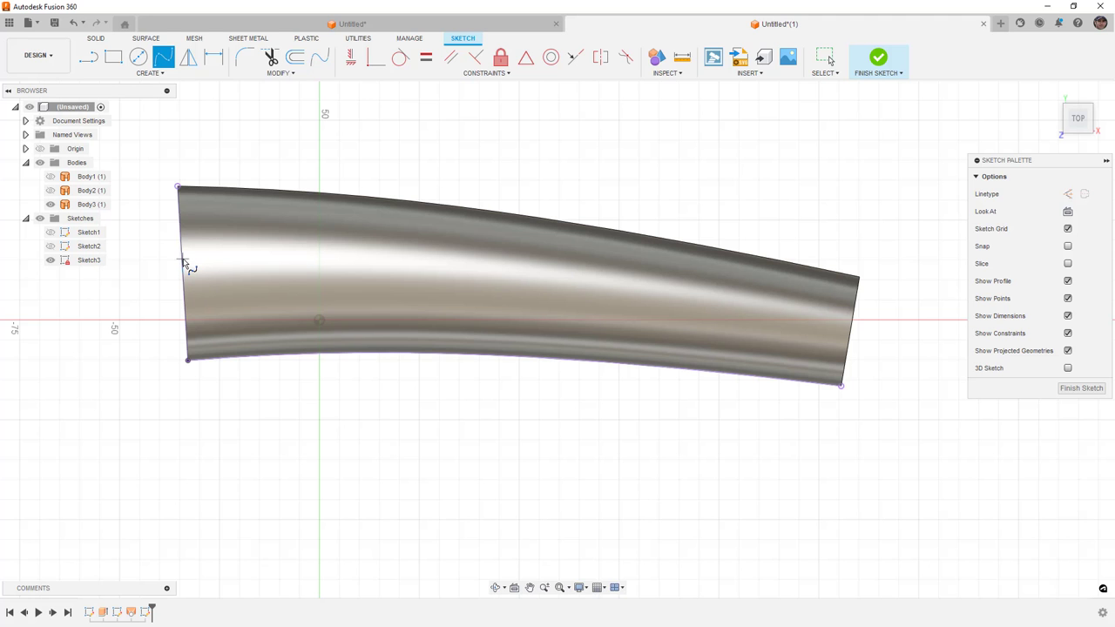
click(183, 259)
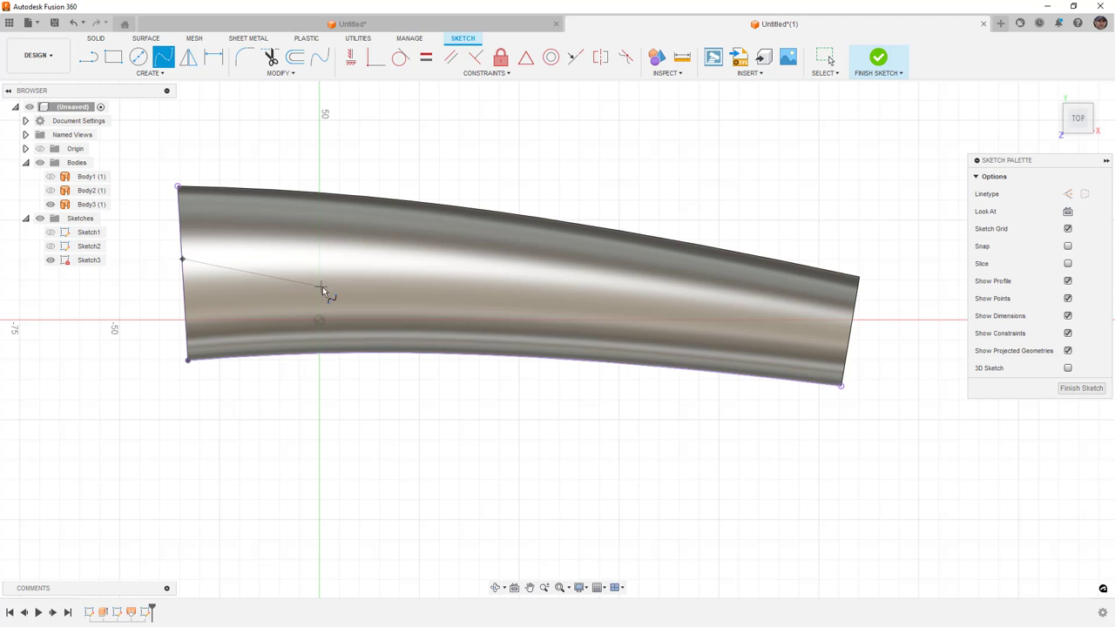
click(395, 354)
key(Escape)
drag(417, 362, 421, 380)
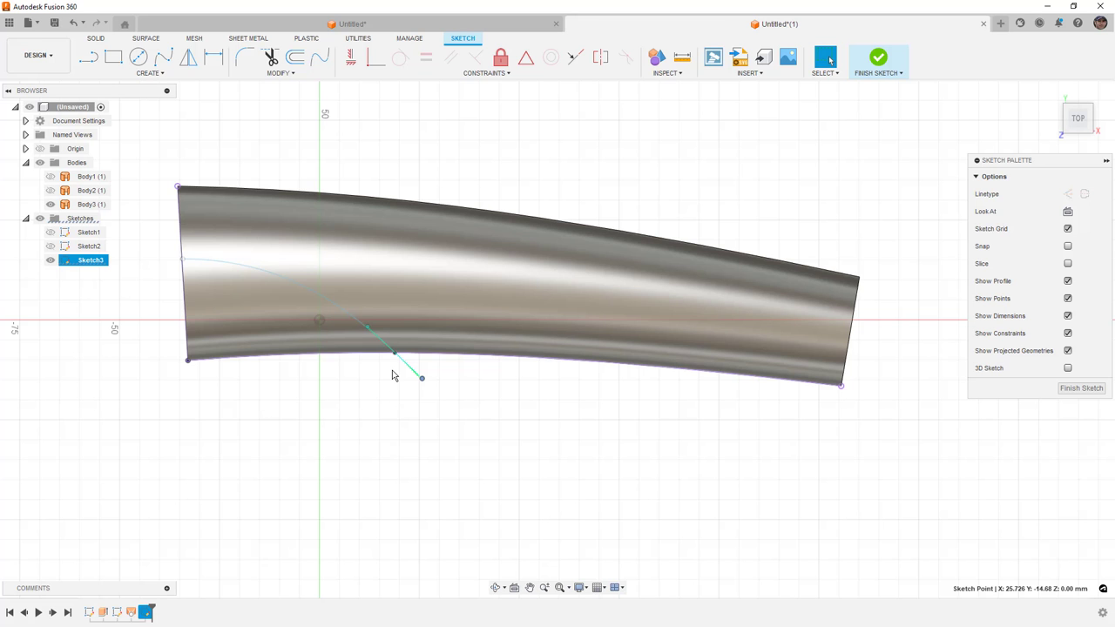
click(878, 59)
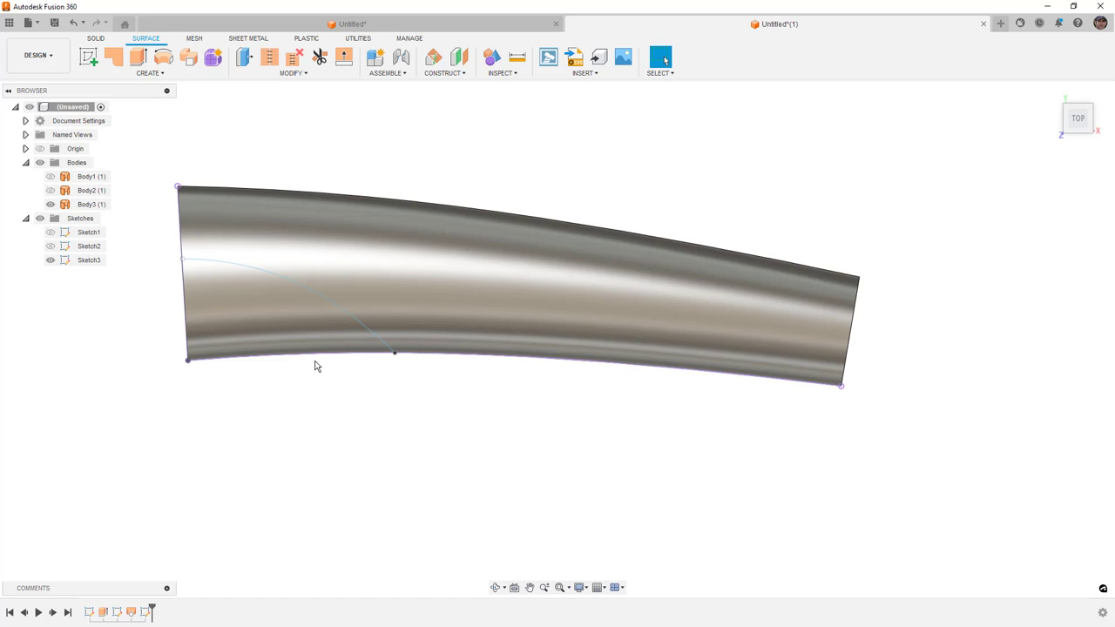
- Hide Sketch3 and show Body2 again
shift+middle_drag(312, 383, 296, 366)
click(51, 260)
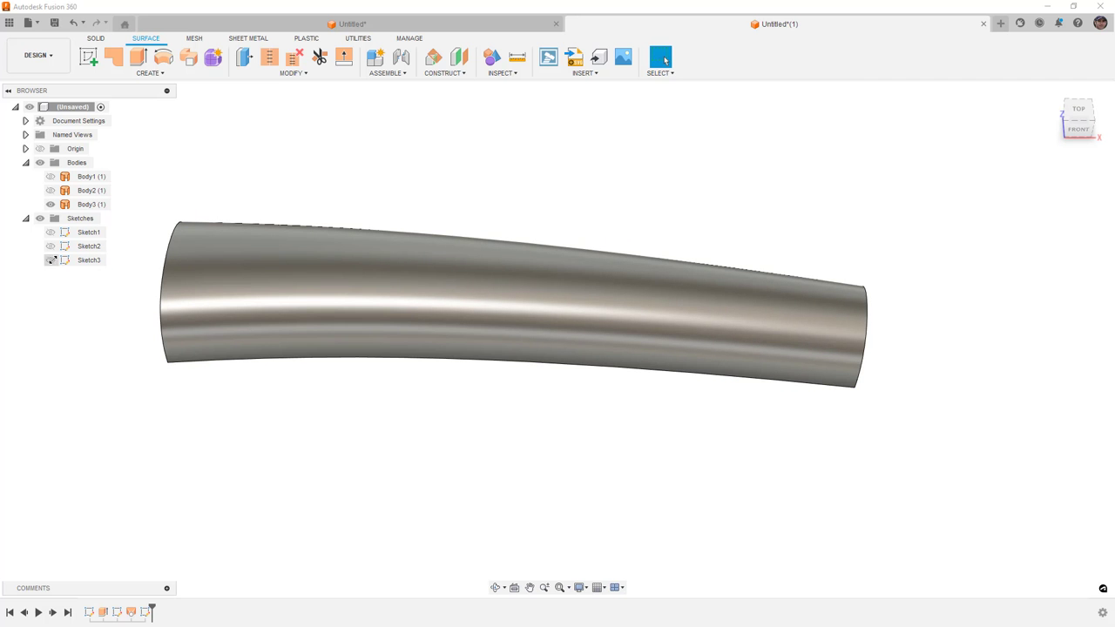
click(51, 191)
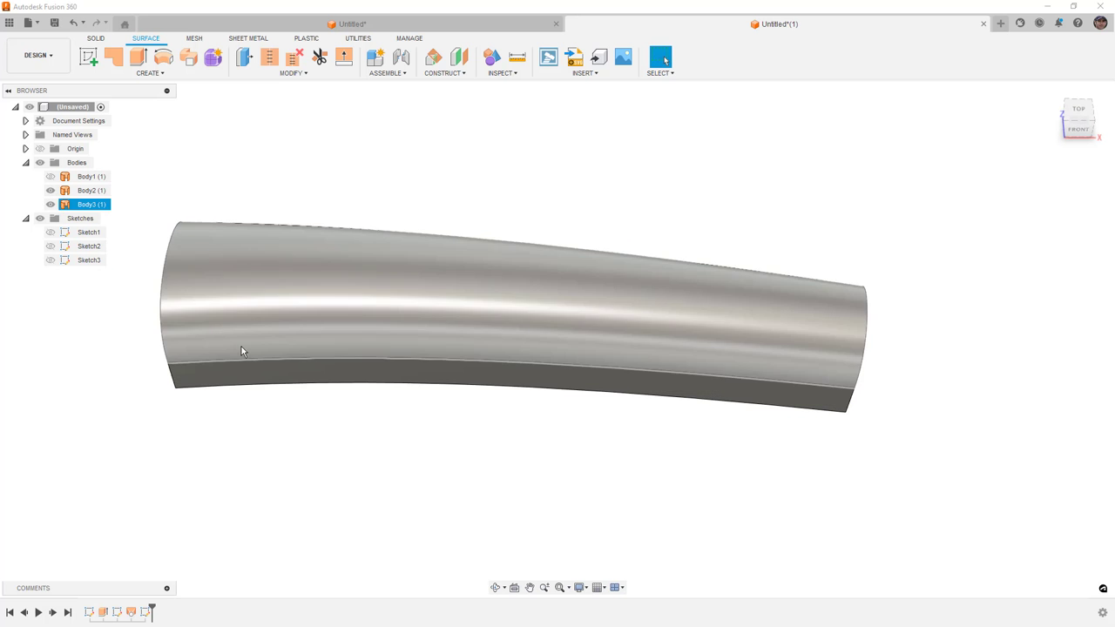
shift+middle_drag(166, 196, 185, 98)
- Create a 5 mm ruled surface from the shell's left edge as Body4
click(149, 72)
click(118, 198)
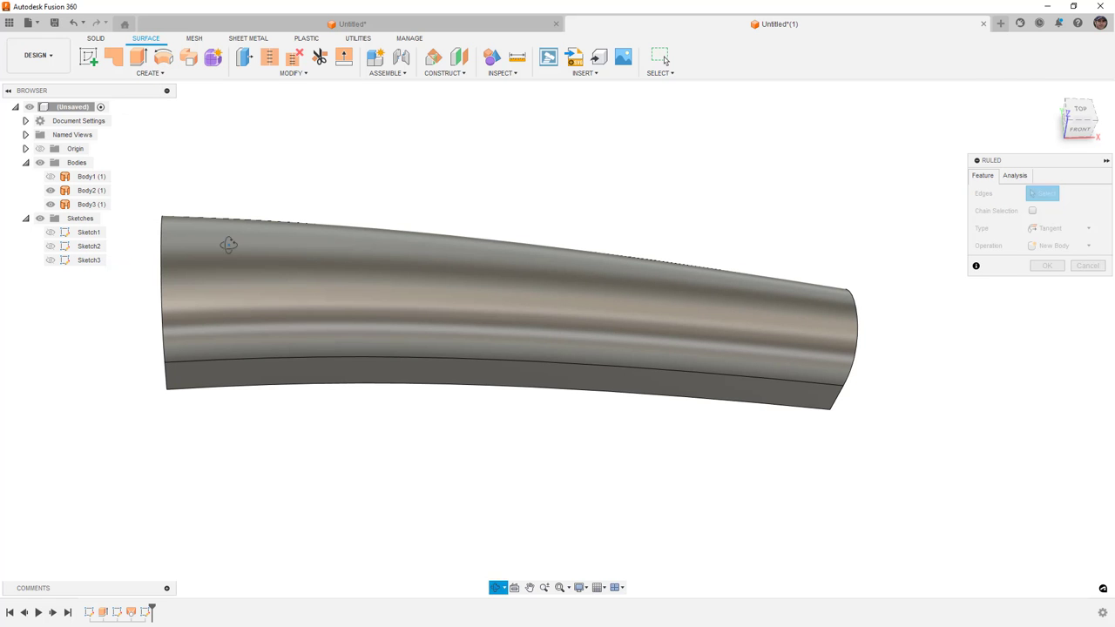
shift+middle_drag(226, 250, 167, 242)
click(157, 241)
drag(146, 241, 126, 240)
click(1044, 318)
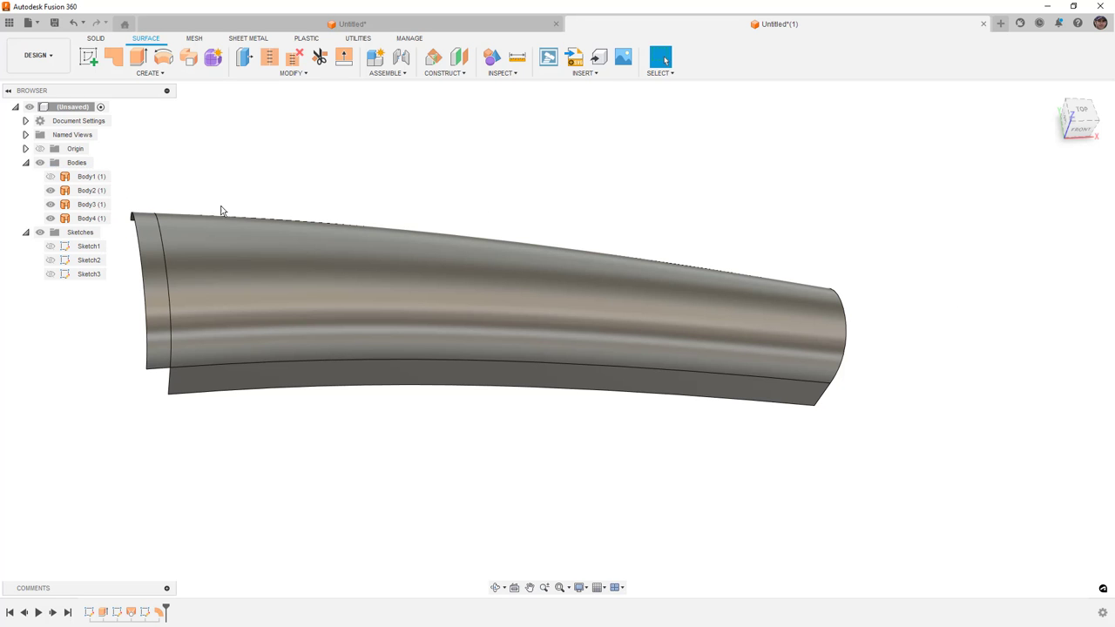
shift+middle_drag(351, 211, 345, 262)
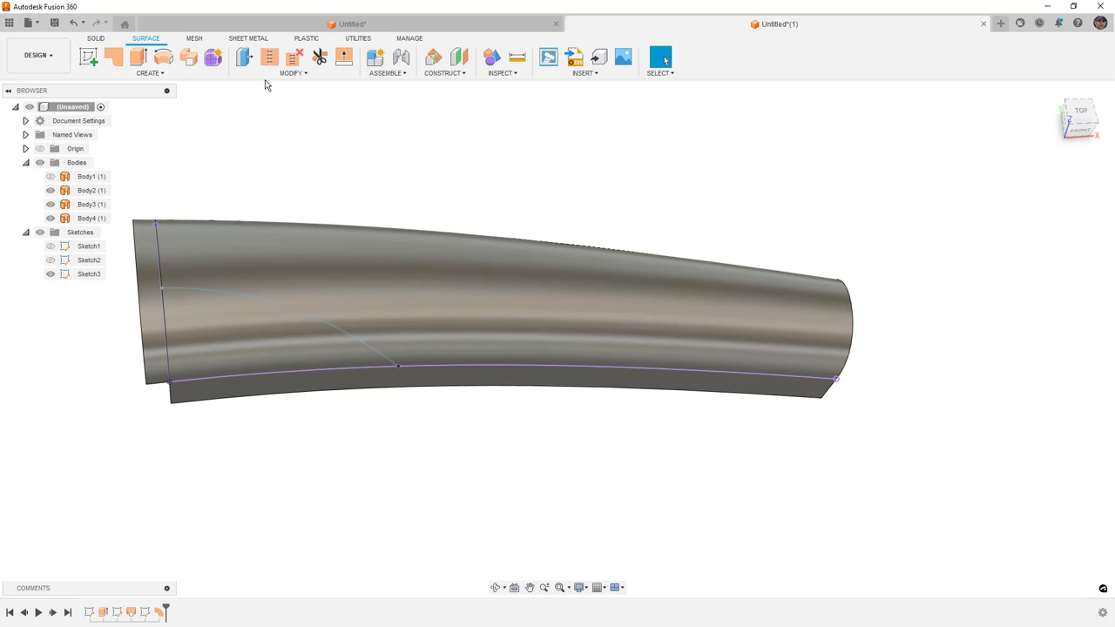
- Split the handle's top faces and lower strip using the Sketch3 spline as the splitting tool
click(292, 74)
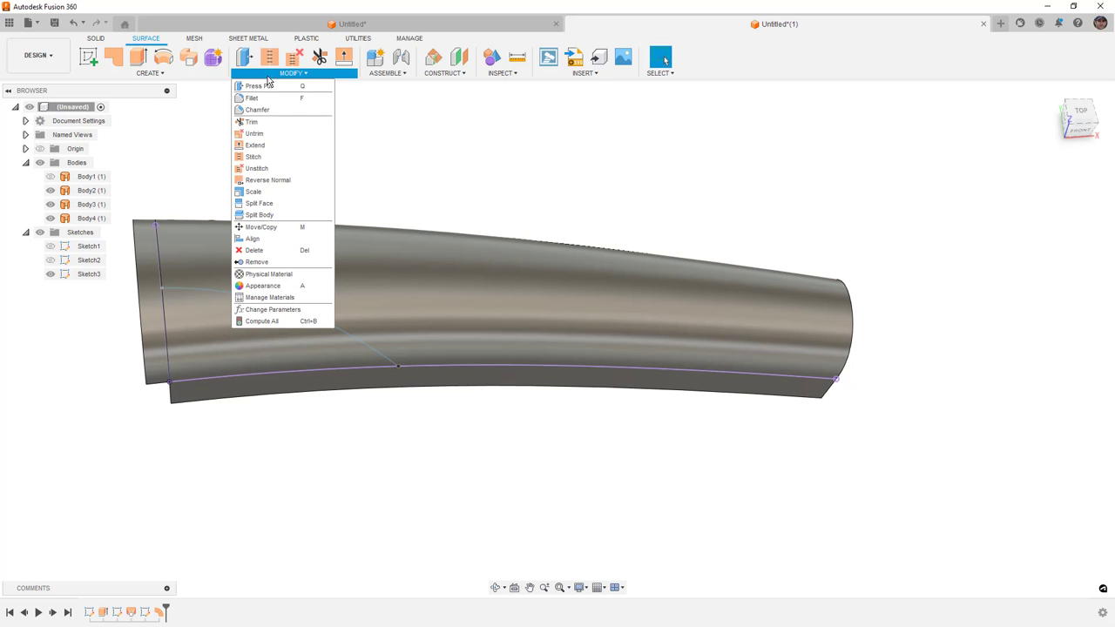
click(274, 205)
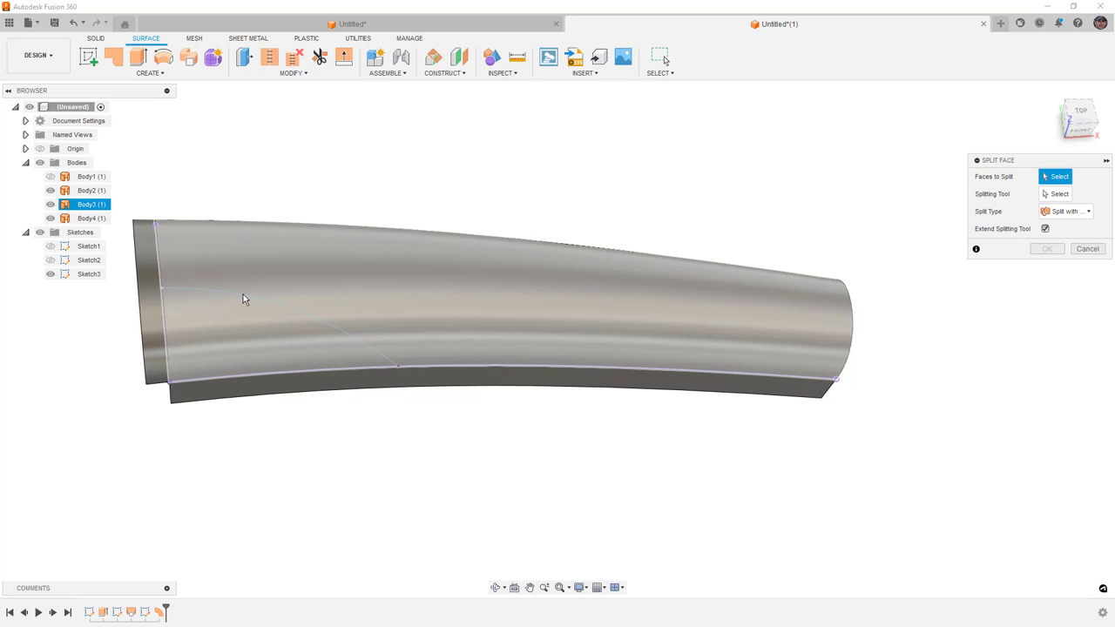
click(151, 296)
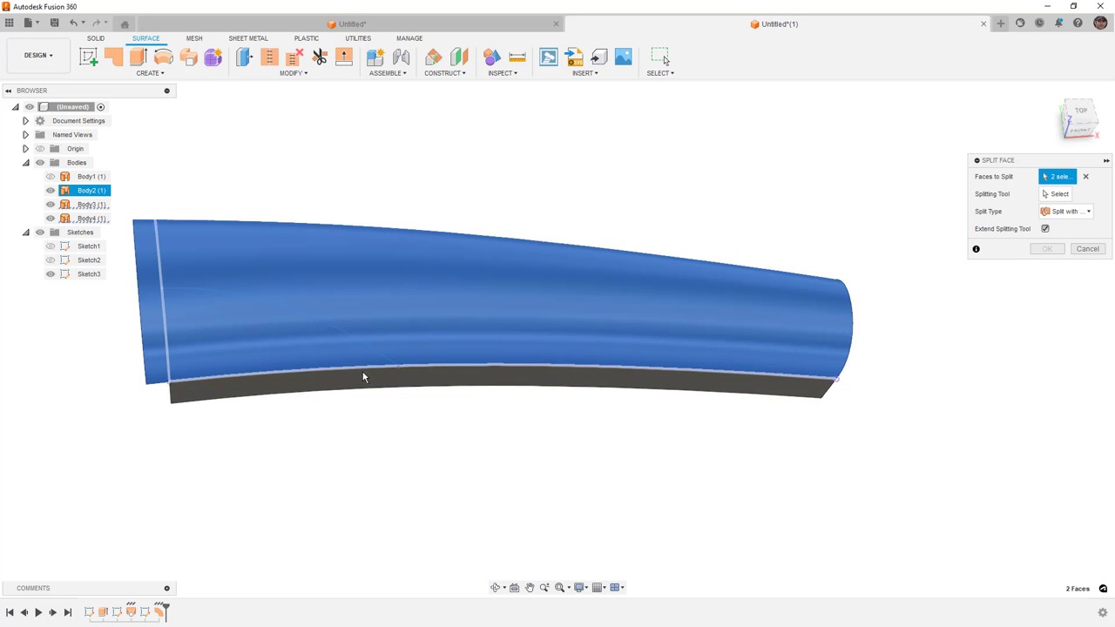
click(371, 383)
click(1056, 193)
click(363, 335)
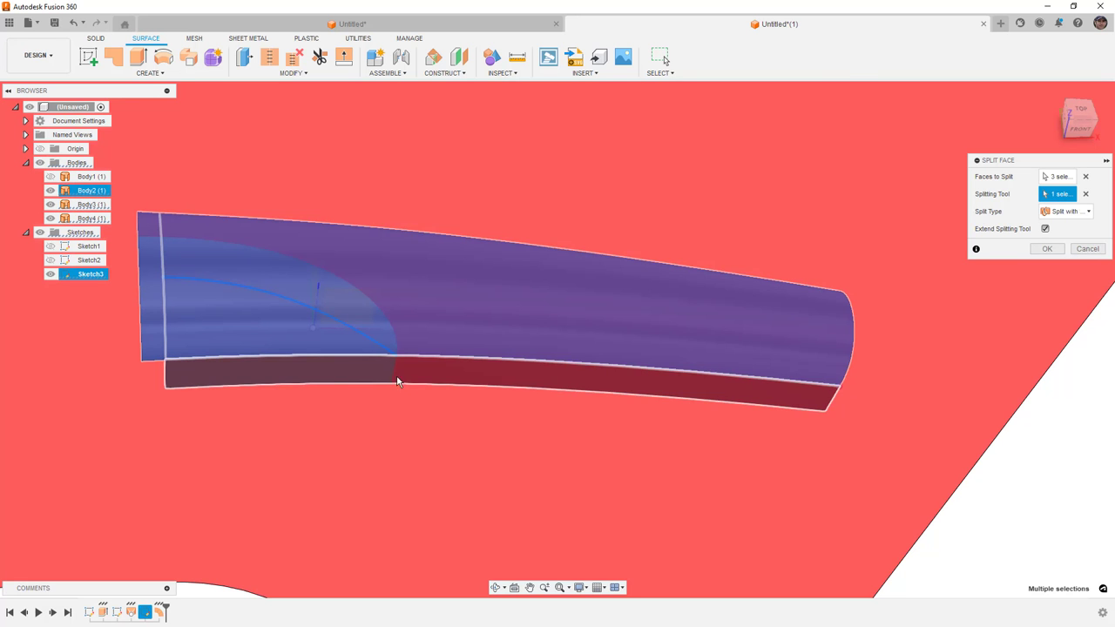
key(Return)
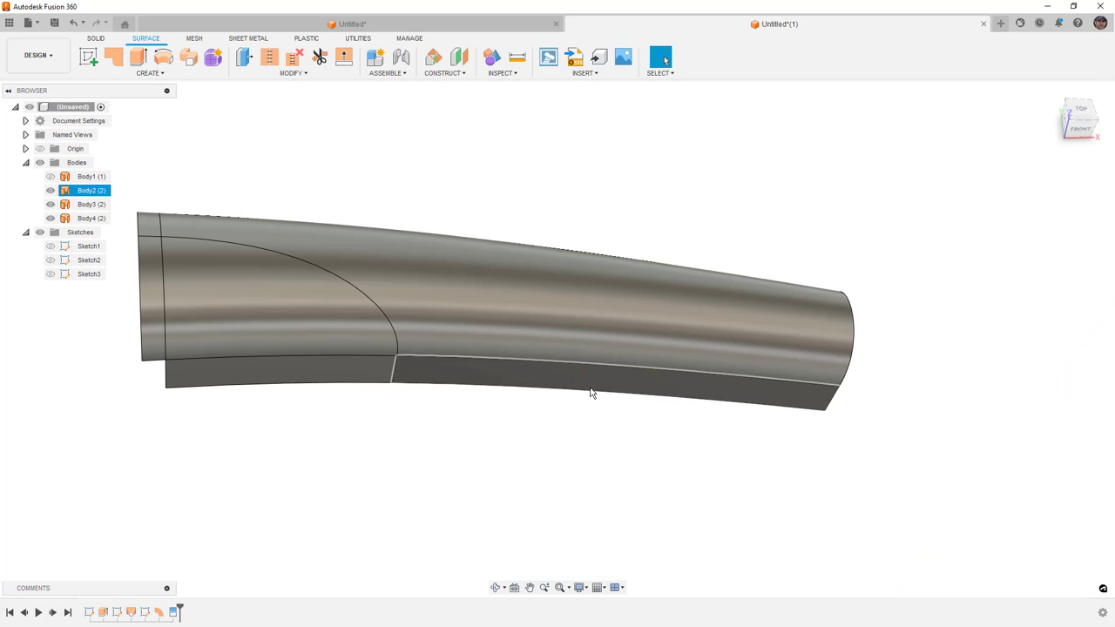
- Check the new edges and the split-off tip face of about 1319.6 mm²
click(393, 362)
click(380, 363)
click(308, 356)
click(161, 246)
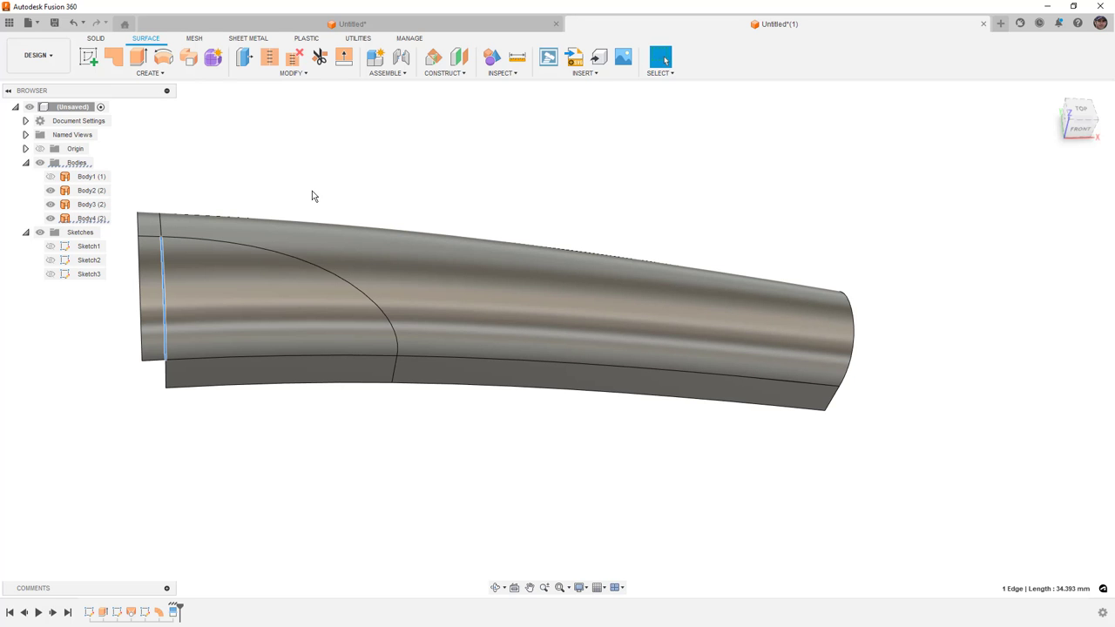
click(257, 265)
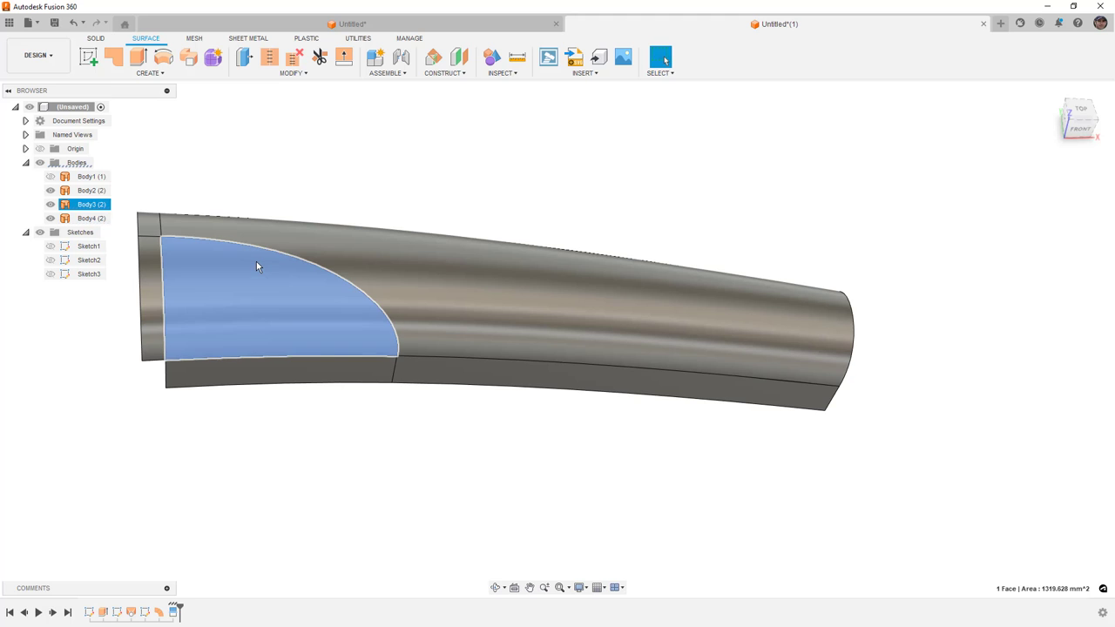
click(257, 160)
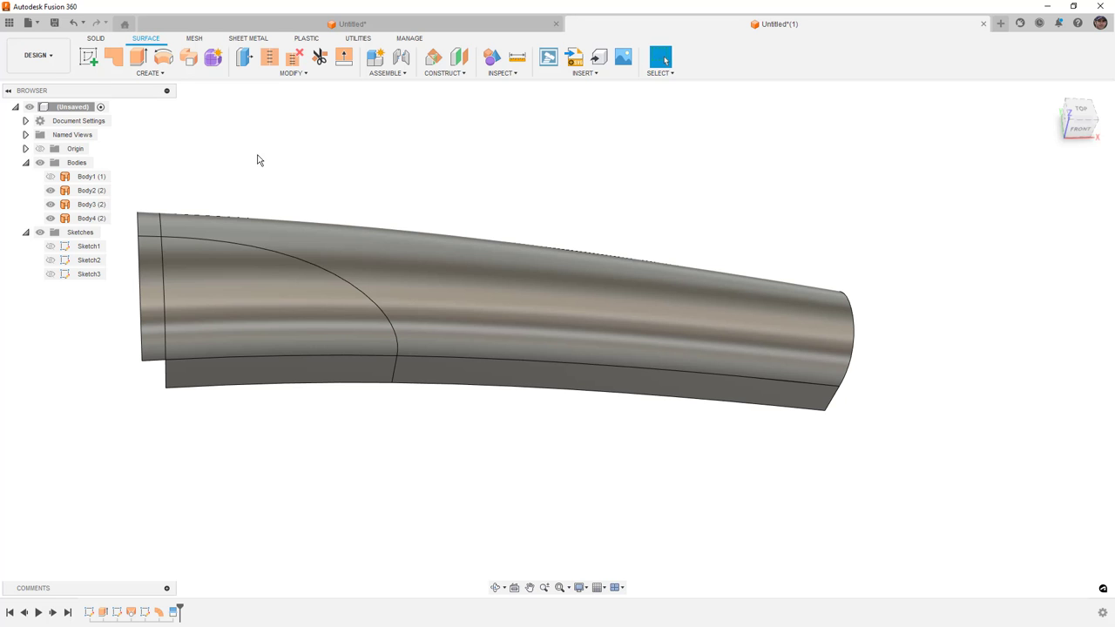
- Delete the split-off tip face with Modify > Delete, leaving an opening in the handle surface
click(232, 270)
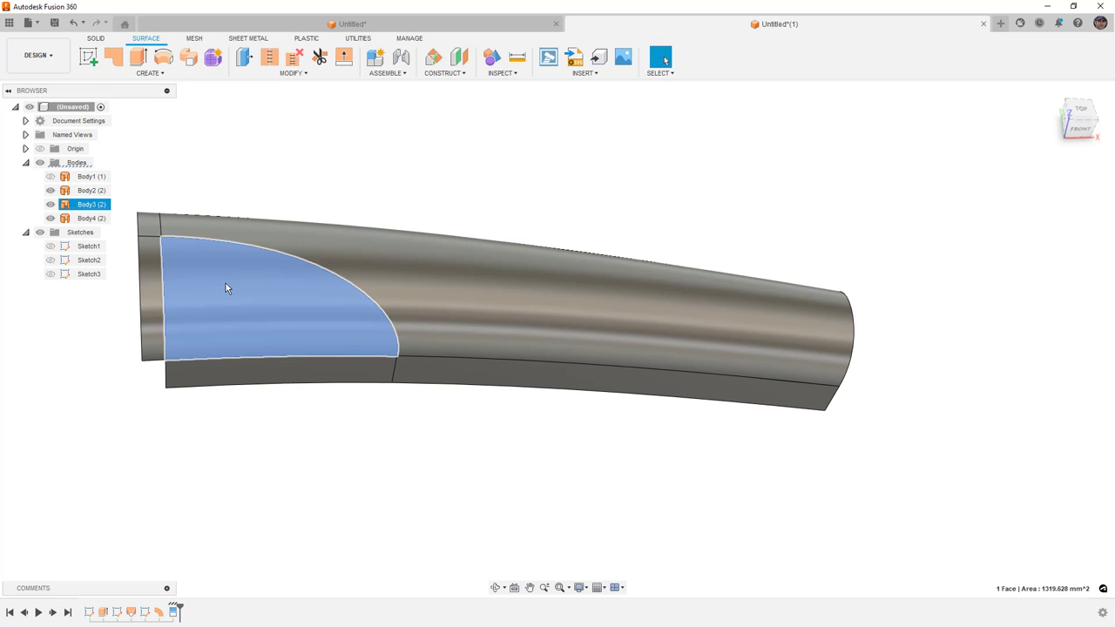
click(295, 73)
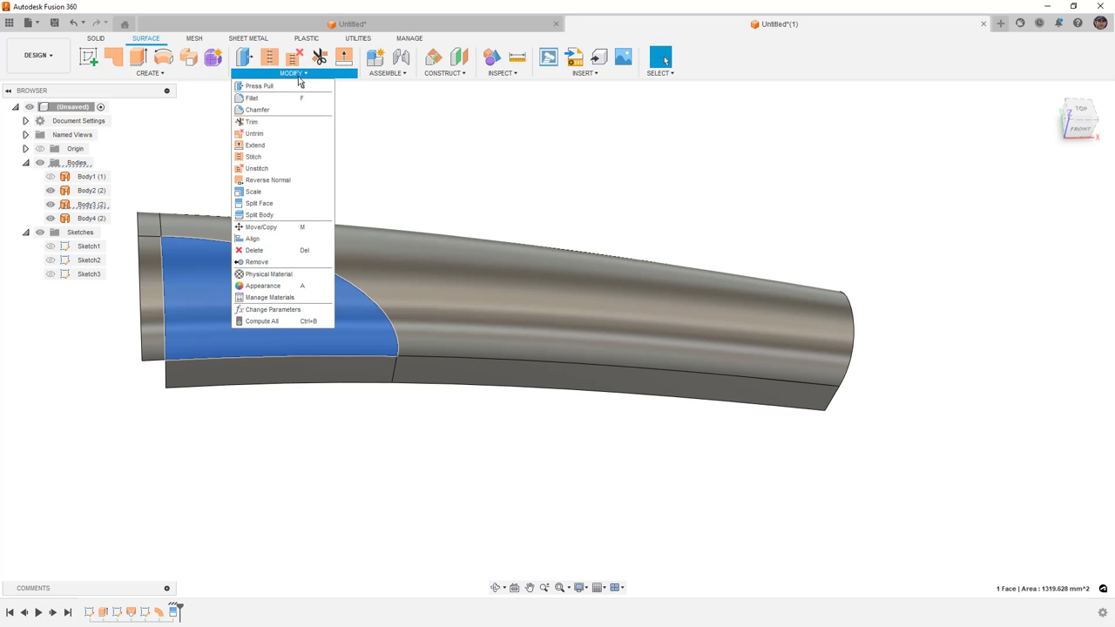
click(254, 250)
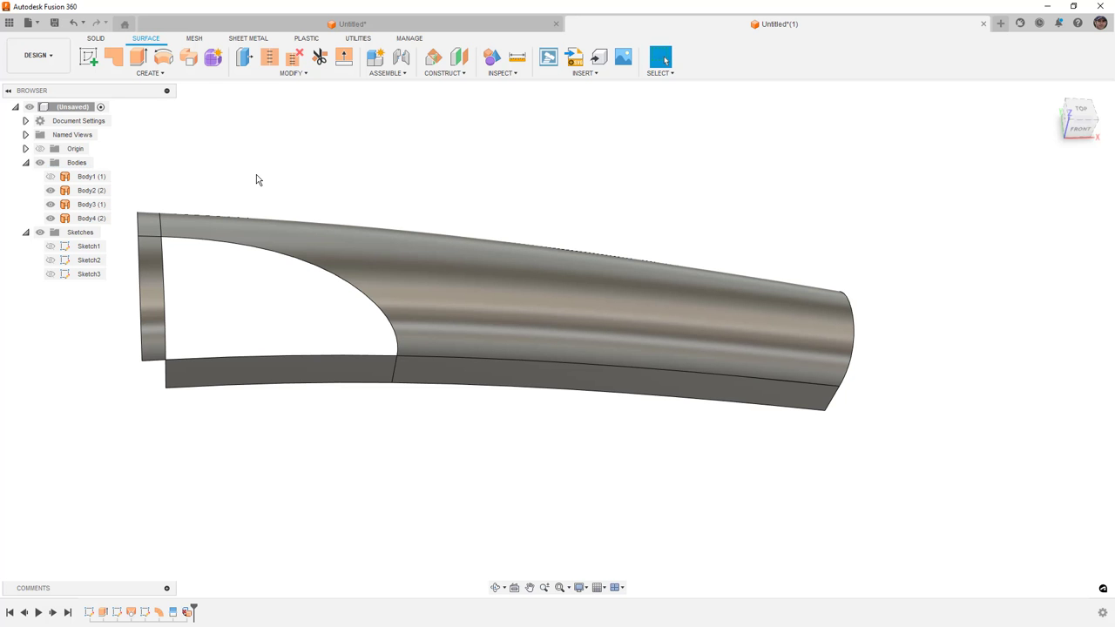
click(90, 55)
- Start Sketch4 on the picked plane and project the opening's bottom edge into it
click(273, 117)
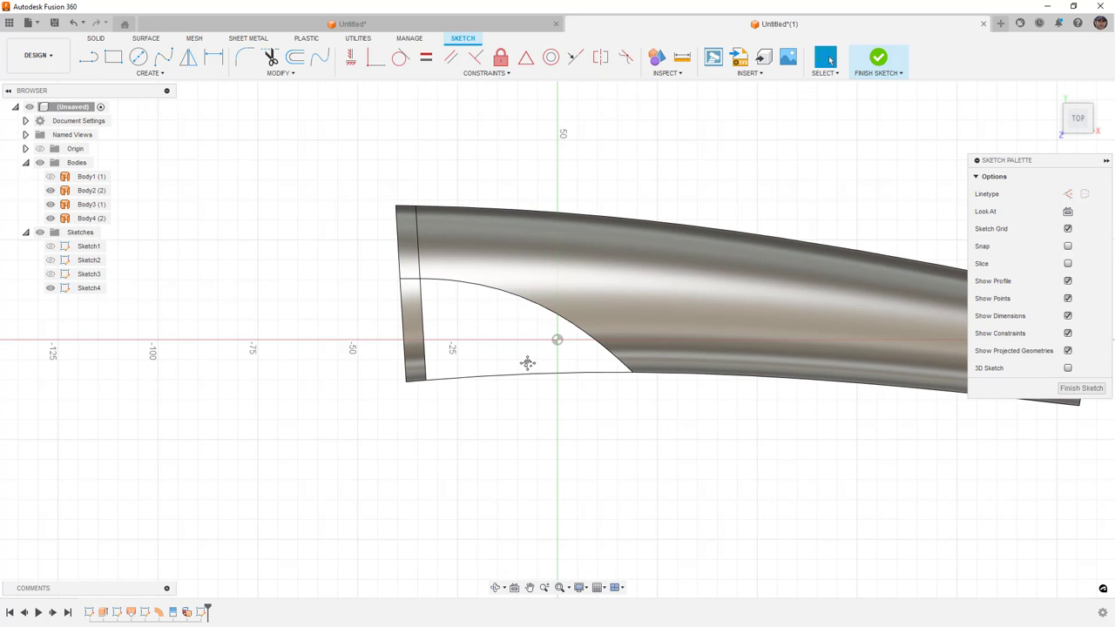
middle_drag(530, 369, 450, 359)
key(p)
click(447, 367)
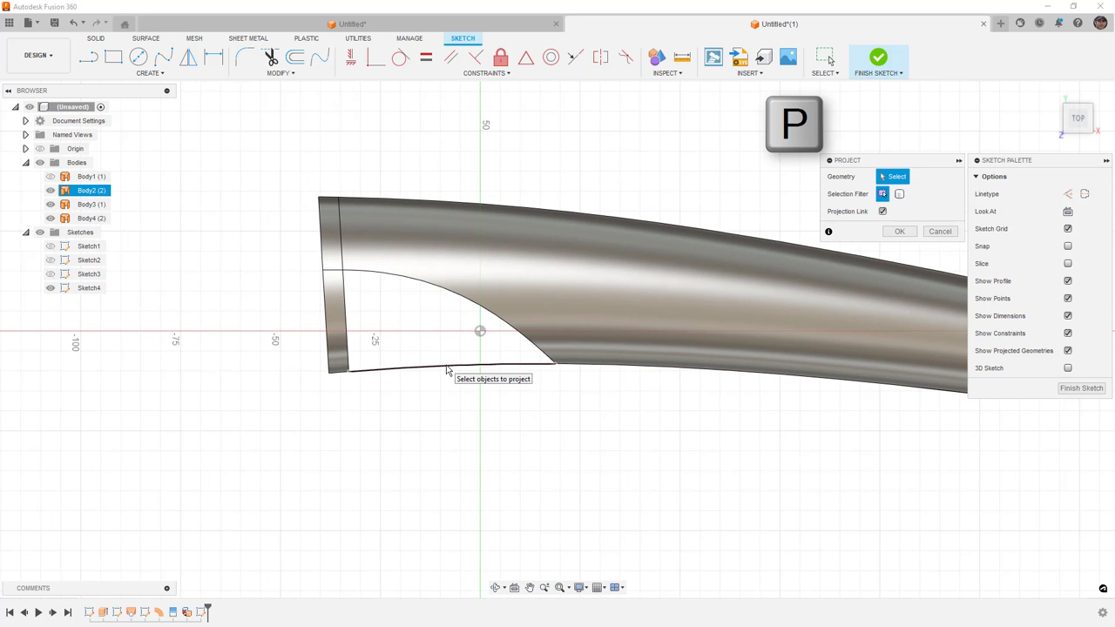
click(900, 231)
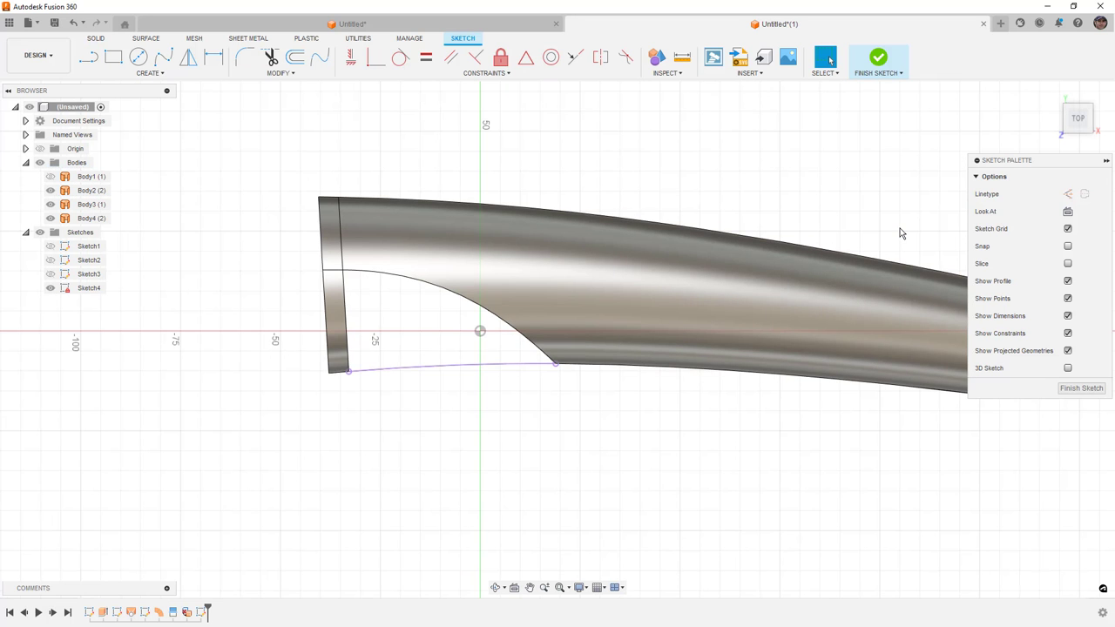
- Draw a spline between the projected edge's ends, bend it into a shallow arc, and finish the sketch
click(164, 57)
click(349, 371)
click(555, 364)
click(558, 388)
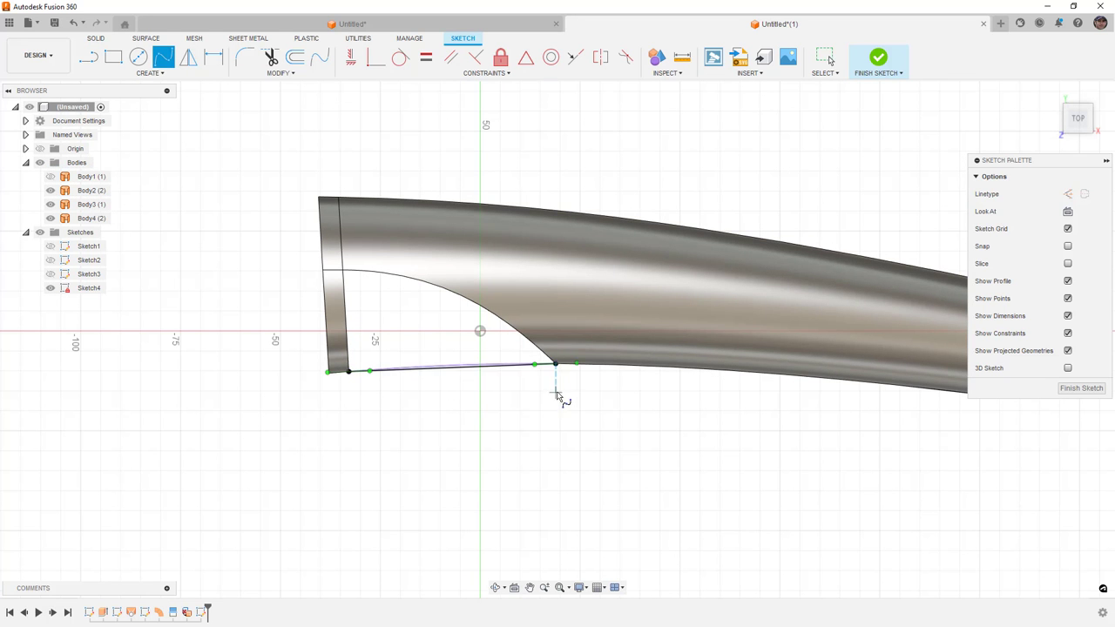
drag(534, 365, 514, 354)
key(Escape)
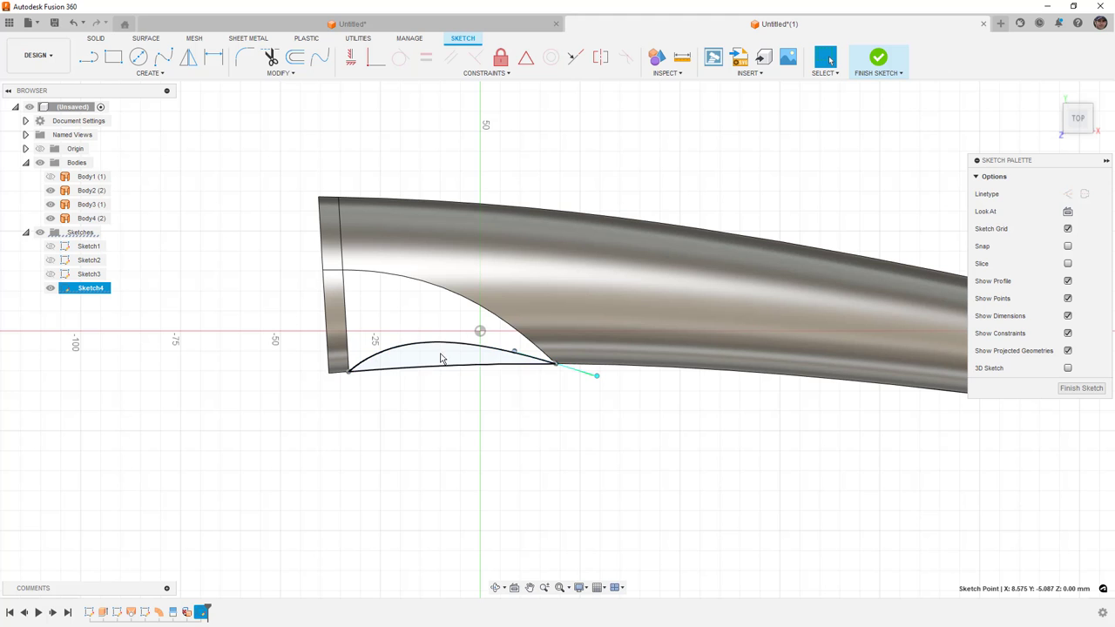
click(488, 345)
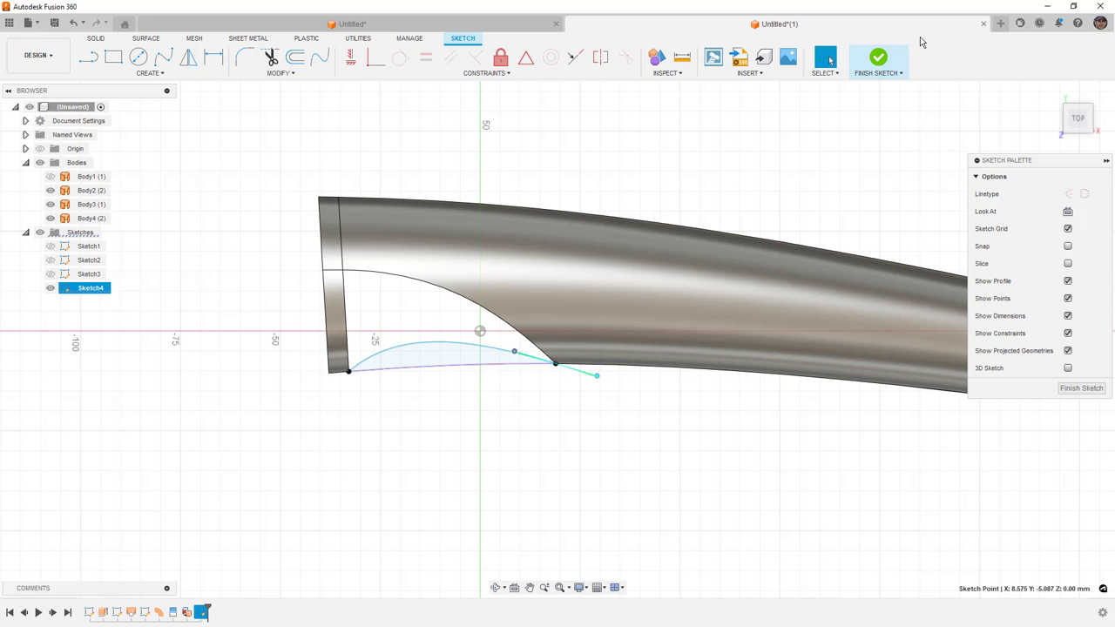
click(879, 59)
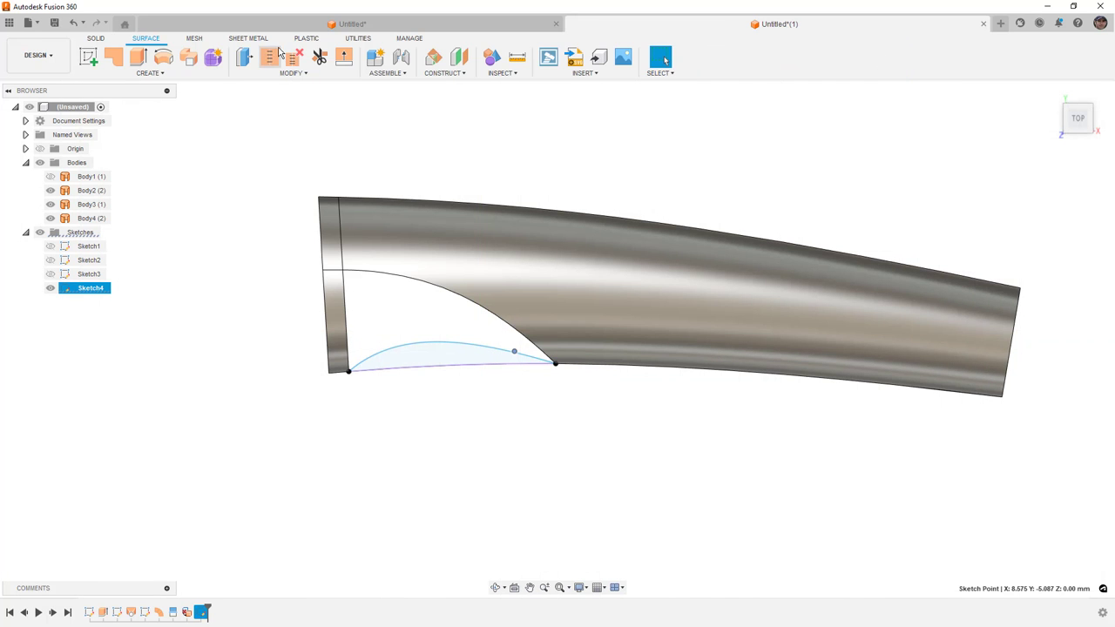
- Extrude the profile under the arc -5 mm as new surface Body5, then delete its flat front face
click(138, 58)
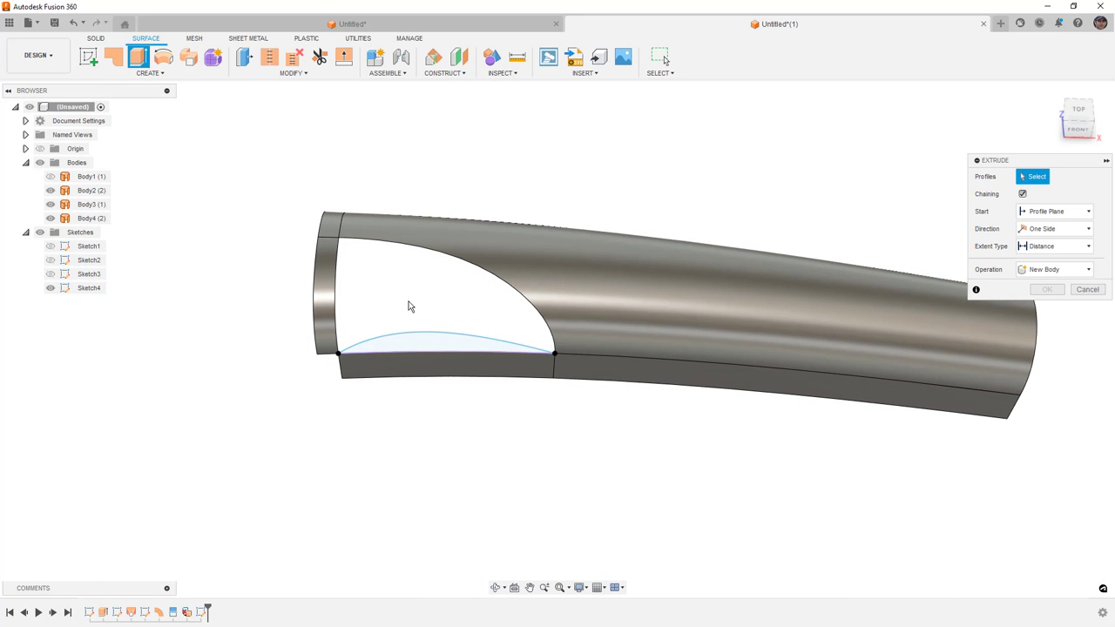
click(417, 336)
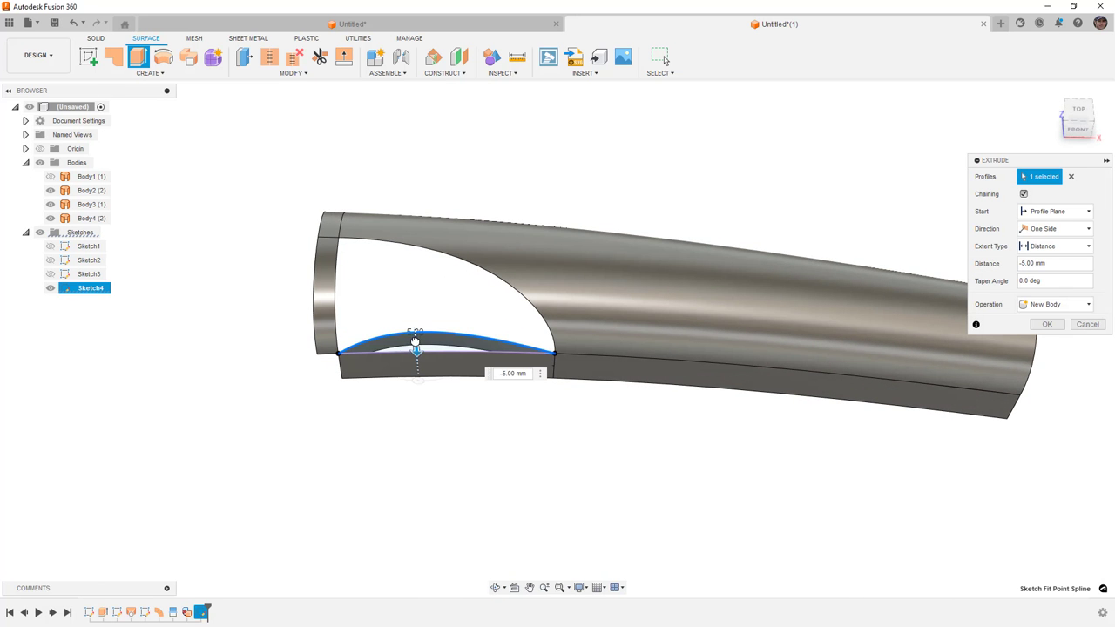
click(1047, 324)
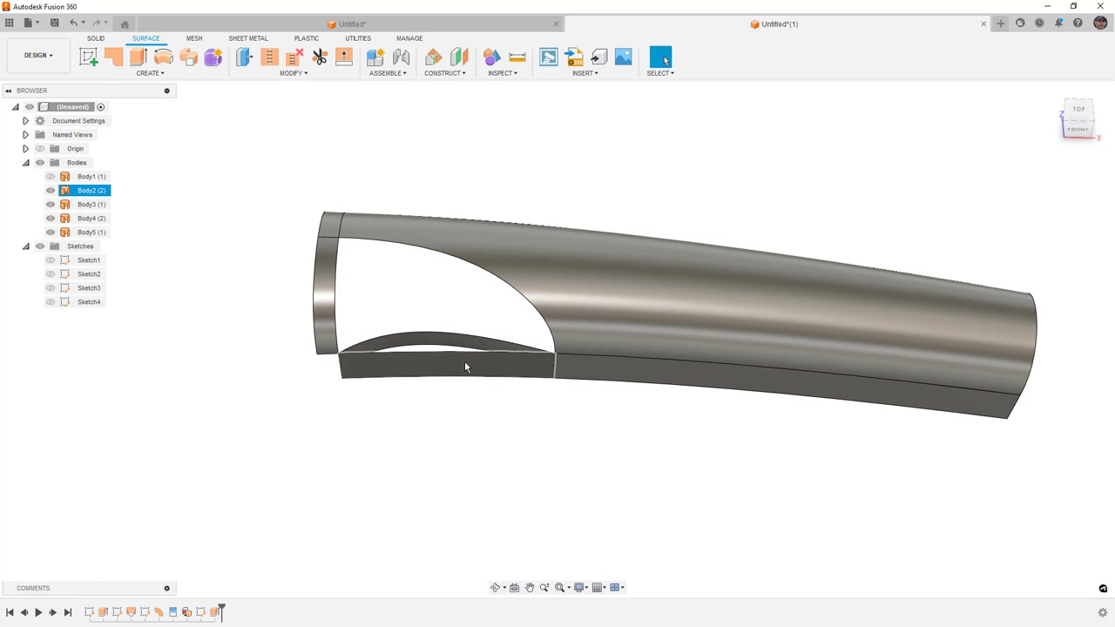
click(447, 366)
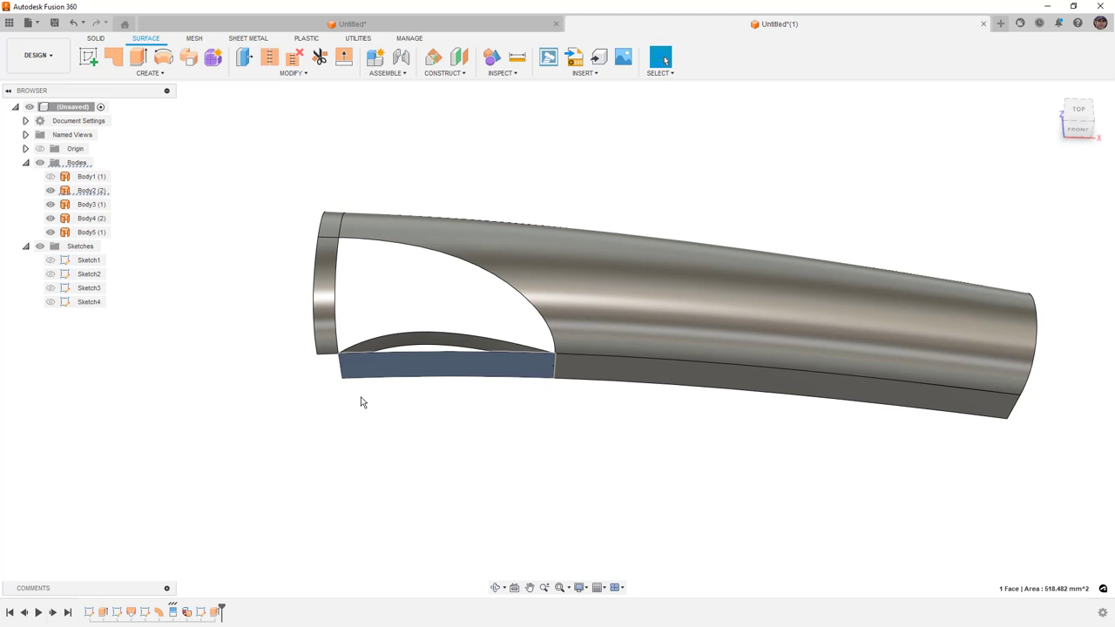
key(Delete)
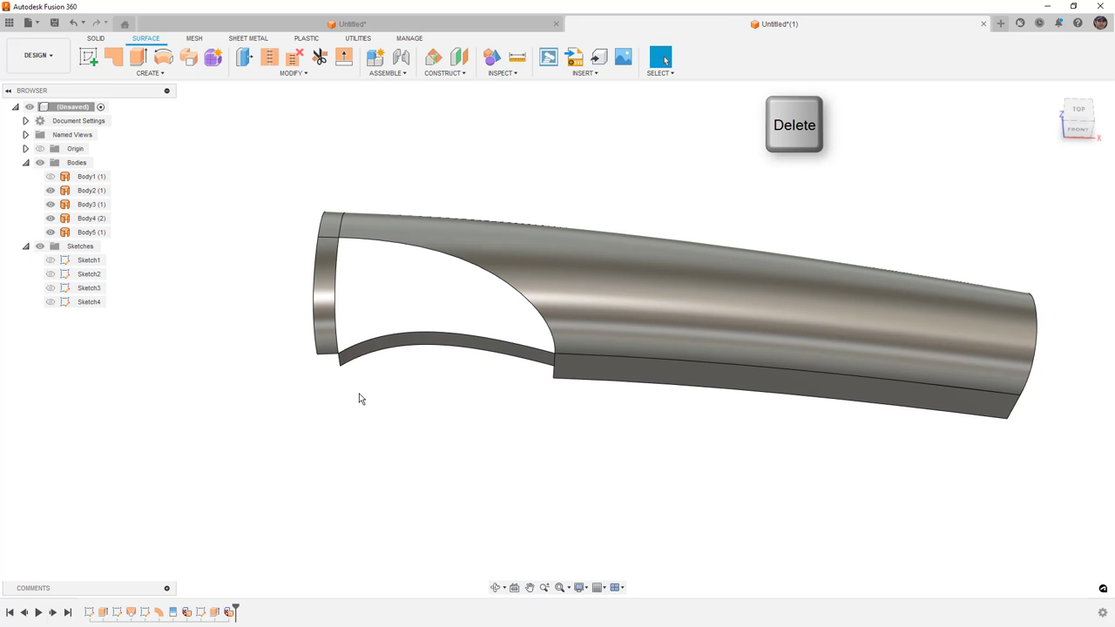
- Patch the tip opening from the inner curved, left inner and bottom edges, with the bottom edge Tangent (G1)
click(115, 58)
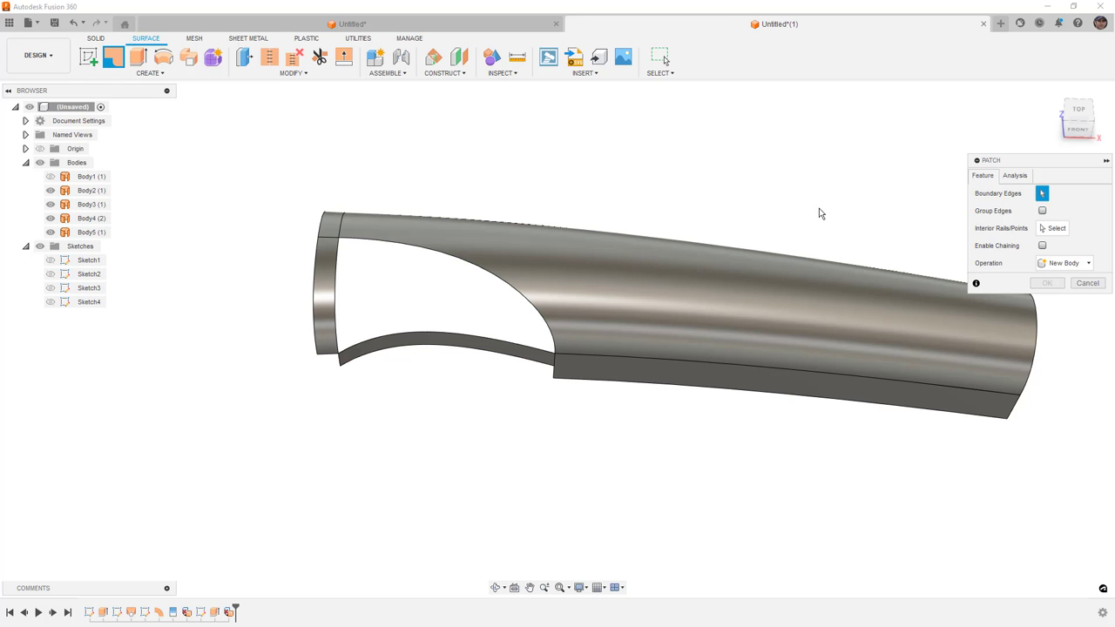
click(375, 245)
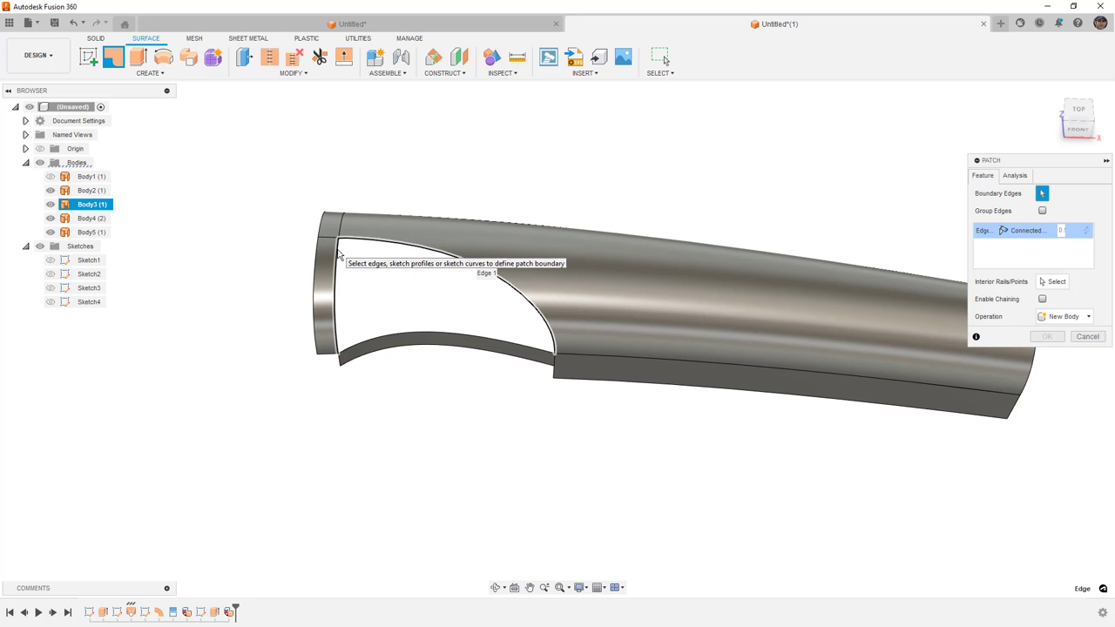
click(337, 252)
click(366, 345)
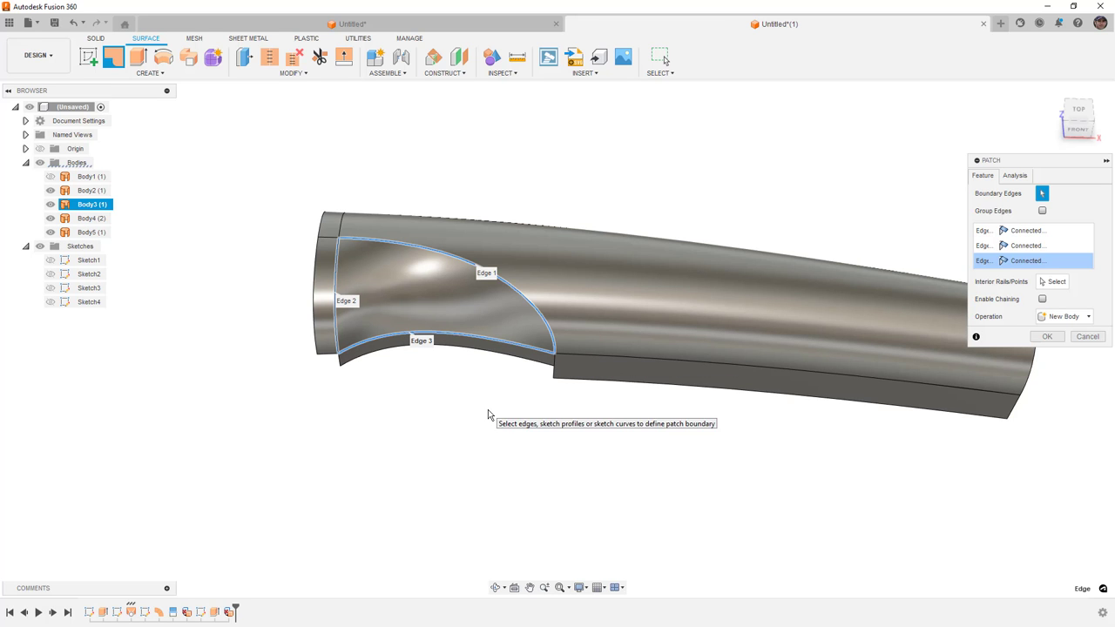
click(1028, 261)
click(1030, 287)
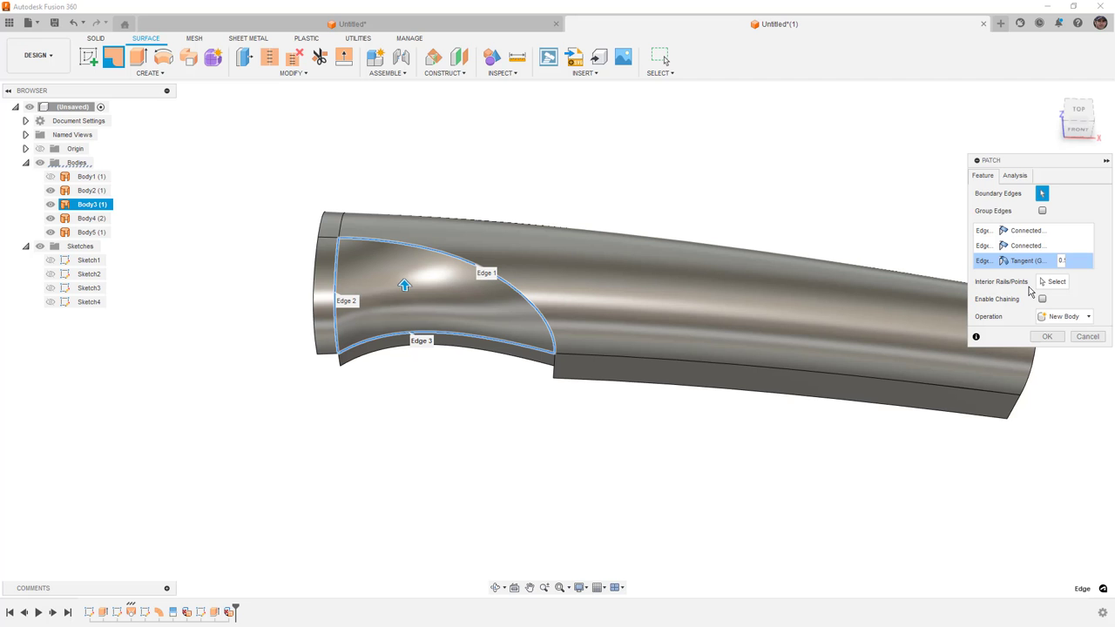
click(1048, 337)
- Hide the curved bottom strip and Body5, then view the handle from the top
shift+middle_drag(530, 398, 533, 389)
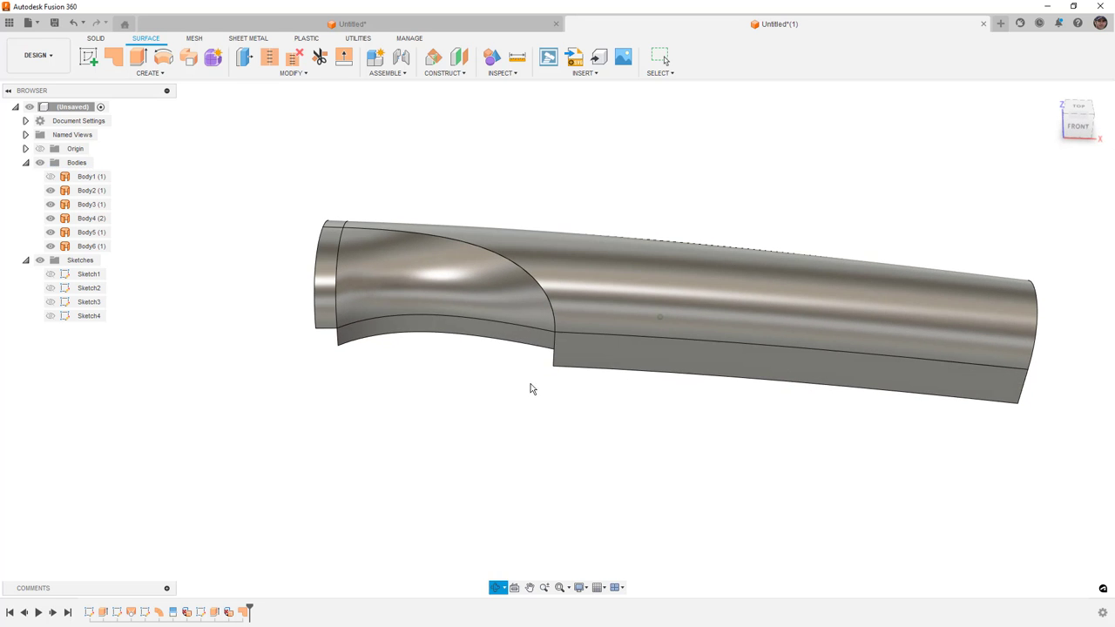
click(509, 337)
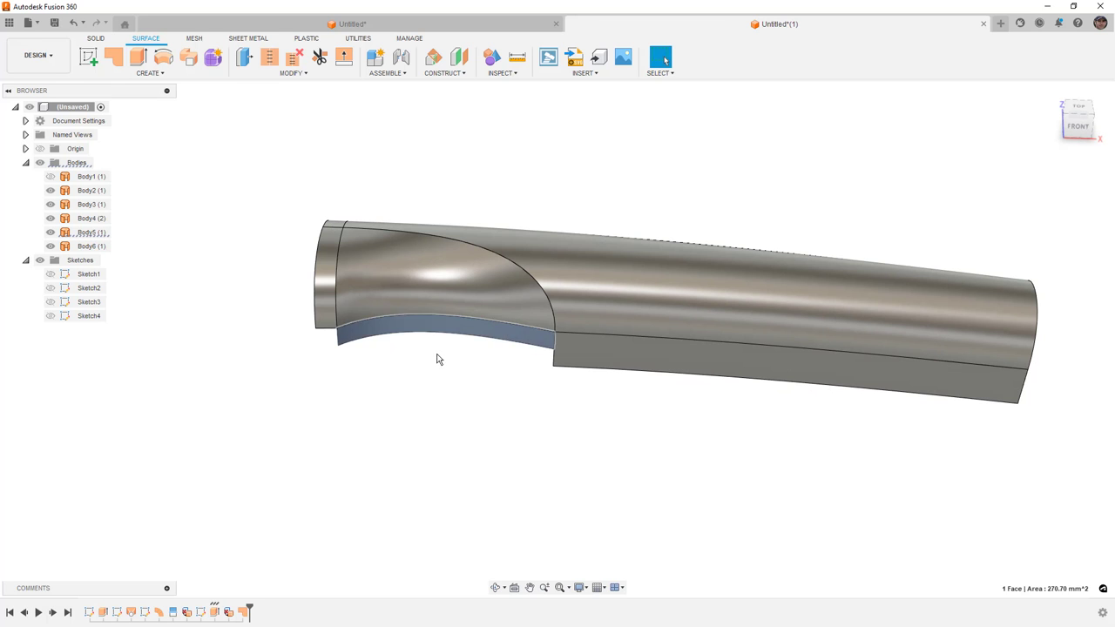
key(v)
click(50, 232)
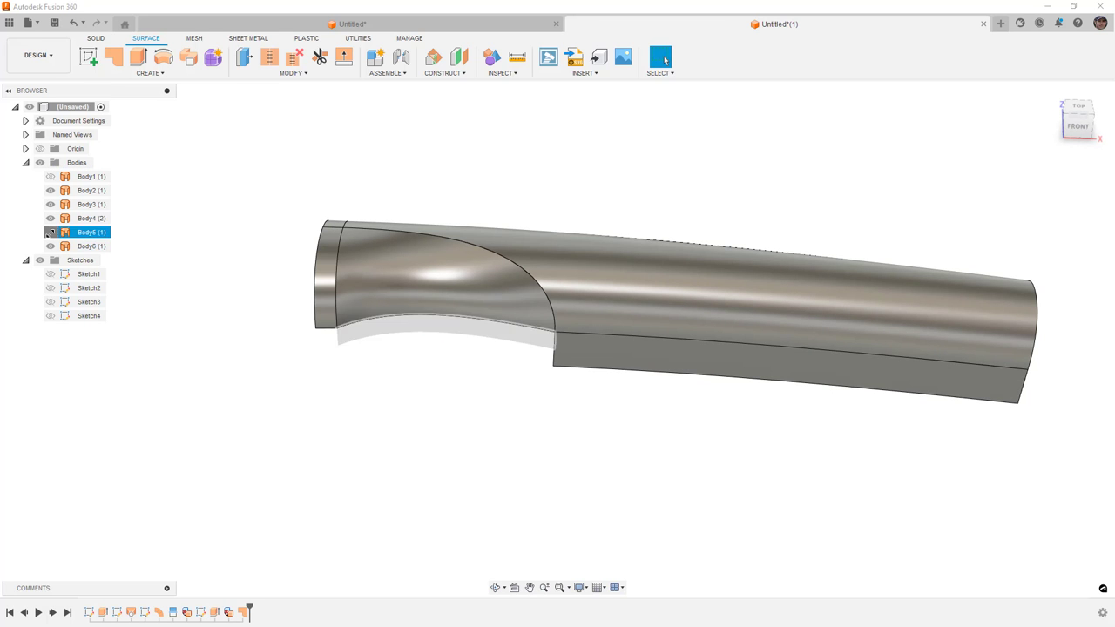
click(51, 231)
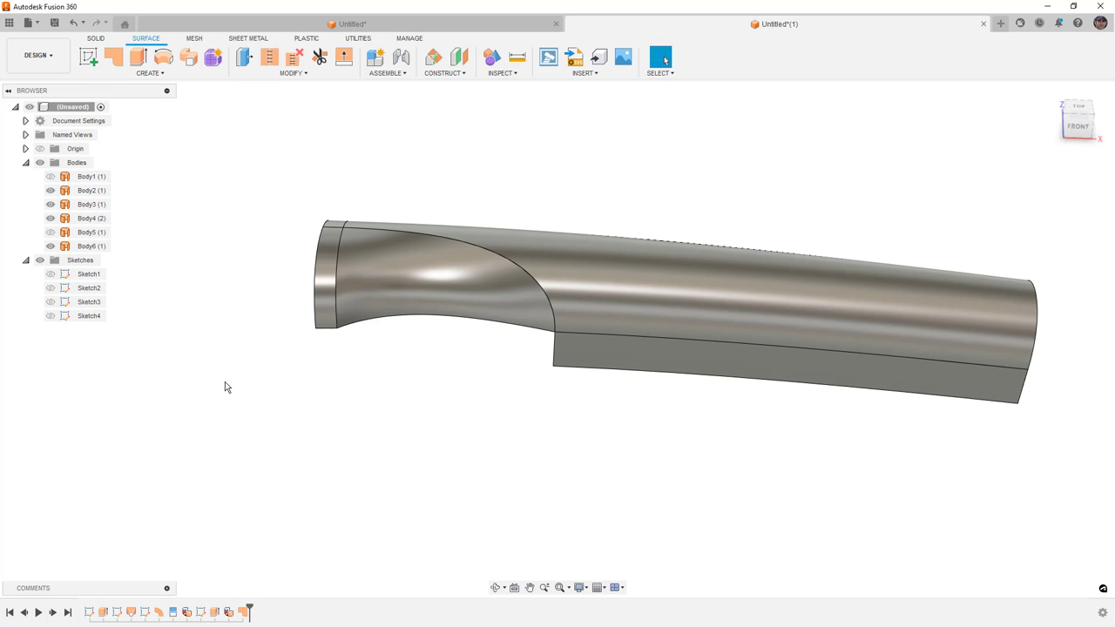
mouse_move(456, 385)
shift+middle_down()
mouse_move(458, 433)
mouse_move(453, 403)
shift+middle_up()
key(Escape)
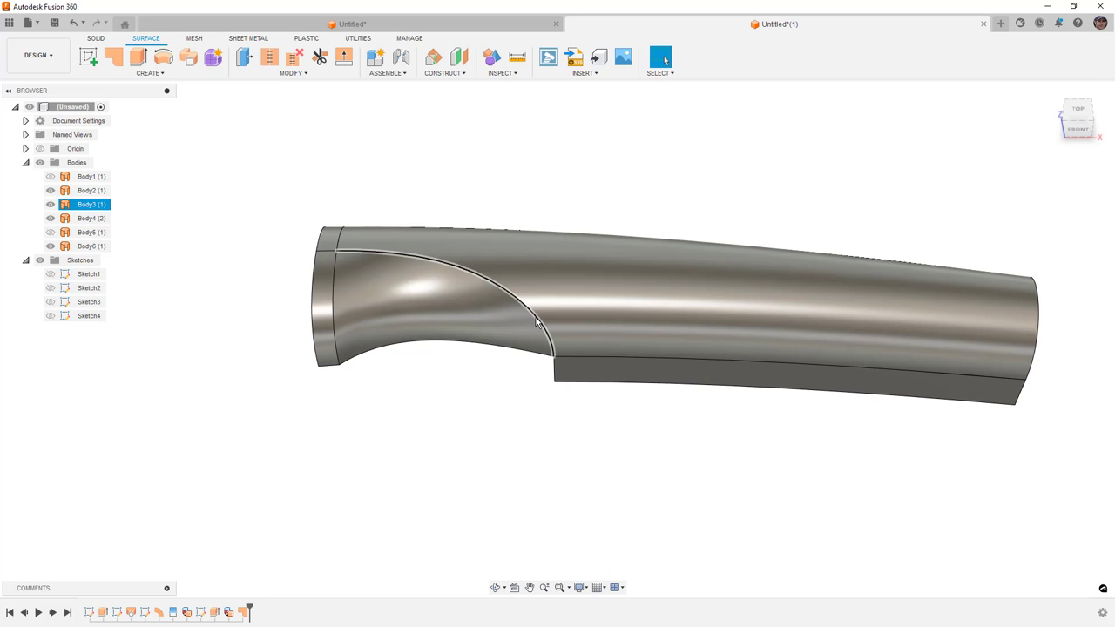
shift+middle_drag(496, 383, 497, 409)
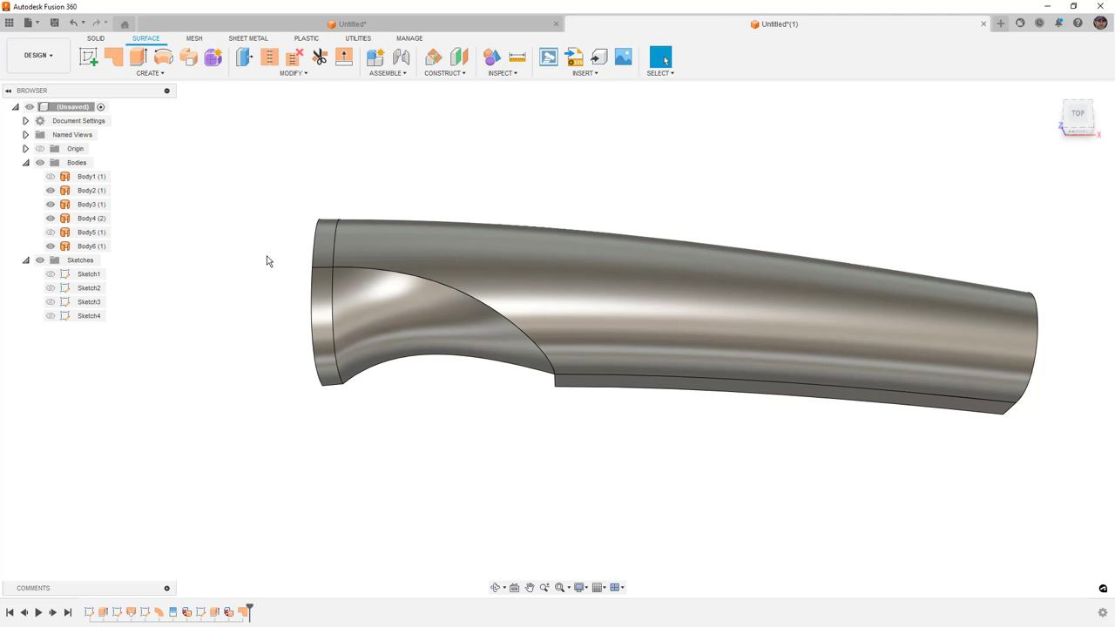
click(1078, 115)
click(319, 27)
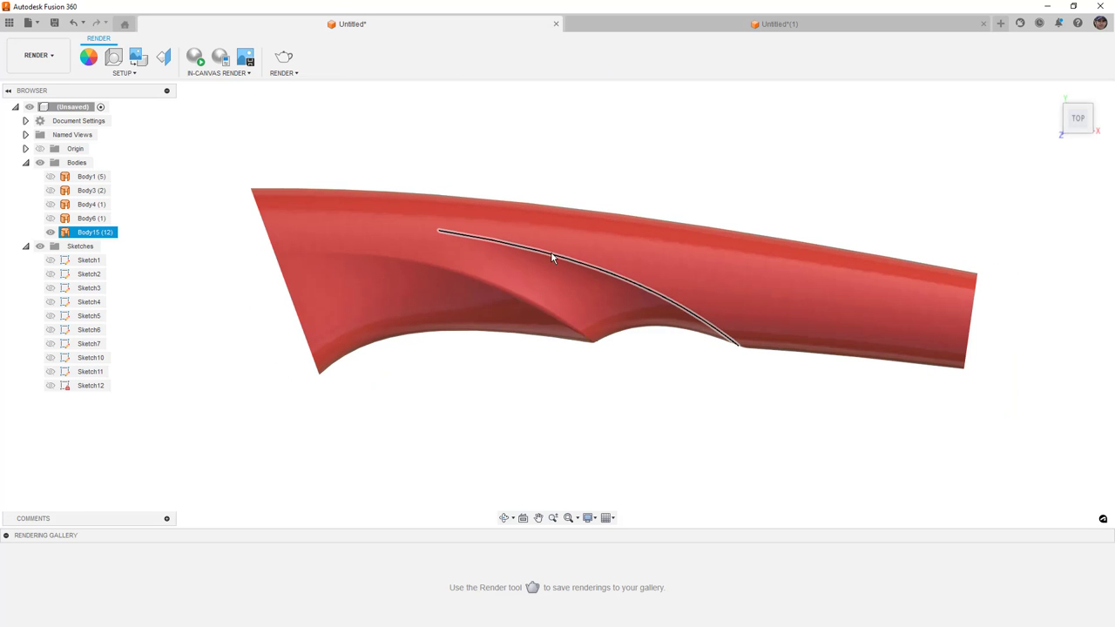
click(804, 24)
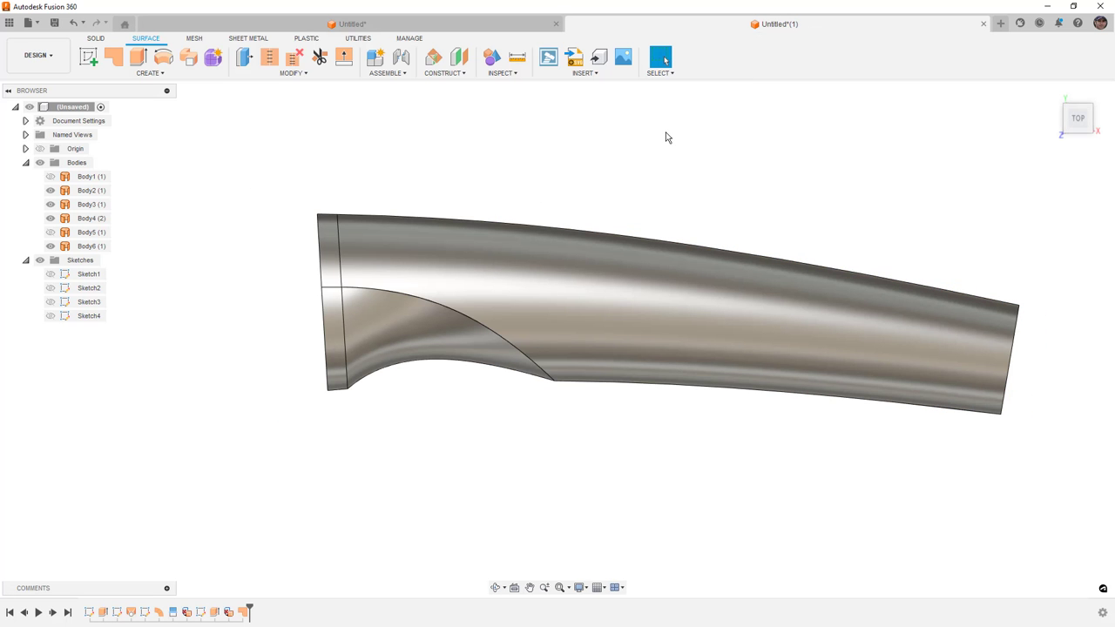
- Start Sketch5 on the XY plane and project the curved patch boundary and the bottom edge
click(88, 56)
click(506, 310)
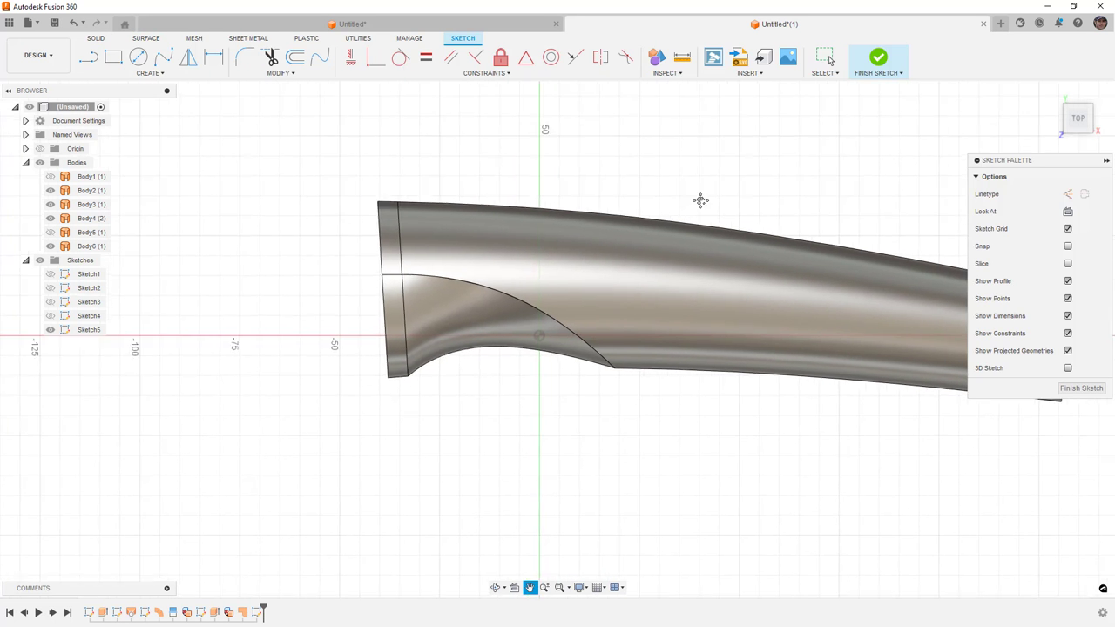
key(p)
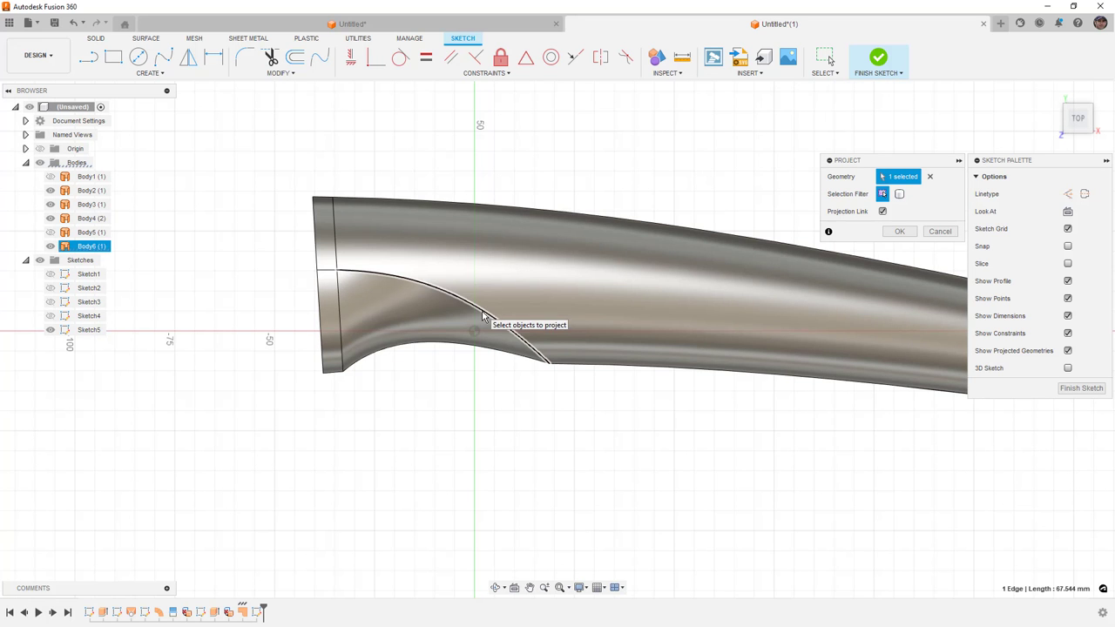
click(483, 315)
click(715, 373)
click(900, 231)
middle_drag(764, 184, 702, 185)
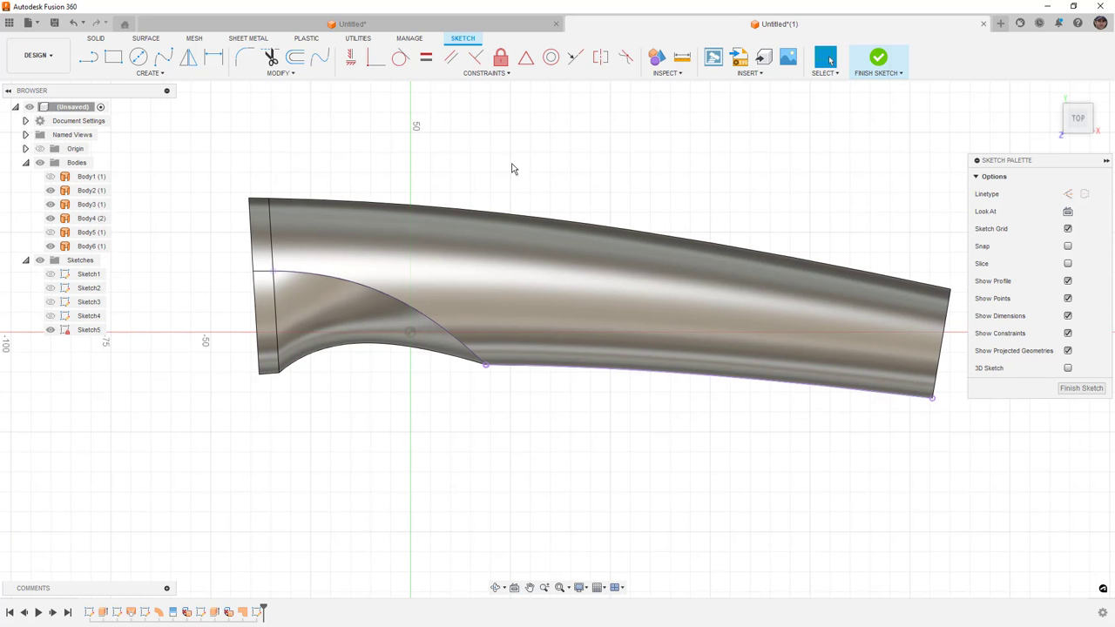
- Draw a fit-point spline from the projected curve to the bottom edge, tilt its end tangent, and finish the sketch
click(88, 56)
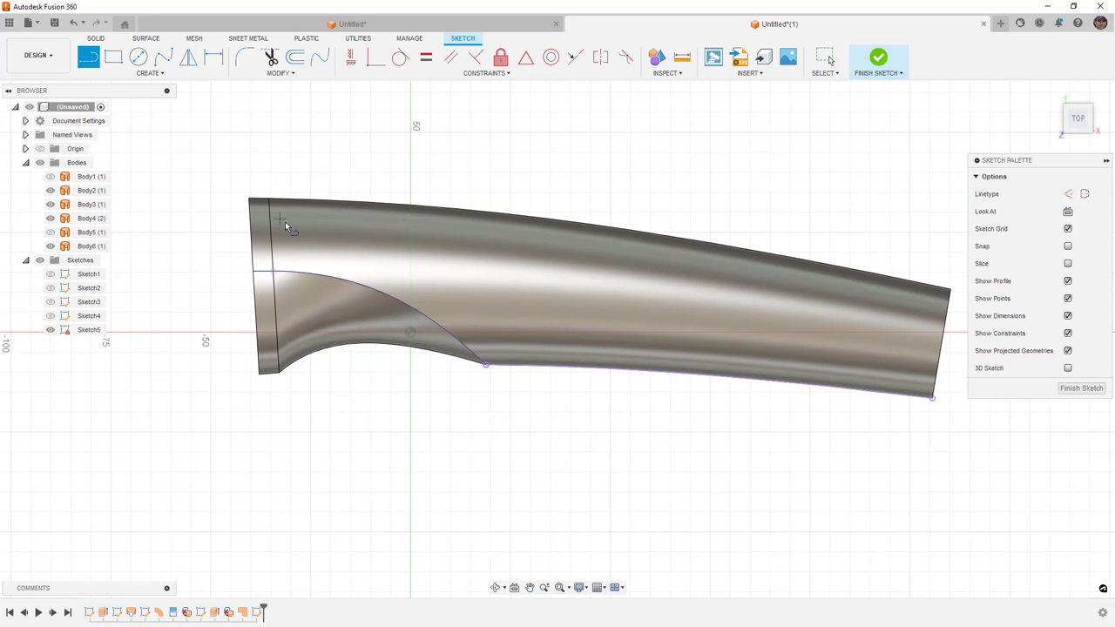
click(389, 301)
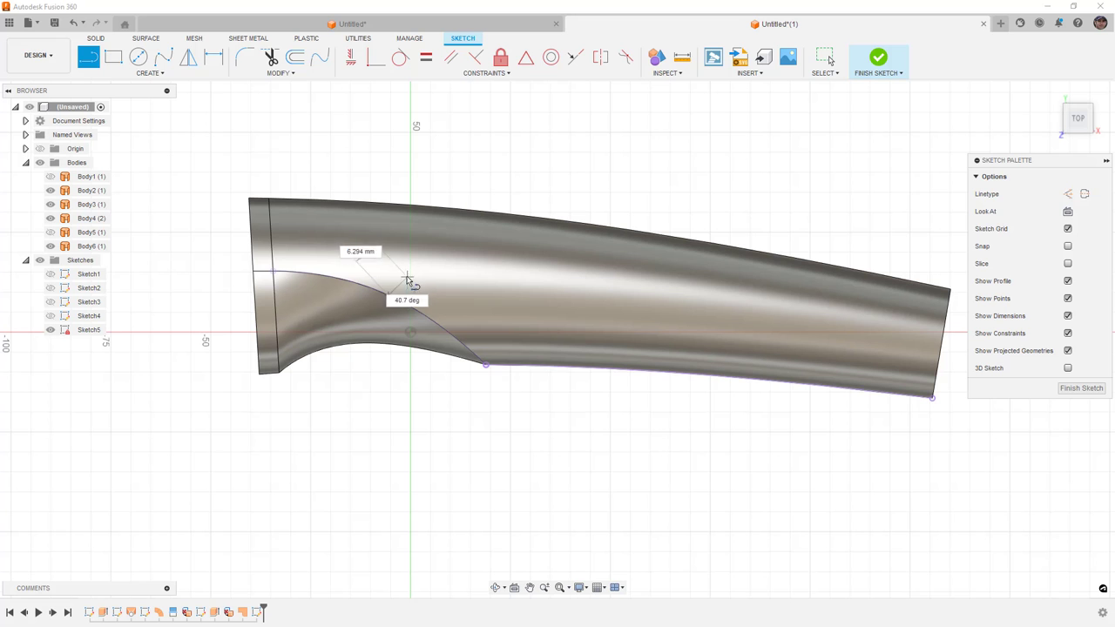
click(163, 57)
click(407, 266)
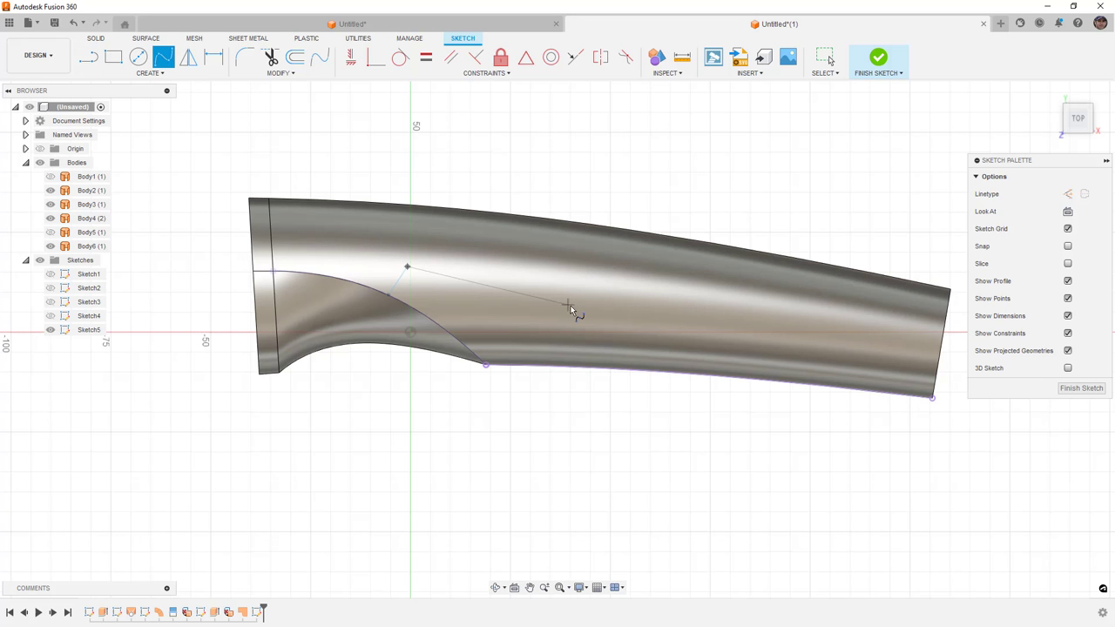
double_click(622, 371)
key(Escape)
click(645, 382)
drag(646, 387, 646, 394)
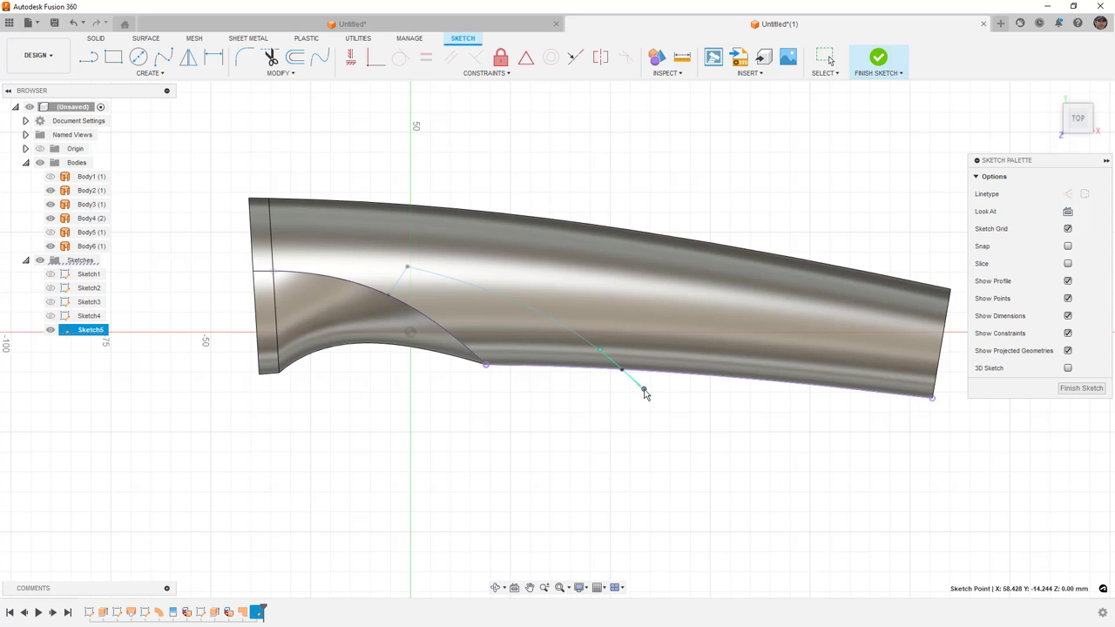
click(880, 59)
shift+middle_drag(538, 418, 344, 146)
- Split the handle's top and side faces using the Sketch5 spline as the splitting tool
click(327, 75)
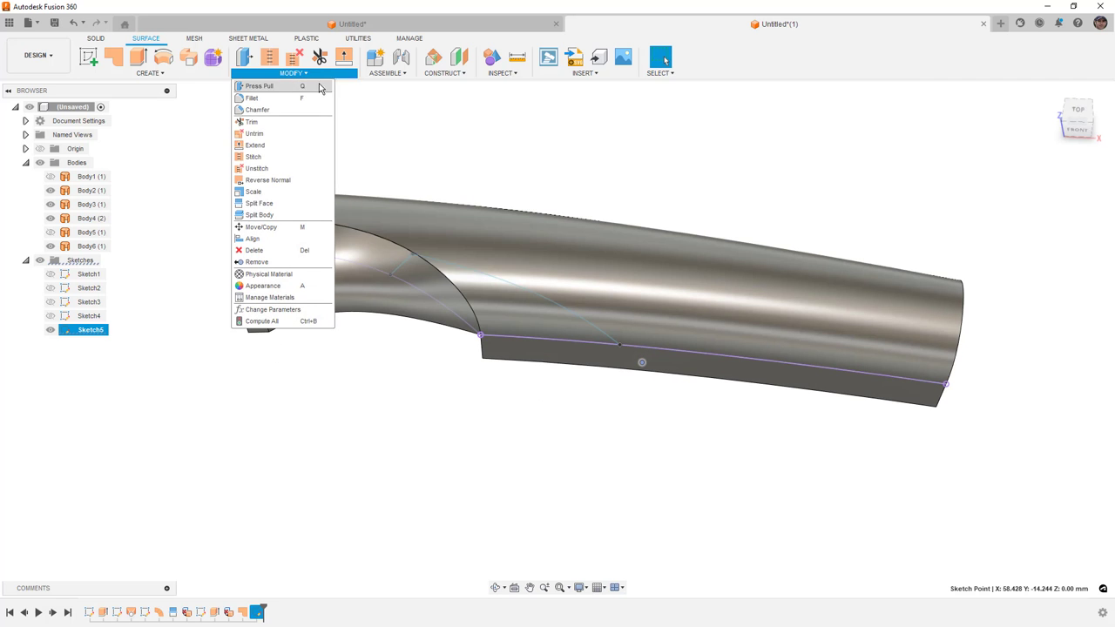
click(287, 204)
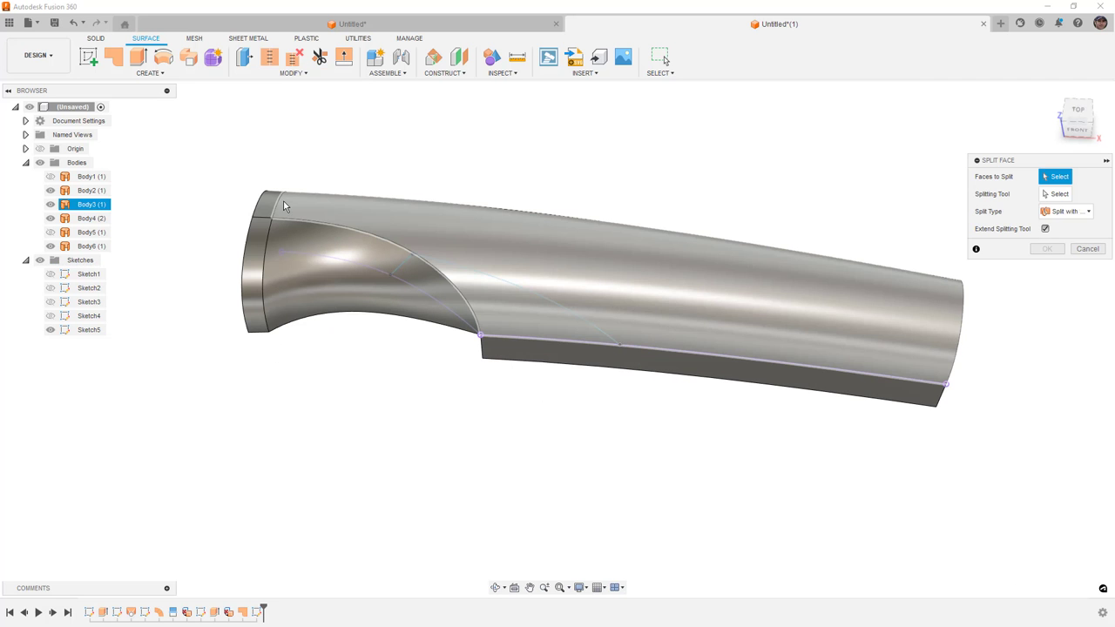
click(658, 340)
click(660, 368)
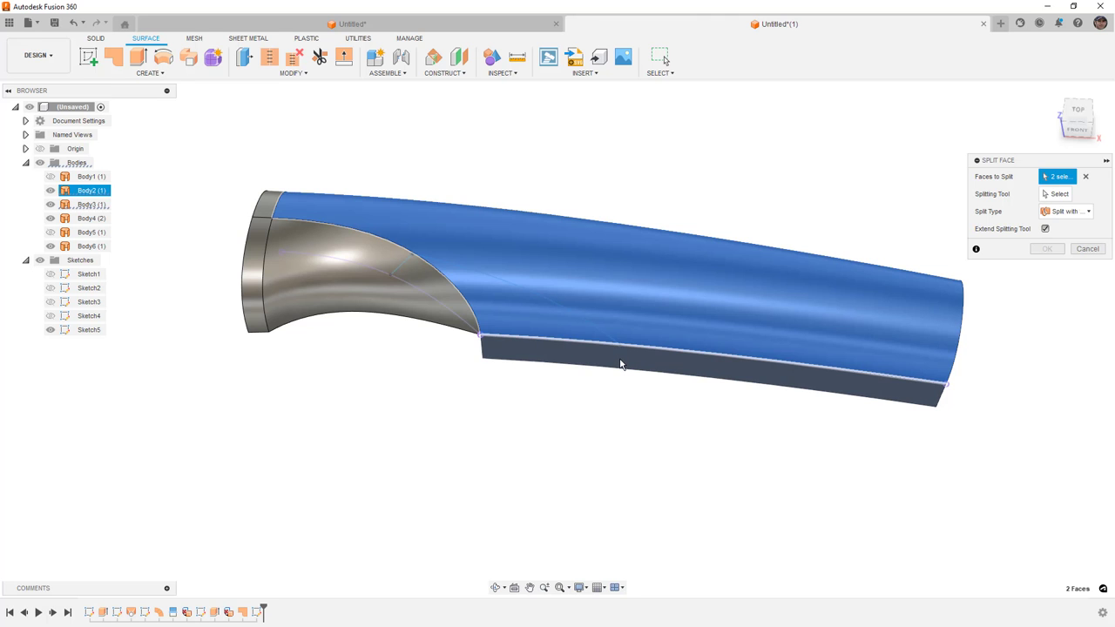
click(1053, 197)
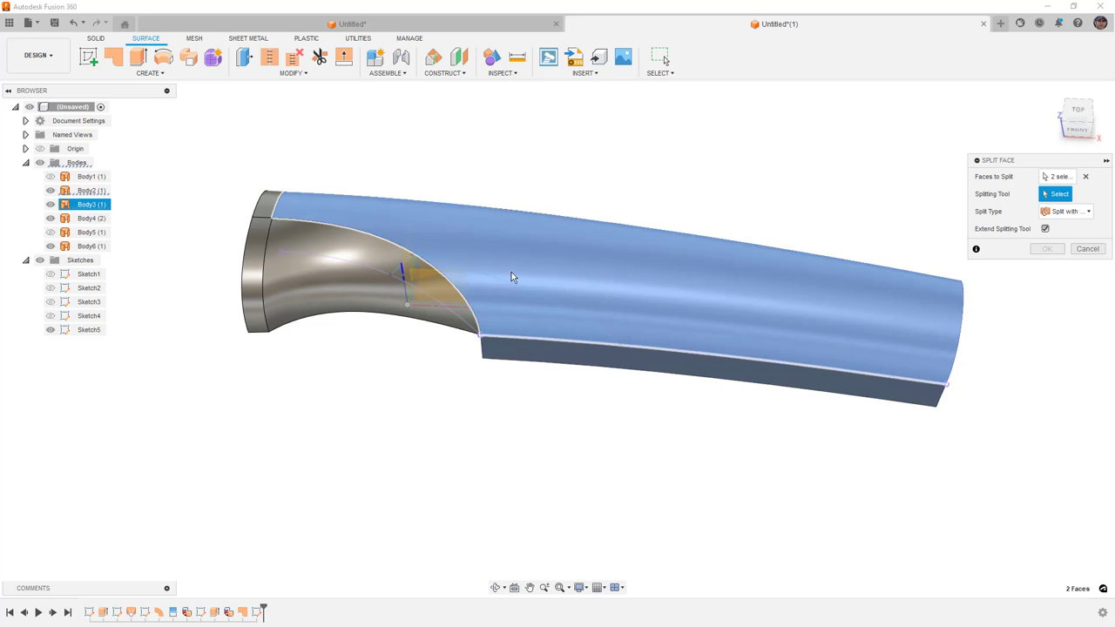
click(504, 282)
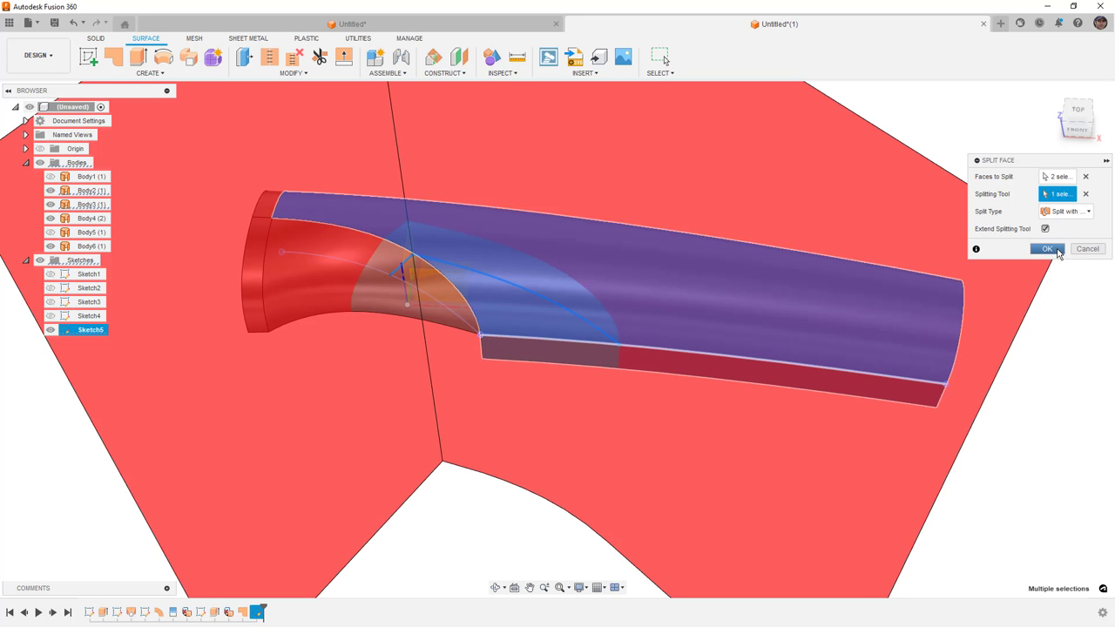
click(1048, 248)
mouse_move(583, 421)
shift+middle_down()
mouse_move(583, 435)
mouse_move(583, 419)
shift+middle_up()
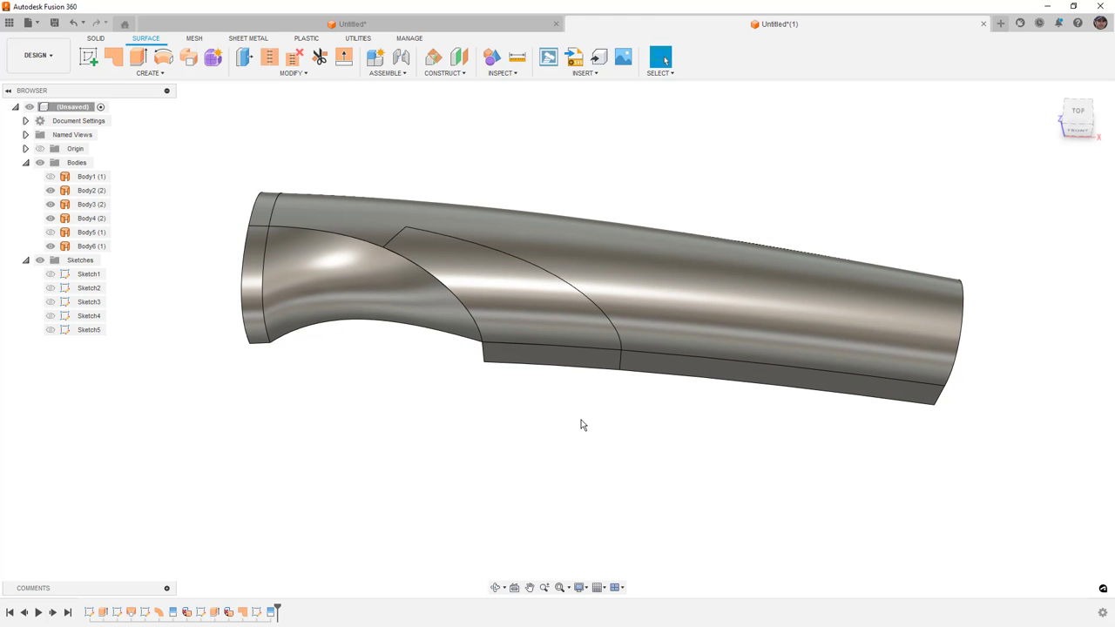
click(506, 279)
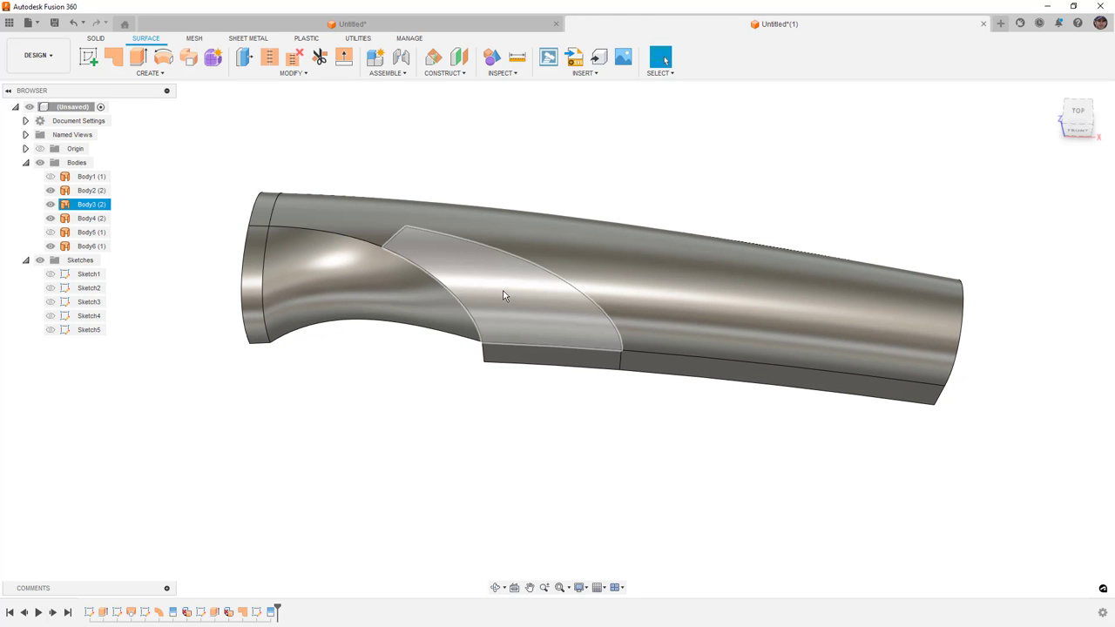
- Delete the lighter patch surface, start Sketch6 on the top plane, and project the opening's lower edge
key(Delete)
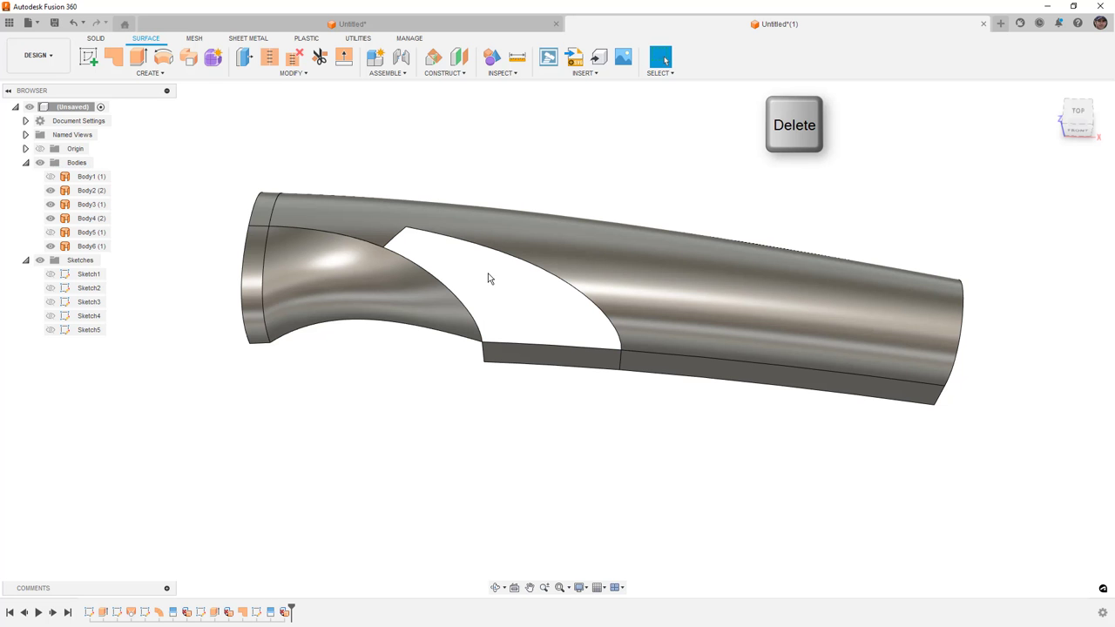
click(88, 57)
mouse_move(549, 179)
shift+middle_down()
mouse_move(572, 170)
mouse_move(470, 293)
shift+middle_up()
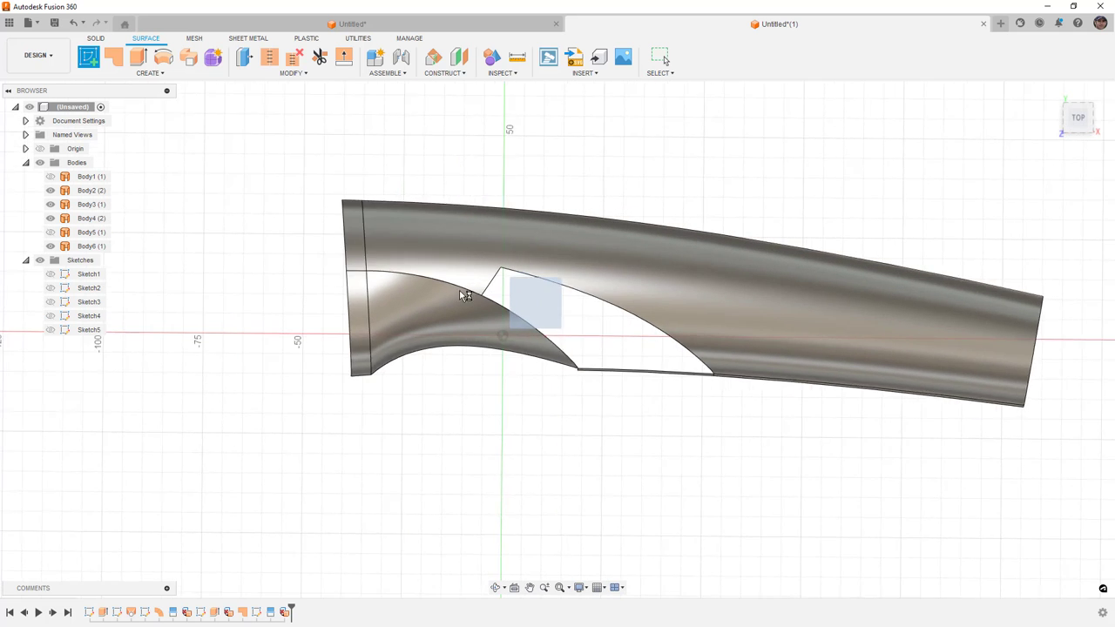
click(523, 305)
shift+middle_drag(541, 397, 482, 381)
click(490, 377)
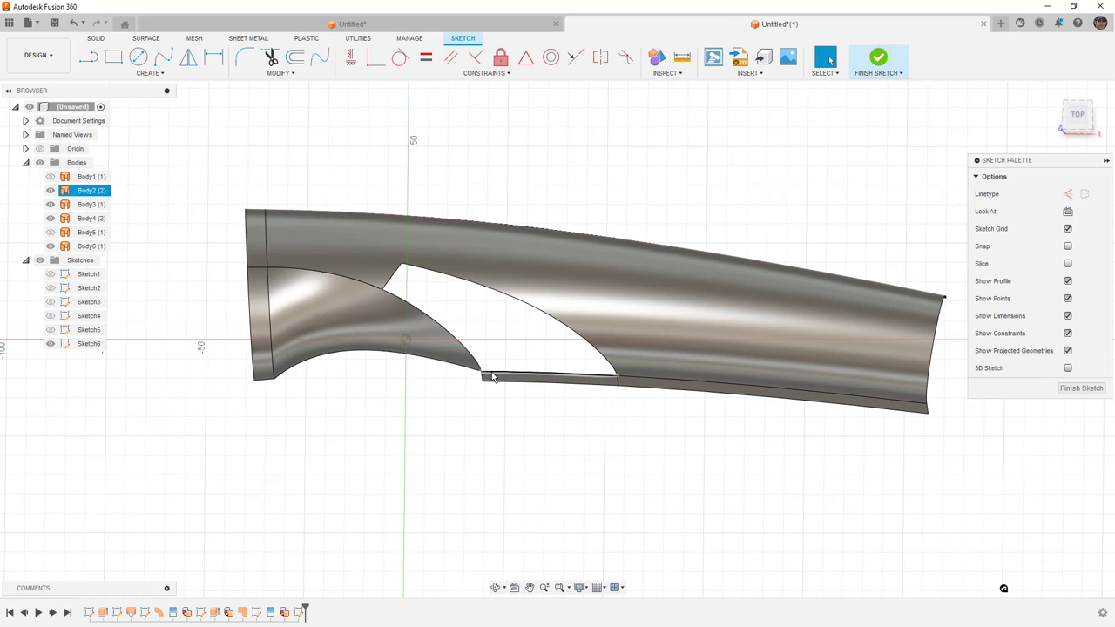
key(p)
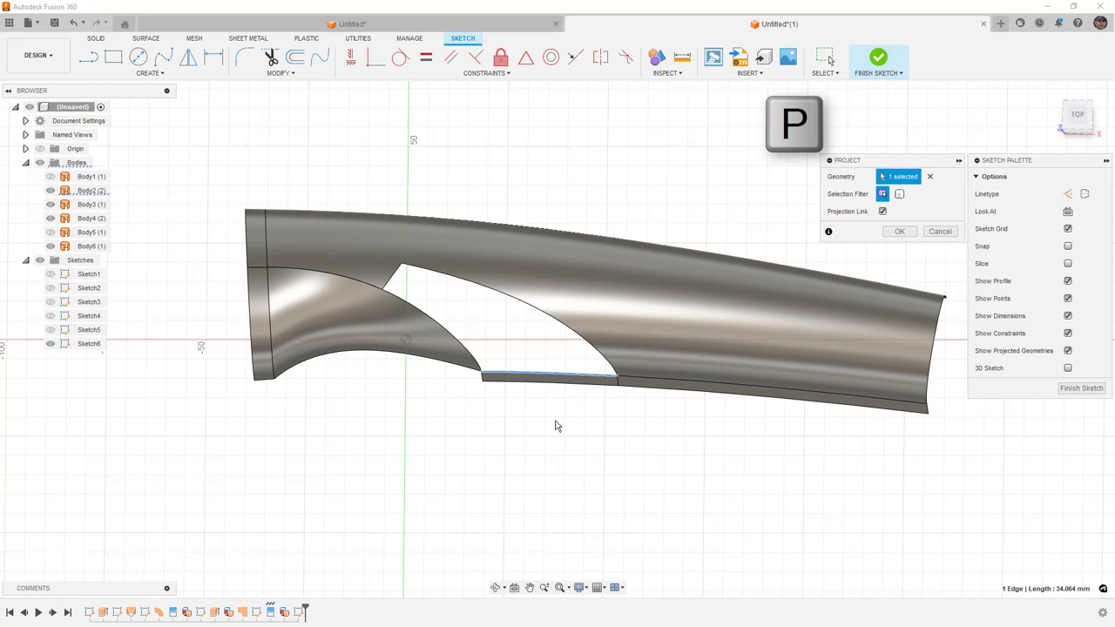
click(902, 230)
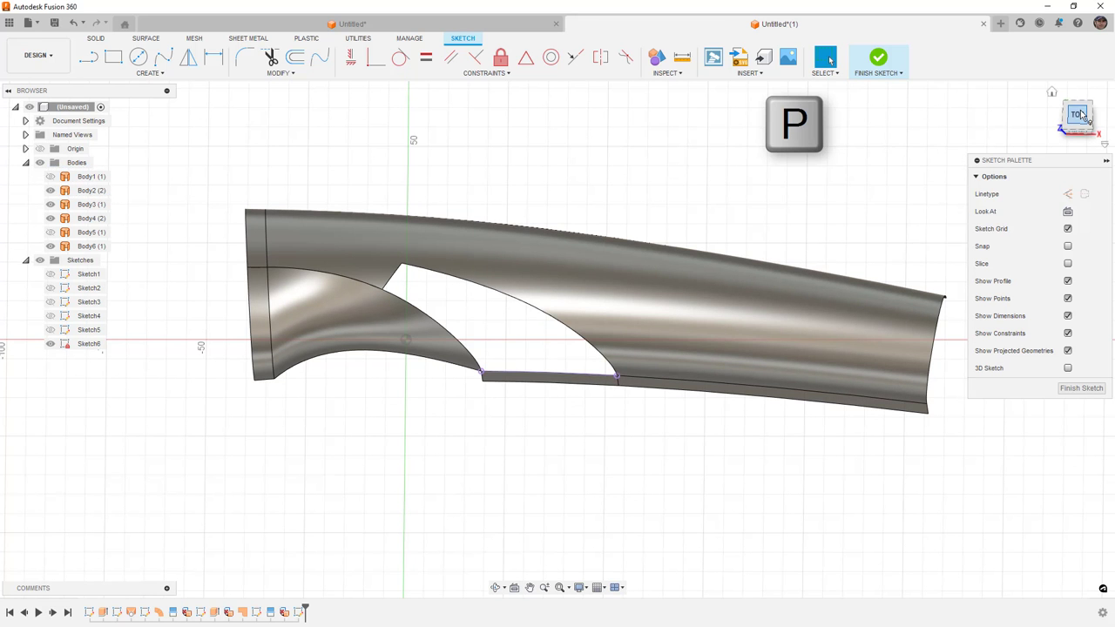
- From the top view, draw a spline between the lower edge's endpoints and bend it into an upward arch
click(657, 384)
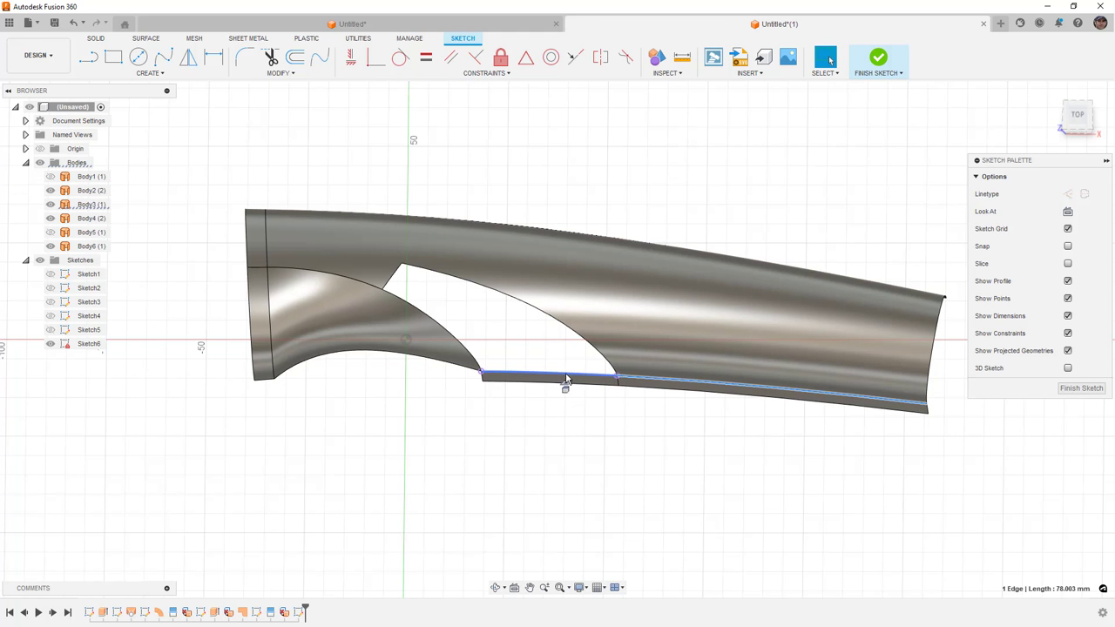
key(p)
key(Escape)
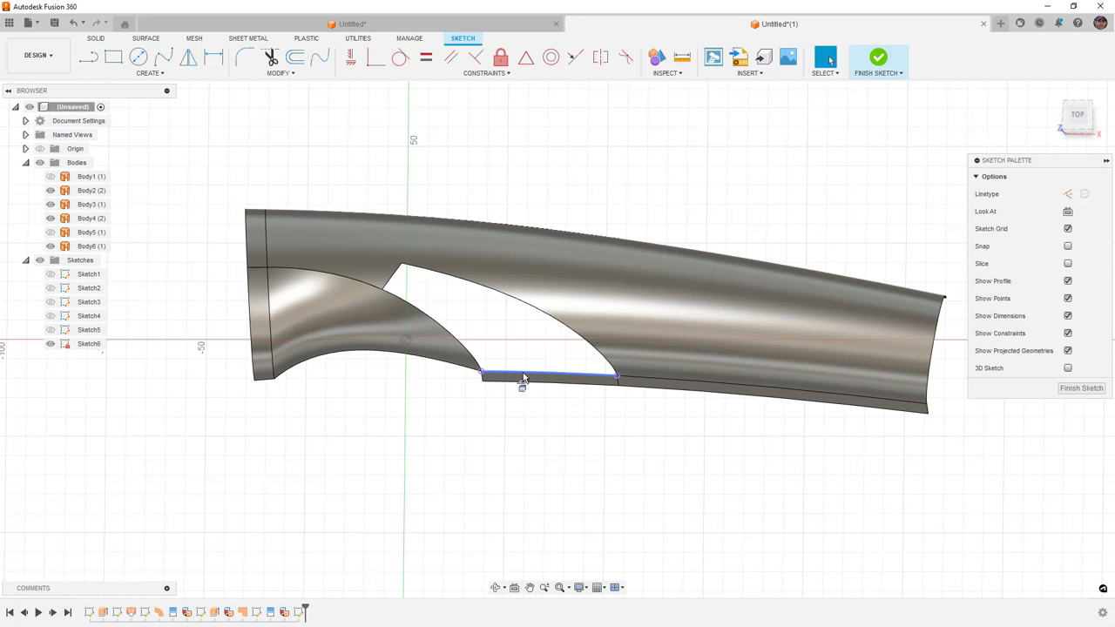
click(1078, 116)
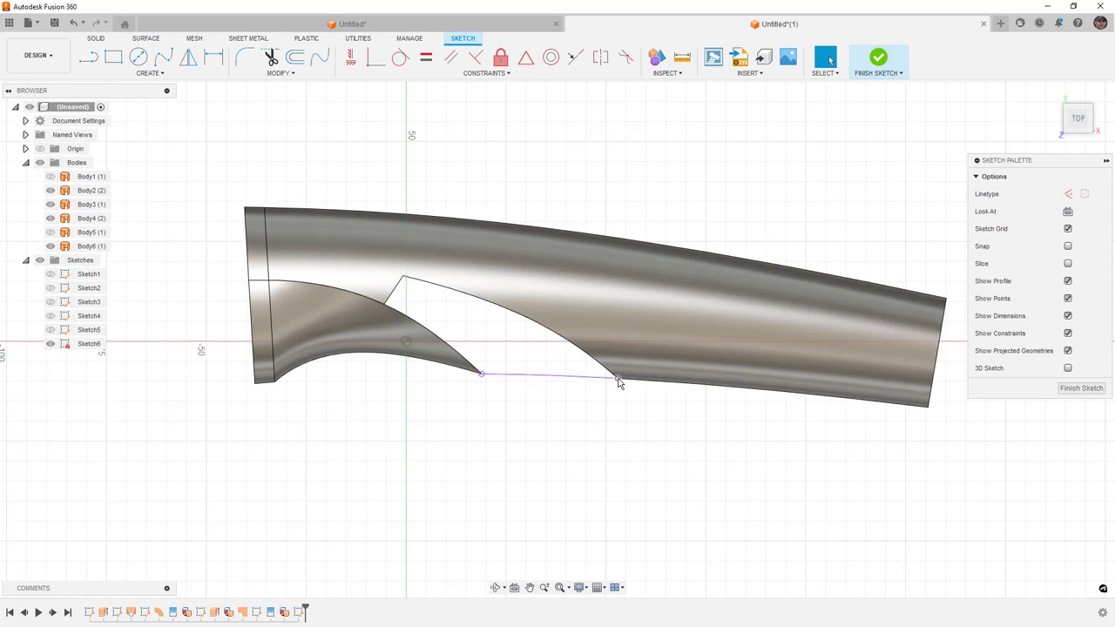
key(s)
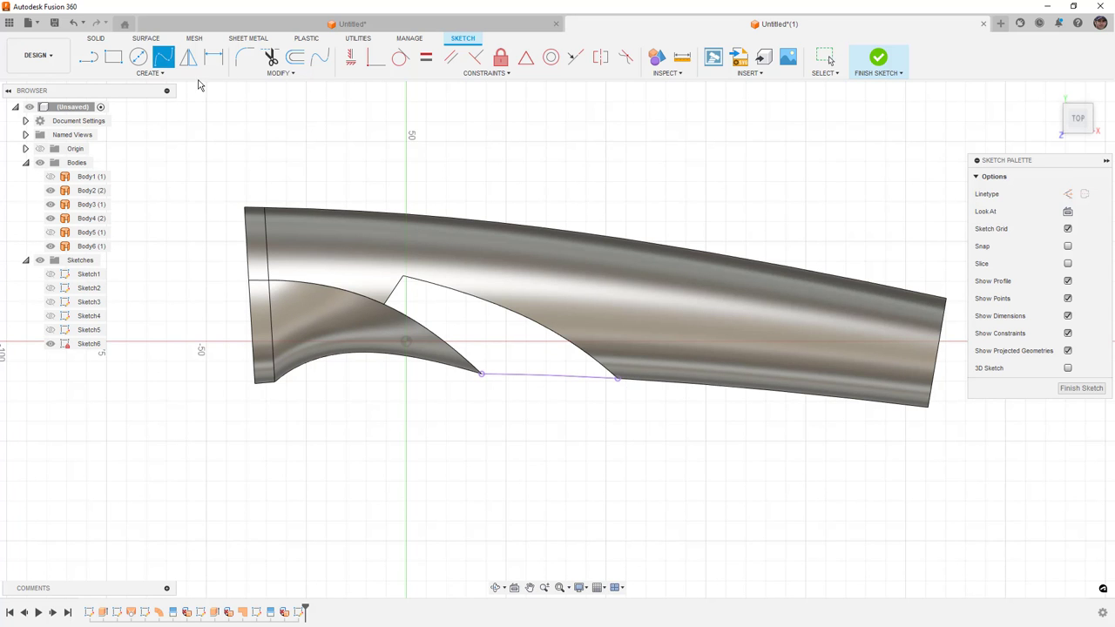
scroll(513, 364, up, 1)
click(479, 377)
click(629, 381)
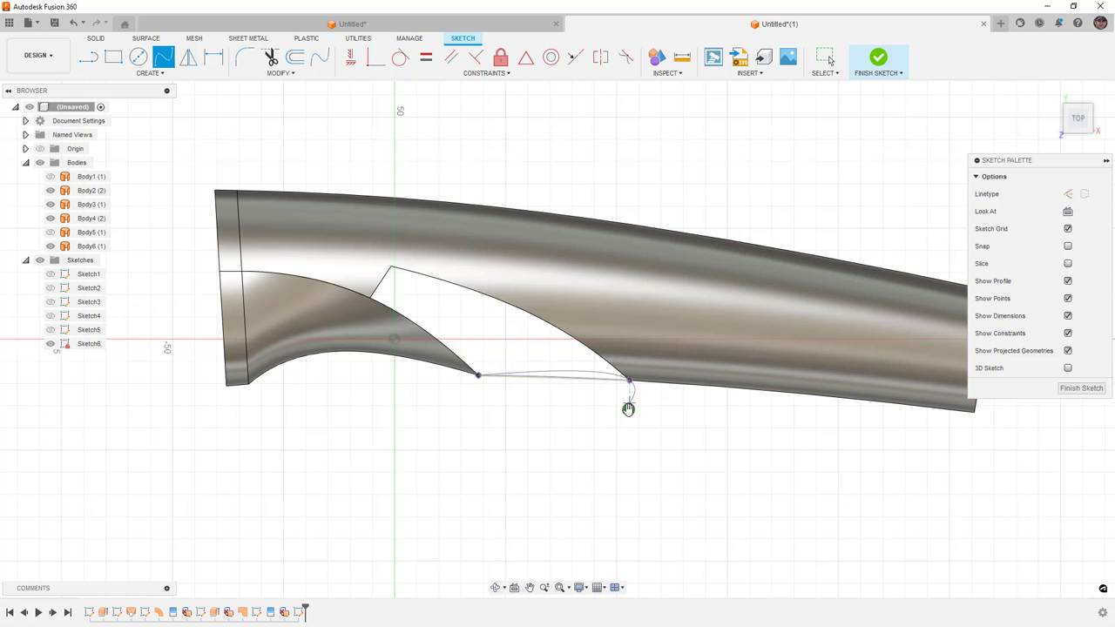
key(Escape)
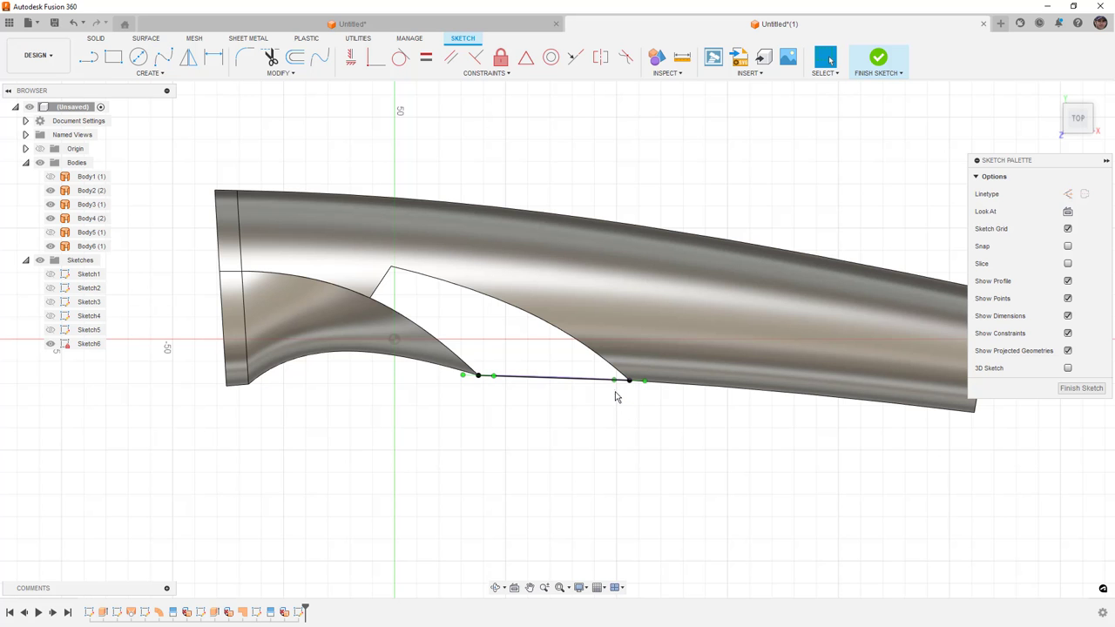
mouse_move(614, 381)
mouse_down()
mouse_move(587, 374)
mouse_move(600, 374)
mouse_up()
- Finish Sketch6 and extrude its arched profile -10 mm as new surface Body7
click(876, 61)
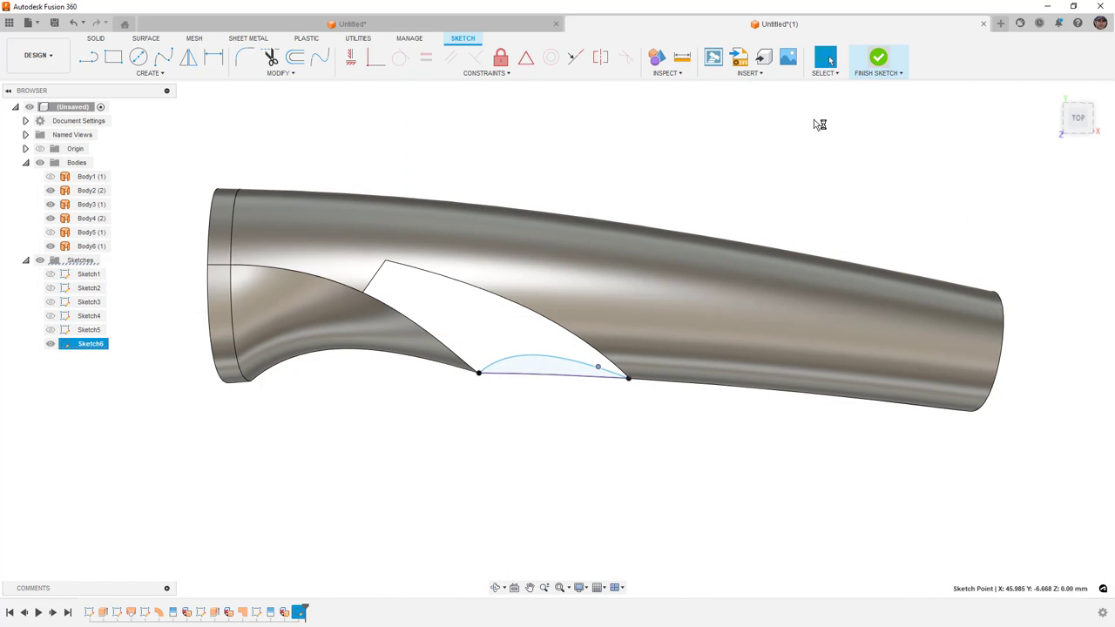
scroll(550, 355, up, 3)
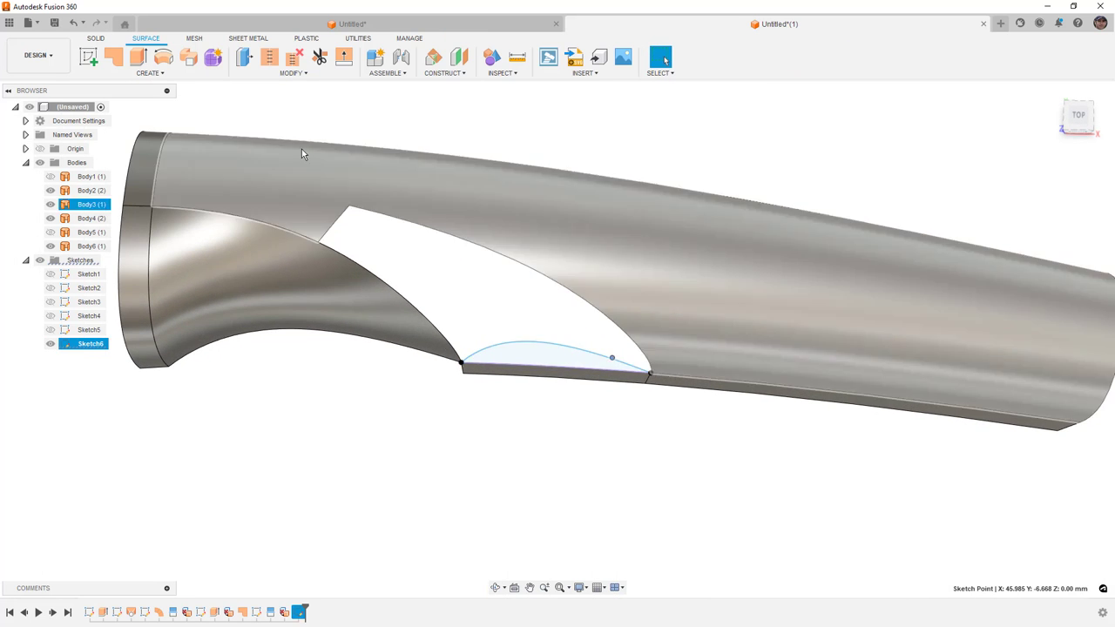
click(138, 57)
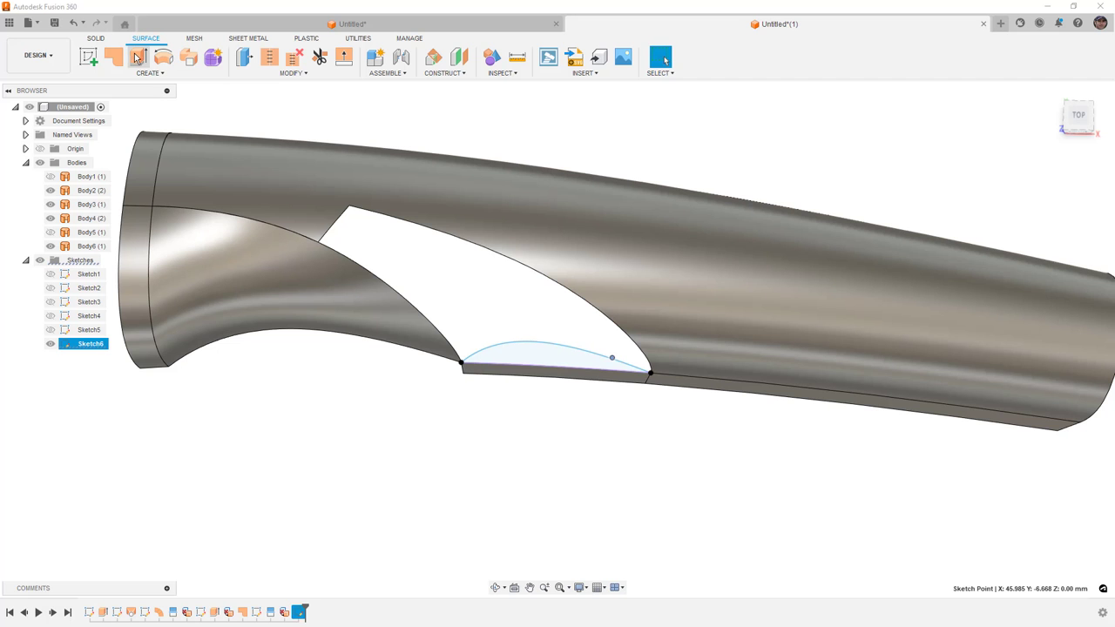
click(528, 348)
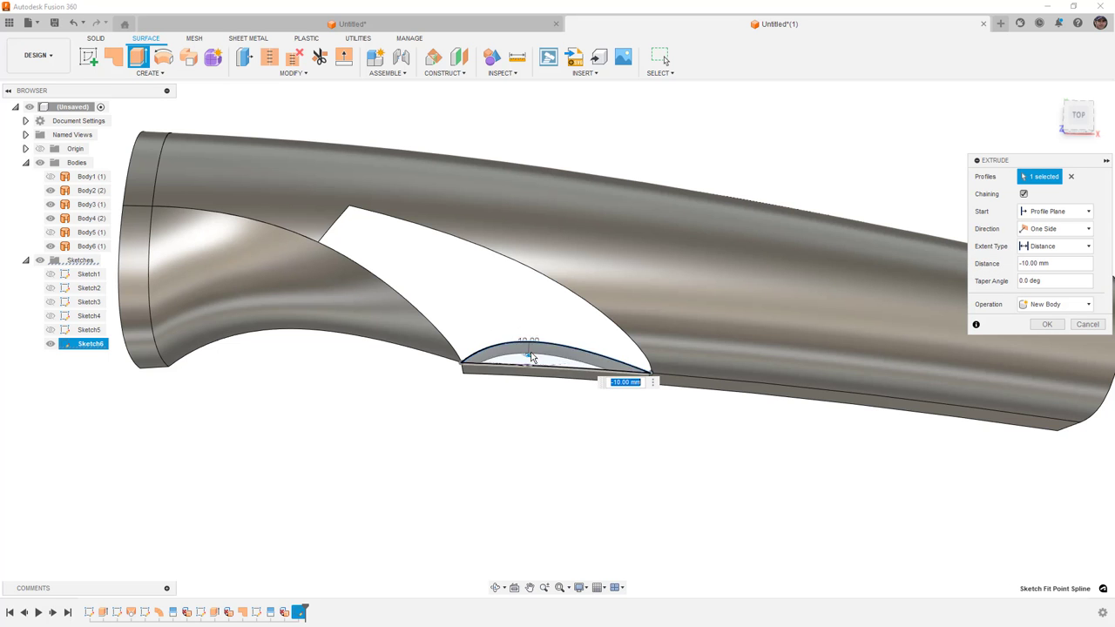
click(1048, 324)
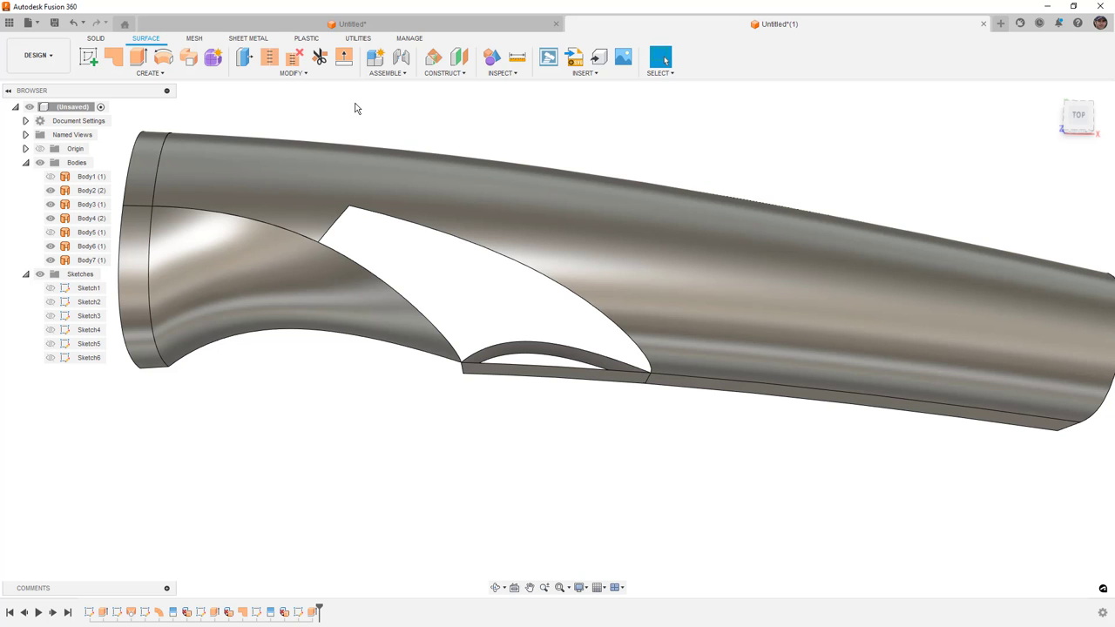
click(153, 73)
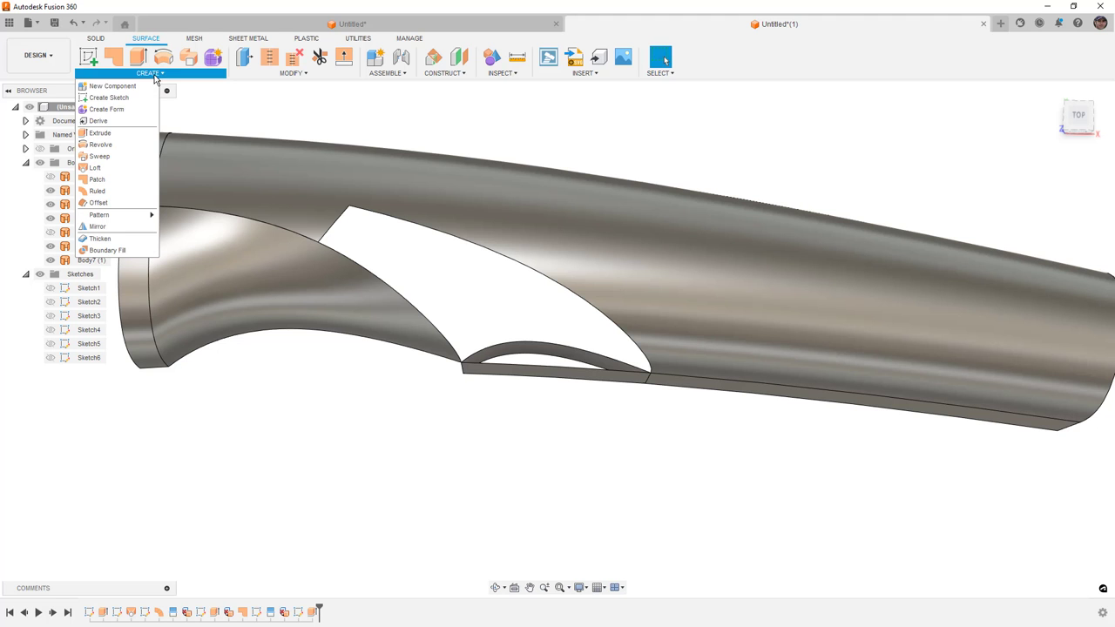
click(151, 133)
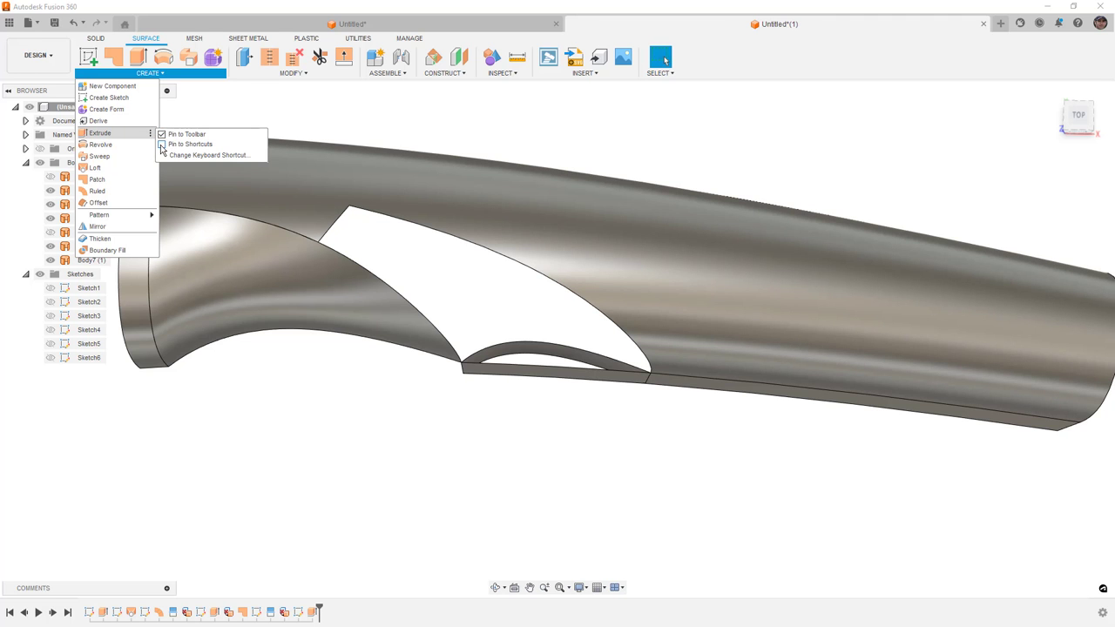
click(161, 145)
click(407, 254)
key(s)
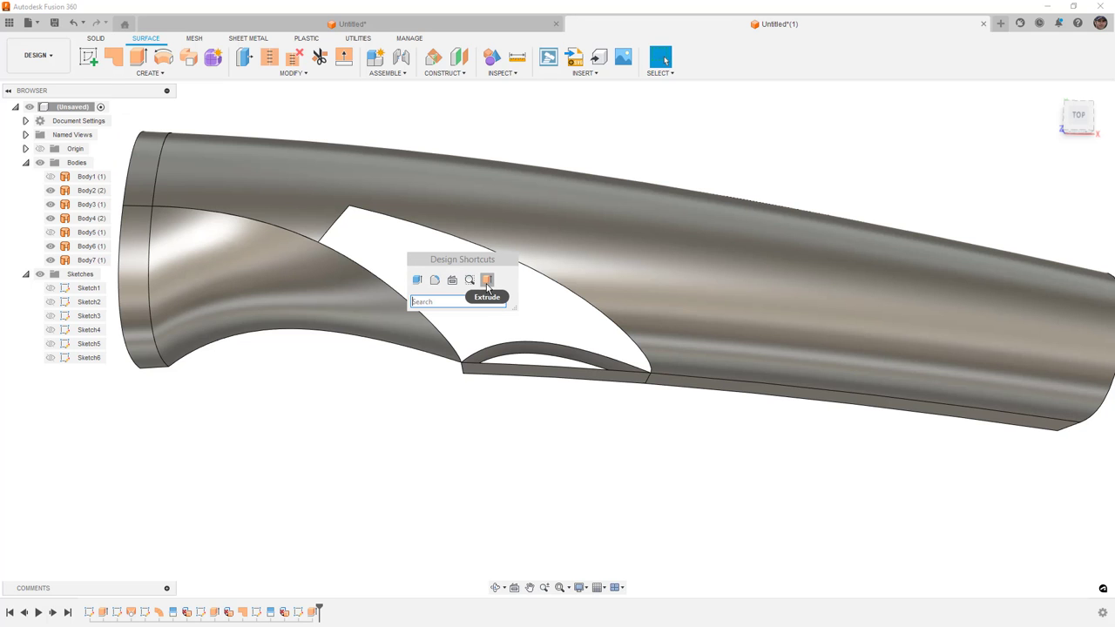
text(ex)
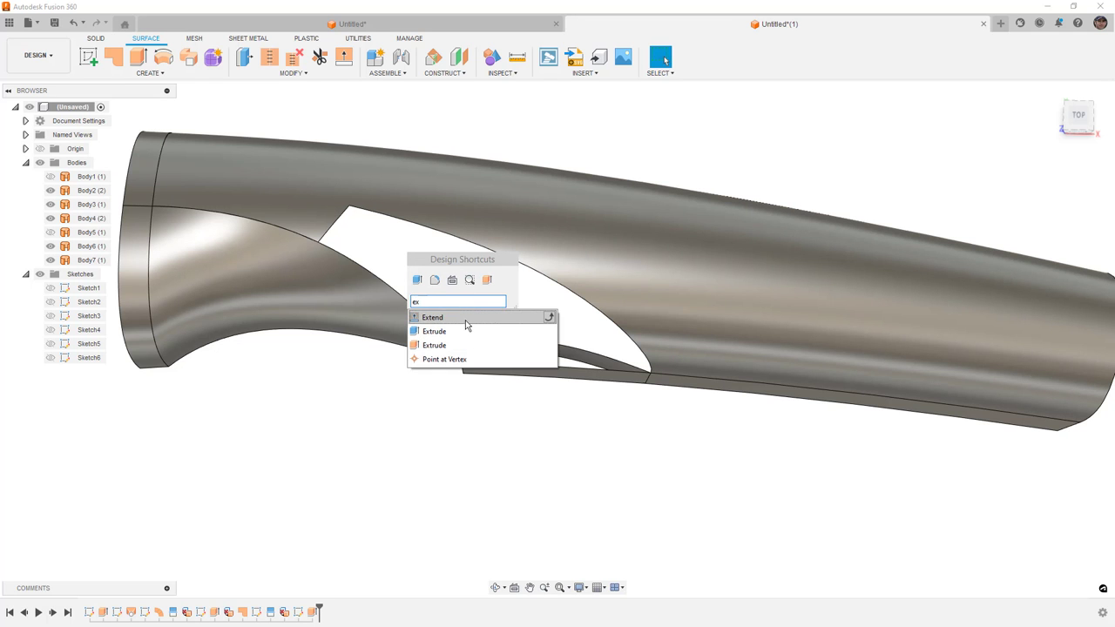
click(550, 346)
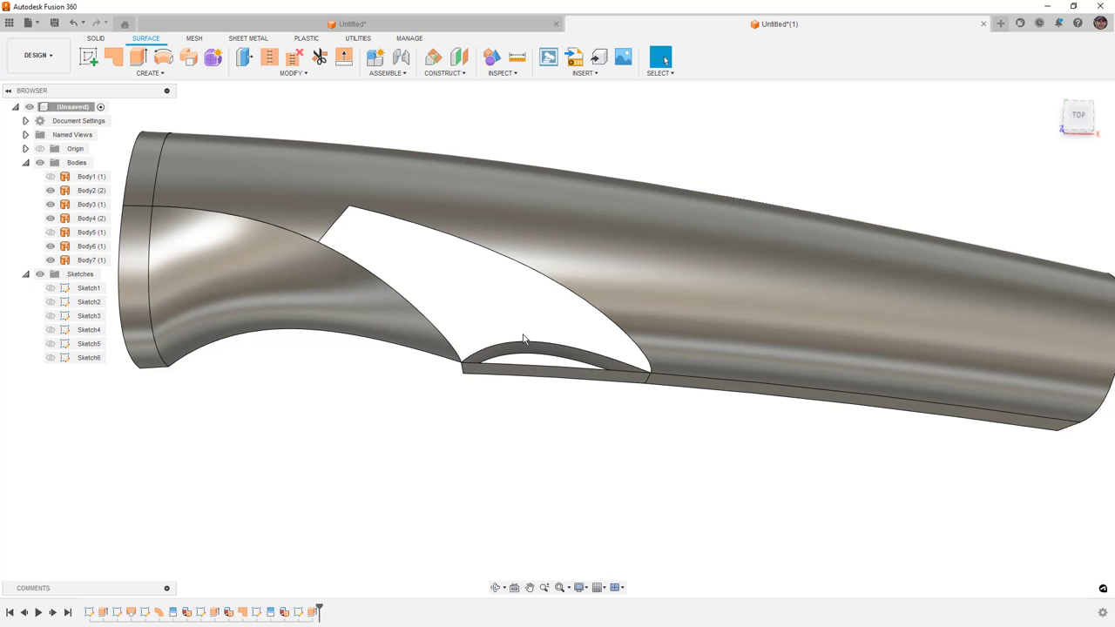
- Start Sketch7 on the front plane and draw a spline from the opening's upper edge to its left edge
shift+middle_drag(489, 312, 488, 291)
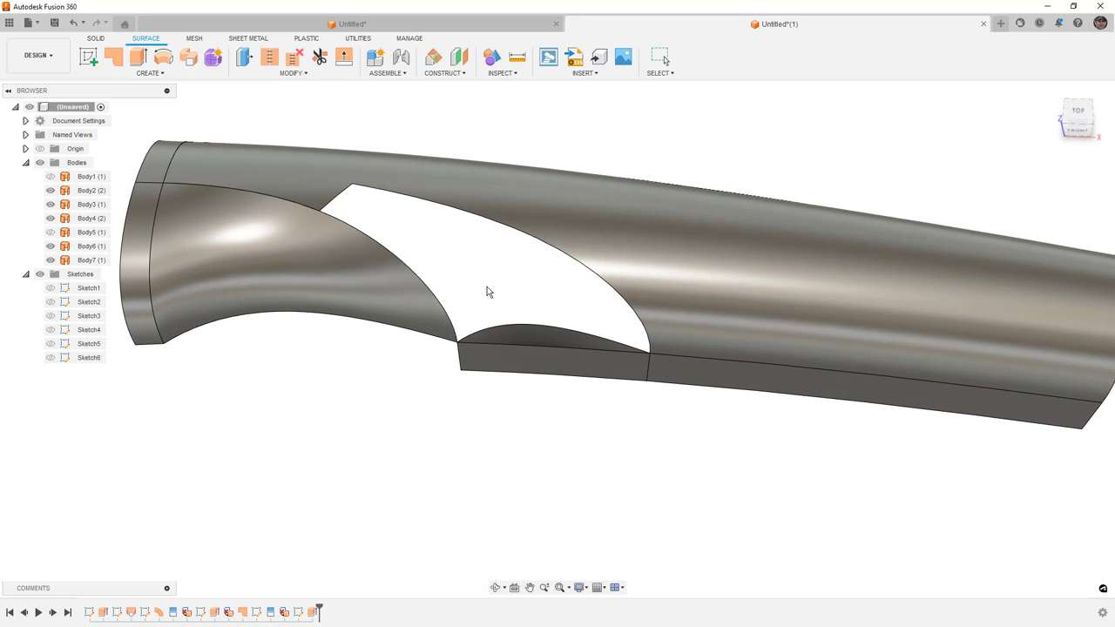
click(88, 57)
click(426, 253)
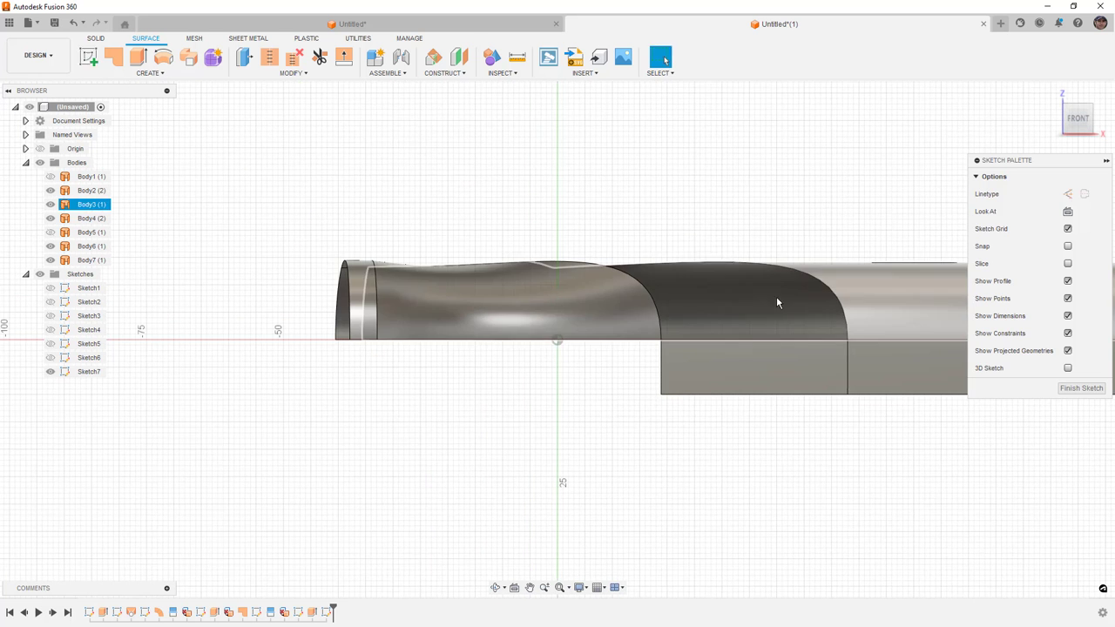
shift+middle_drag(889, 306, 488, 270)
click(162, 57)
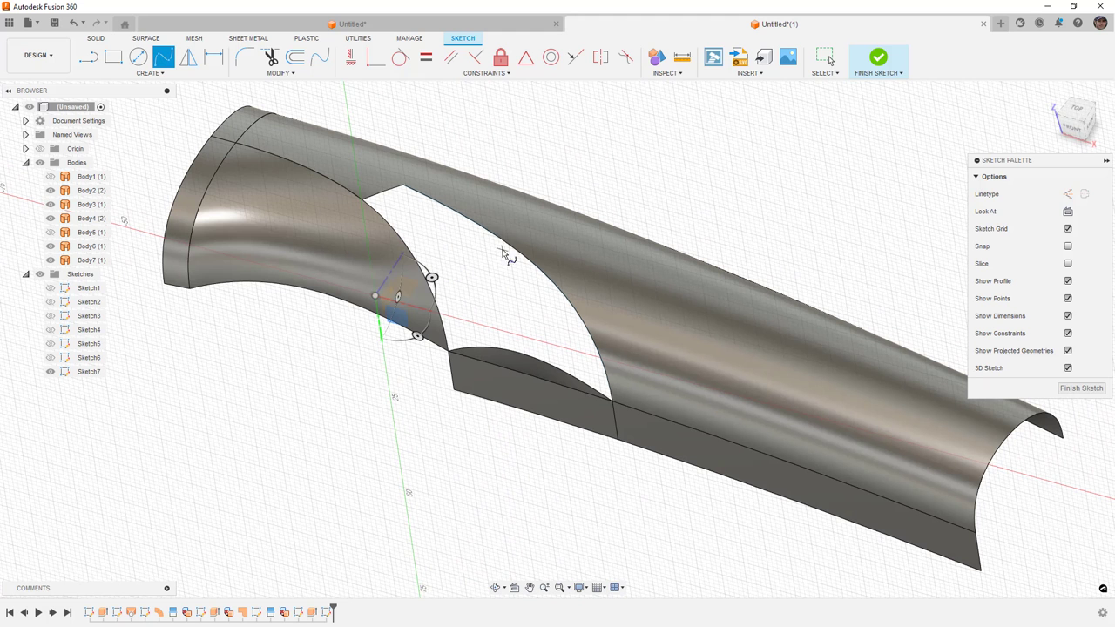
click(504, 238)
double_click(416, 259)
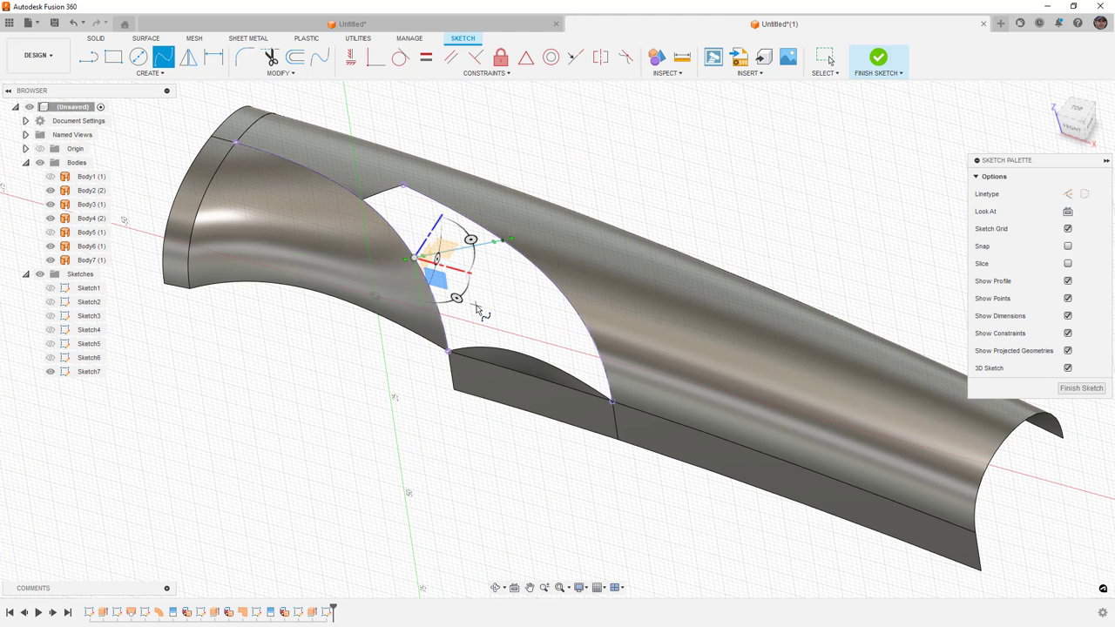
key(Escape)
- Nudge the spline's endpoint slightly with the Move command and confirm the move
click(512, 241)
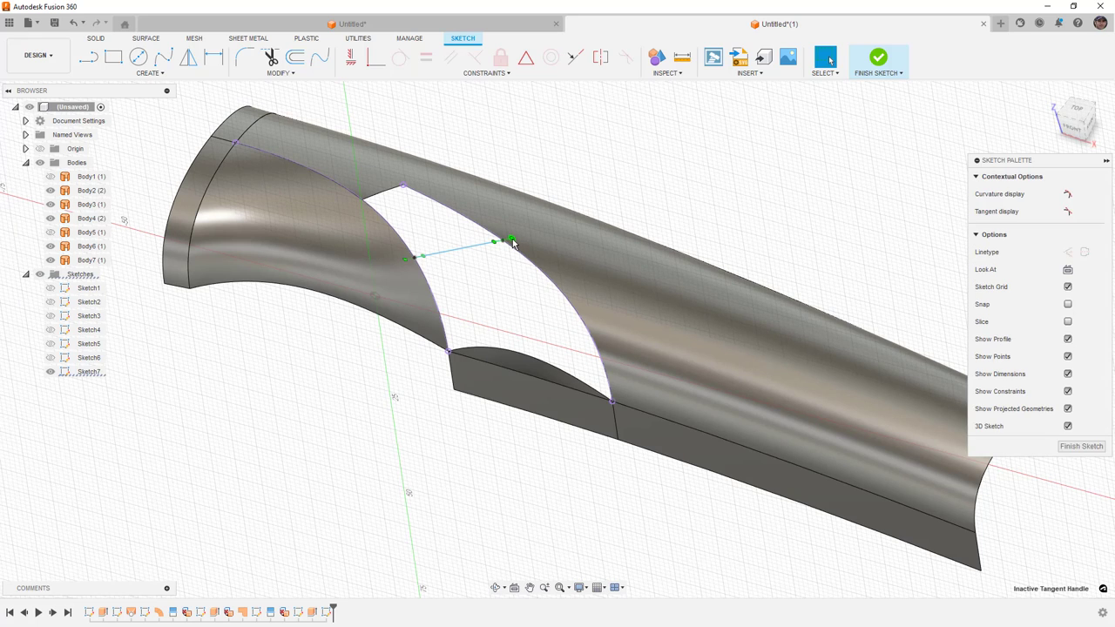
key(m)
shift+middle_drag(485, 301, 508, 264)
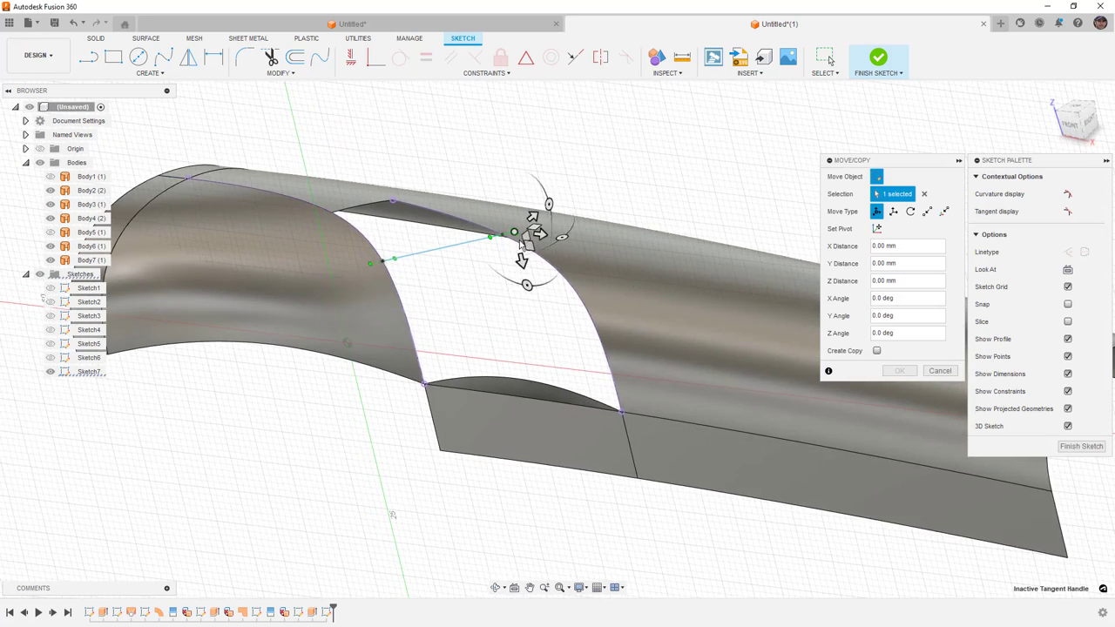
drag(520, 234, 523, 224)
shift+middle_drag(523, 225, 525, 307)
click(904, 373)
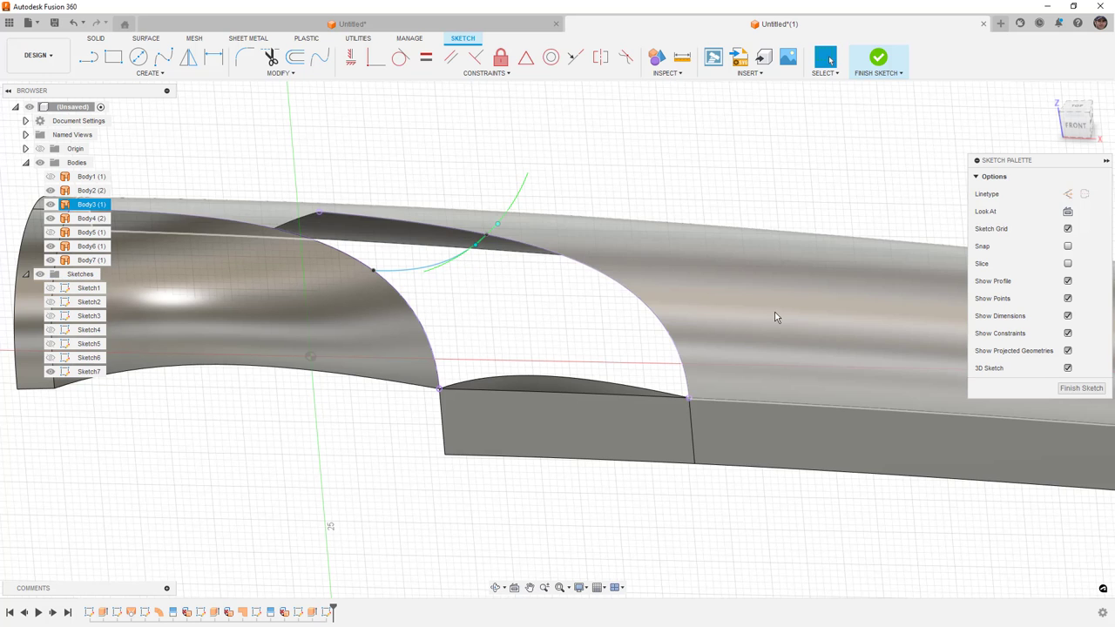
shift+middle_drag(592, 222, 597, 253)
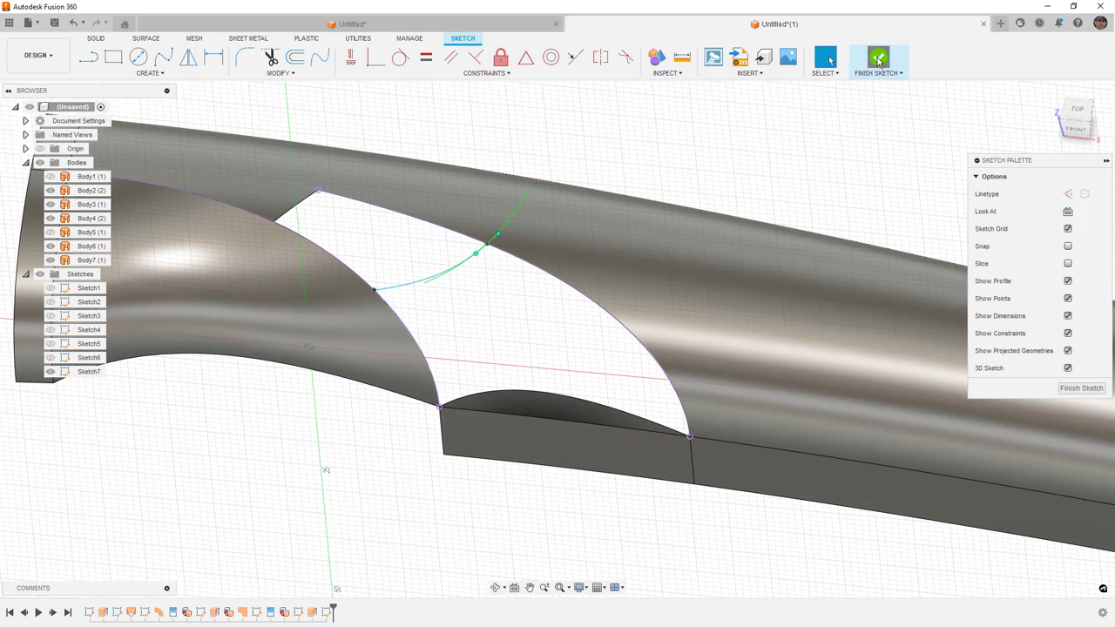
- Finish Sketch7 and hide its curves in the browser
click(875, 57)
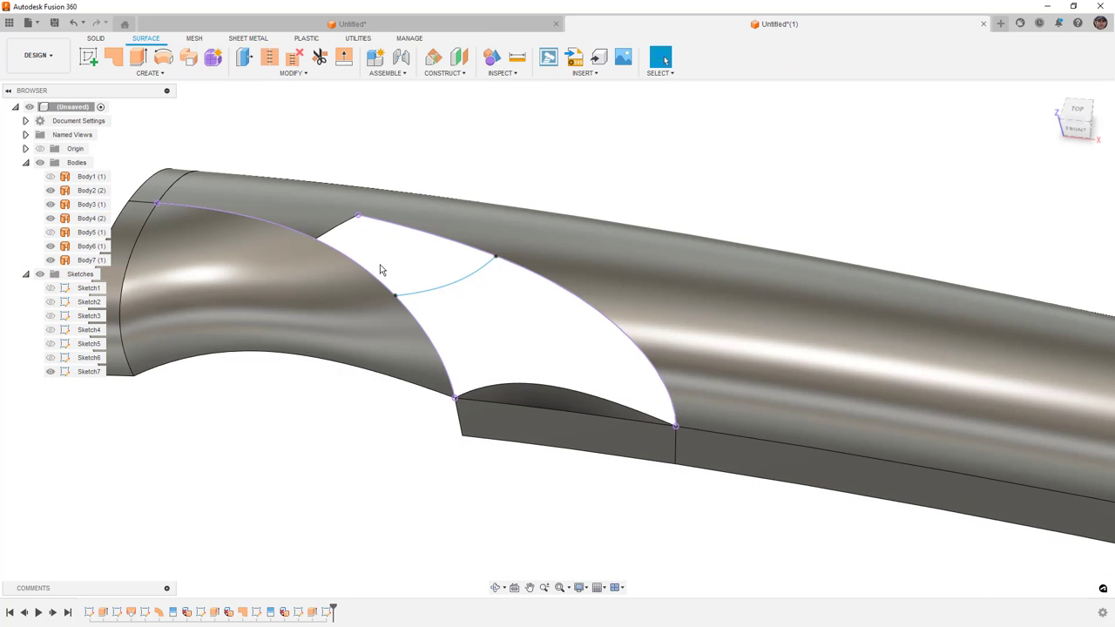
click(359, 265)
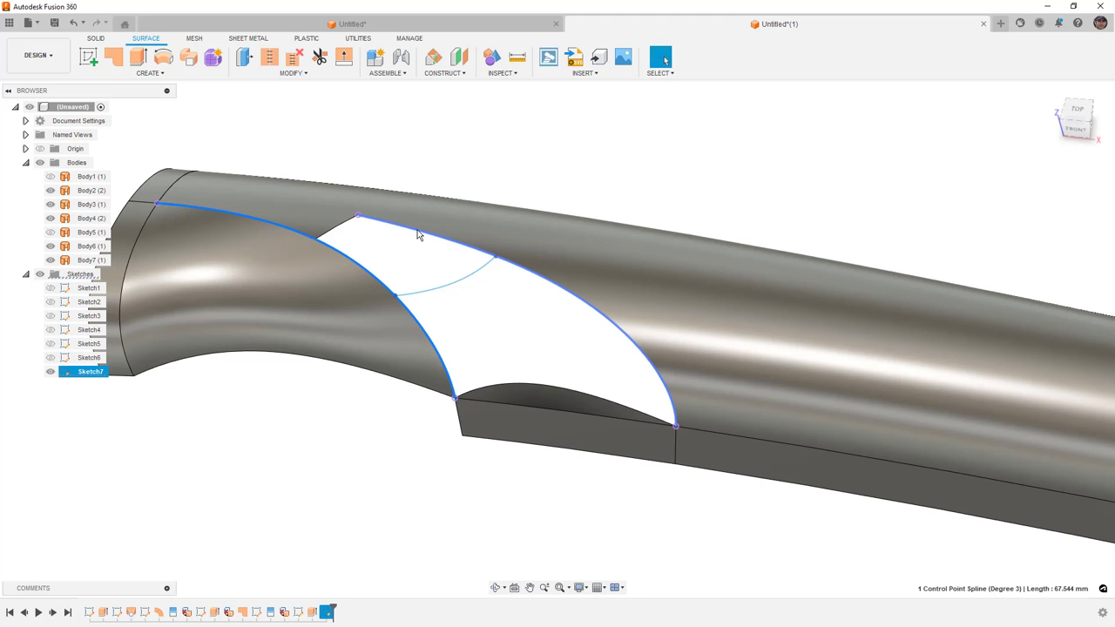
click(417, 236)
key(Escape)
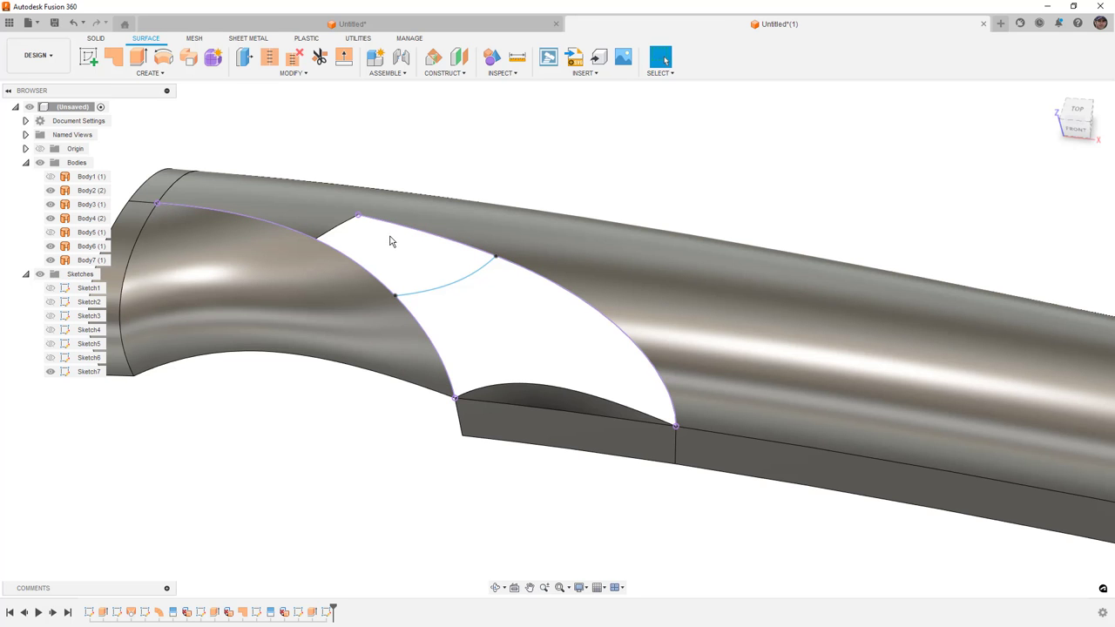
click(395, 226)
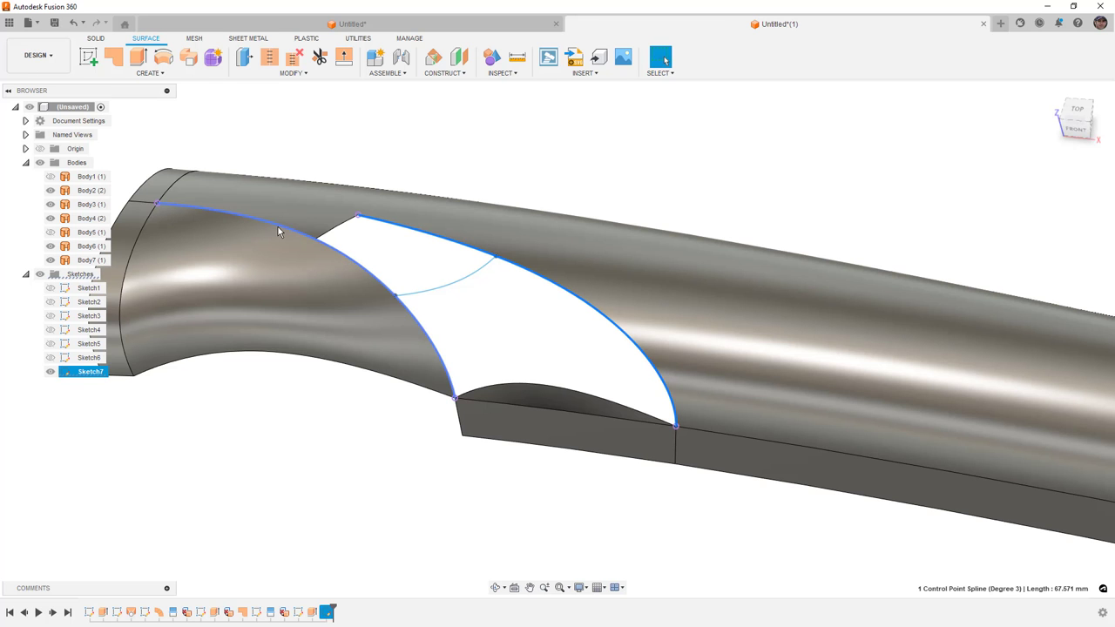
click(292, 416)
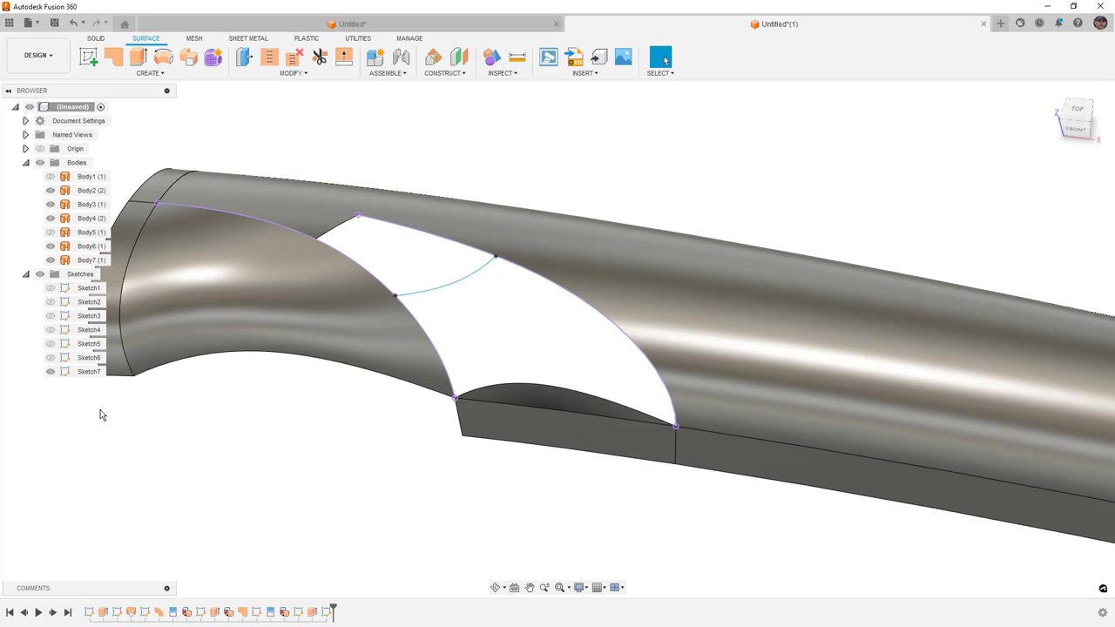
click(50, 372)
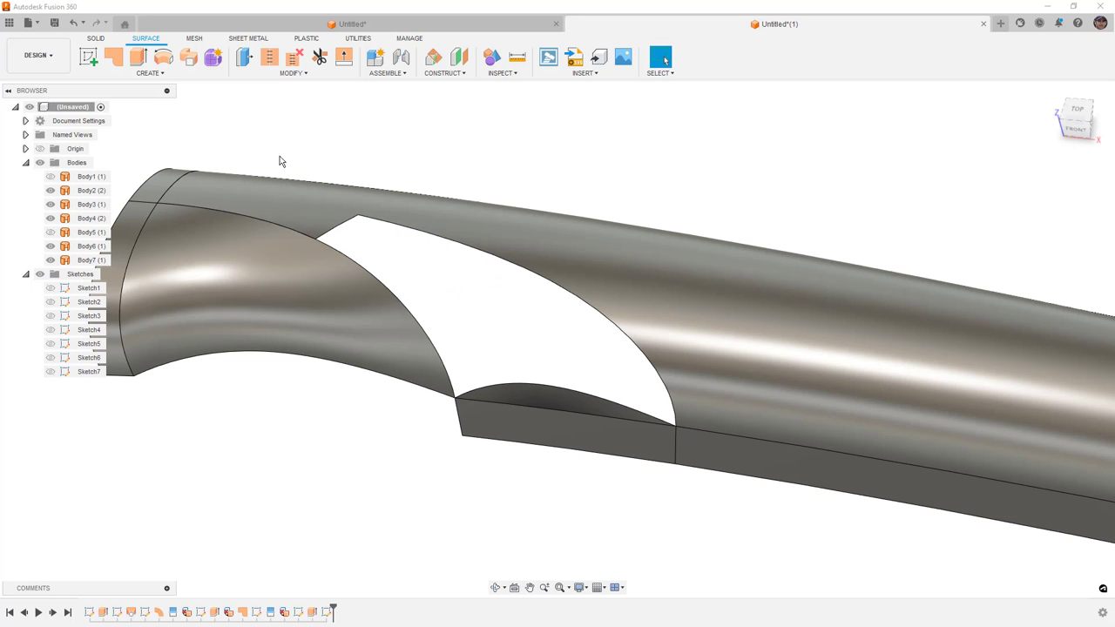
- Stitch the top surface and the grey surface bordering the opening into Body8
click(269, 57)
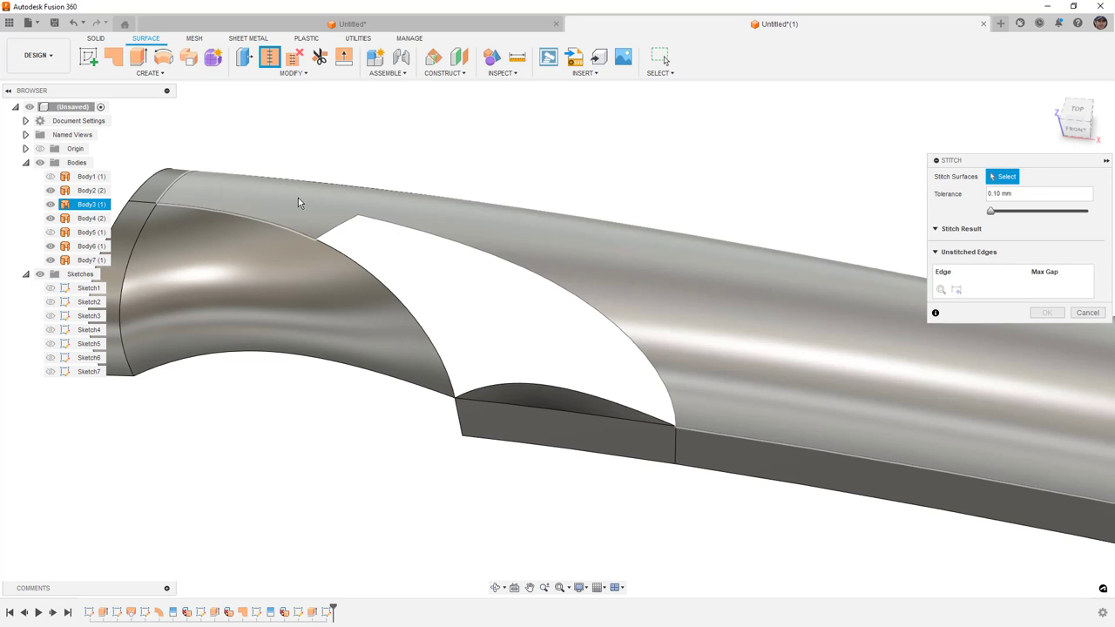
click(298, 198)
click(263, 260)
click(1048, 506)
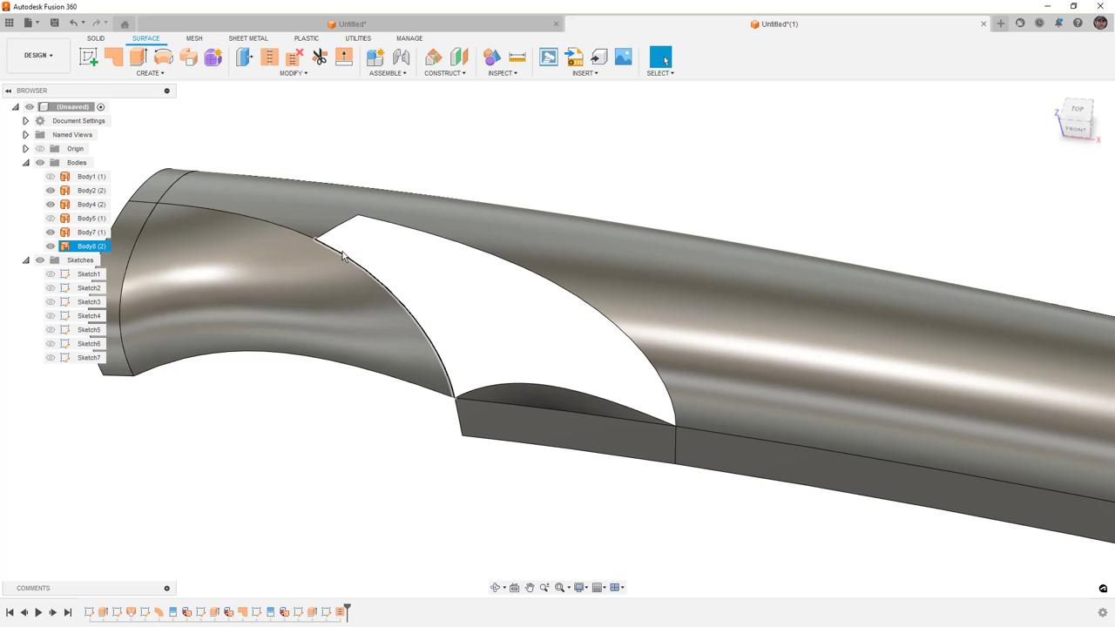
click(343, 255)
click(362, 258)
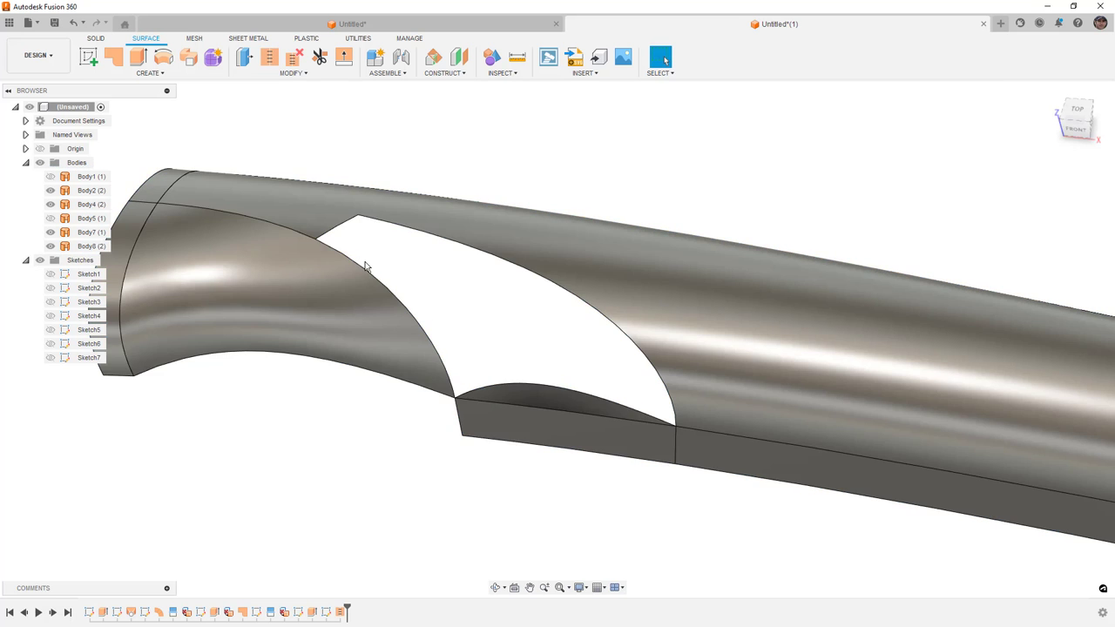
click(150, 72)
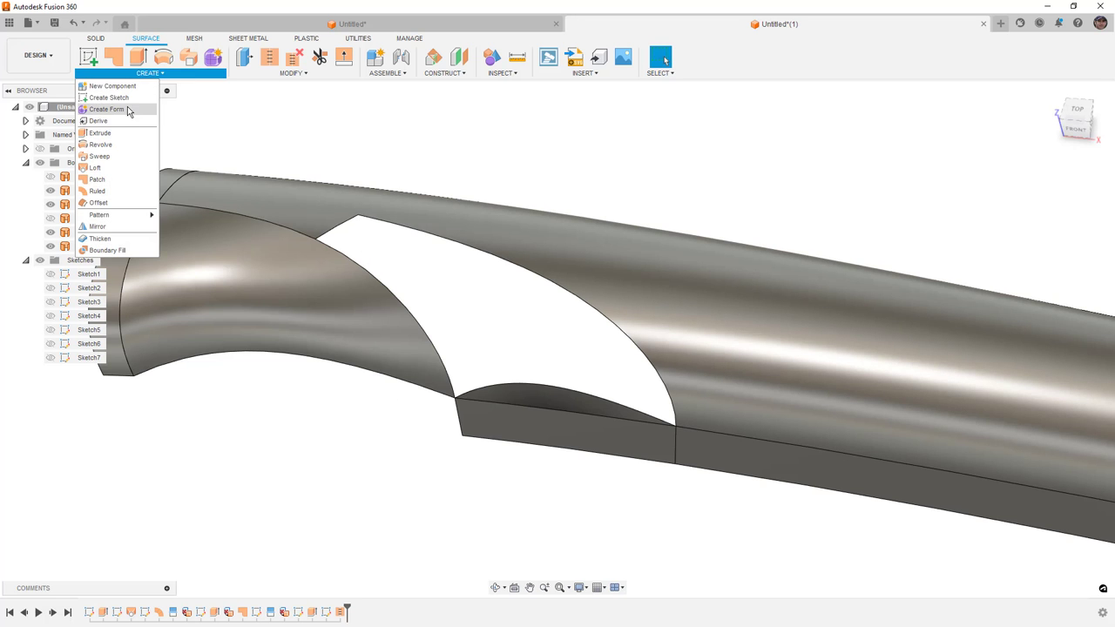
- Loft between the opening's upper and left edges using lower, middle and top-edge rails, the top rail Tangent (G1)
key(Escape)
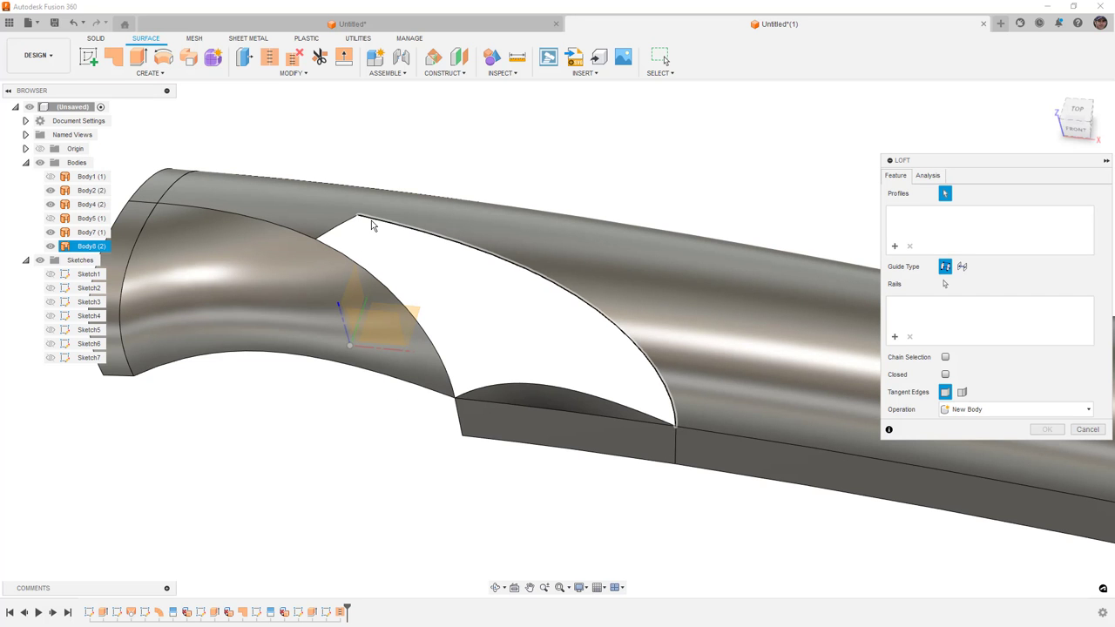
click(371, 220)
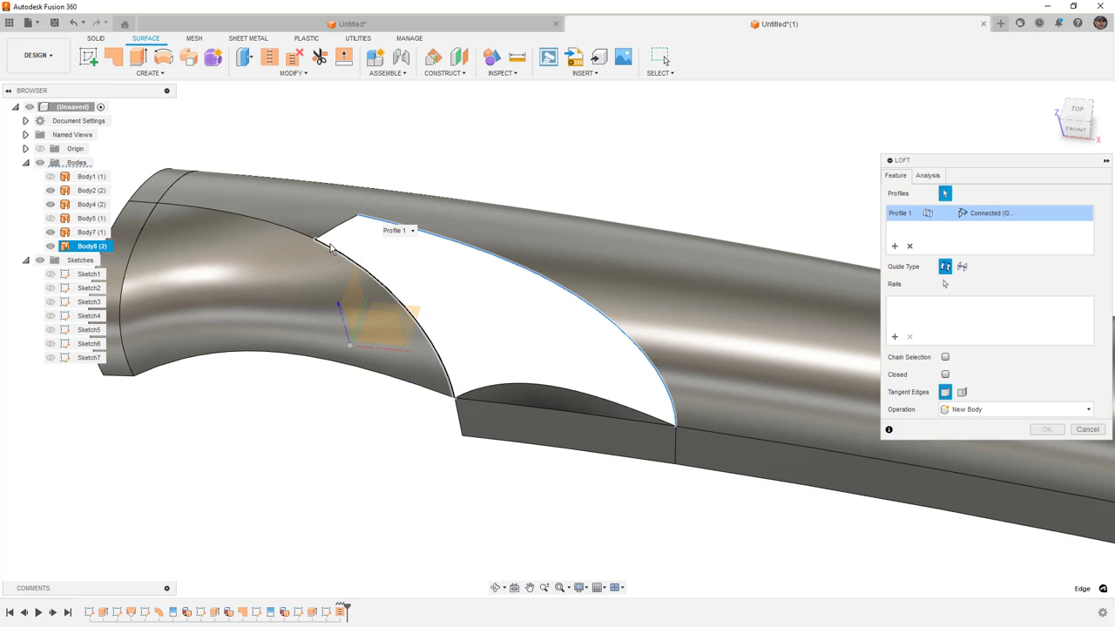
click(330, 247)
click(50, 358)
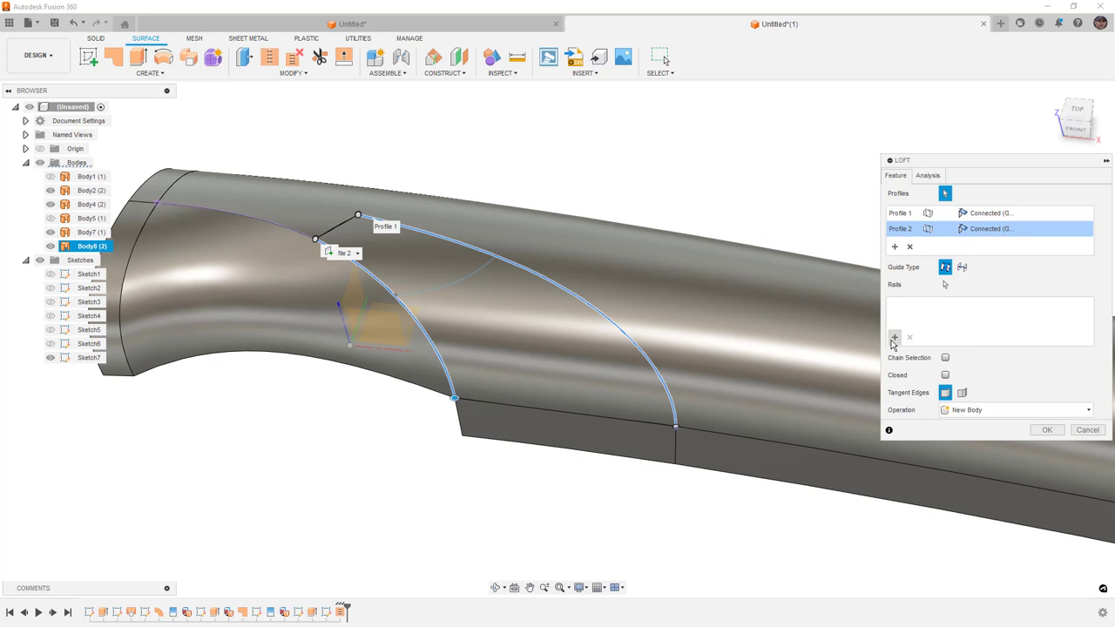
click(893, 339)
click(617, 408)
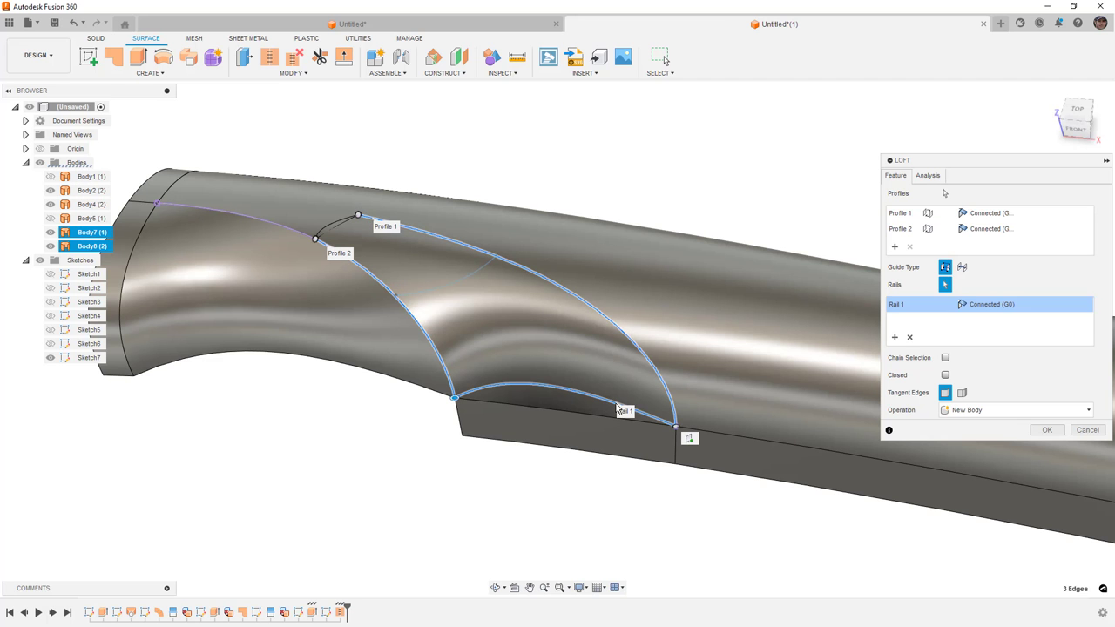
click(474, 280)
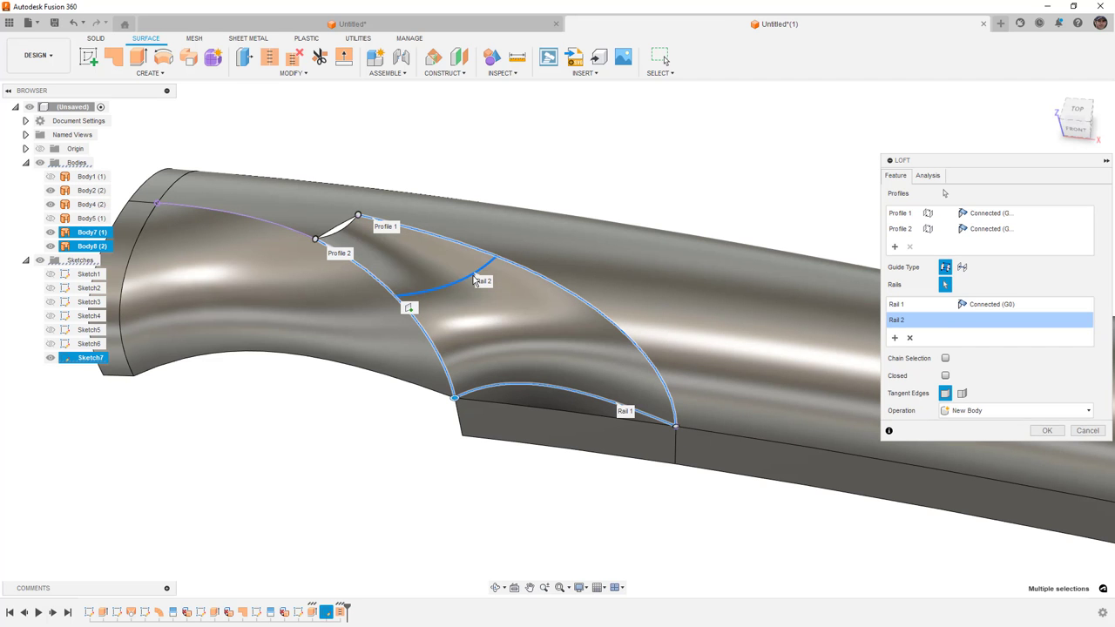
click(339, 228)
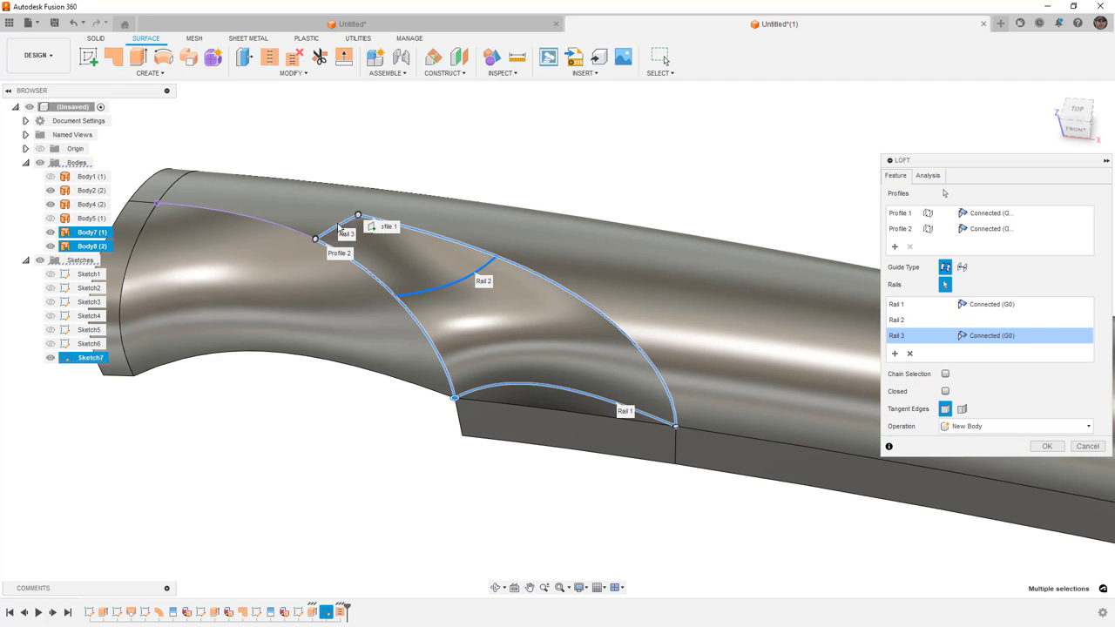
click(989, 336)
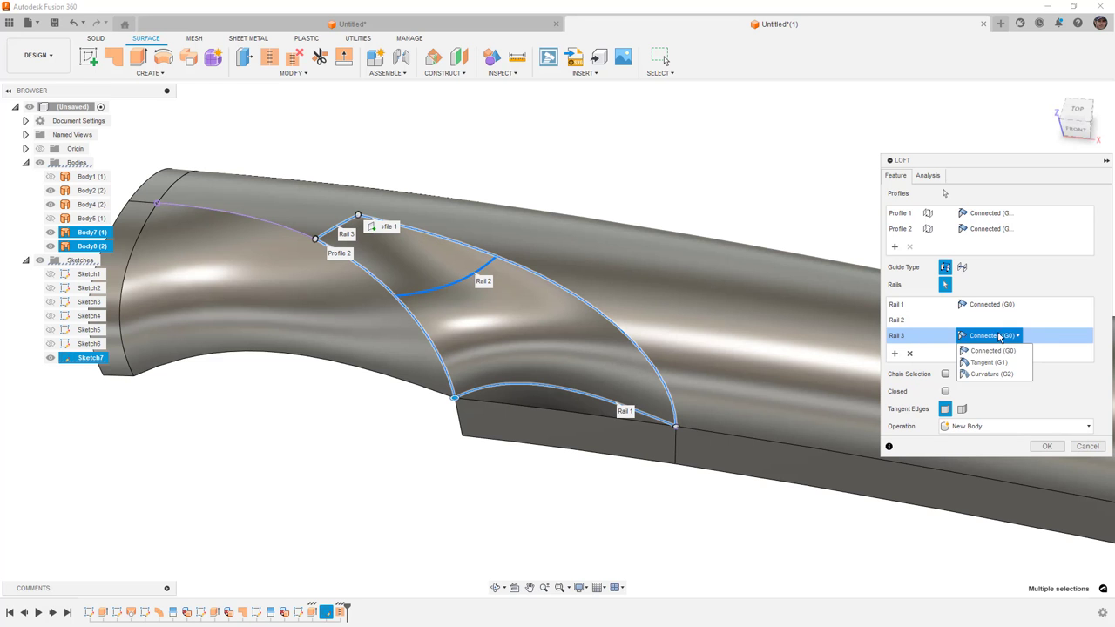
click(993, 363)
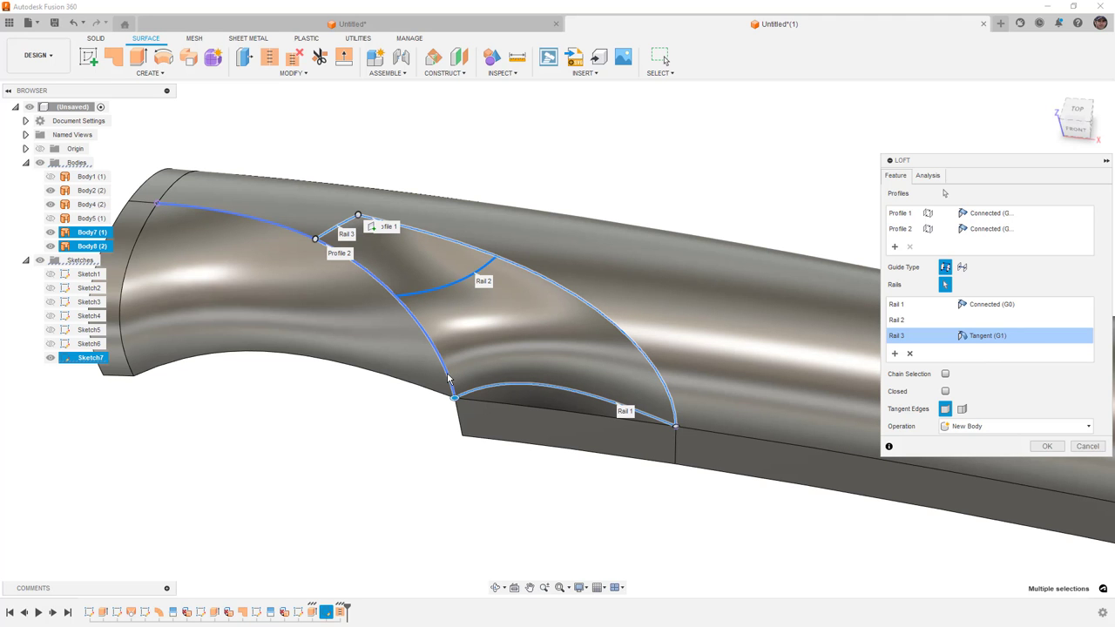
- Create the loft patch, then delete the lower side face and the small tip end face
click(1048, 446)
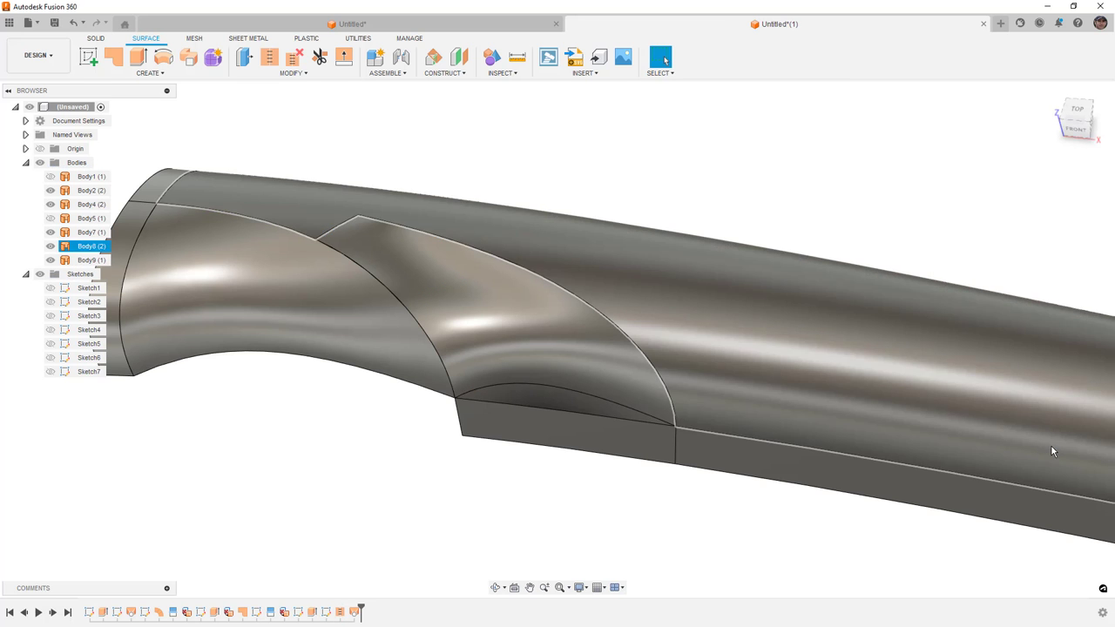
click(586, 445)
key(Delete)
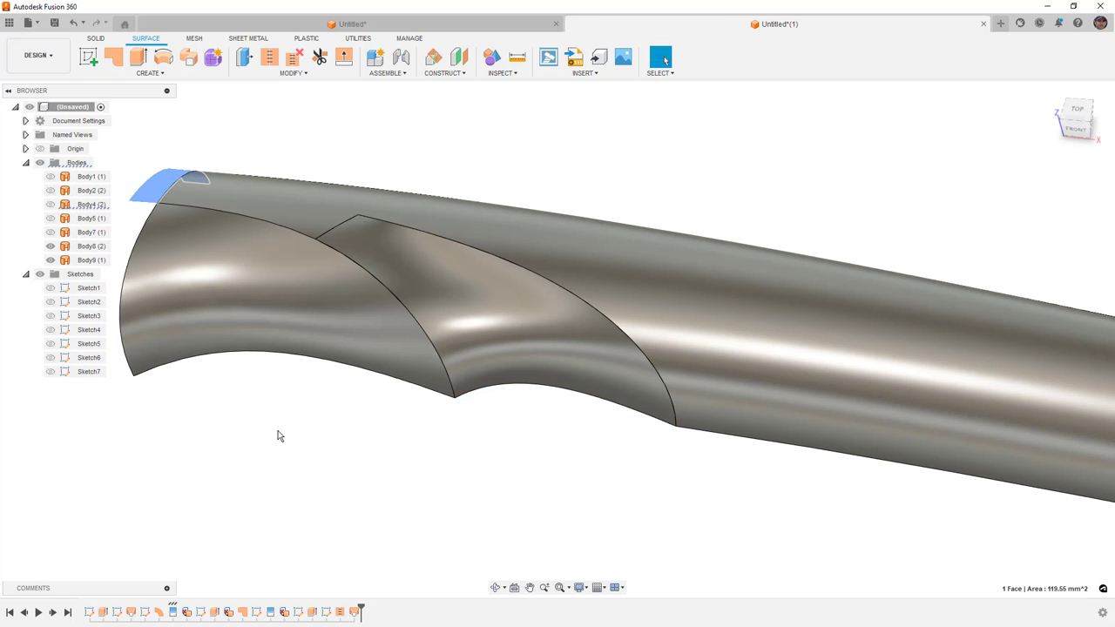
key(Delete)
- Stitch the main body and the loft patch together into Body10
click(269, 56)
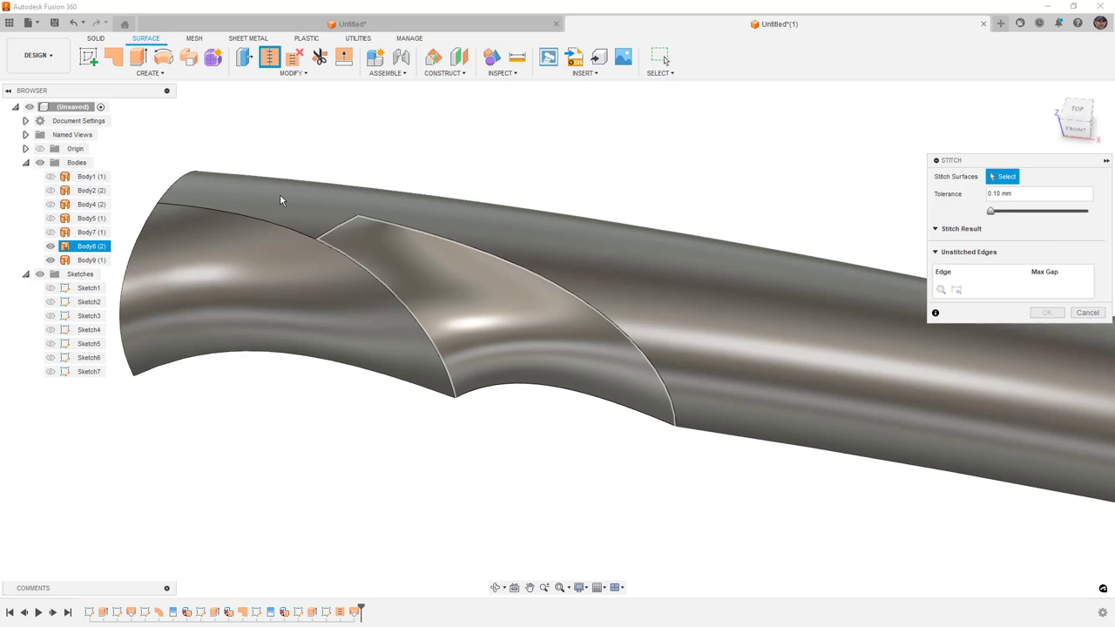
click(279, 200)
click(359, 249)
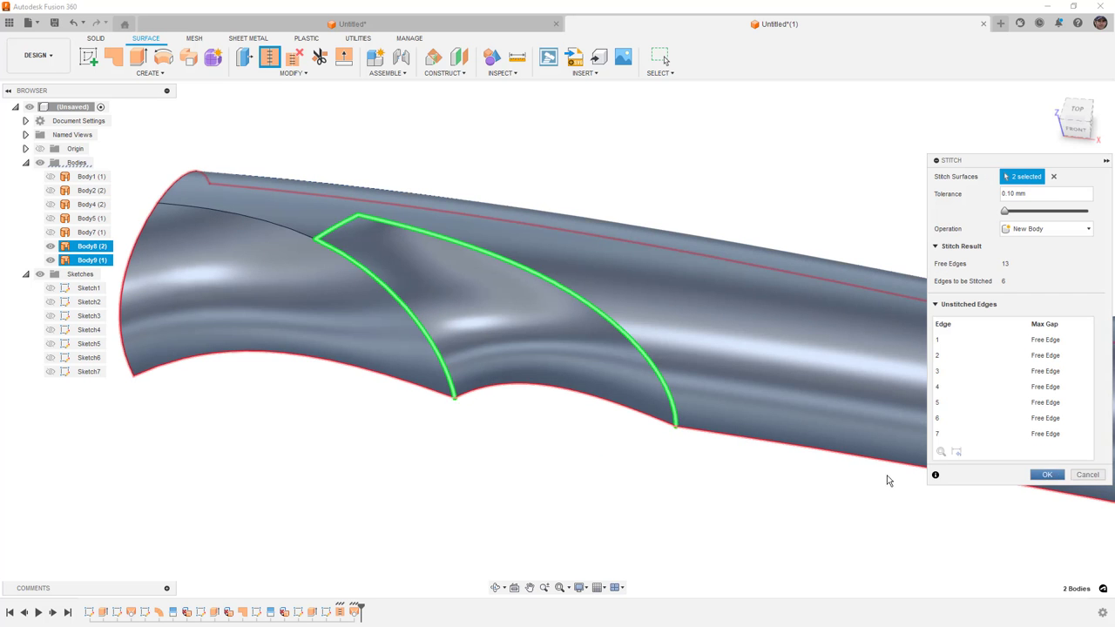
key(Return)
middle_drag(569, 456, 593, 450)
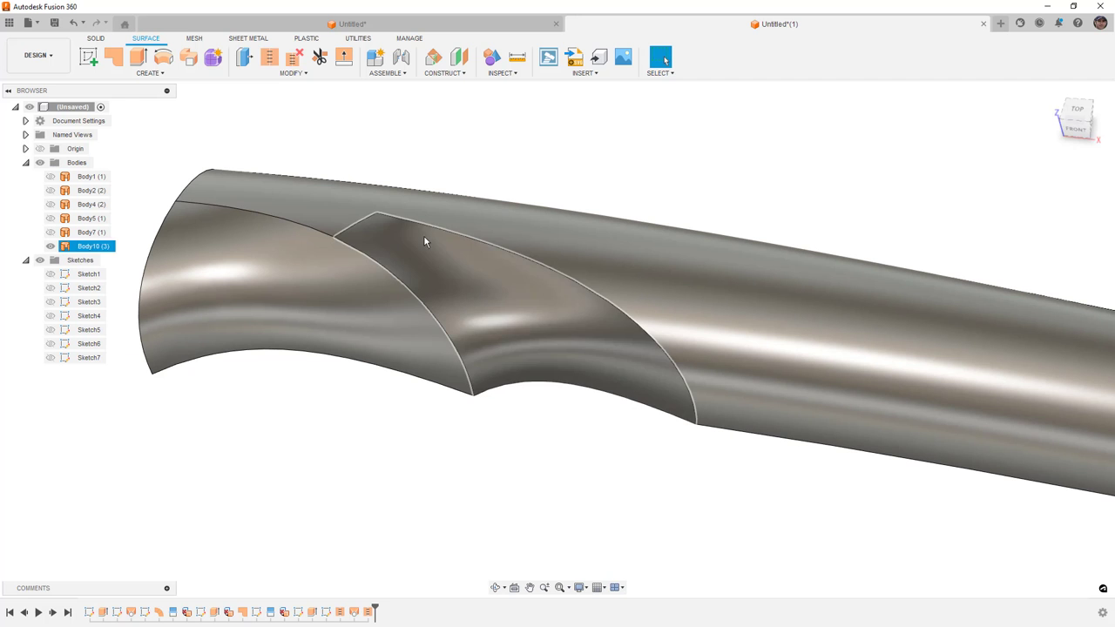
click(307, 73)
- Fillet the loft patch's seam edge chain at 1 mm
click(271, 103)
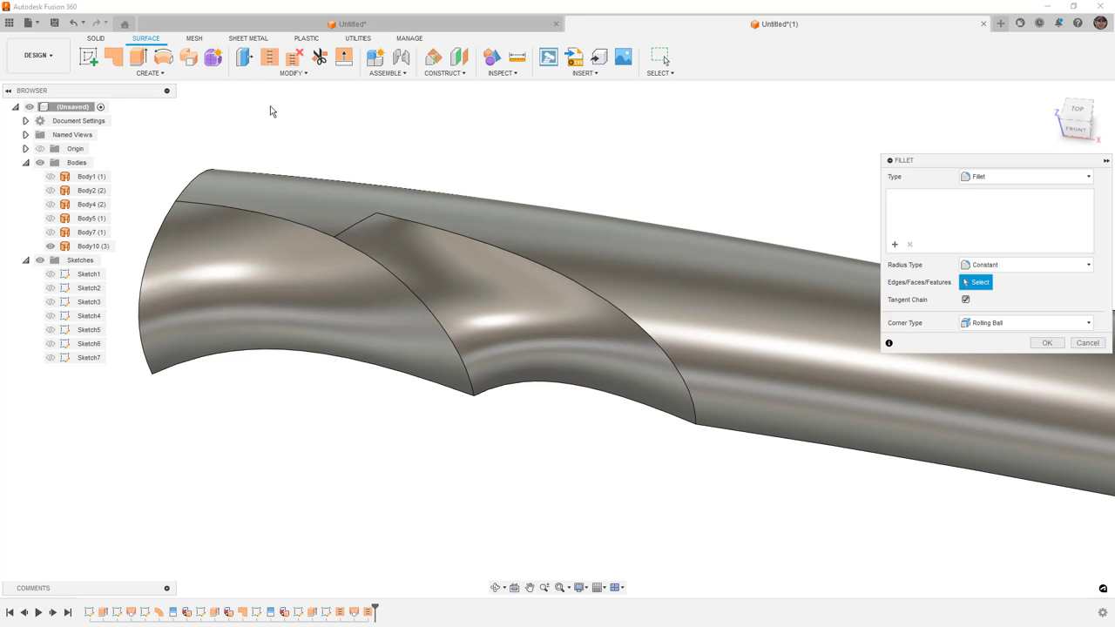
click(358, 255)
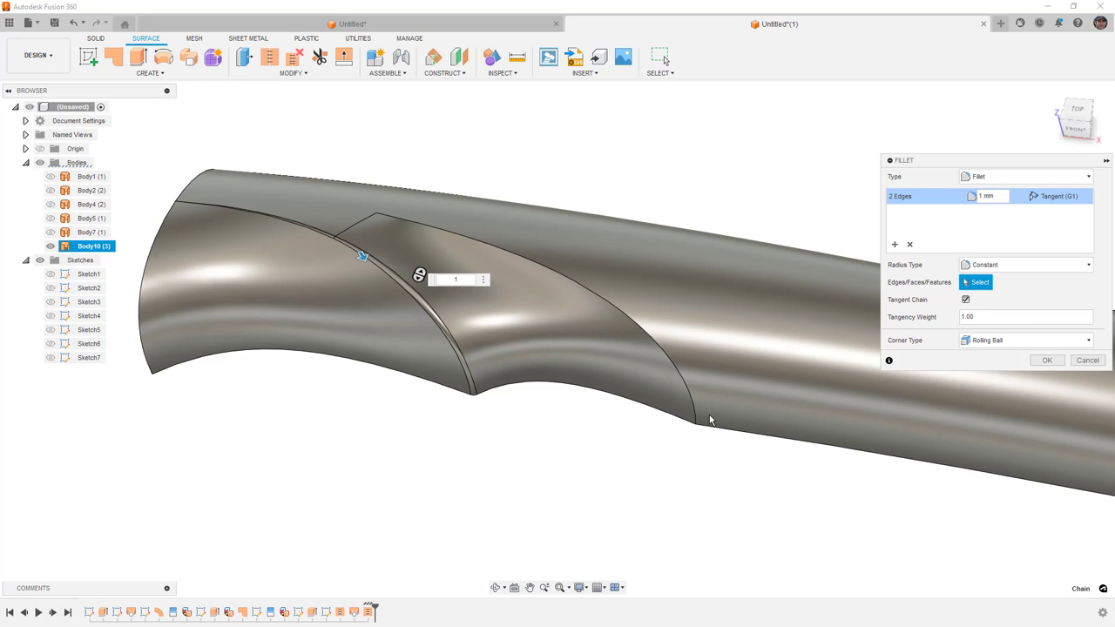
click(1047, 360)
- Fillet the curved right seam with a 1 mm Chord Length radius
key(f)
click(671, 355)
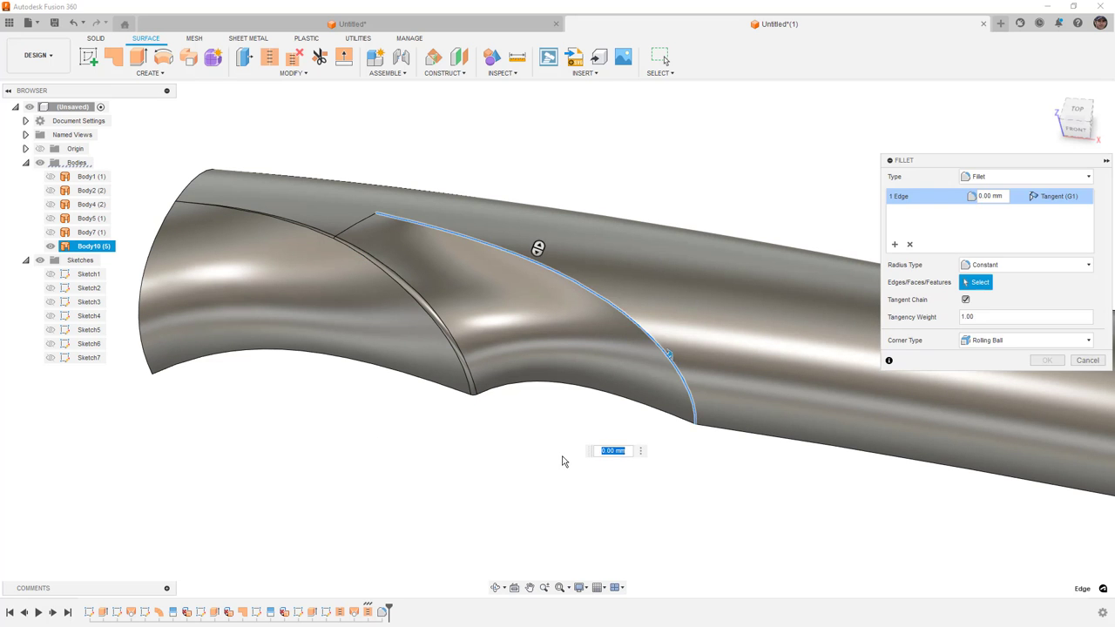
text(1)
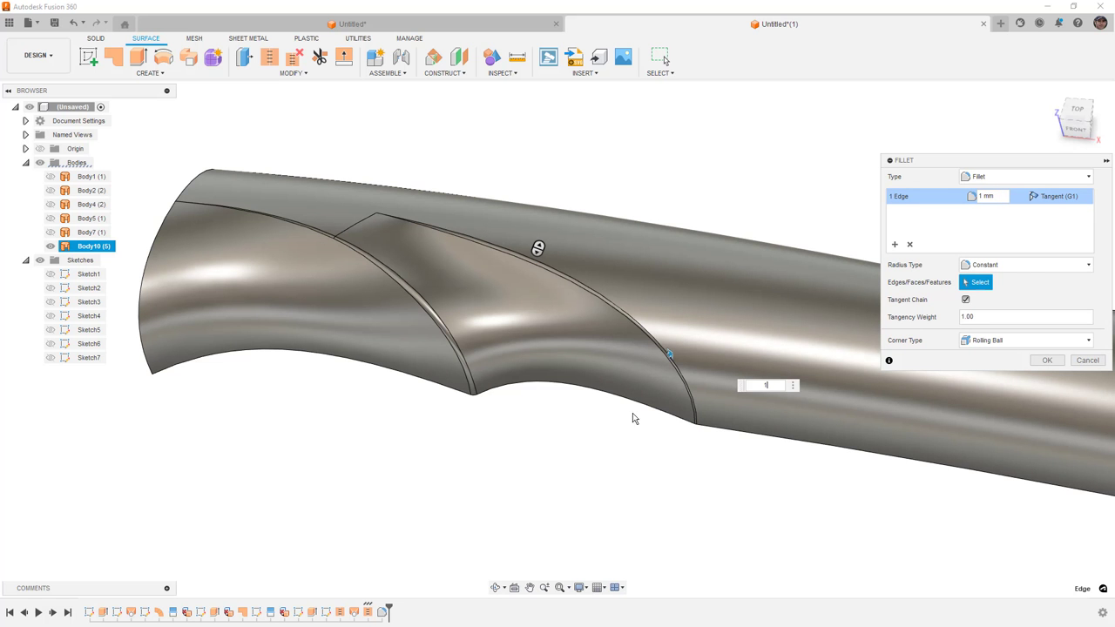
scroll(693, 380, up, 3)
shift+middle_drag(688, 378, 678, 410)
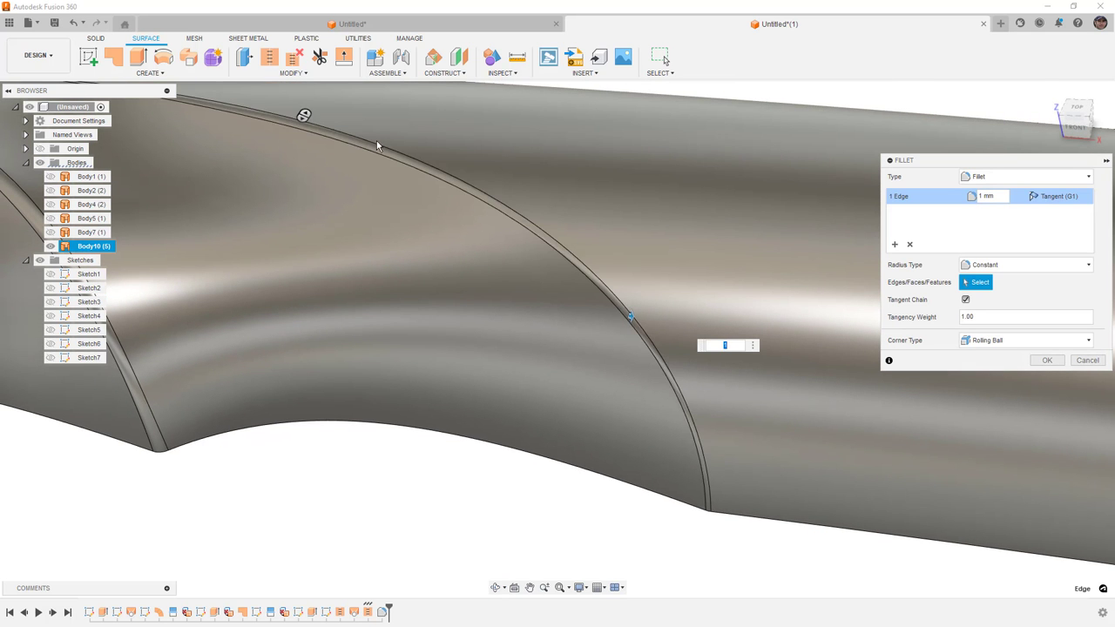
click(1005, 267)
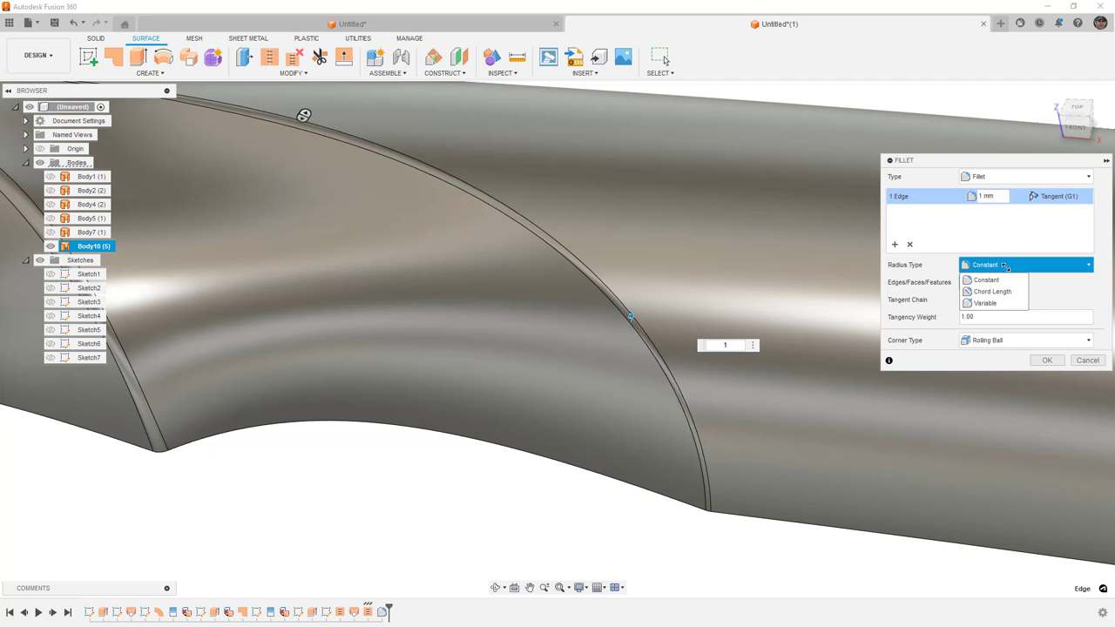
click(1008, 294)
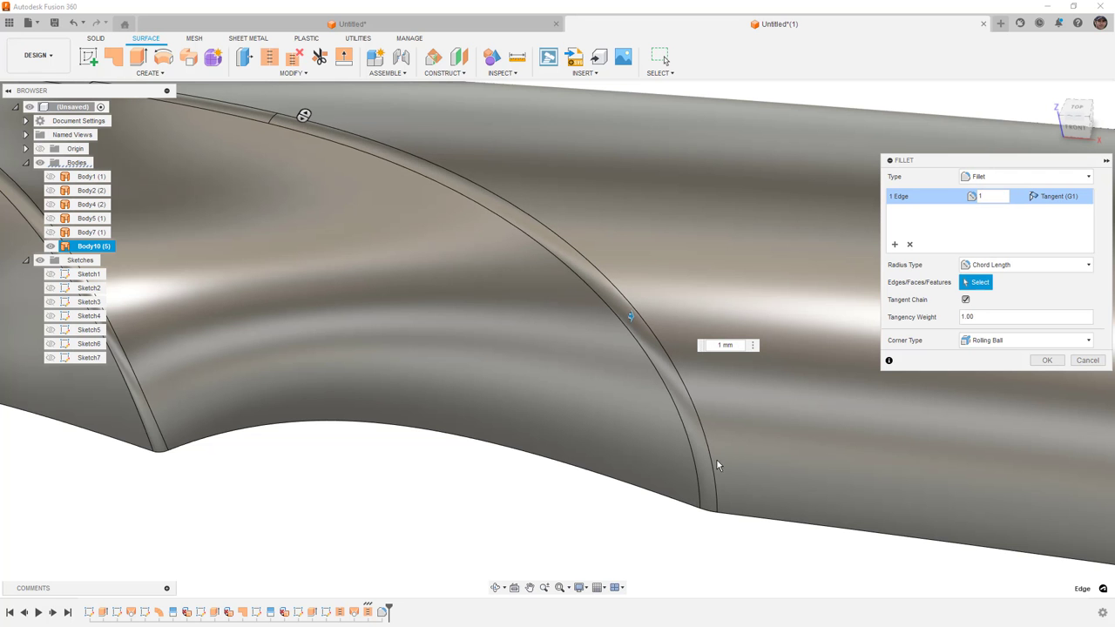
middle_drag(539, 347, 484, 373)
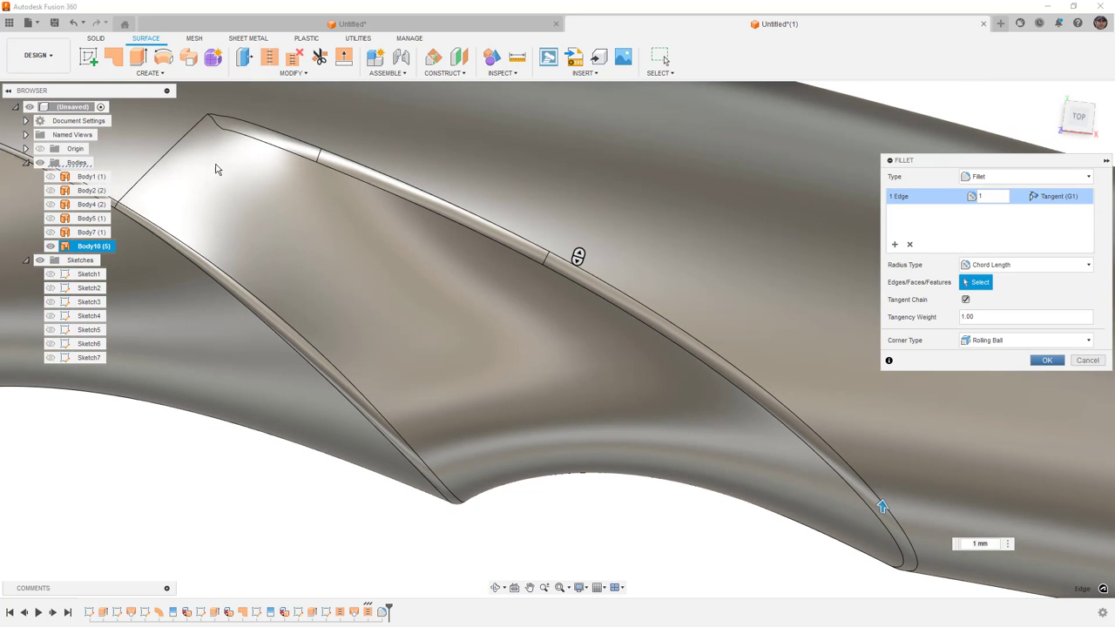
key(Return)
click(218, 122)
click(212, 123)
shift+middle_drag(216, 130, 811, 416)
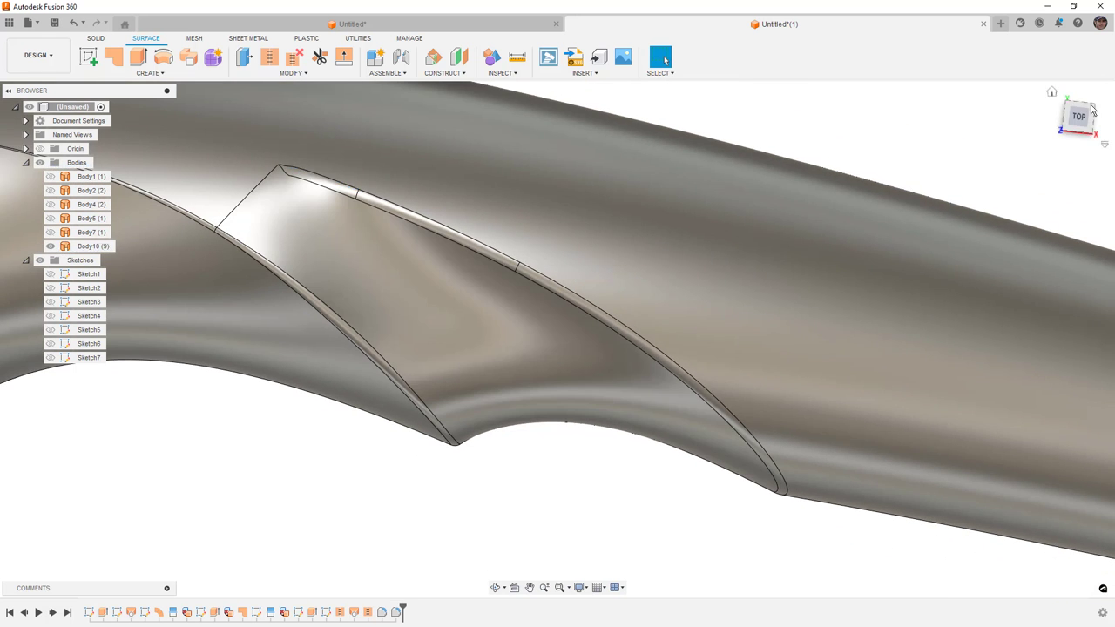
- From the top view, draw a closed three-line outline around the tip corner as Sketch8
click(1081, 118)
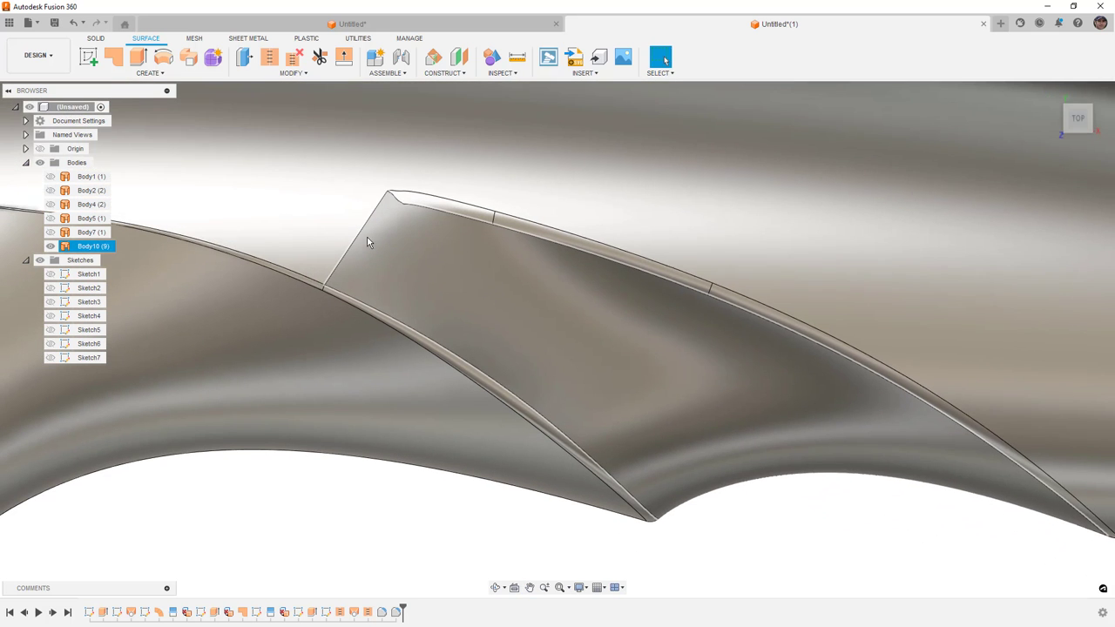
click(94, 67)
click(386, 480)
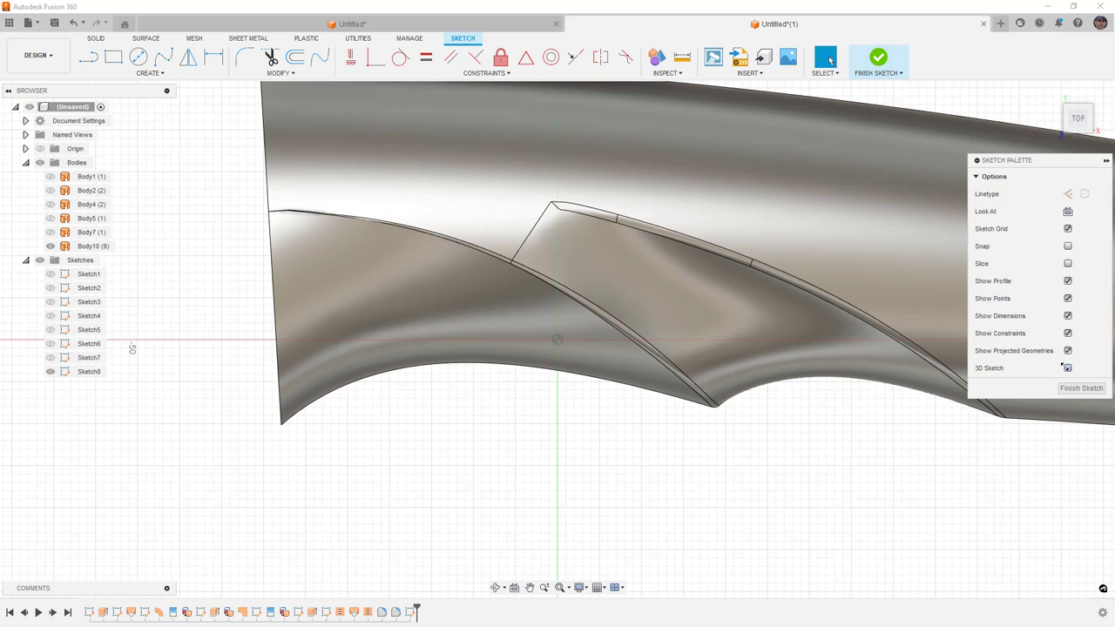
scroll(573, 214, up, 3)
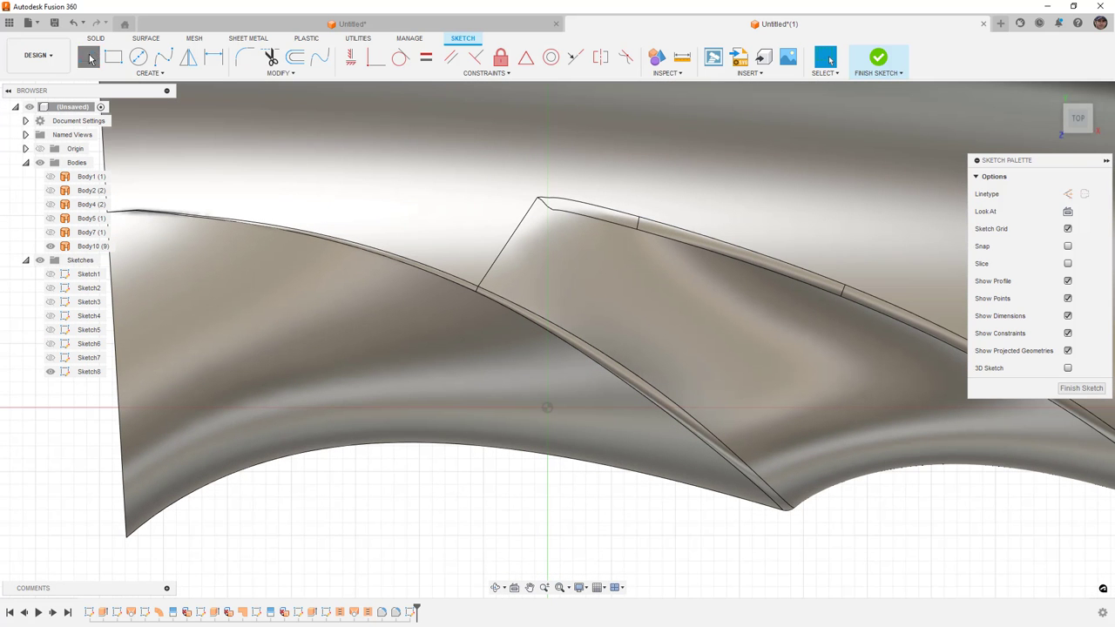
click(90, 58)
click(648, 210)
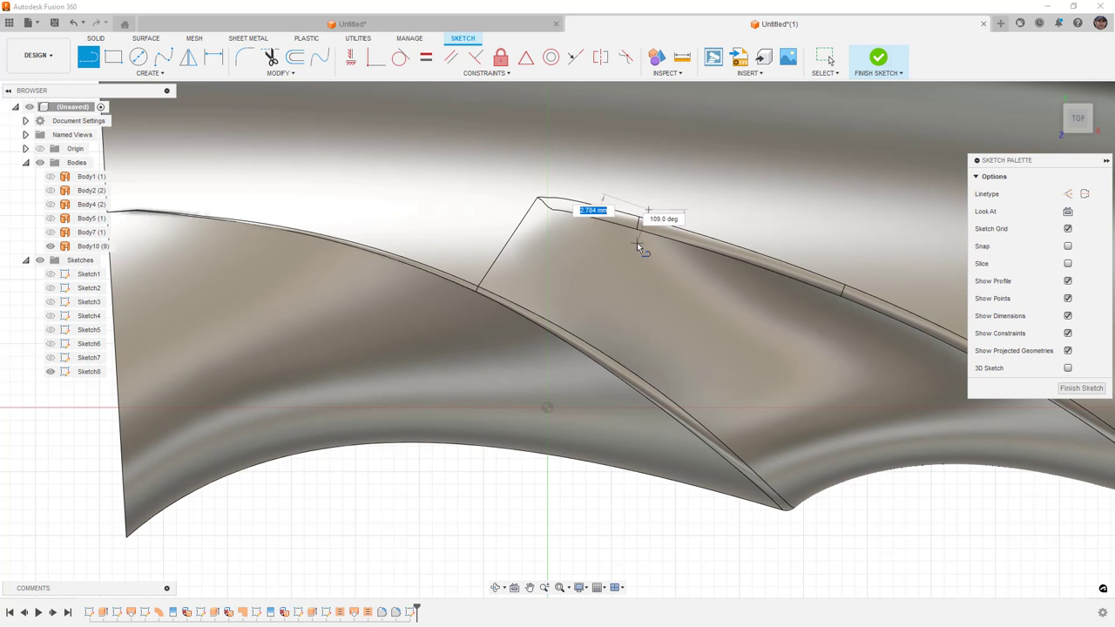
click(538, 202)
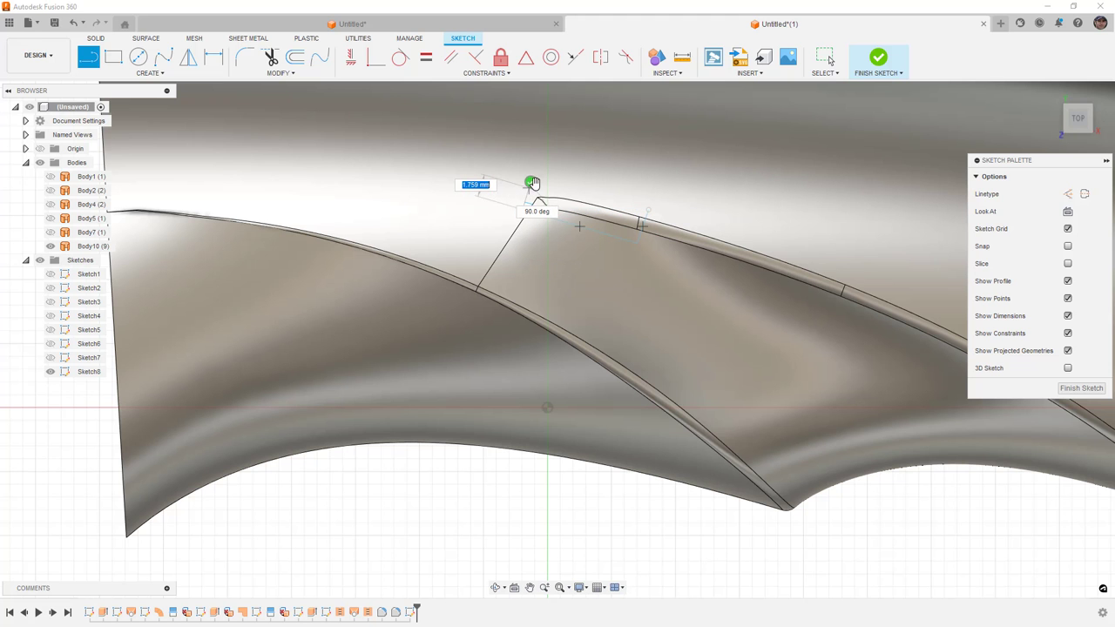
click(532, 182)
click(649, 210)
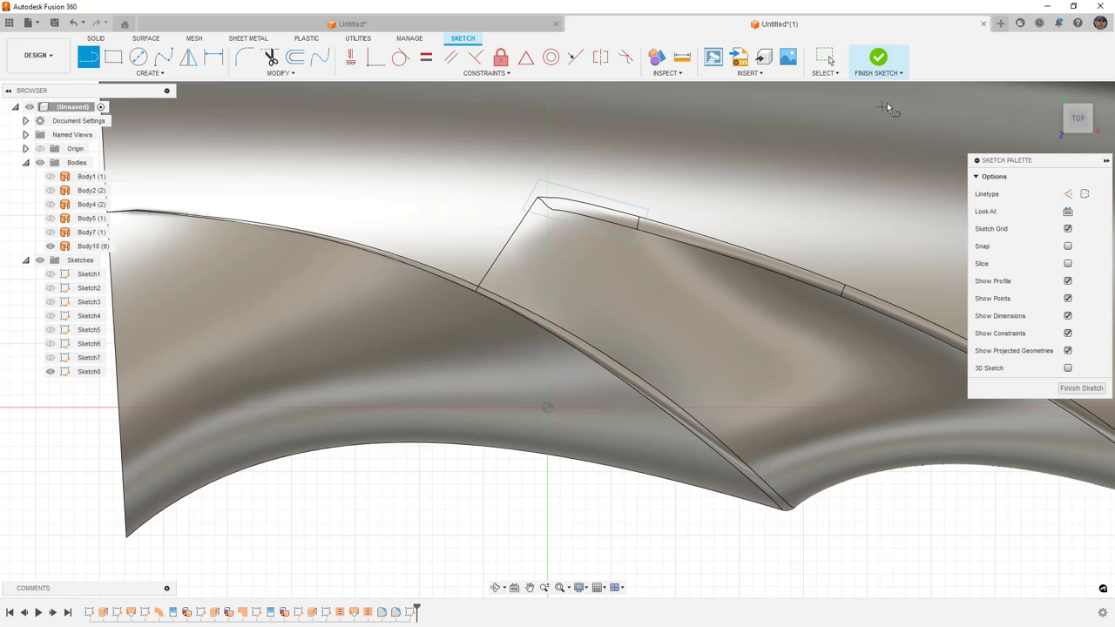
click(878, 59)
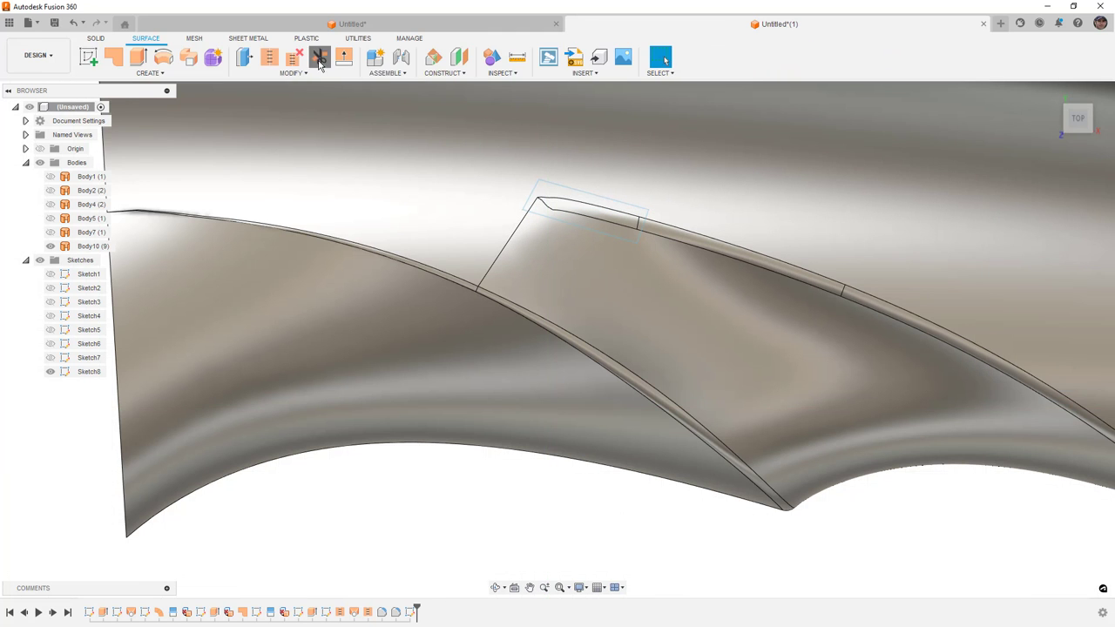
- Trim Body10 with Sketch8's outline, removing the narrow tip region inside it
click(319, 59)
click(567, 201)
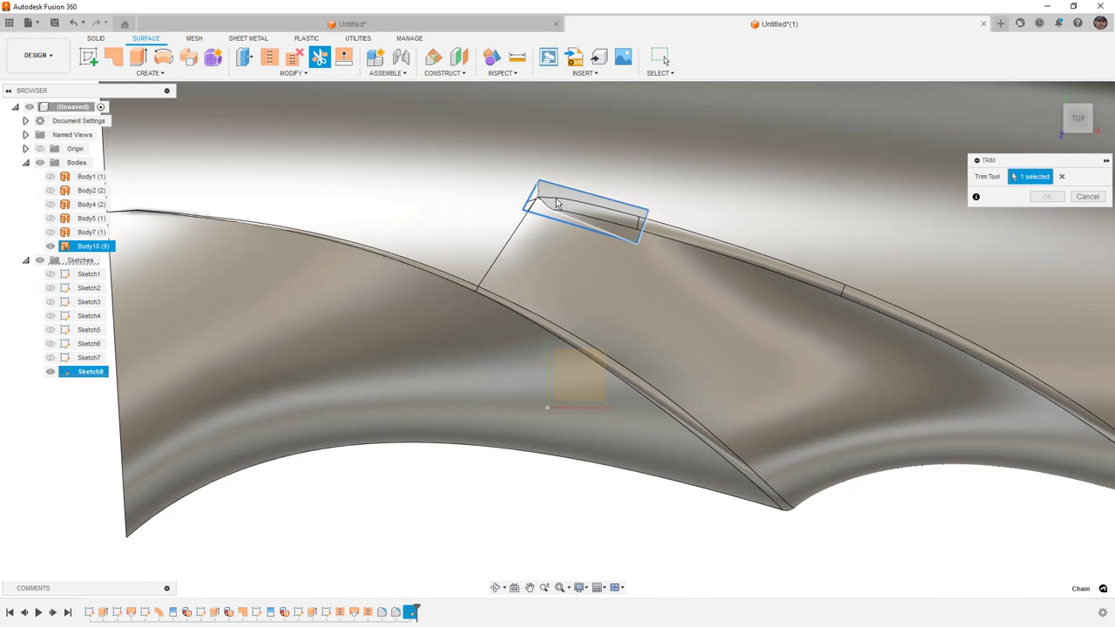
click(541, 203)
scroll(551, 218, up, 5)
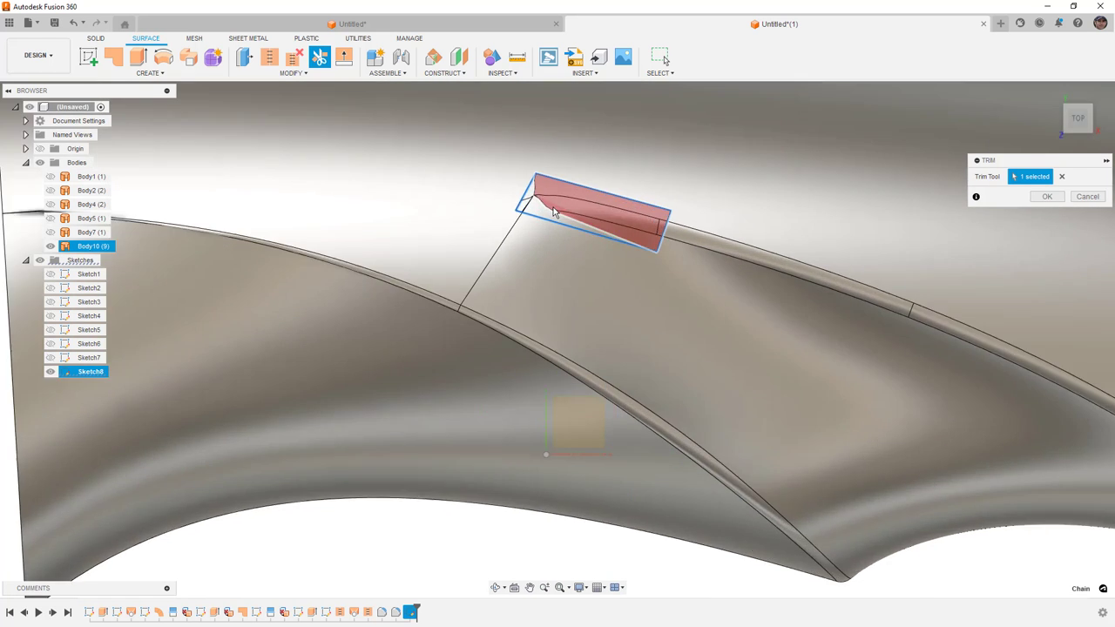
shift+middle_drag(543, 224, 540, 185)
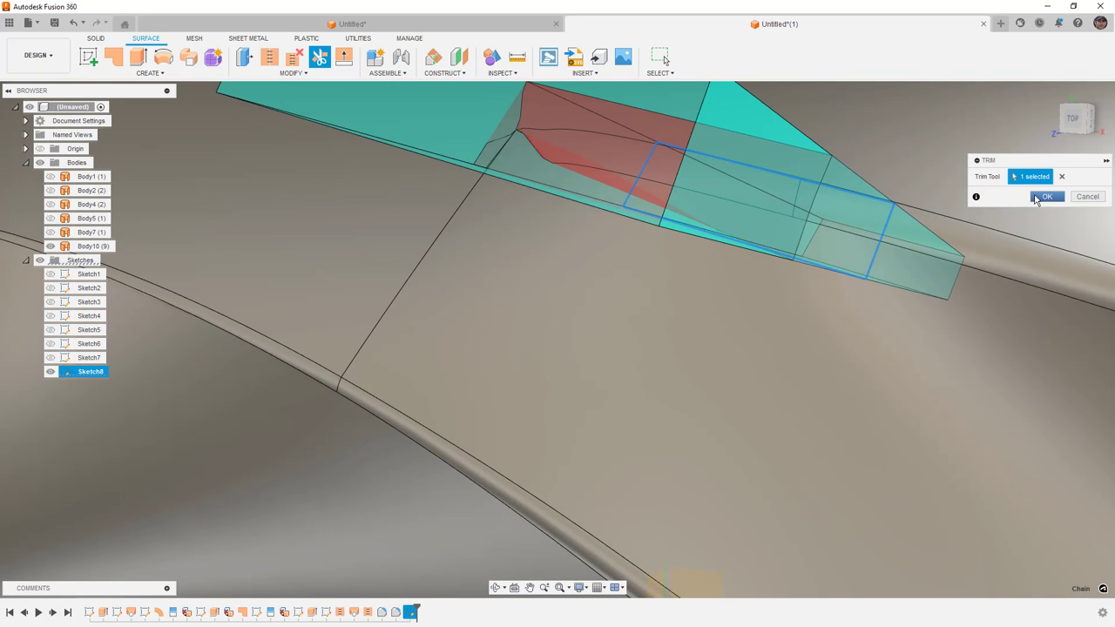
click(1043, 197)
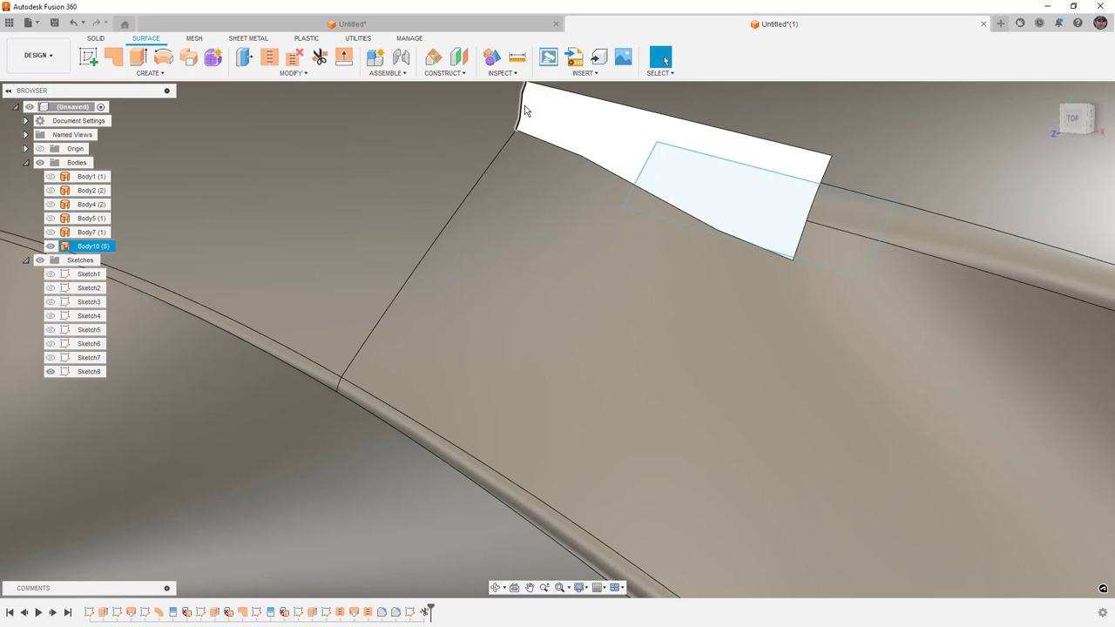
scroll(542, 138, down, 2)
shift+middle_drag(544, 139, 586, 143)
- Patch the trimmed tip hole's edge chain with Tangent continuity
key(Escape)
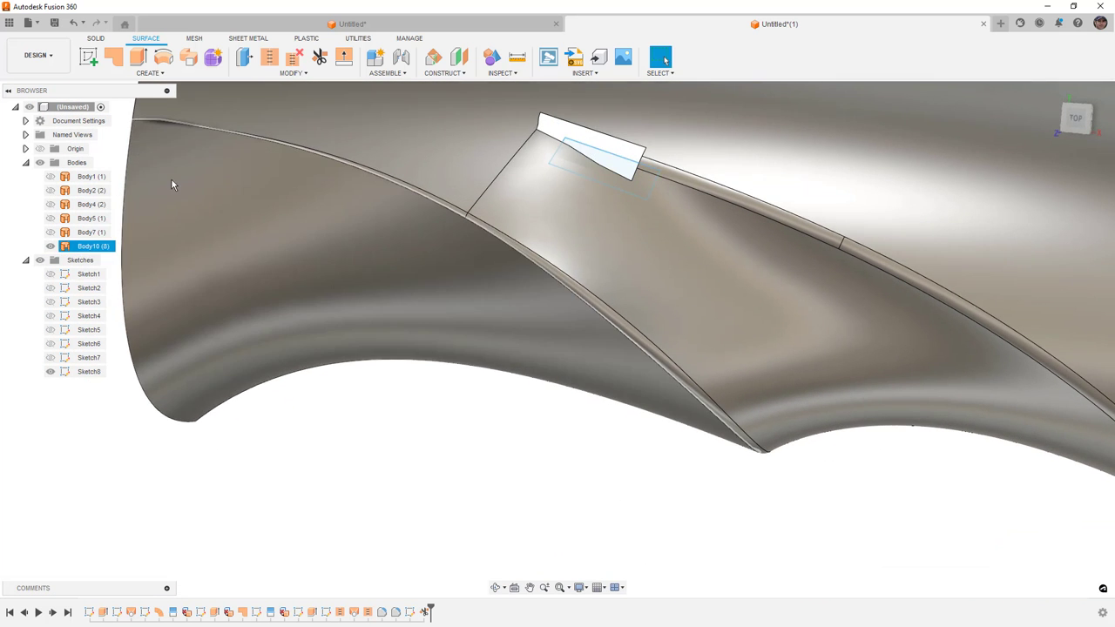
click(122, 58)
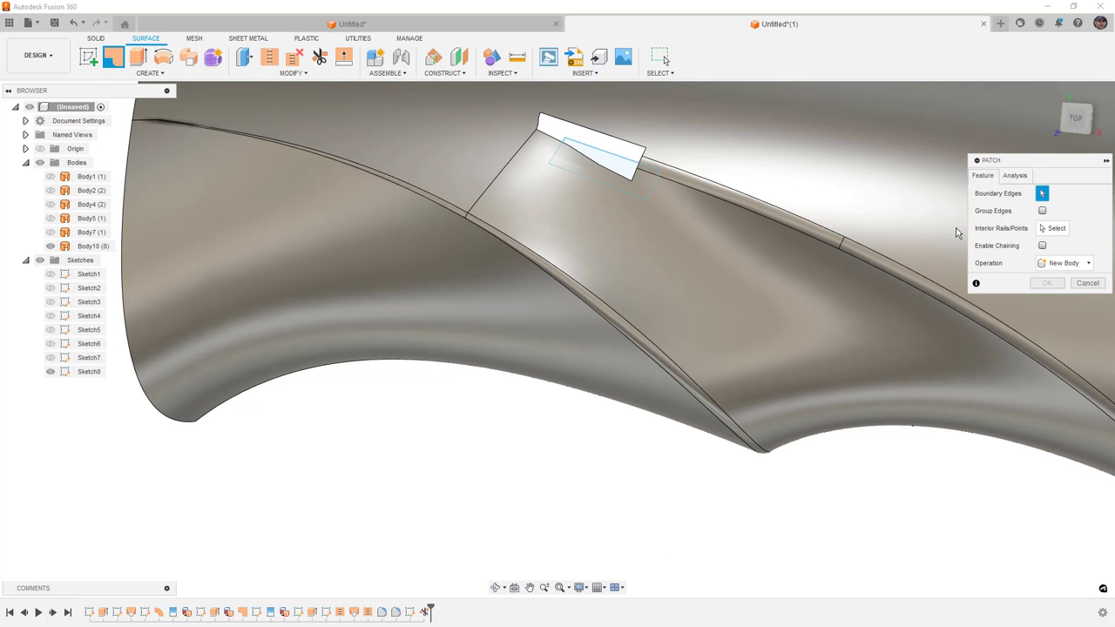
click(576, 130)
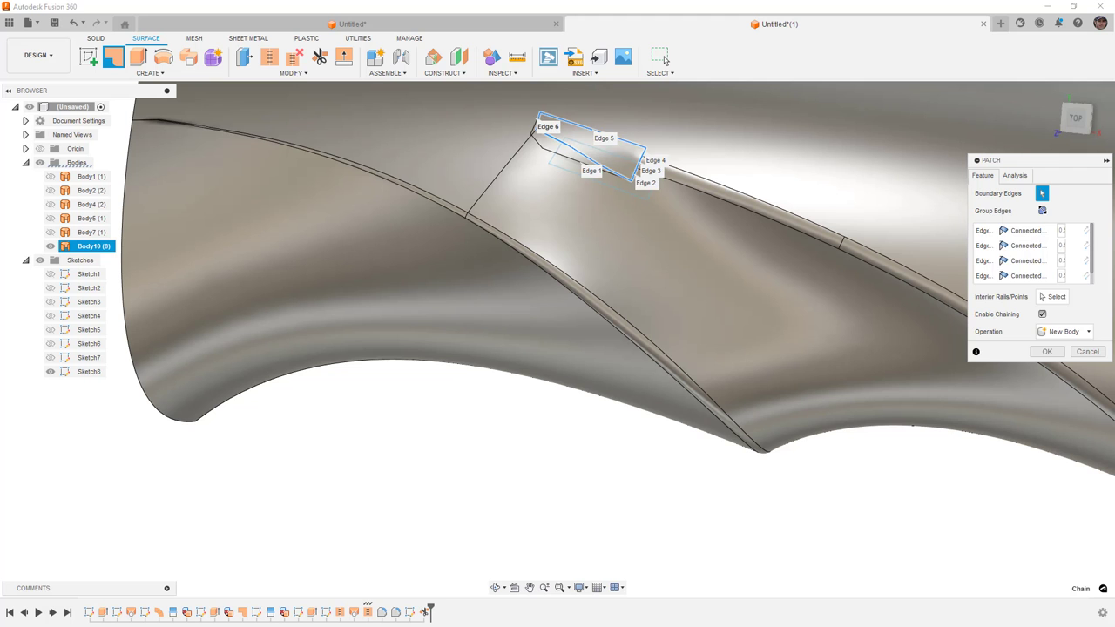
click(1030, 230)
click(1033, 258)
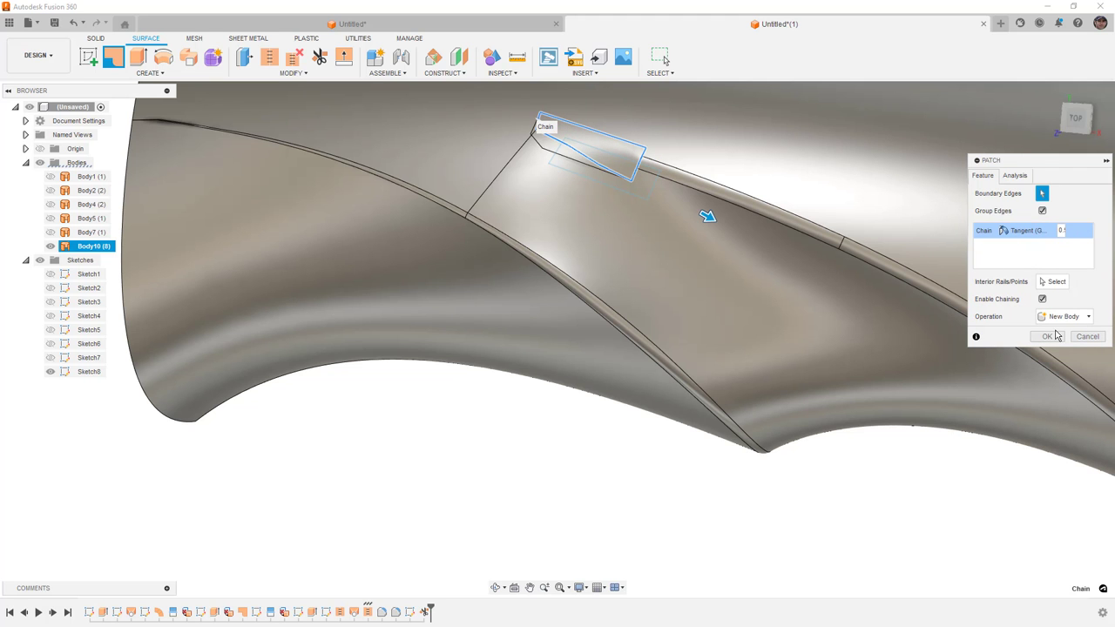
click(1048, 337)
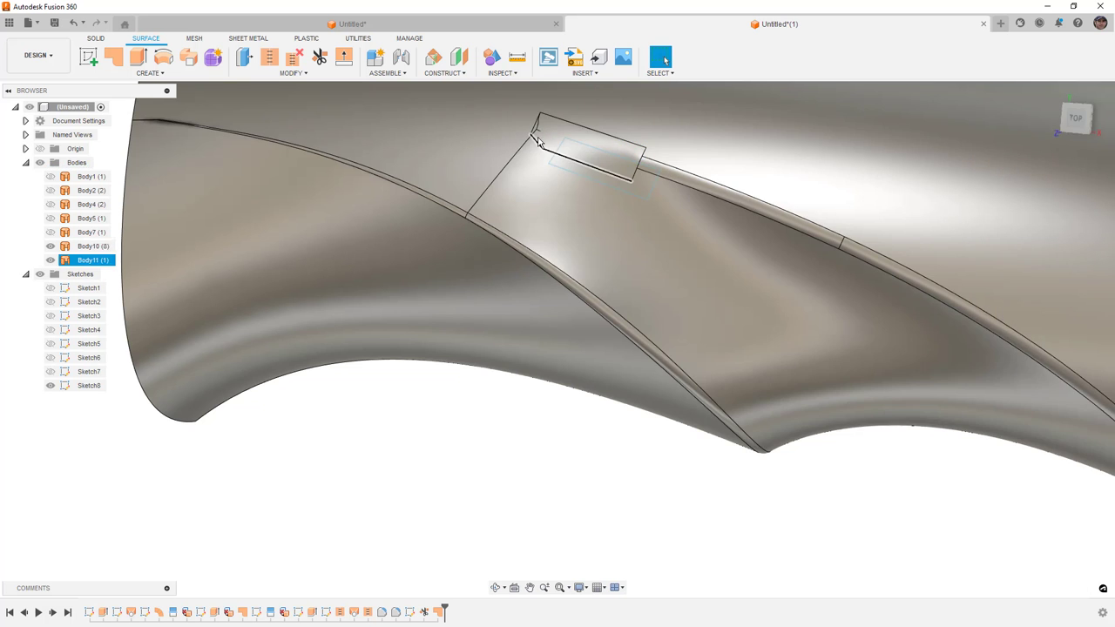
- Delete the new patch feature from the timeline
scroll(534, 128, up, 4)
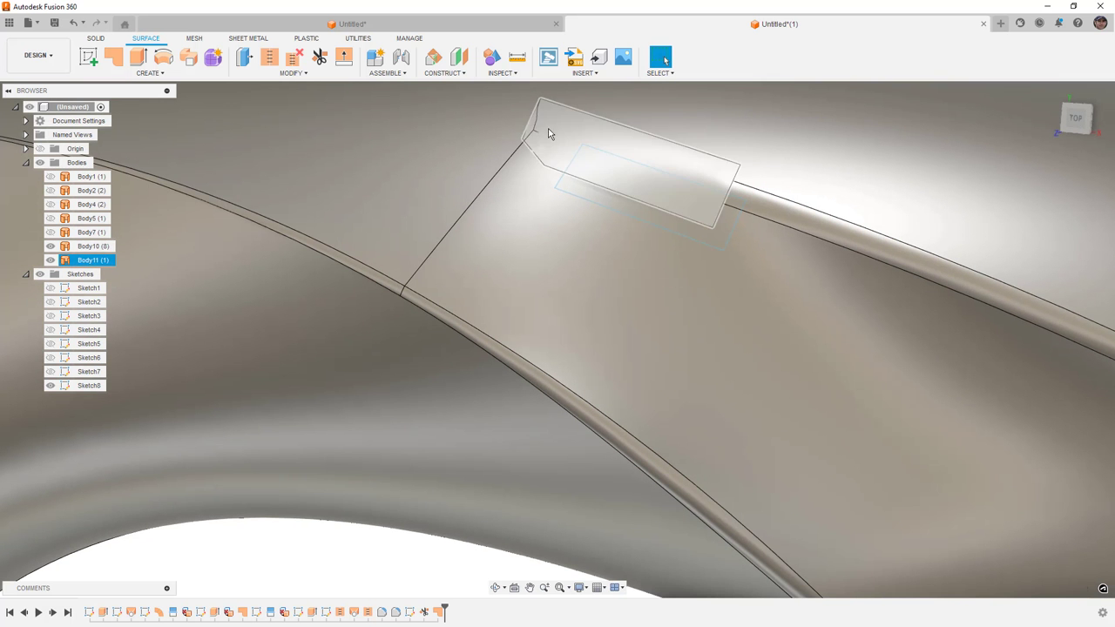
click(541, 133)
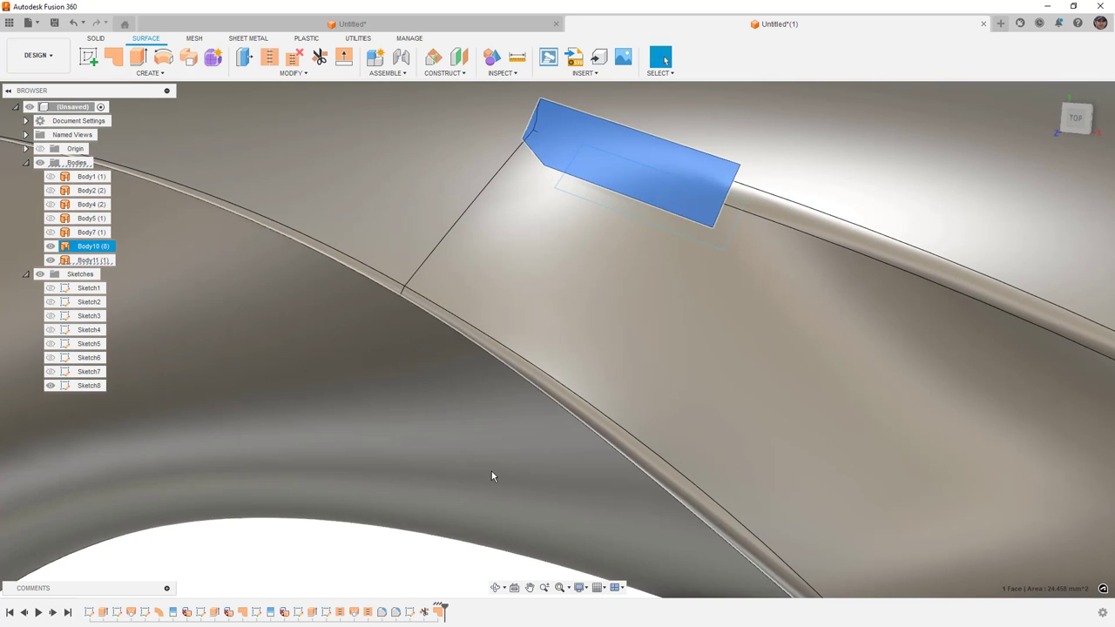
click(437, 613)
key(Delete)
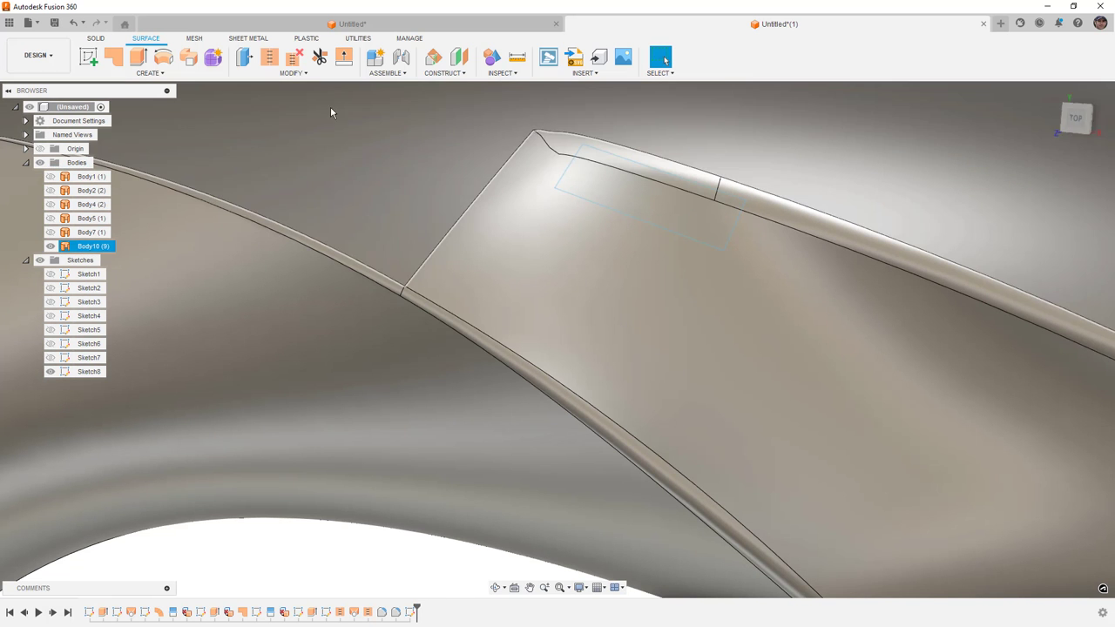
click(322, 74)
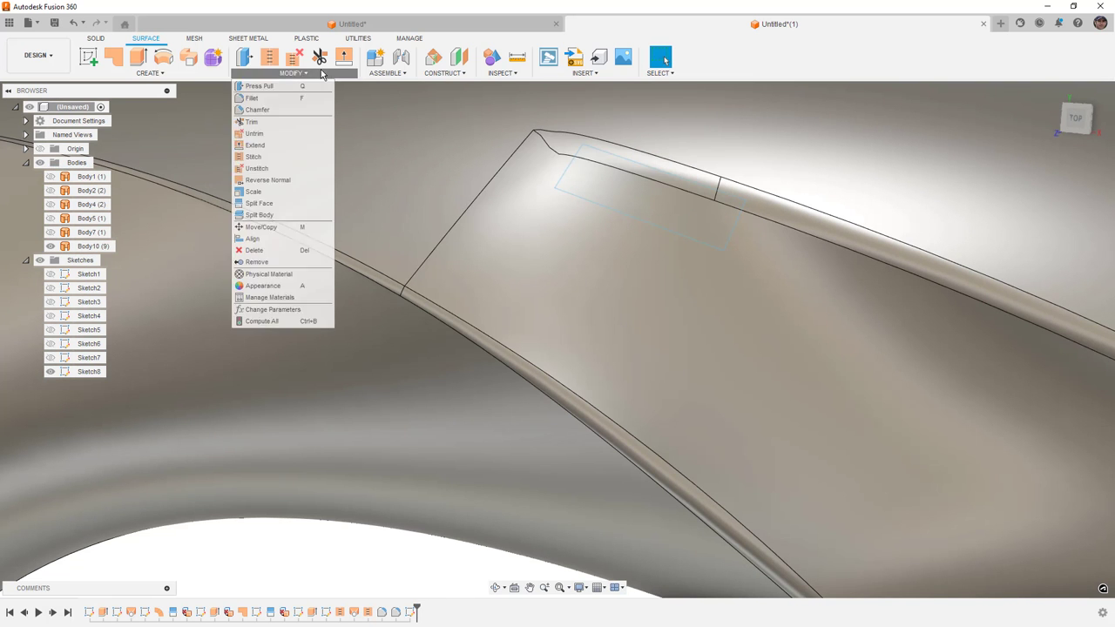
- Split the large tip face and three thin top-edge faces using Sketch8's outline
click(267, 204)
click(565, 220)
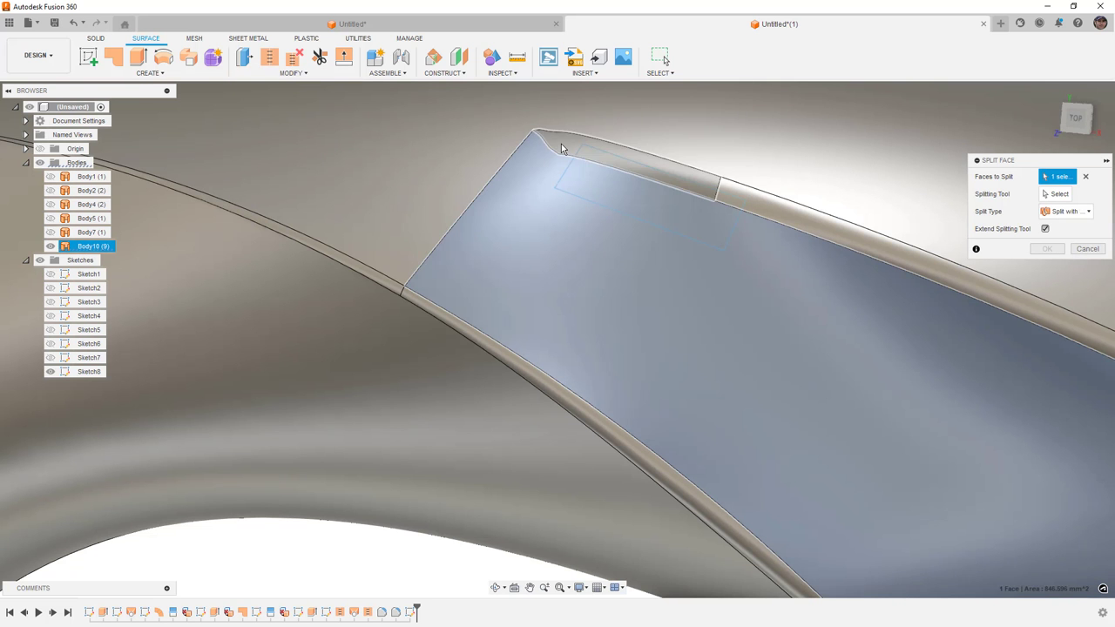
click(568, 139)
click(662, 158)
click(710, 184)
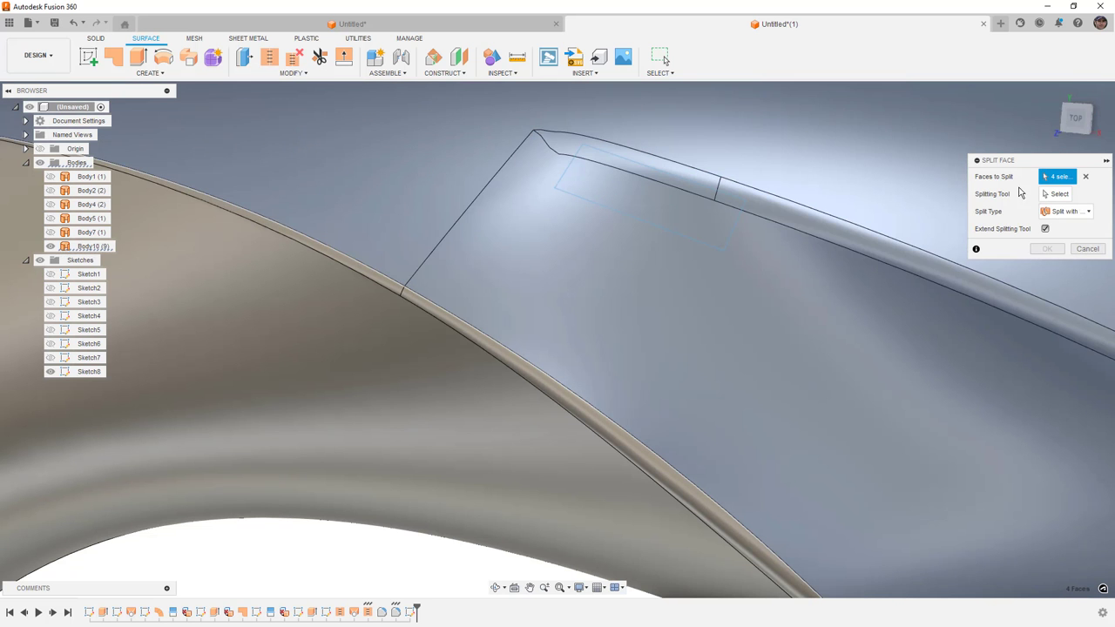
click(1057, 194)
click(733, 230)
mouse_move(735, 230)
shift+middle_down()
mouse_move(1003, 267)
mouse_move(1028, 257)
shift+middle_up()
click(1046, 249)
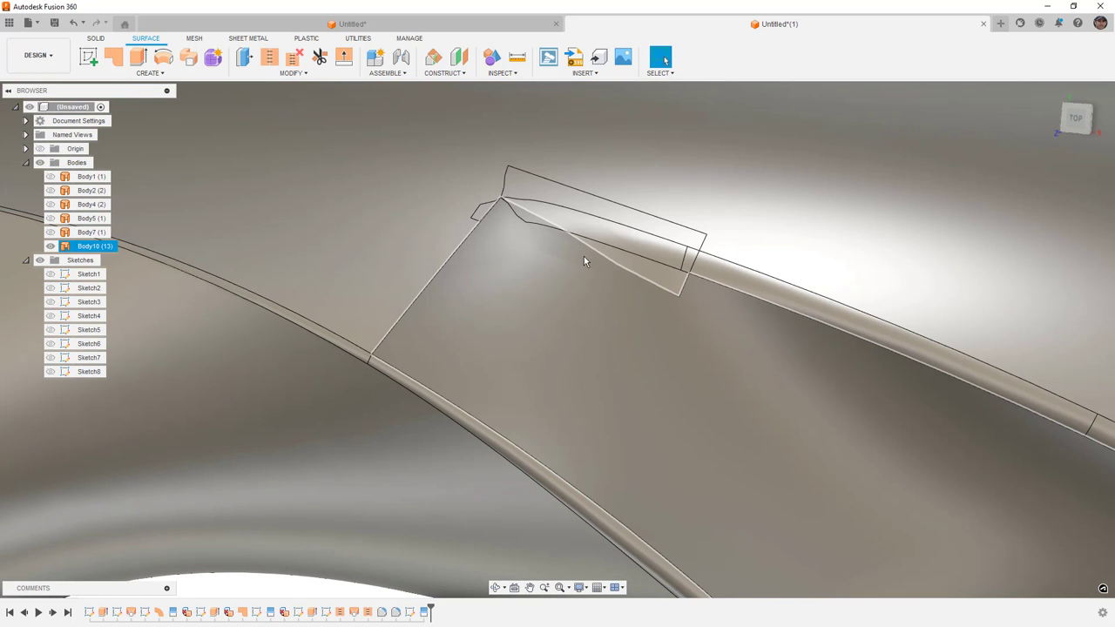
- Orbit the body to inspect the split faces from the side and along its length
scroll(610, 300, down, 3)
shift+middle_drag(610, 301, 647, 292)
scroll(649, 297, up, 3)
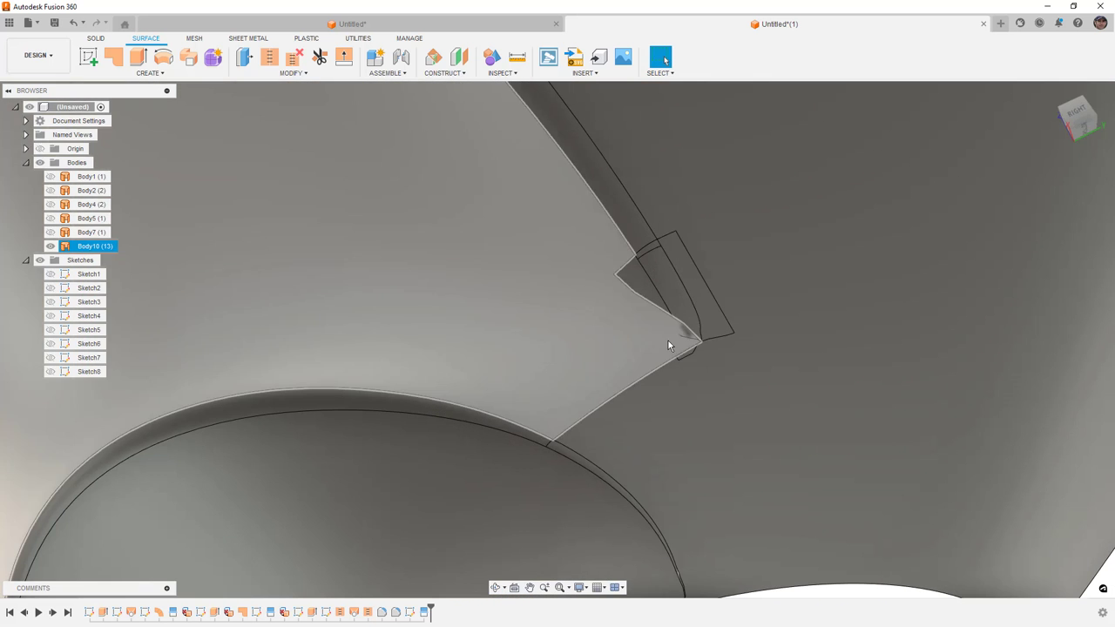
scroll(658, 302, down, 5)
shift+middle_drag(658, 302, 593, 375)
- Roll the timeline back before the split and delete the small tip face
drag(429, 613, 416, 613)
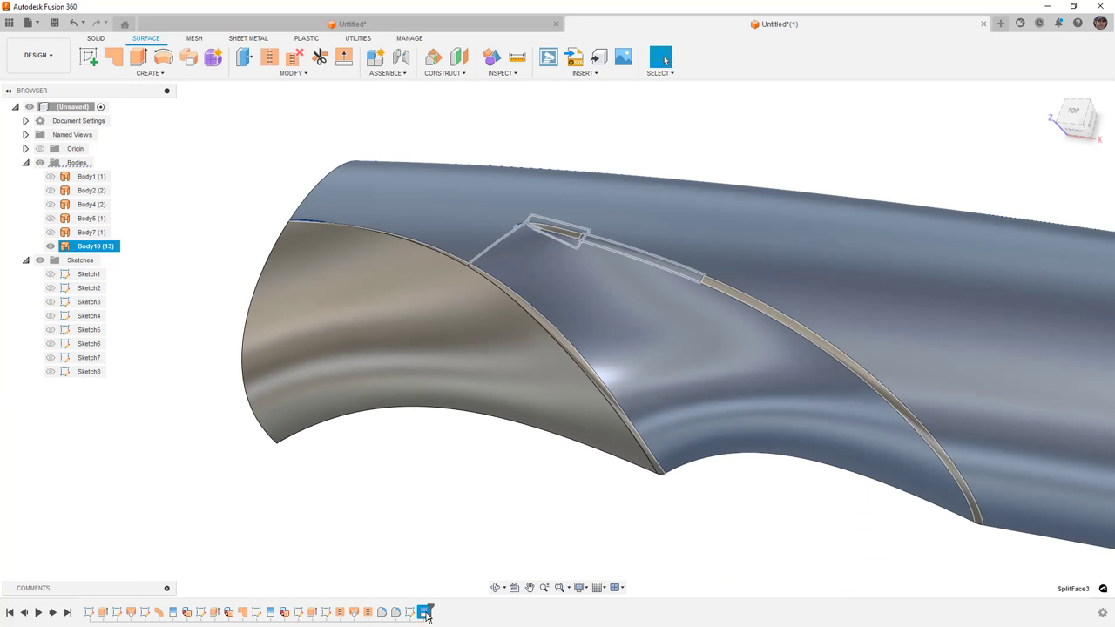
scroll(570, 233, up, 5)
click(552, 235)
key(Delete)
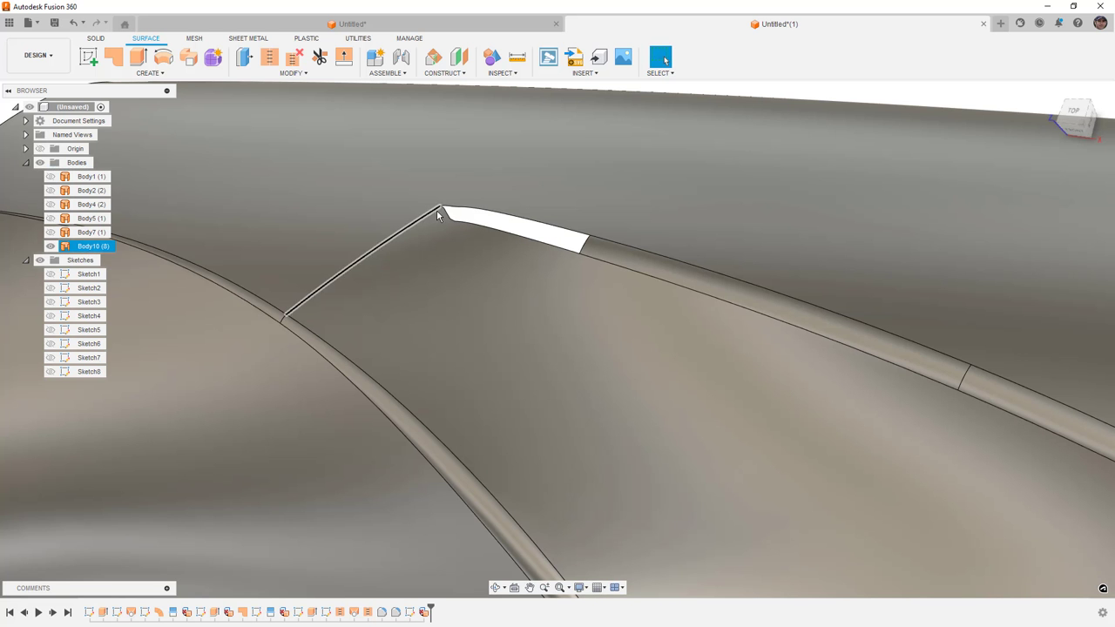
scroll(455, 215, down, 3)
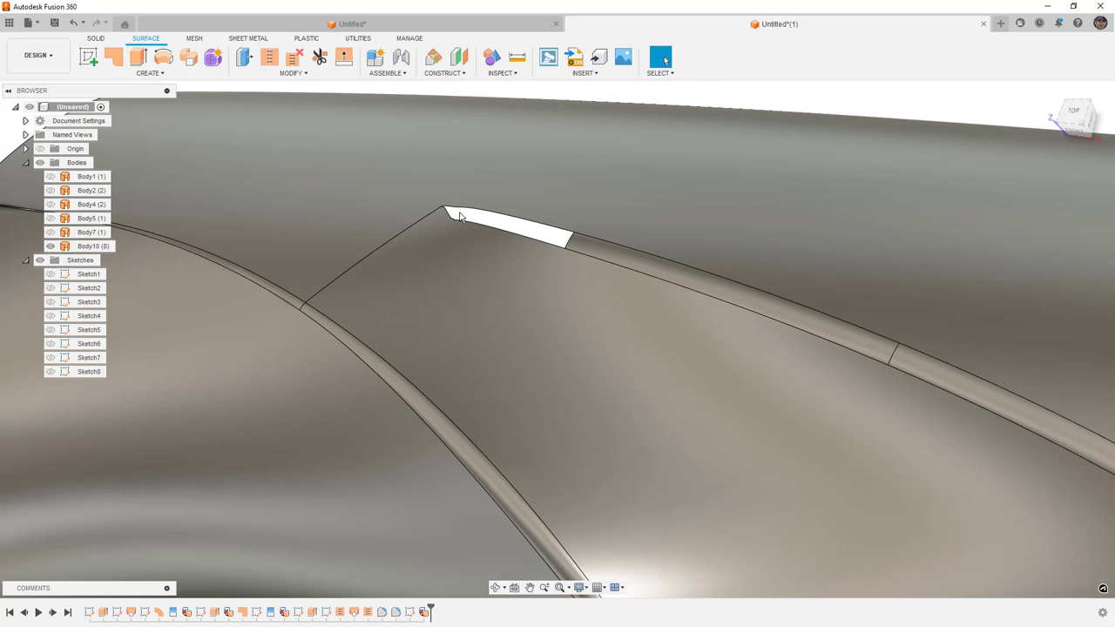
- From the top view, start Sketch9 on the handle face
click(1074, 113)
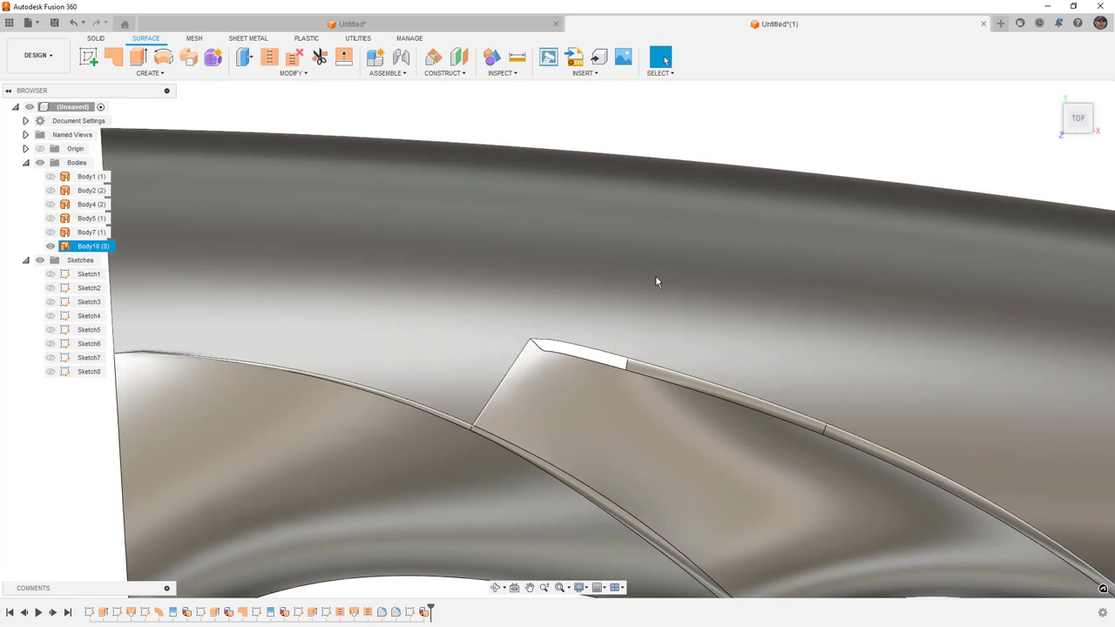
click(89, 58)
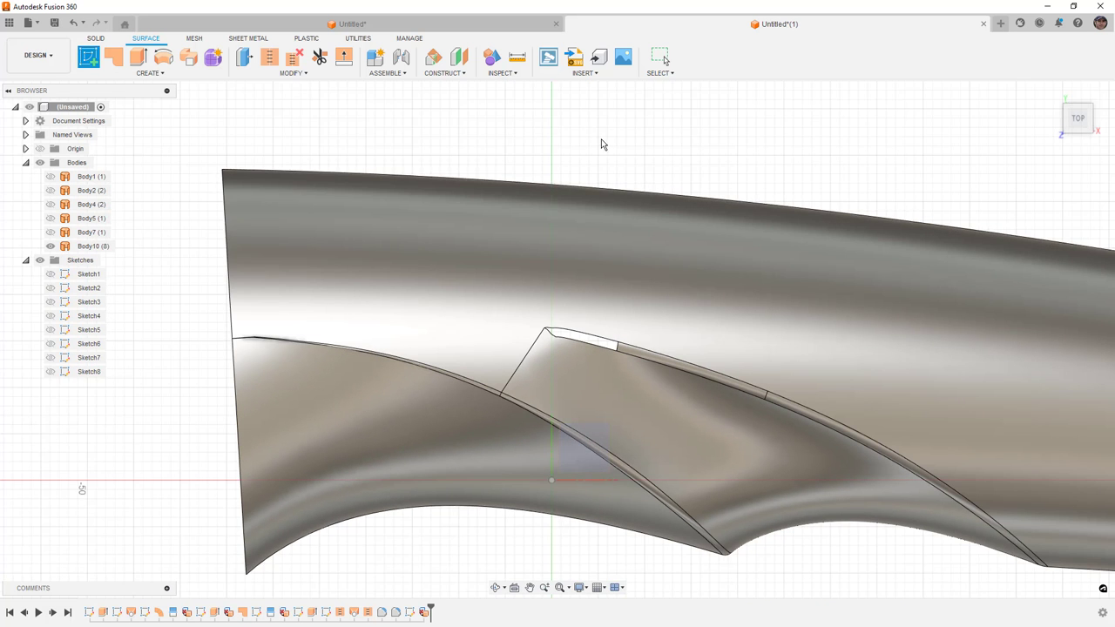
click(605, 144)
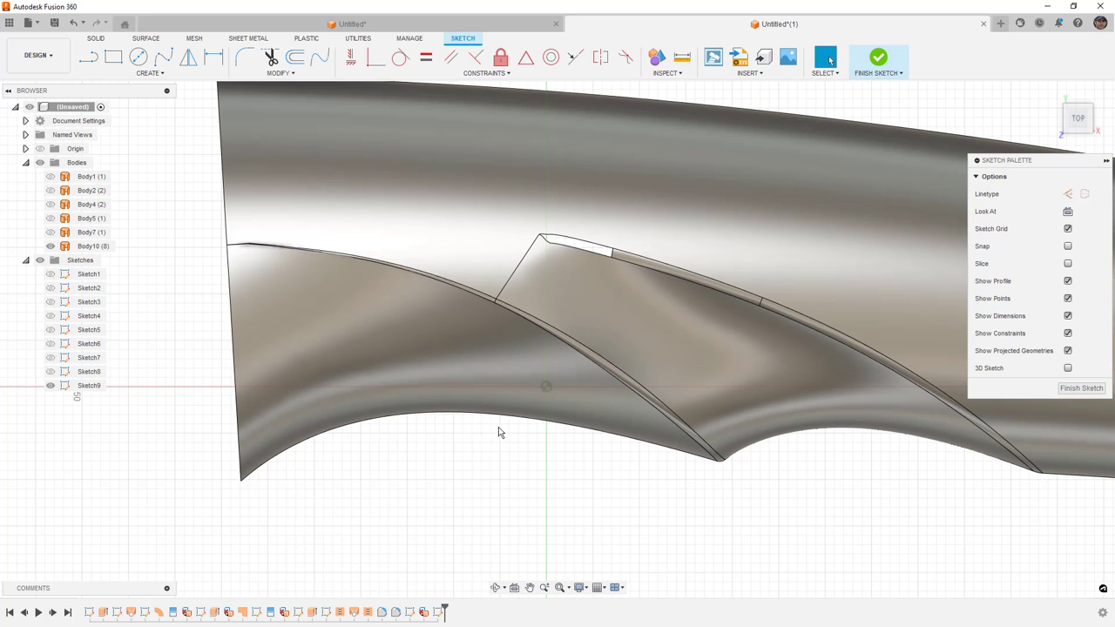
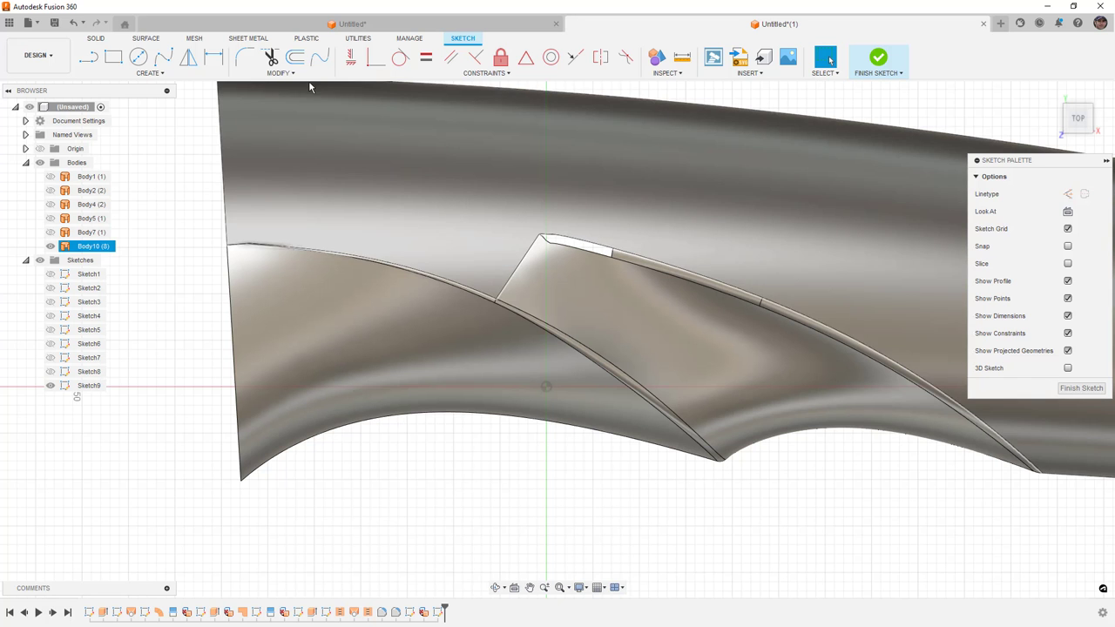
- Draw a closed line outline around the slot's end in Sketch9 and finish the sketch
key(l)
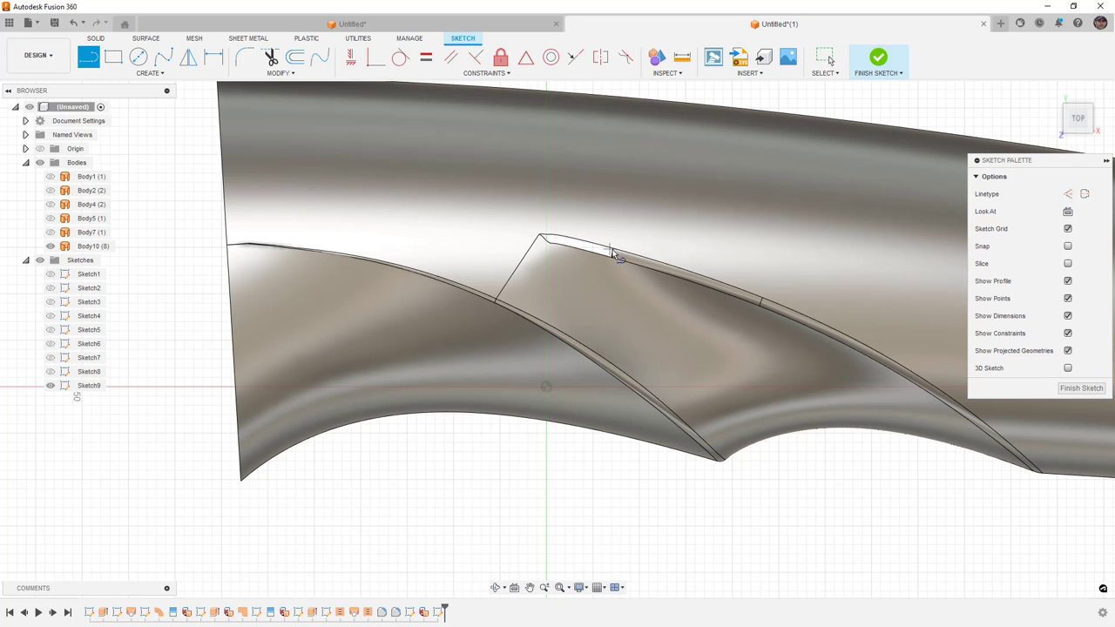
scroll(613, 253, up, 2)
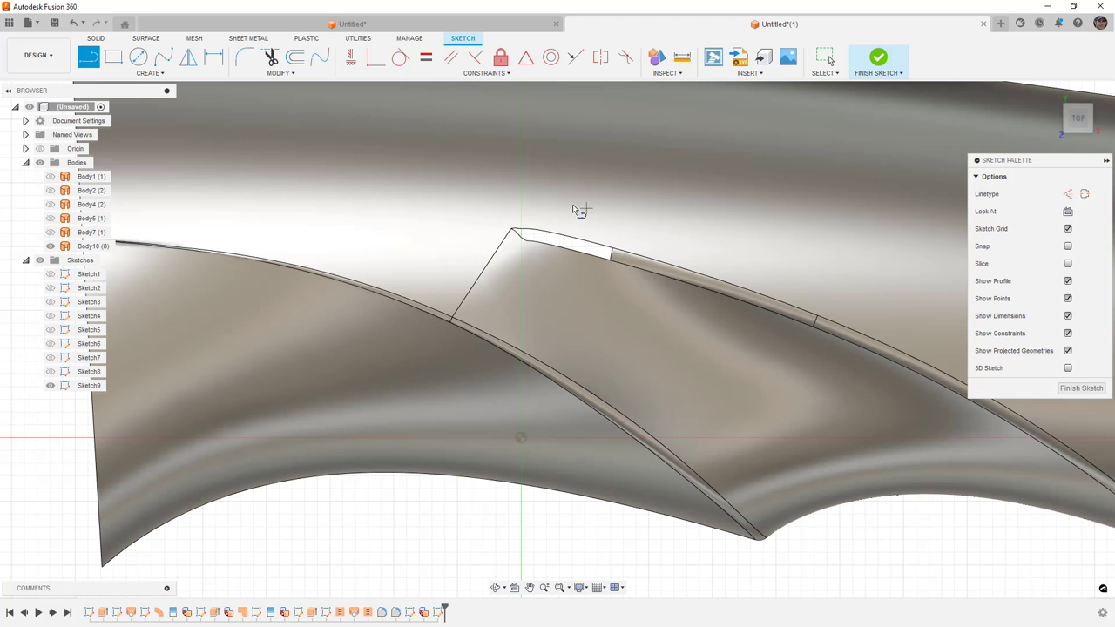
click(619, 249)
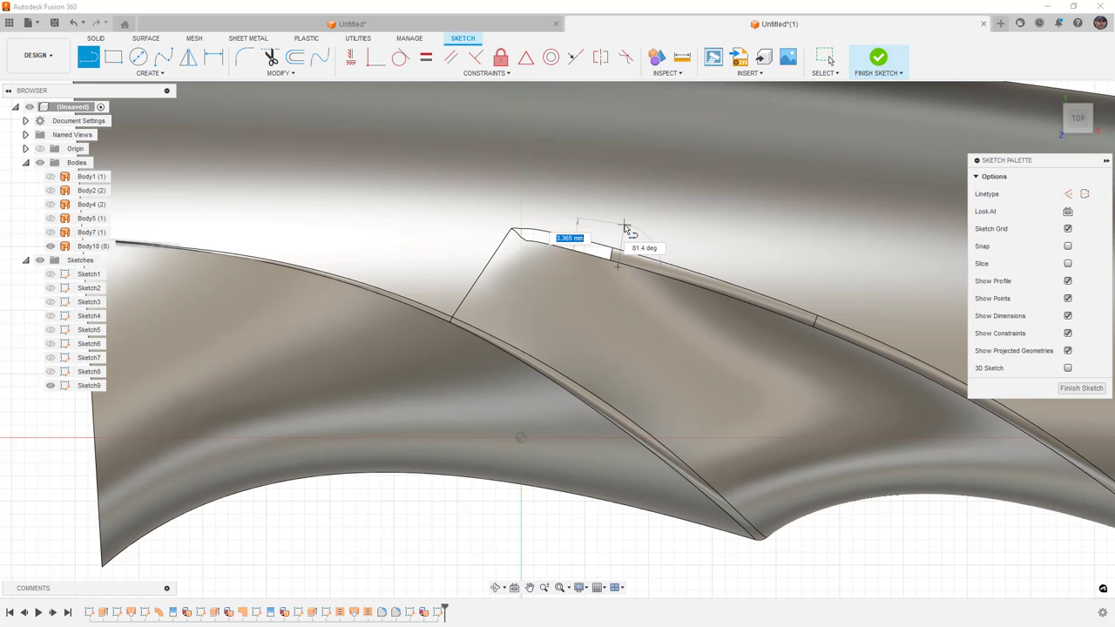
click(493, 175)
click(431, 224)
click(558, 303)
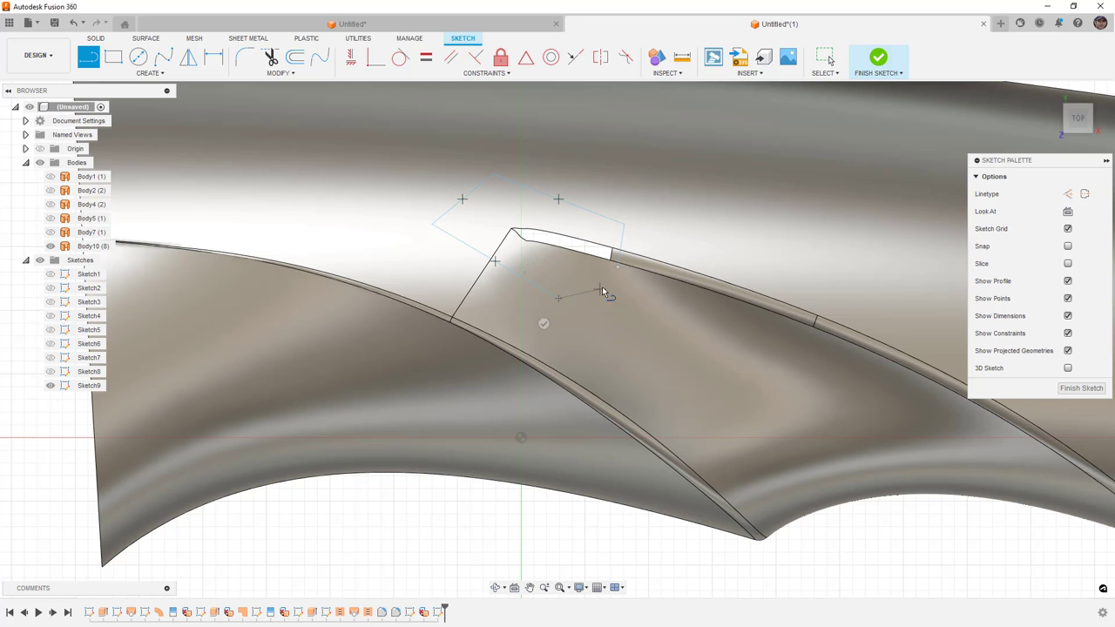
click(618, 276)
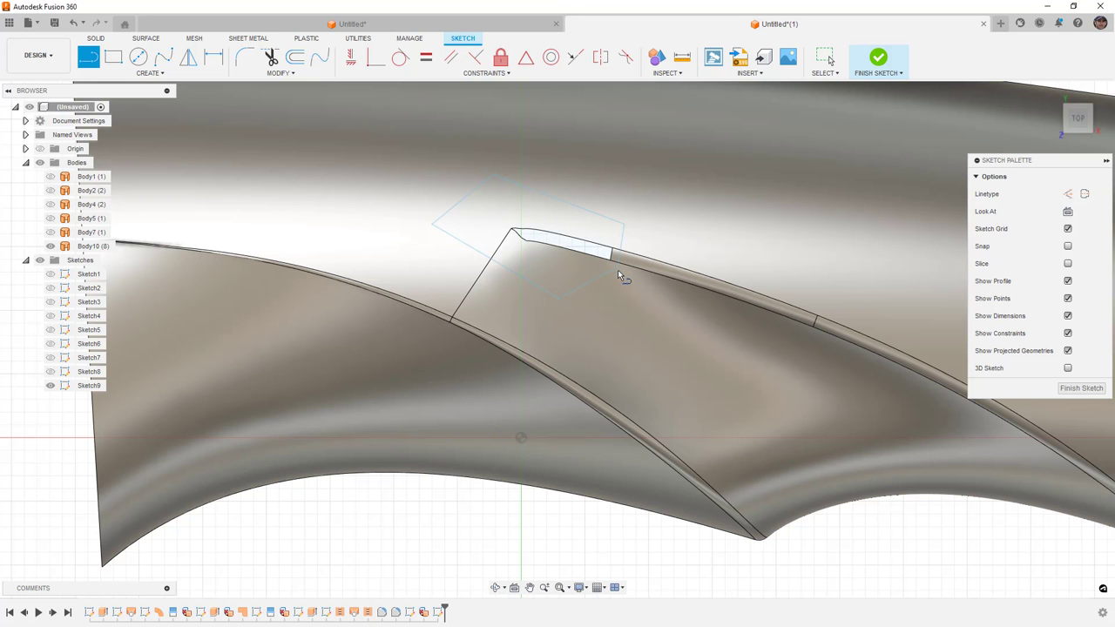
click(879, 58)
- Trim the outlined region out of the surface and hide Sketch9
click(319, 56)
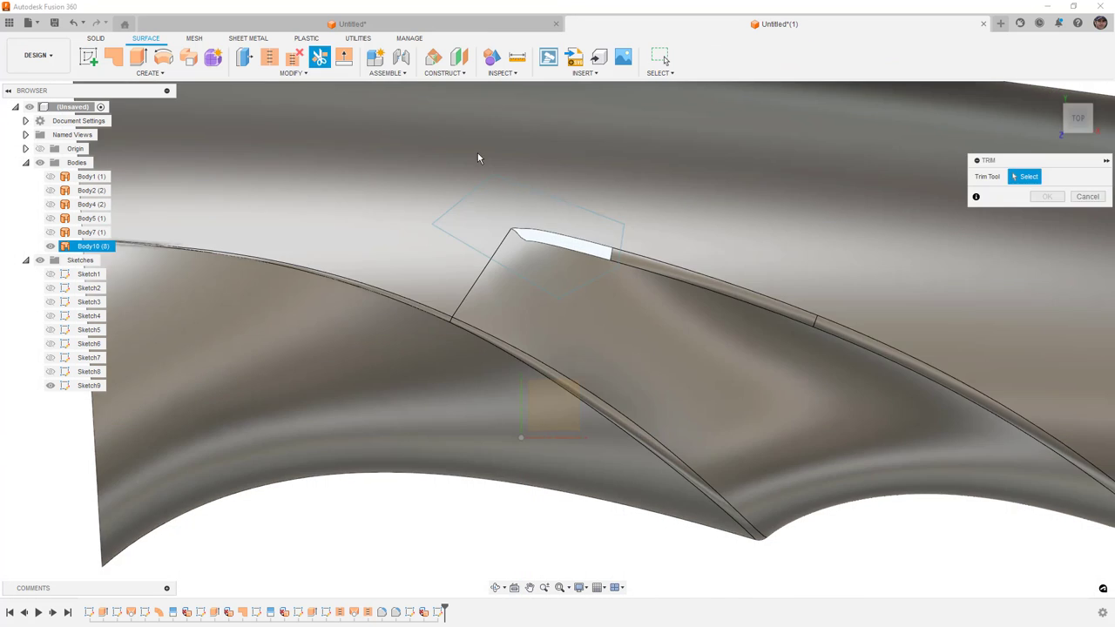
click(523, 207)
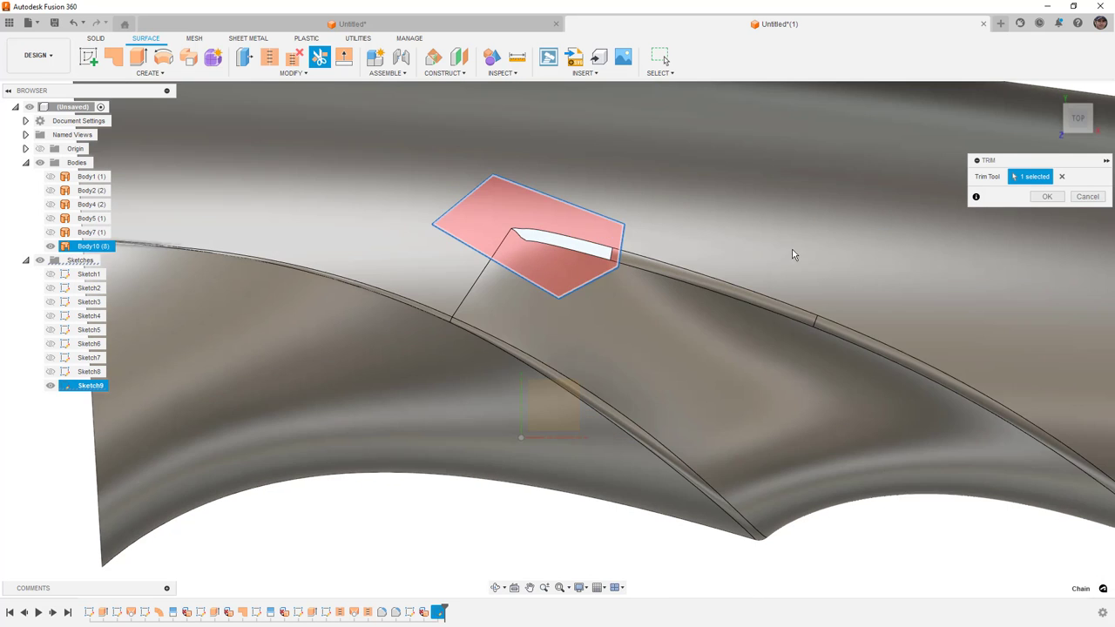
click(1045, 198)
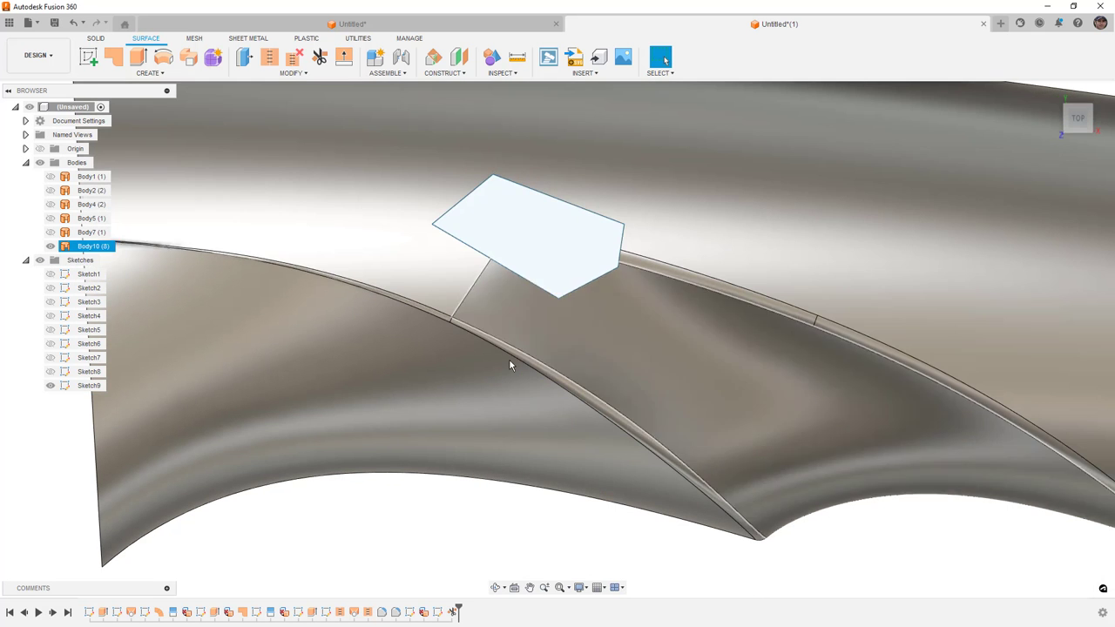
click(50, 386)
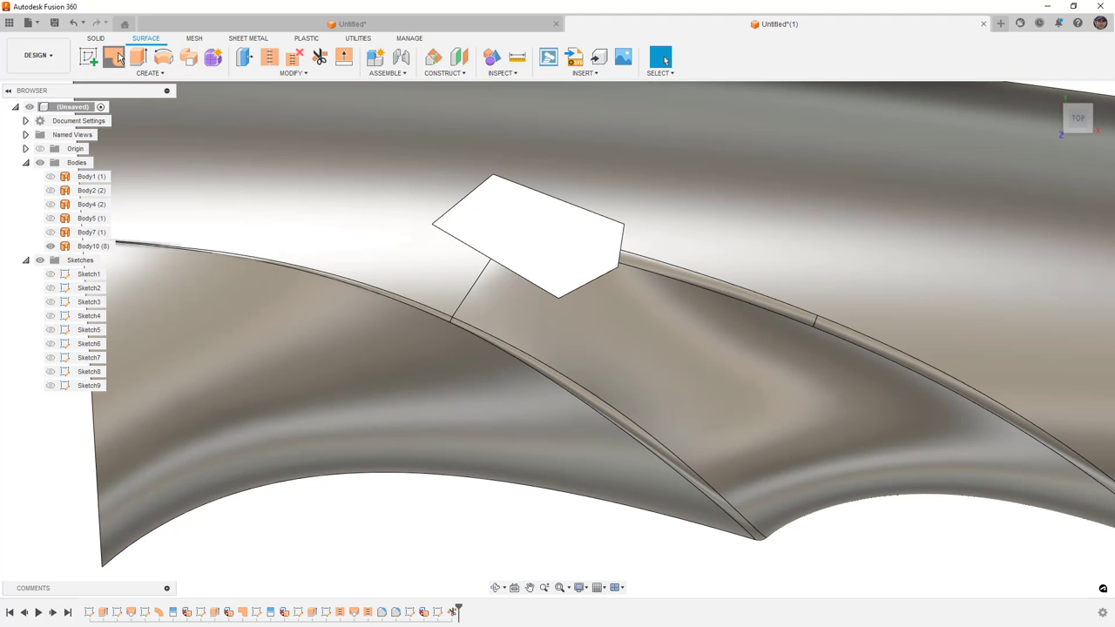
- Fill the hexagonal hole with a Tangent (G1) chained patch surface
click(116, 57)
click(549, 200)
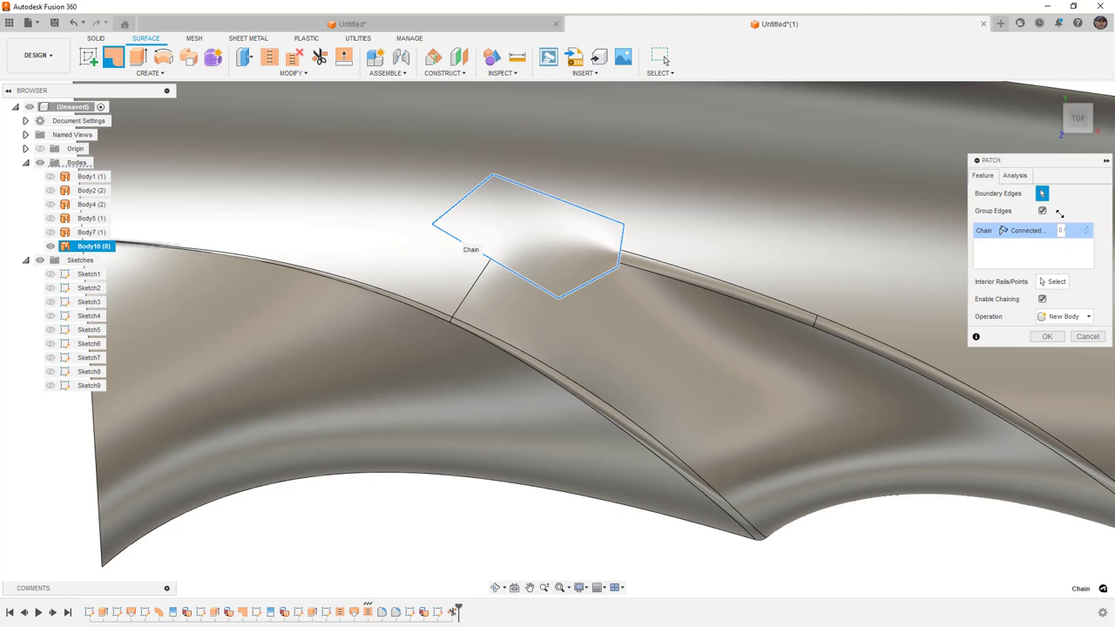
click(1025, 230)
click(1028, 248)
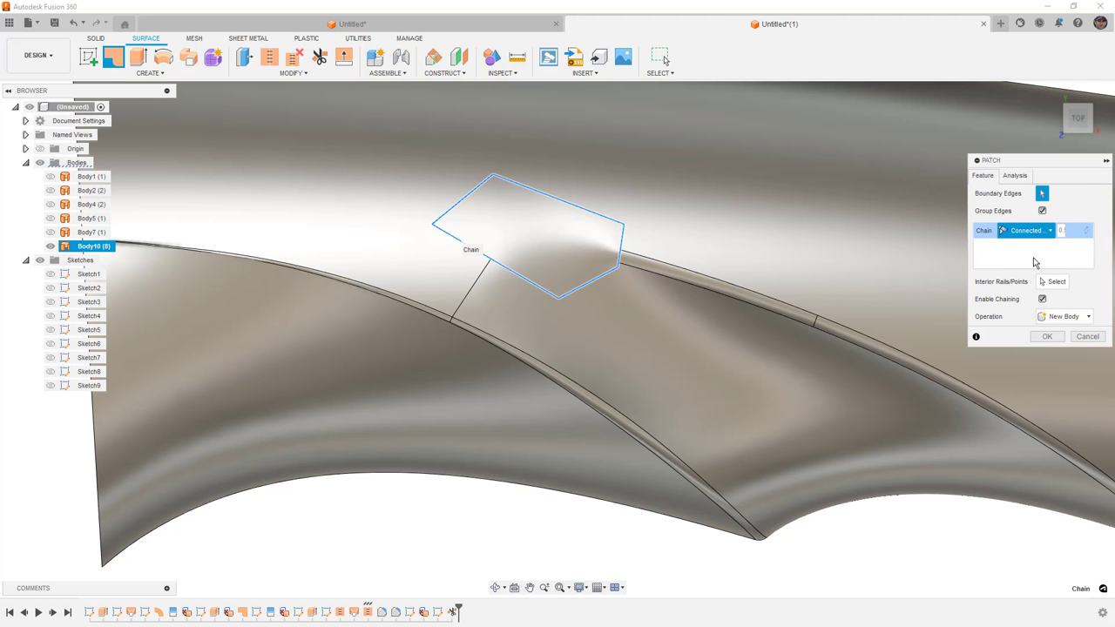
click(1055, 338)
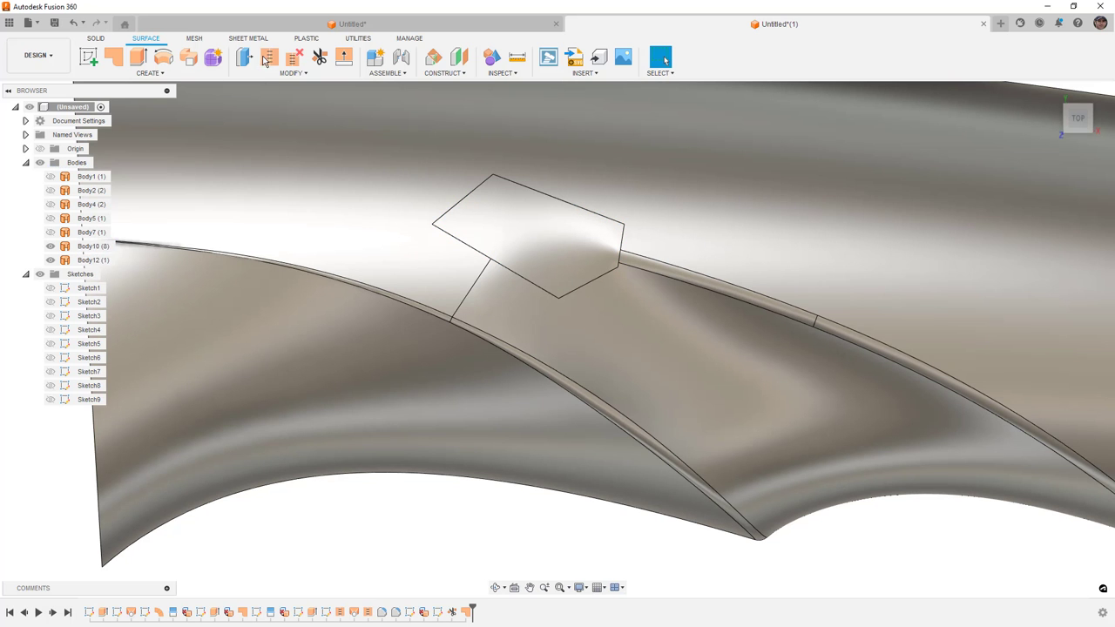
- Stitch Body10 and the patch Body12 into a single body, Body13
click(269, 57)
click(560, 238)
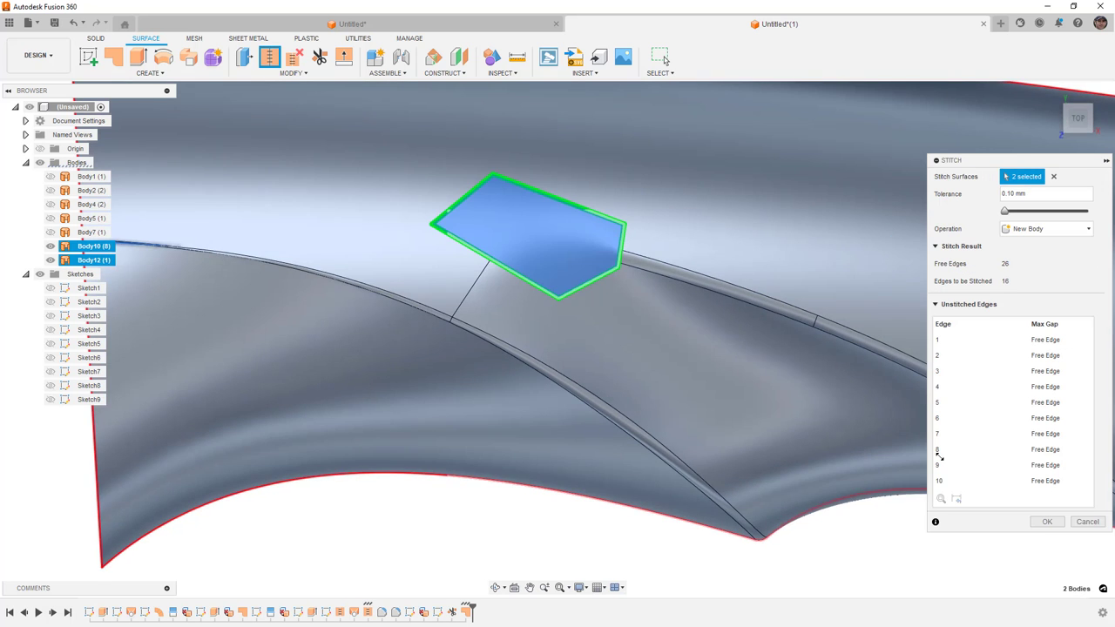
click(1047, 522)
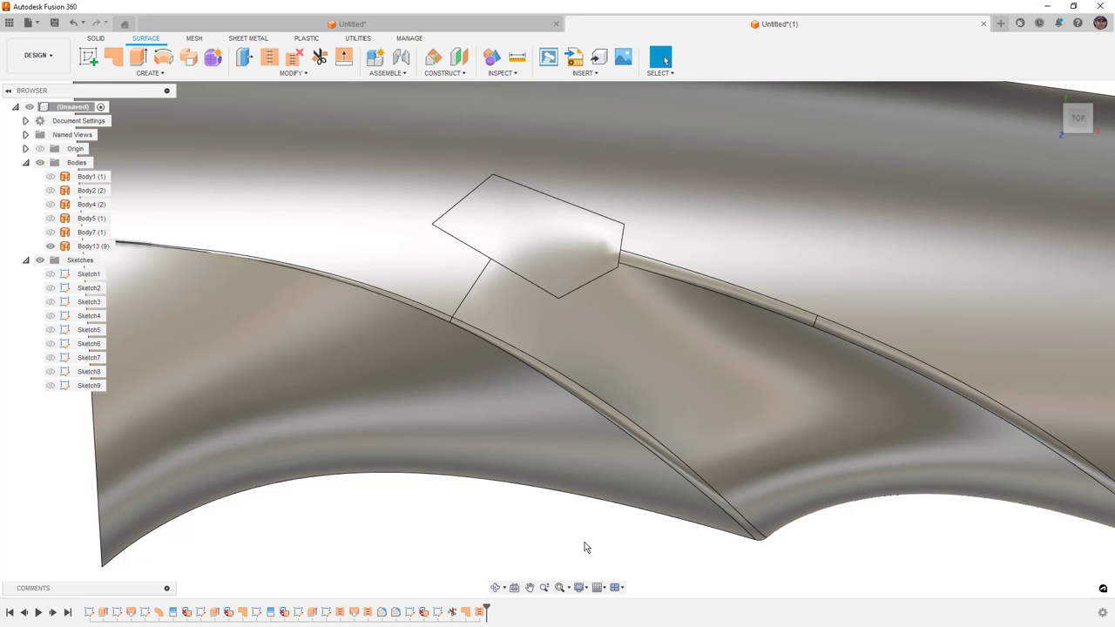
click(560, 468)
- Inspect the seam and make Body2 and Body4 visible again
mouse_move(561, 468)
shift+middle_down()
mouse_move(562, 446)
mouse_move(543, 468)
mouse_move(563, 487)
mouse_move(570, 472)
mouse_move(552, 465)
mouse_move(567, 465)
mouse_move(542, 468)
shift+middle_up()
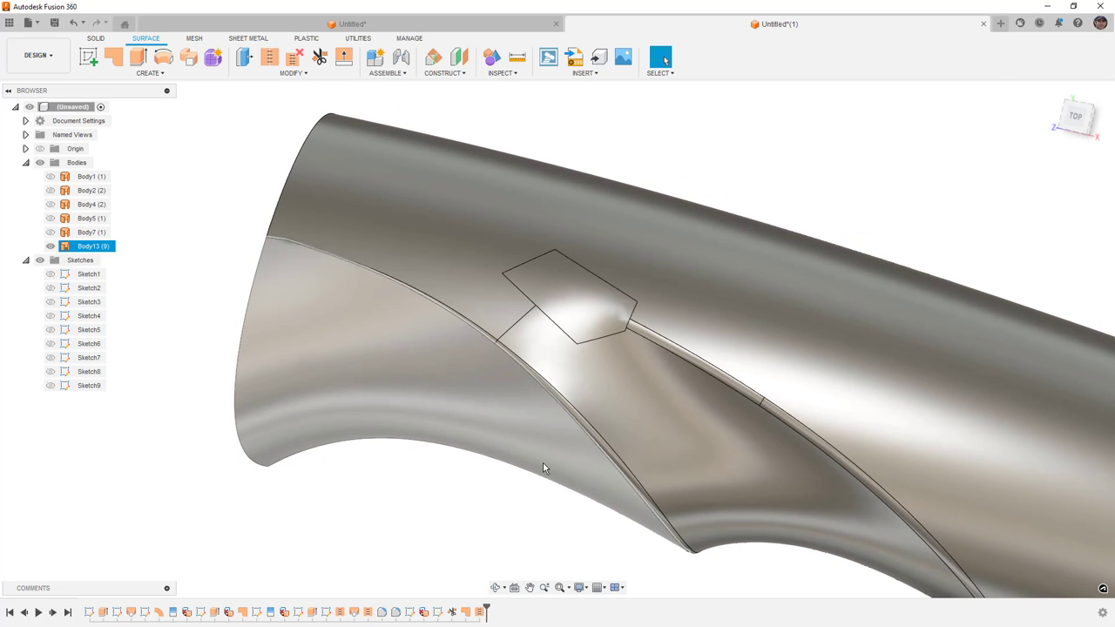
scroll(297, 233, up, 5)
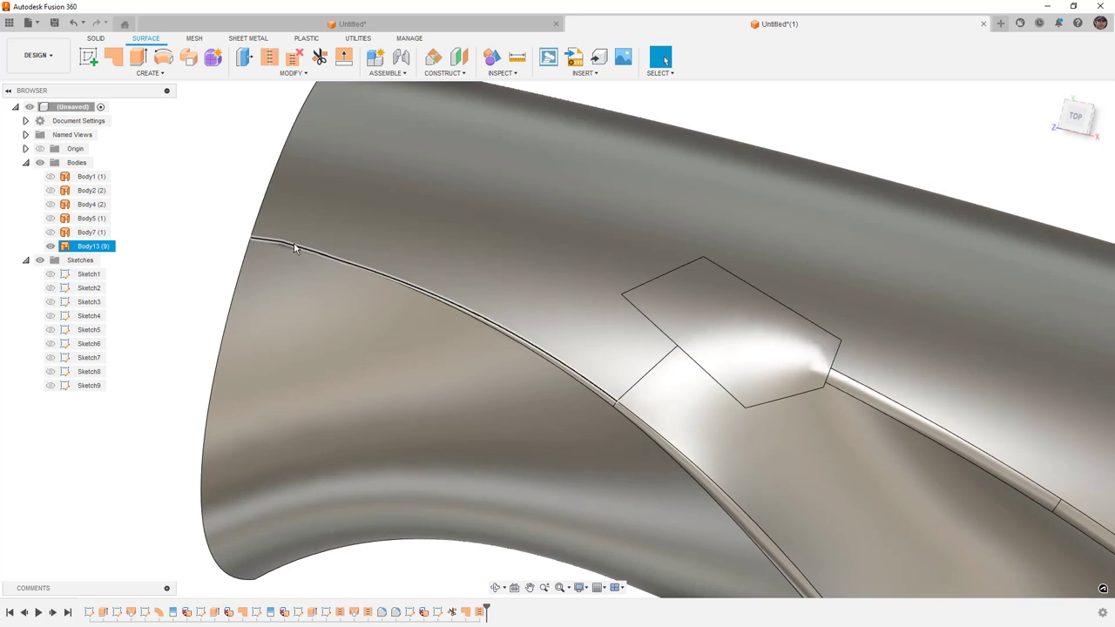
shift+middle_drag(295, 259, 348, 256)
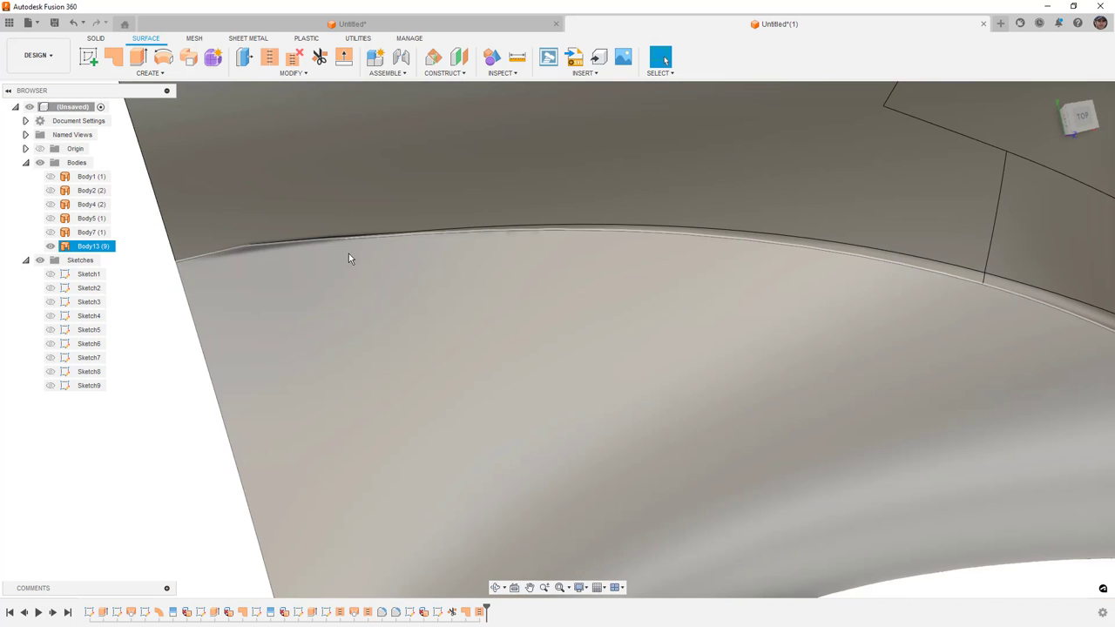
click(83, 177)
click(50, 190)
click(51, 204)
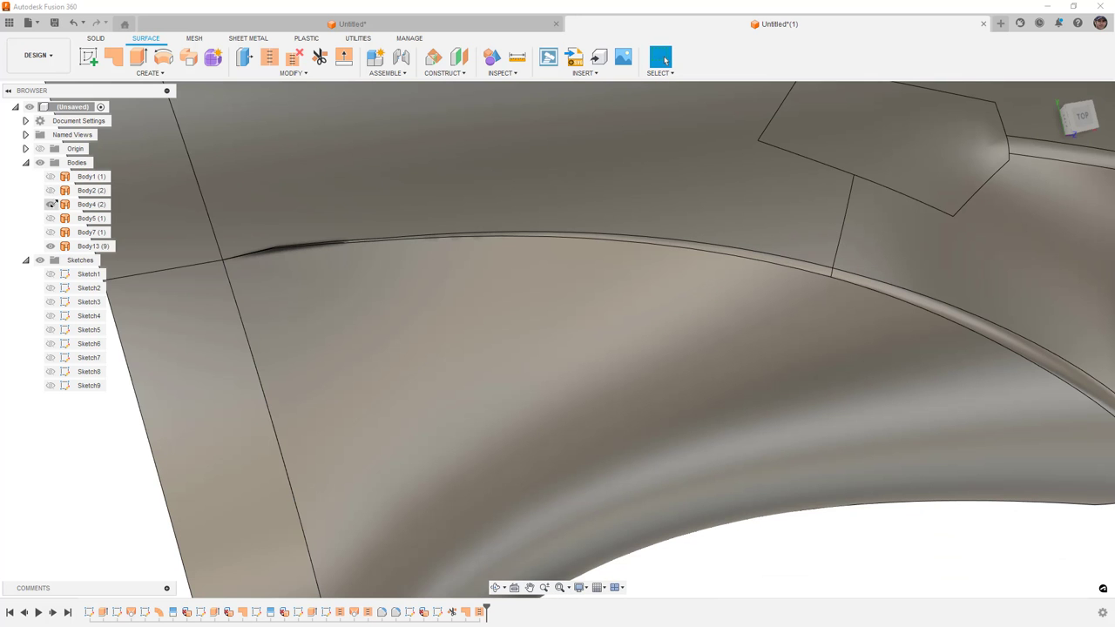
click(92, 246)
- Switch to the TOP view and start a new sketch
scroll(414, 277, down, 3)
scroll(558, 294, down, 2)
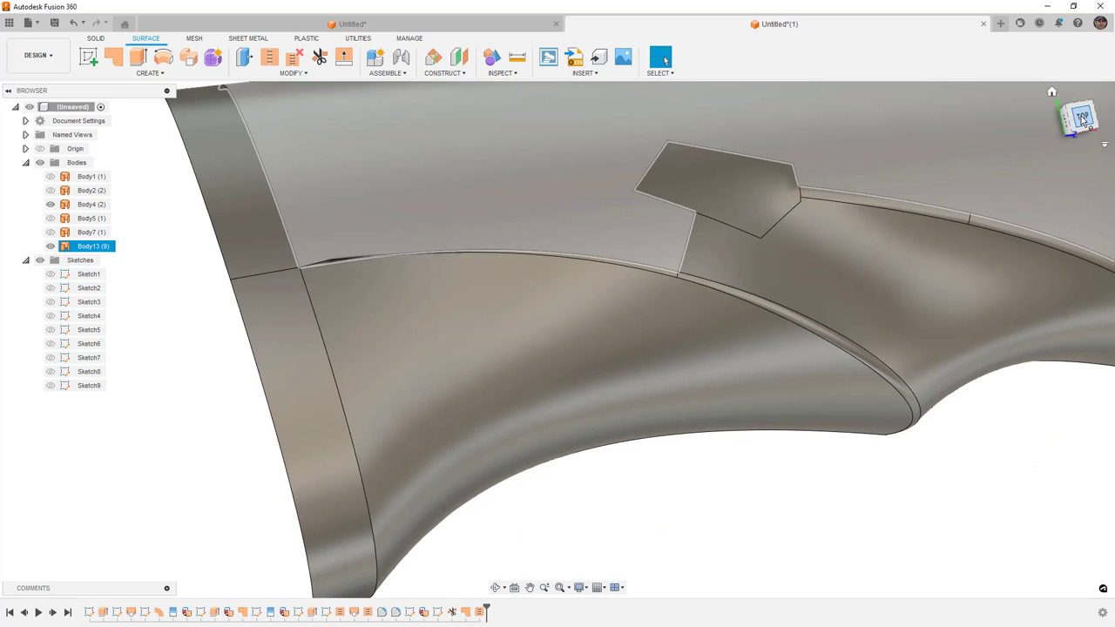
click(1083, 119)
scroll(409, 244, up, 2)
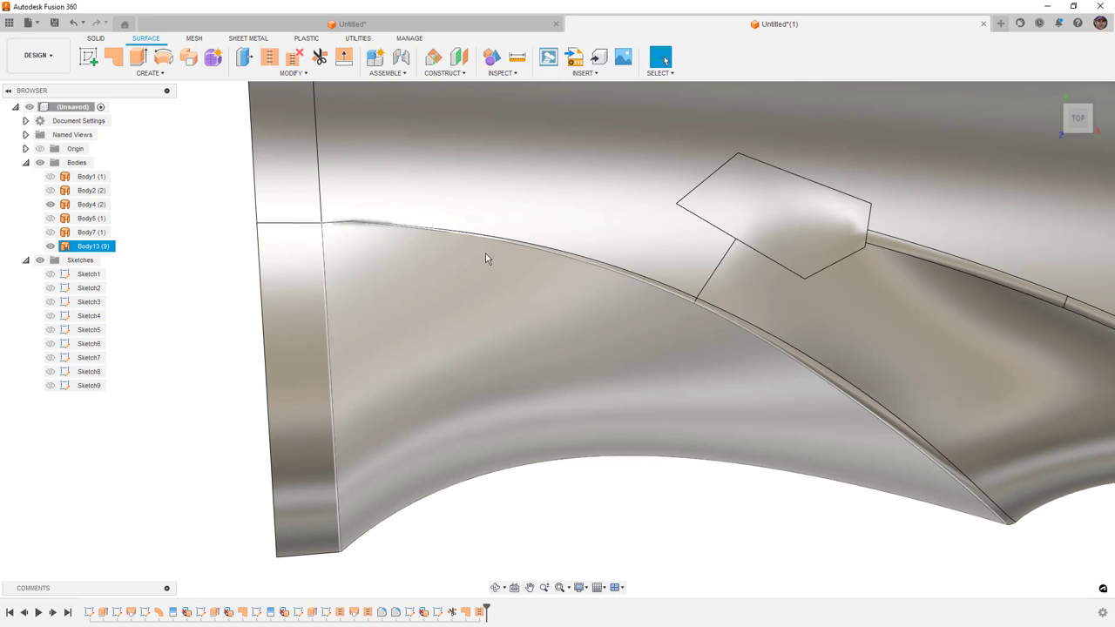
click(88, 56)
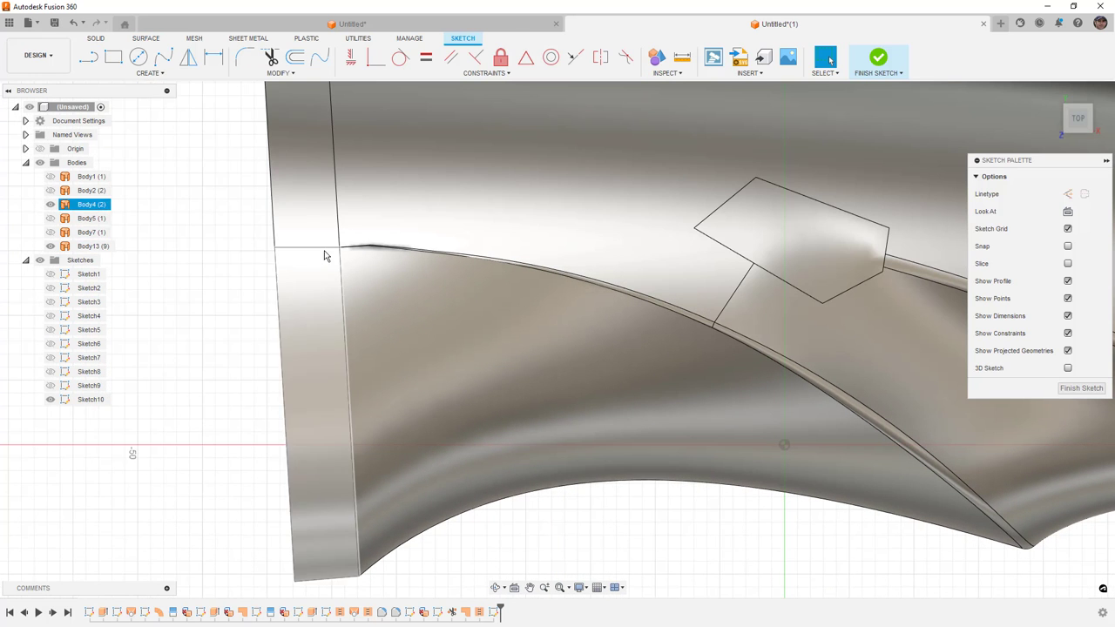
- Draw a closed rectangular line outline around the slot at the handle's left end, then finish Sketch10
click(113, 57)
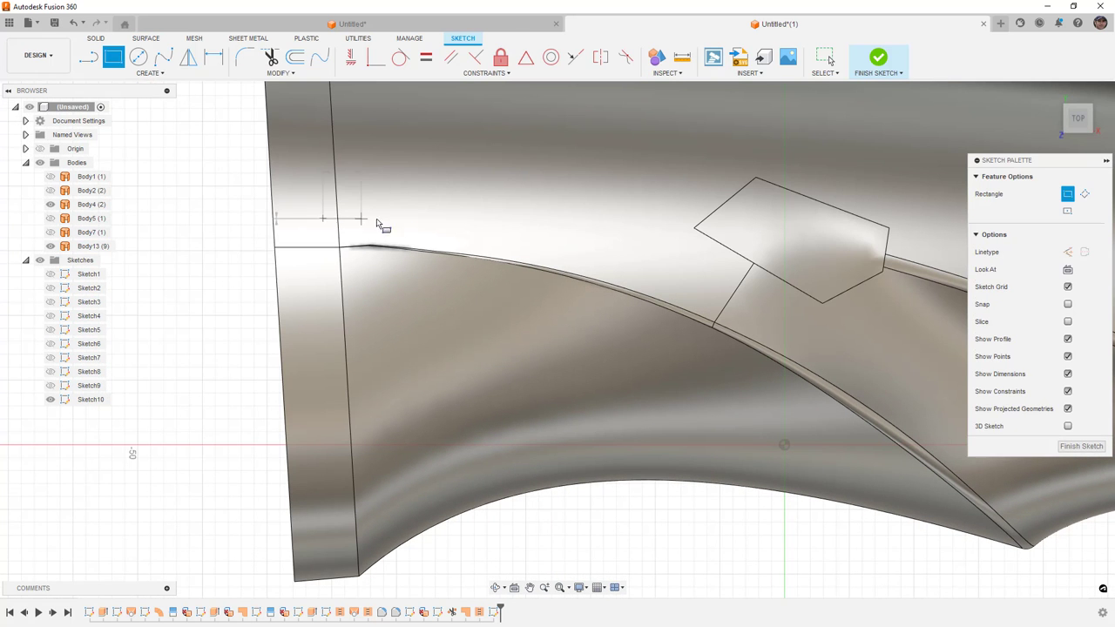
click(522, 220)
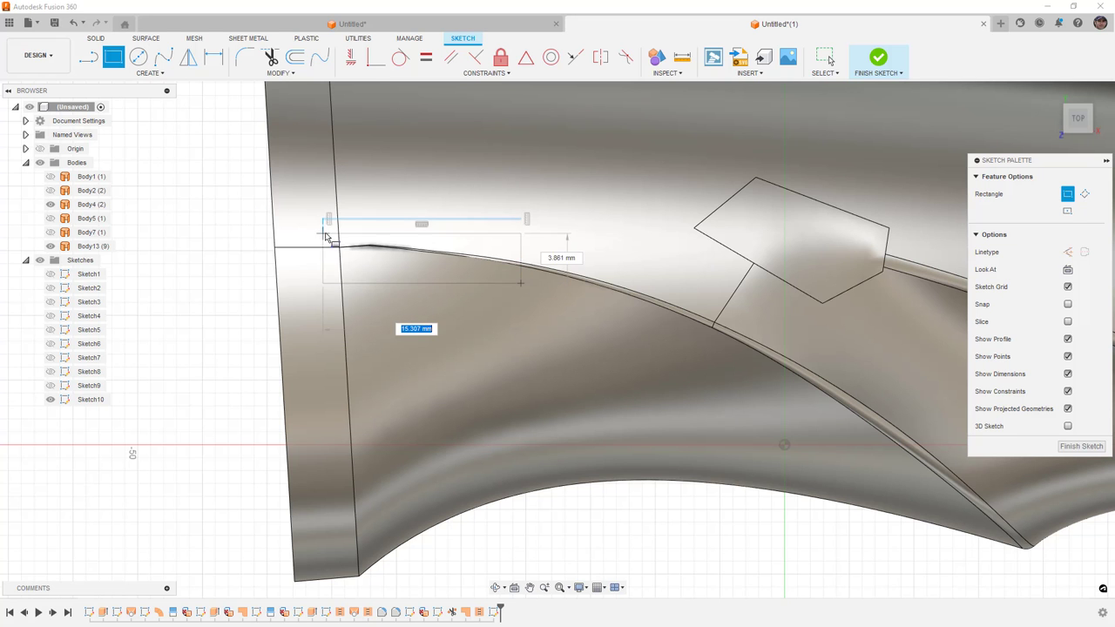
click(332, 289)
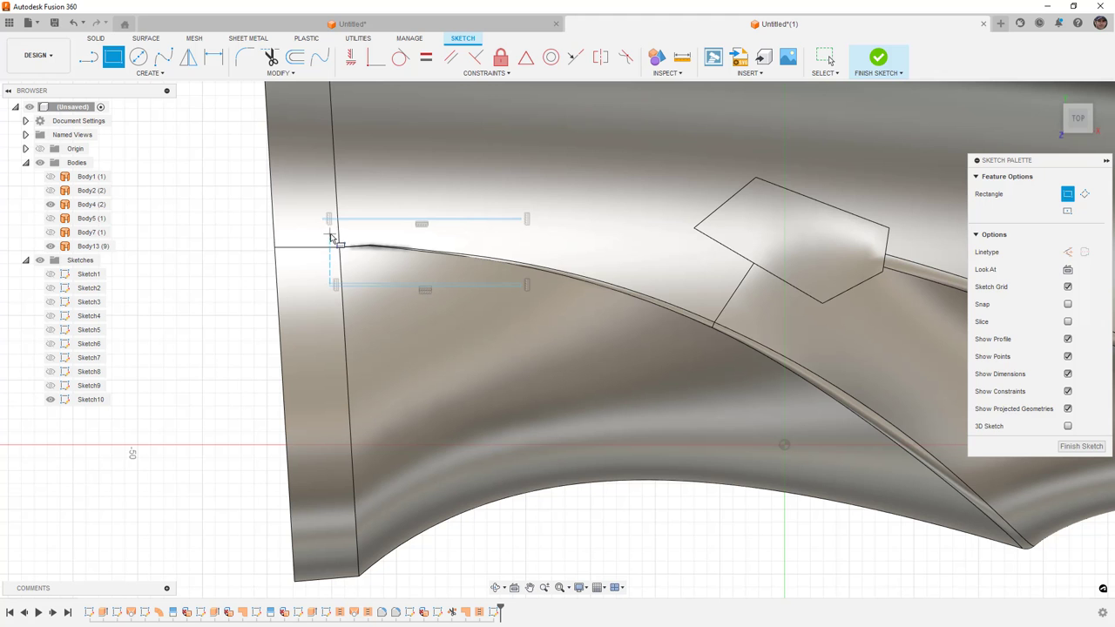
key(Escape)
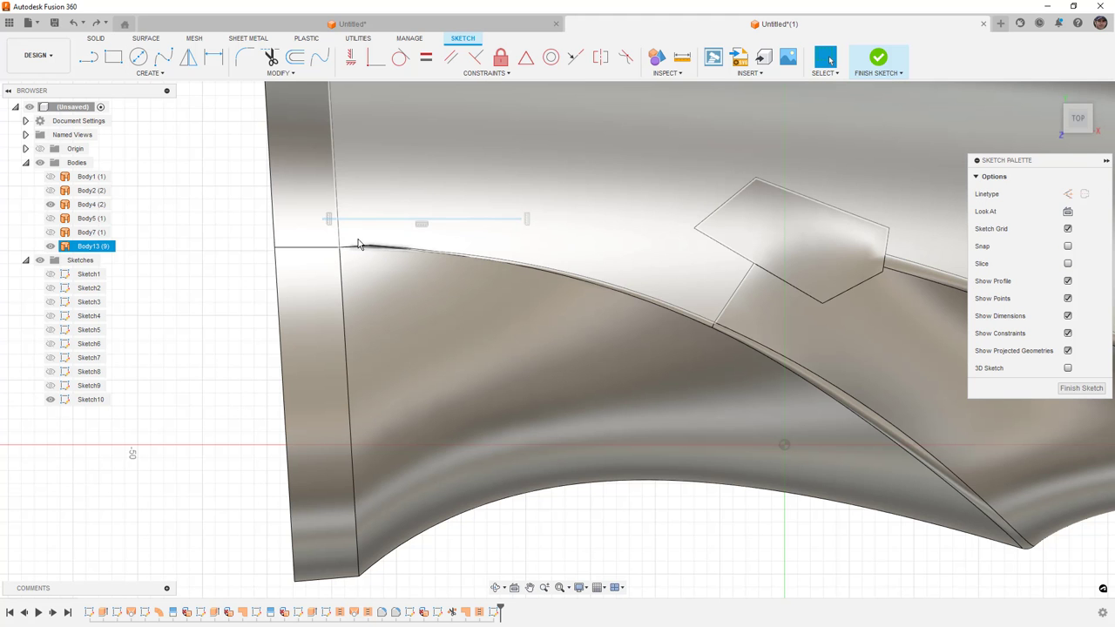
key(l)
click(327, 221)
click(541, 231)
click(541, 285)
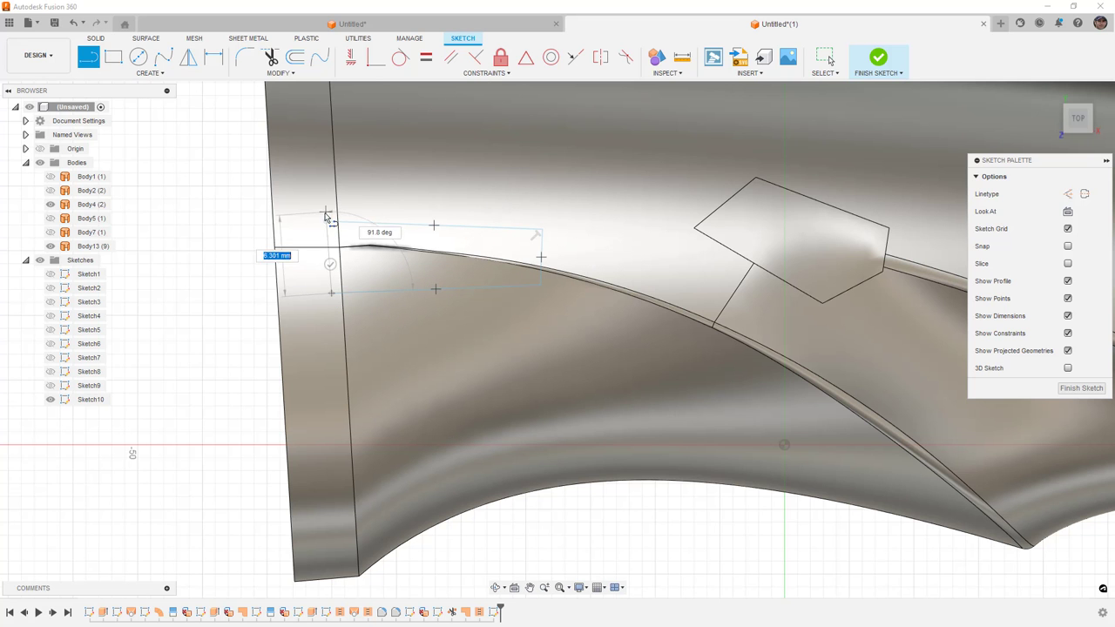
click(876, 59)
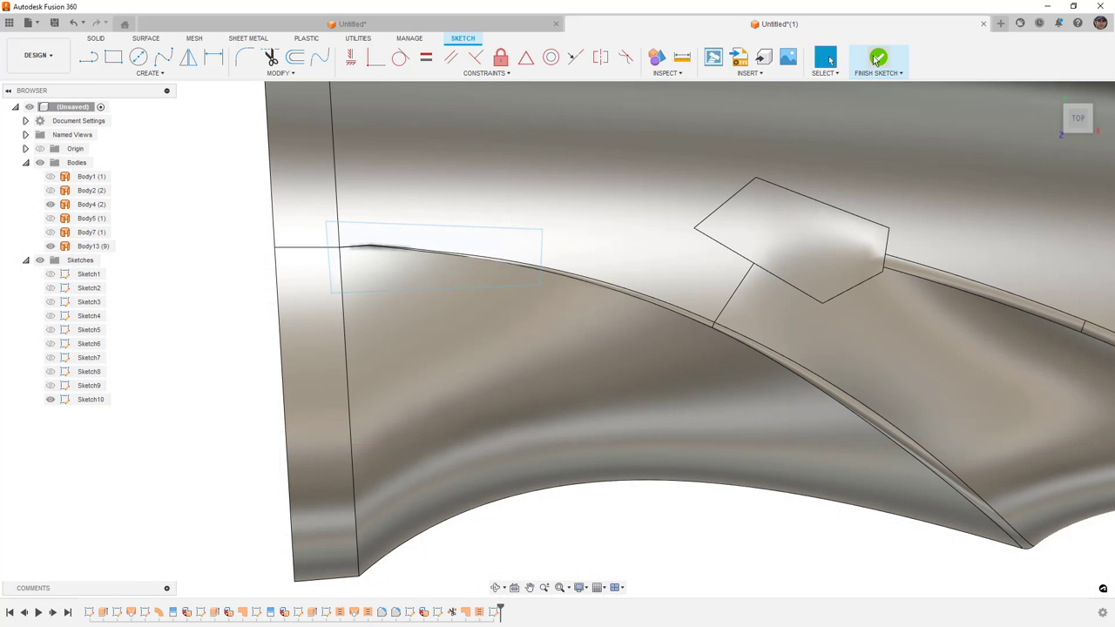
- Trim the rectangular region out of the surface using Sketch10 as the cutting tool
click(319, 57)
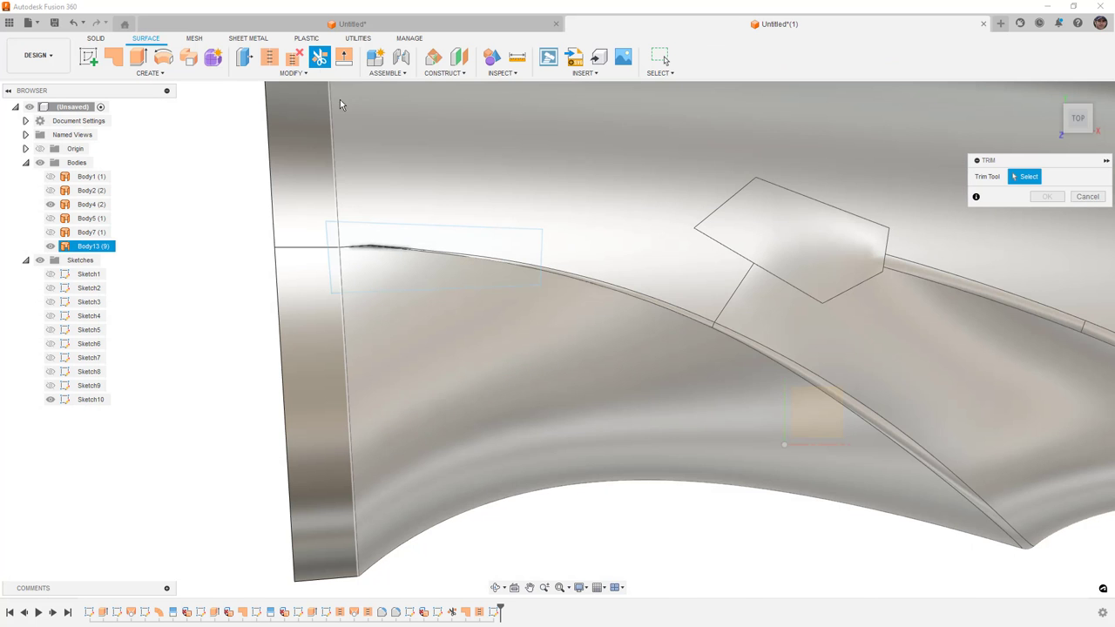
click(439, 231)
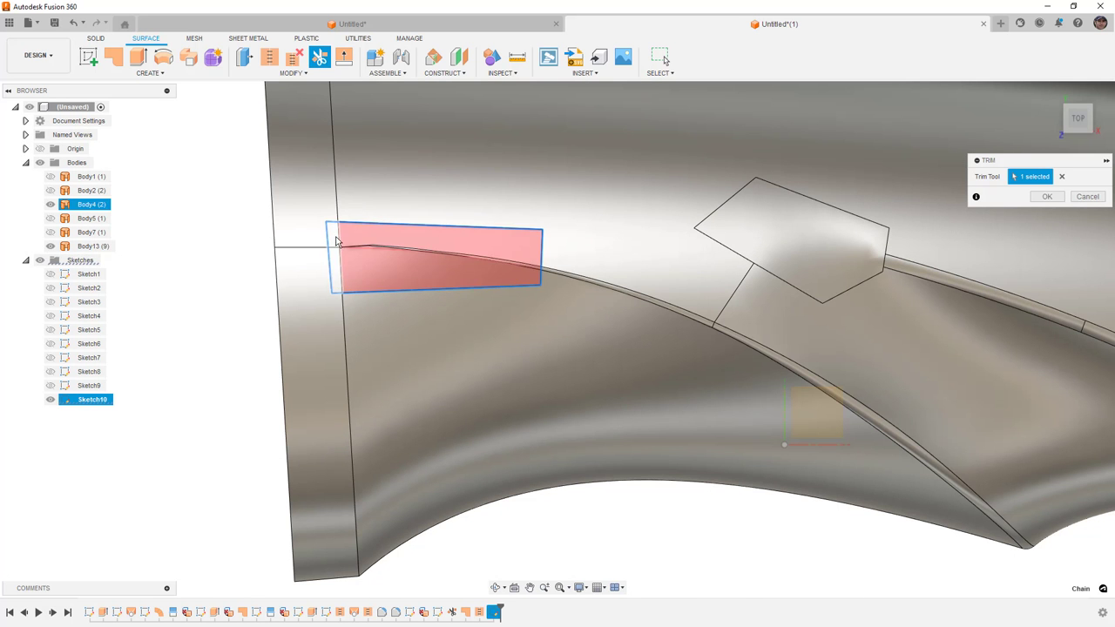
click(338, 242)
click(1047, 196)
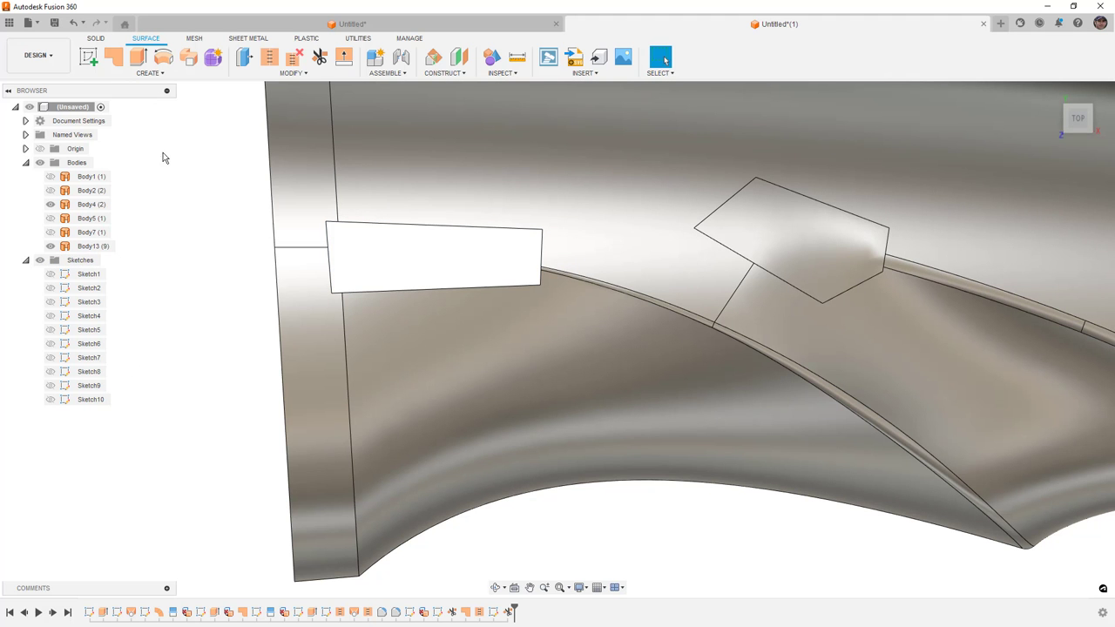
- Try patching the opening from its edges, then cancel the attempt
click(113, 57)
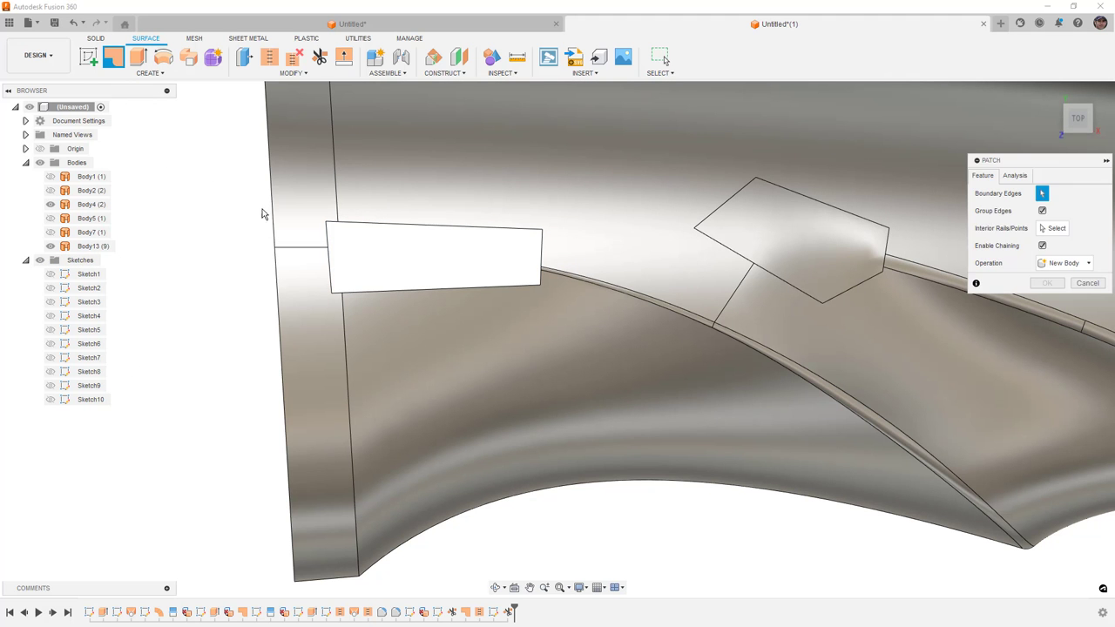
click(375, 233)
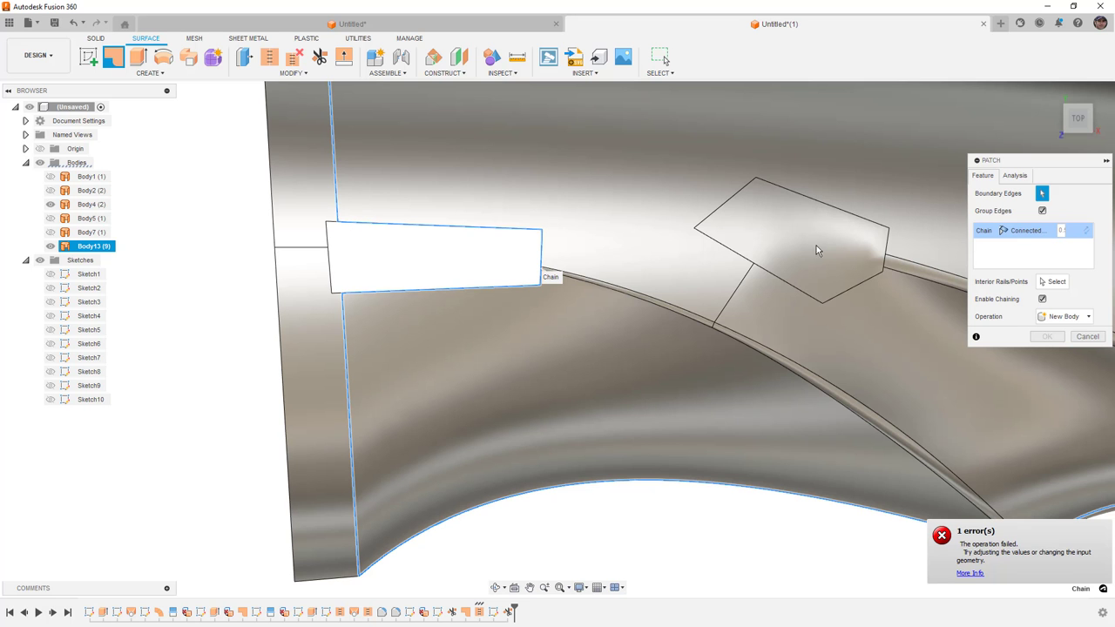
click(1086, 337)
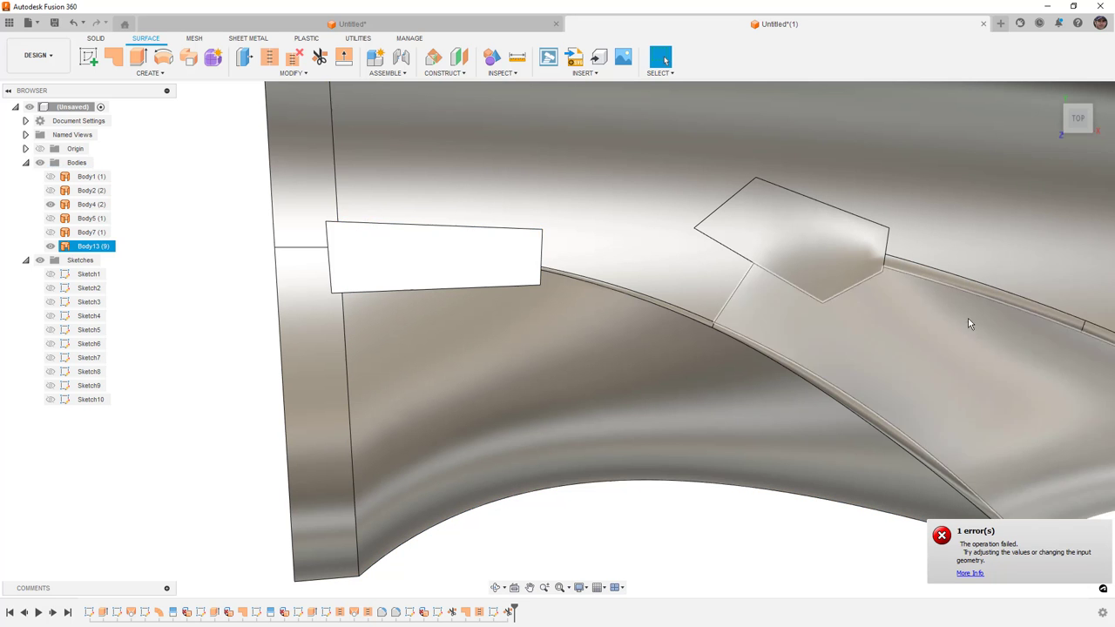
- Retry the patch with the hole's top and left edges, then cancel it
click(113, 57)
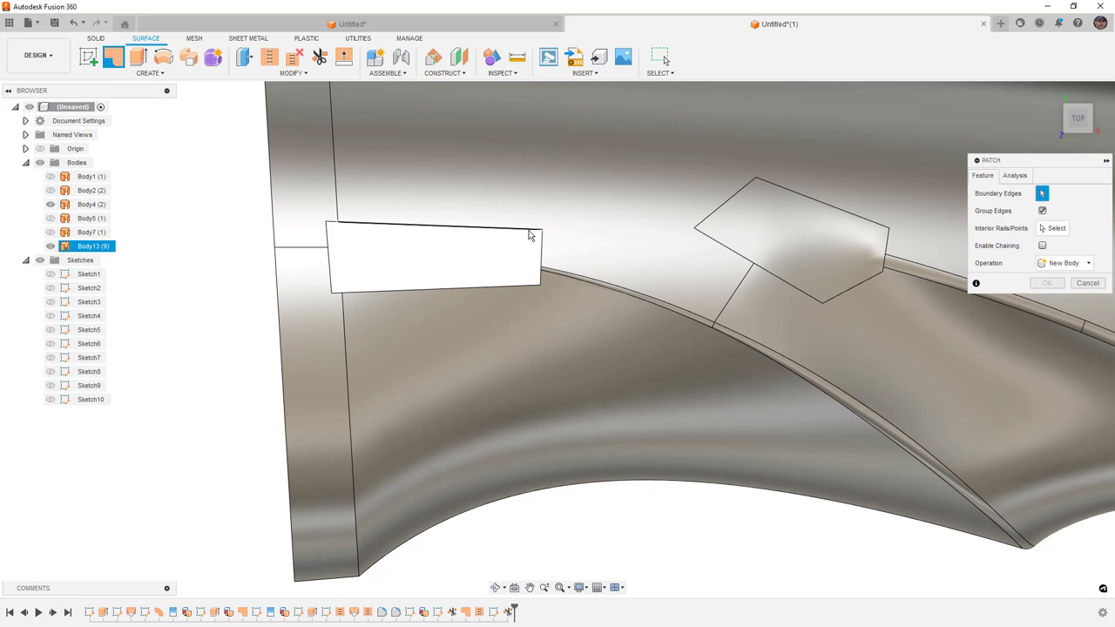
click(528, 228)
scroll(546, 276, up, 2)
scroll(546, 276, up, 2)
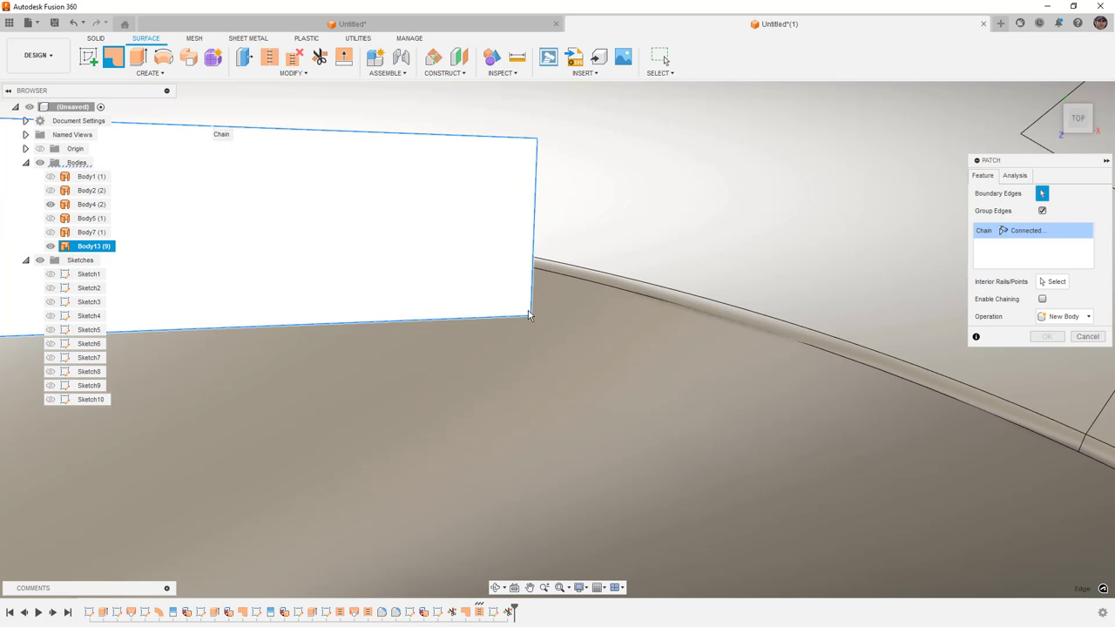
scroll(517, 318, down, 2)
click(158, 318)
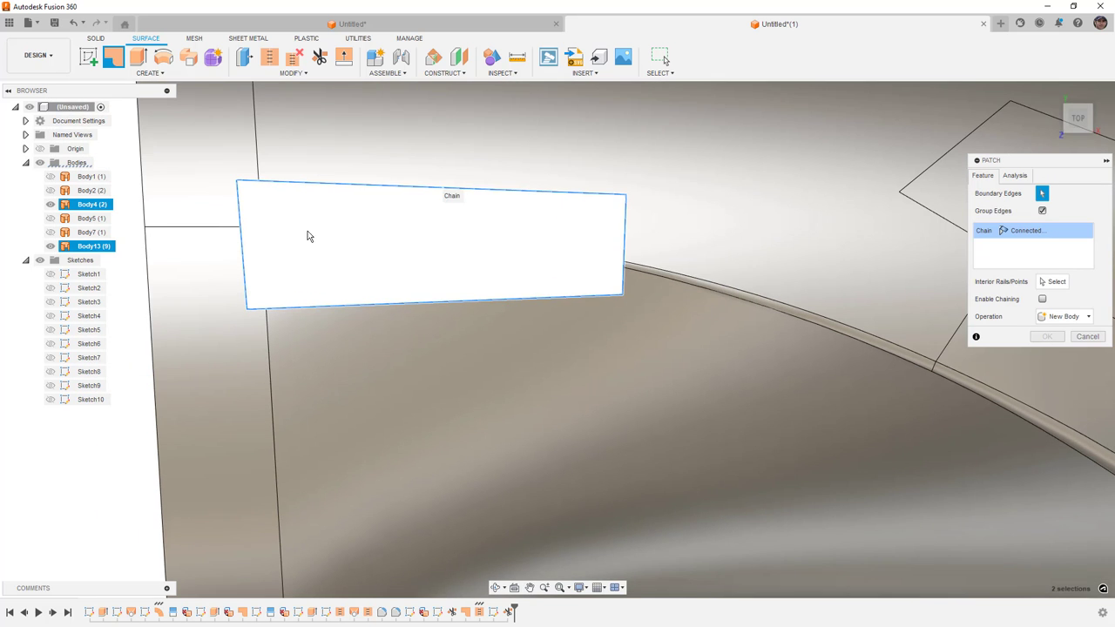
scroll(262, 187, up, 4)
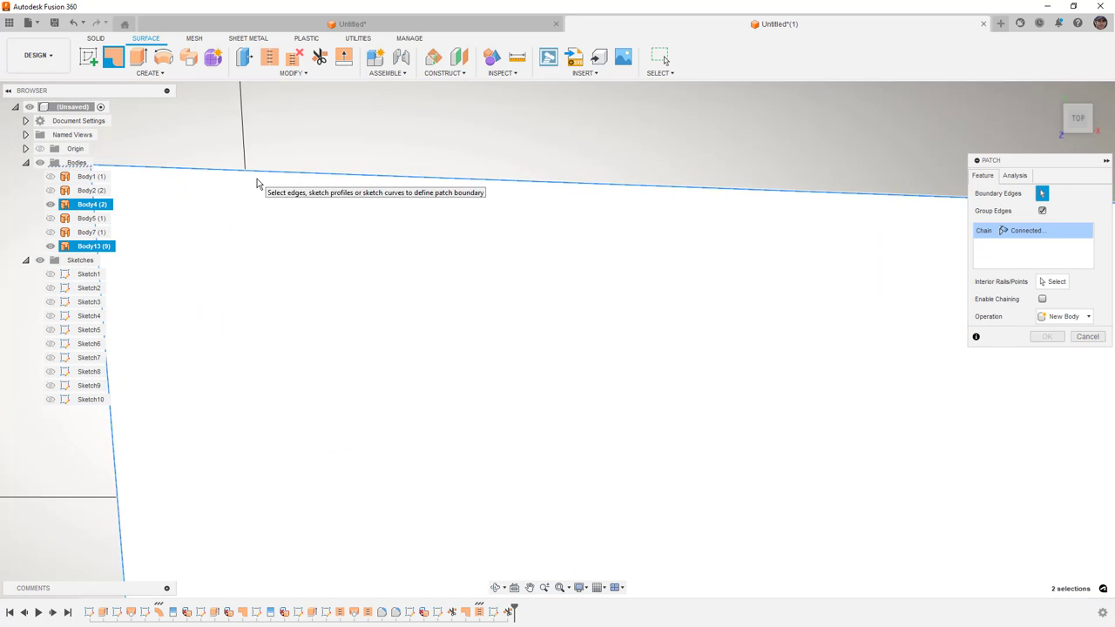
scroll(257, 186, down, 3)
middle_drag(718, 309, 311, 274)
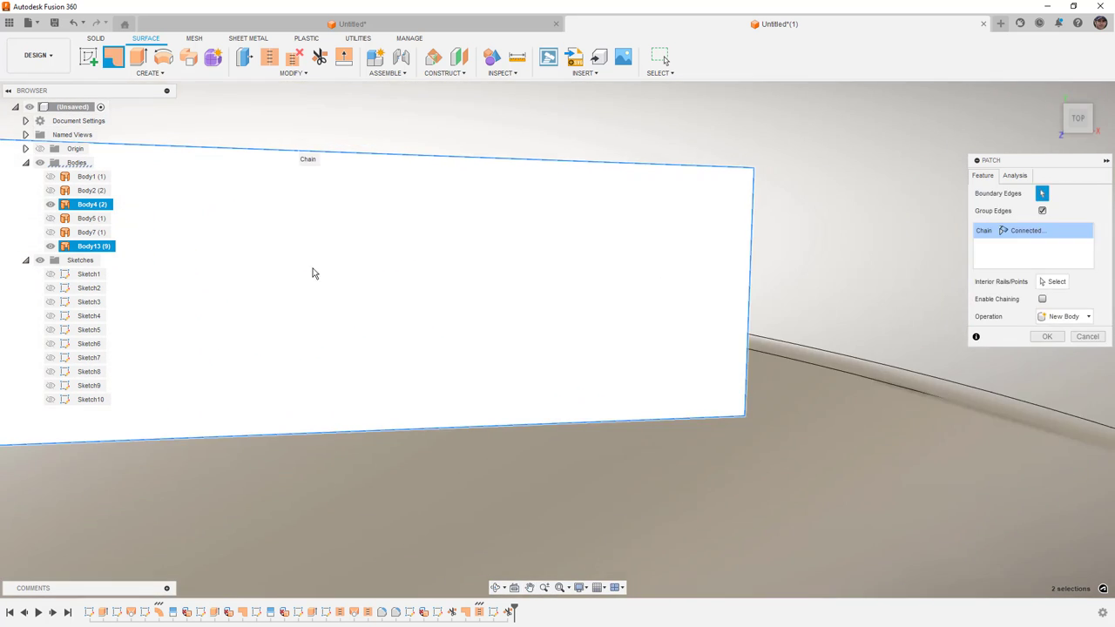
scroll(750, 353, down, 1)
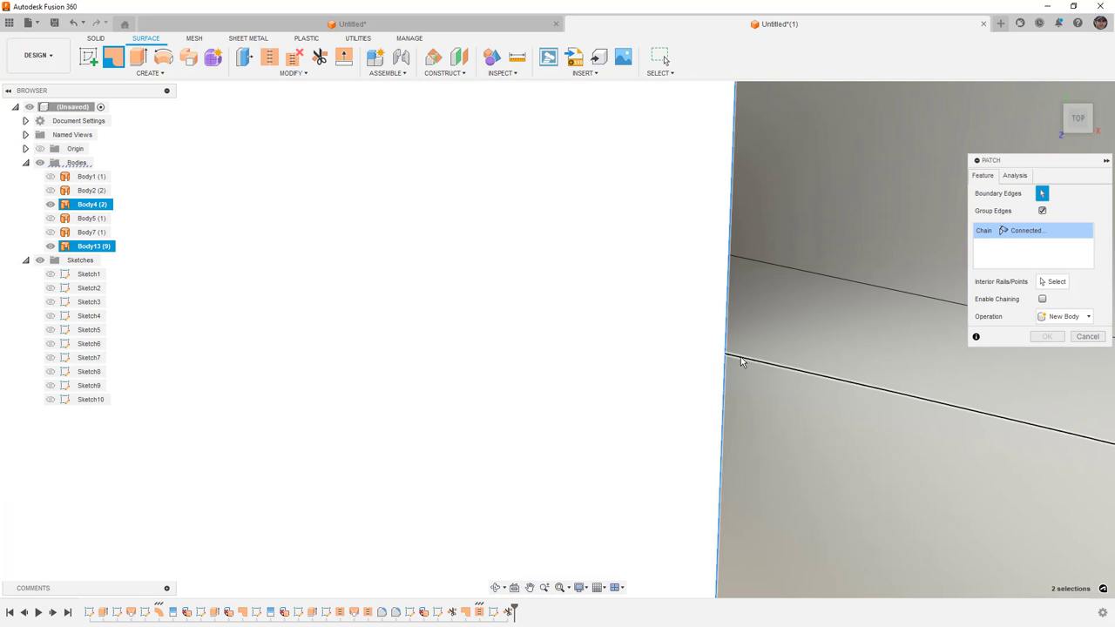
scroll(743, 357, down, 3)
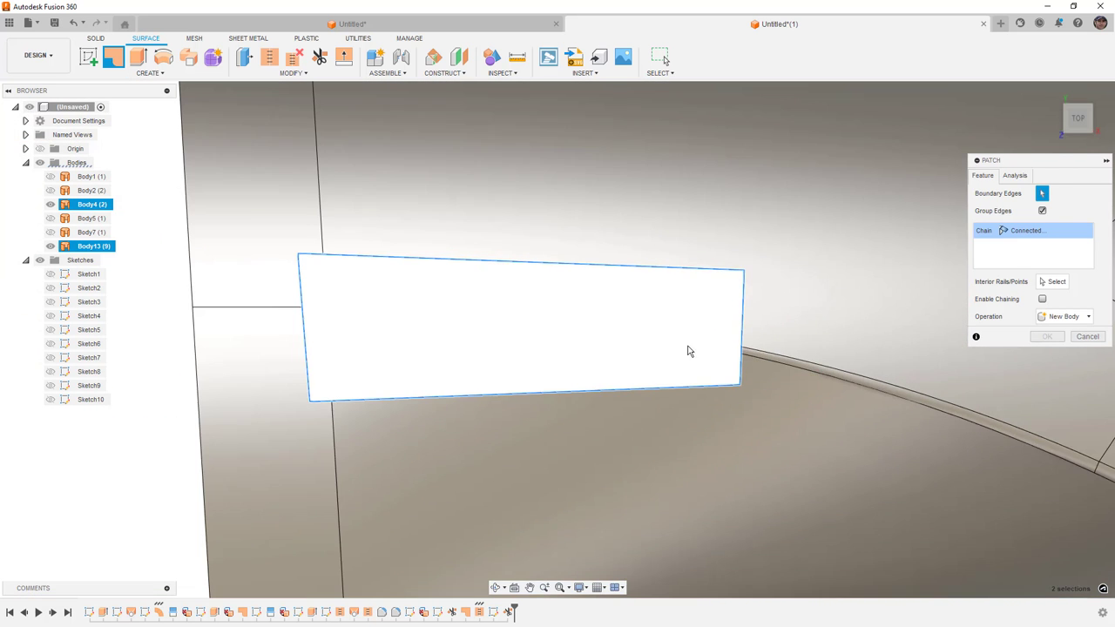
click(1087, 338)
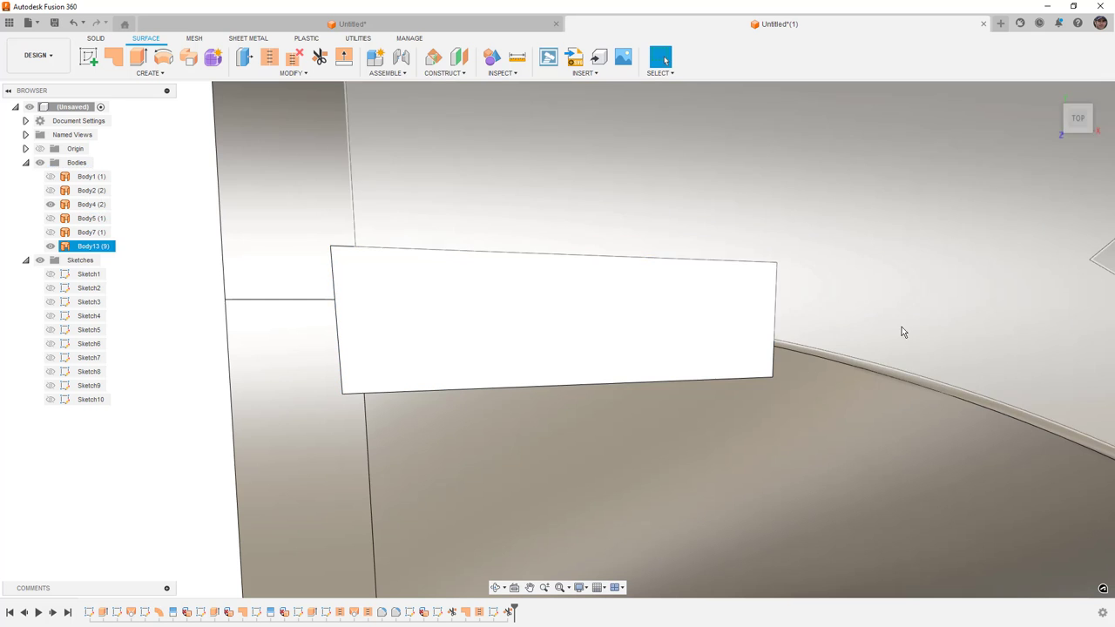
- Stitch Body13 and Body4 into one body, Body14
click(269, 56)
click(278, 217)
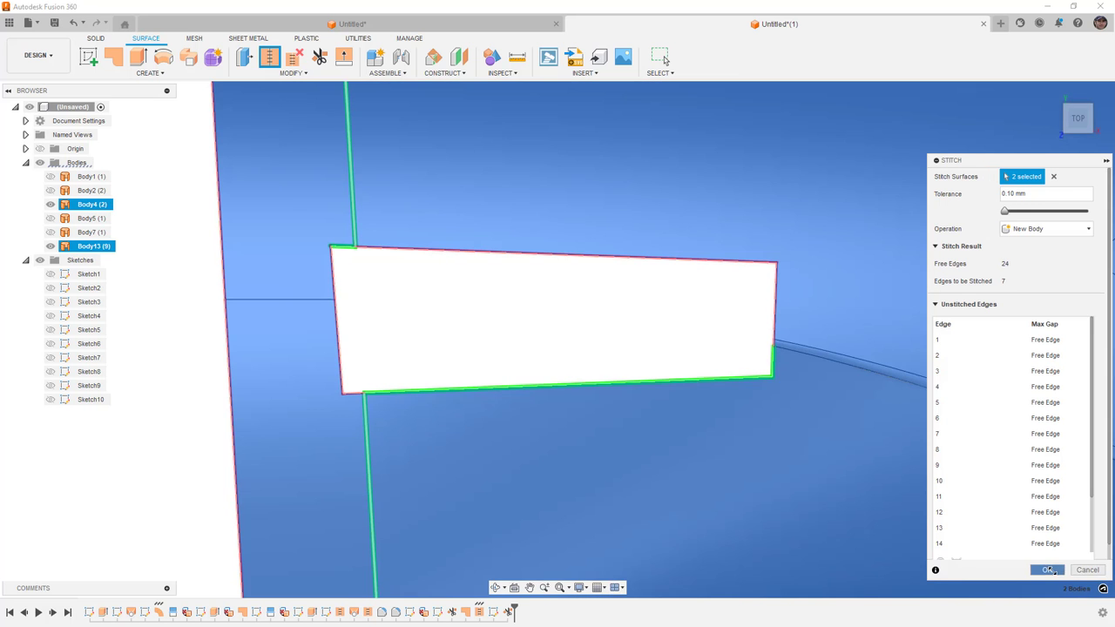
click(1048, 570)
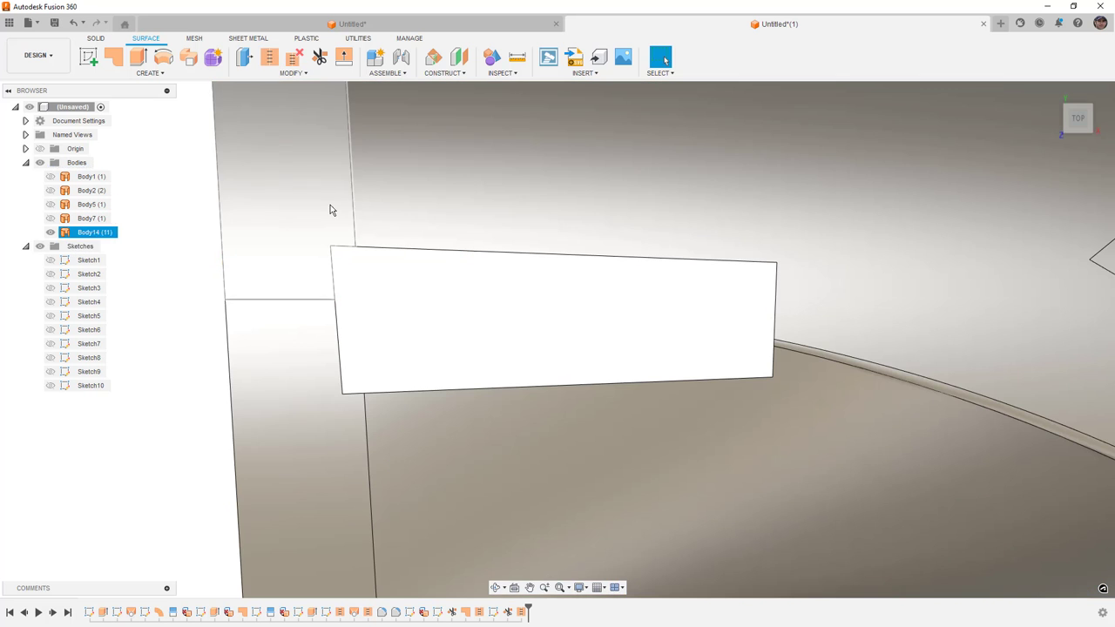
- Patch the rectangular hole with Tangent continuity, creating Body15
click(113, 57)
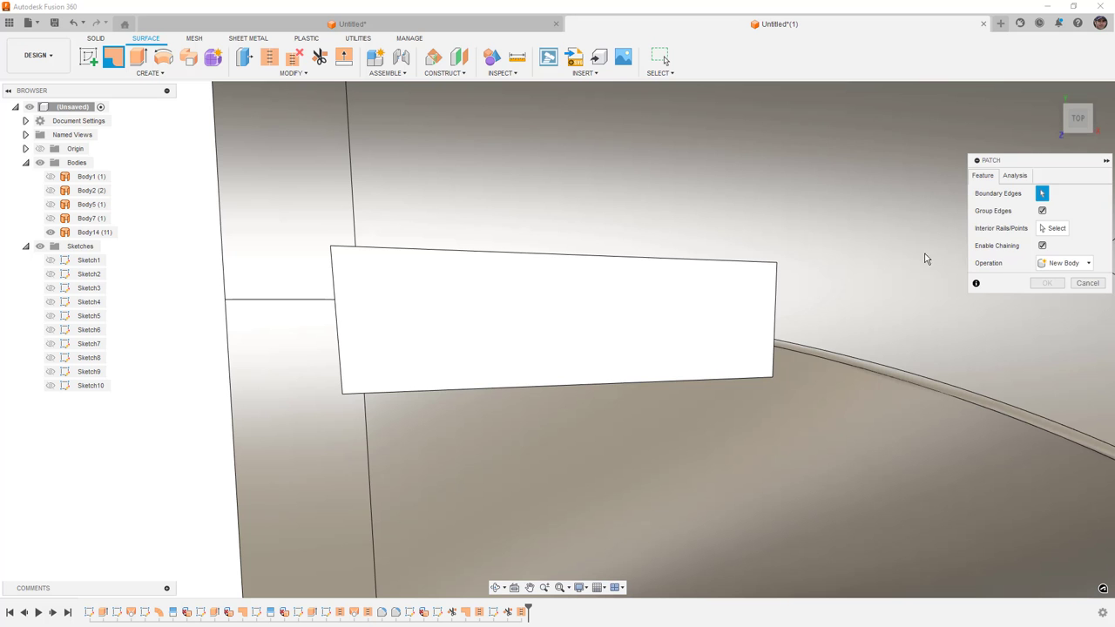
click(773, 347)
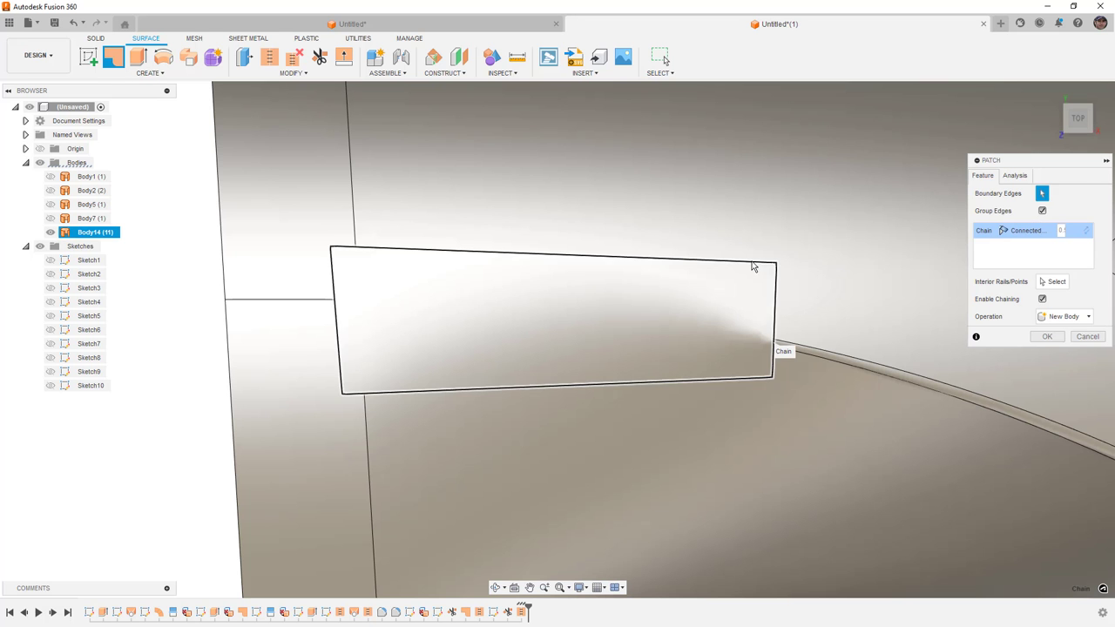
click(1031, 231)
click(1035, 256)
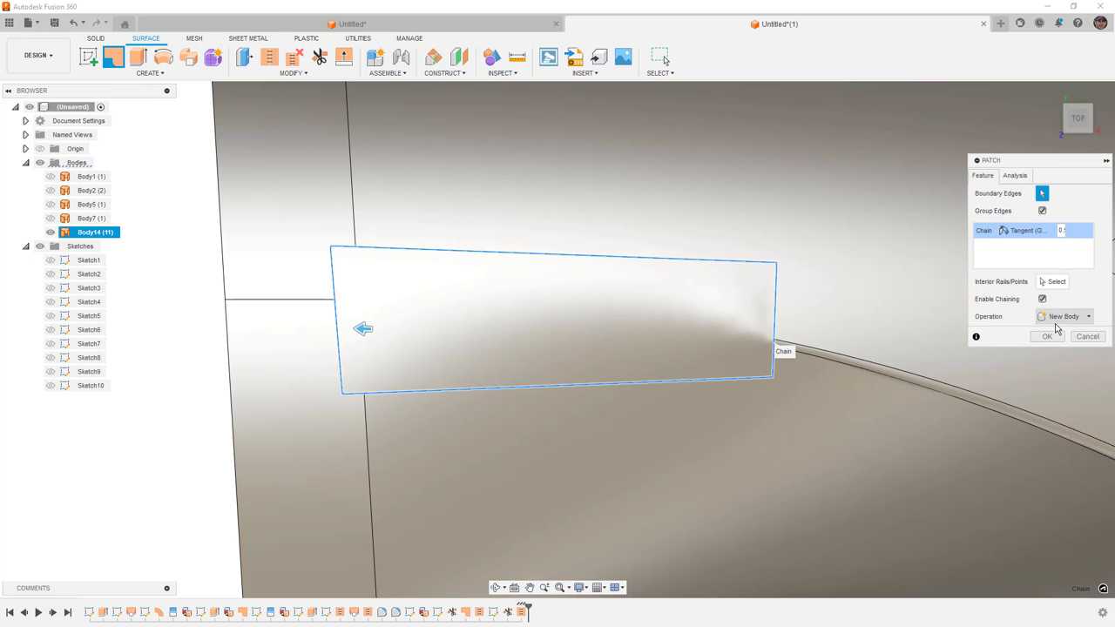
click(1048, 338)
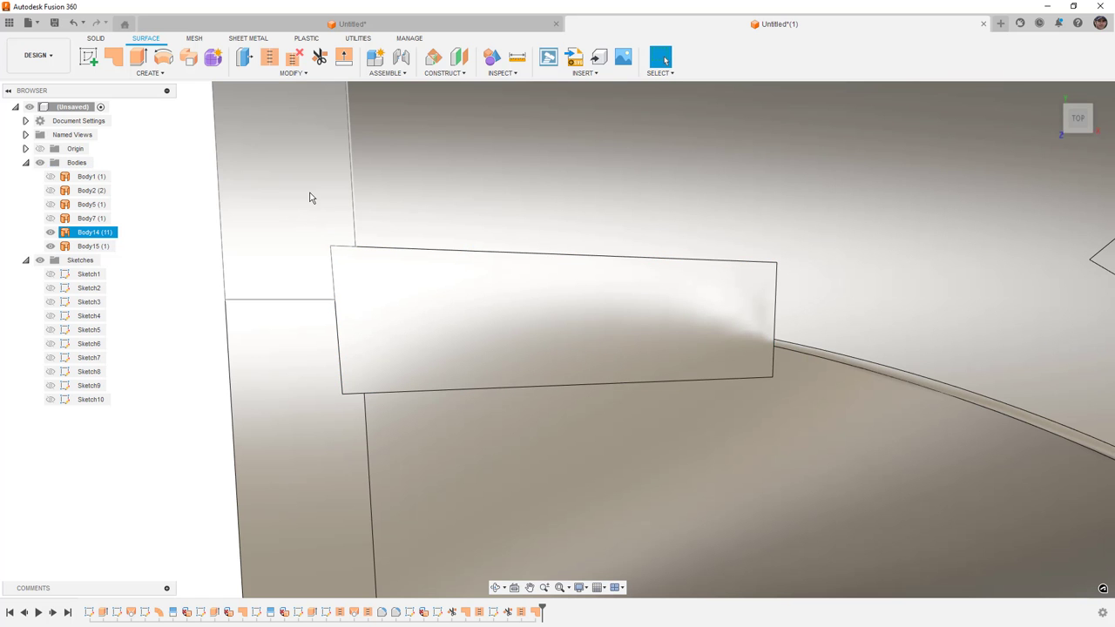
- Select Body15 and Body14, clear the selection, and zoom out to view the whole handle
click(353, 272)
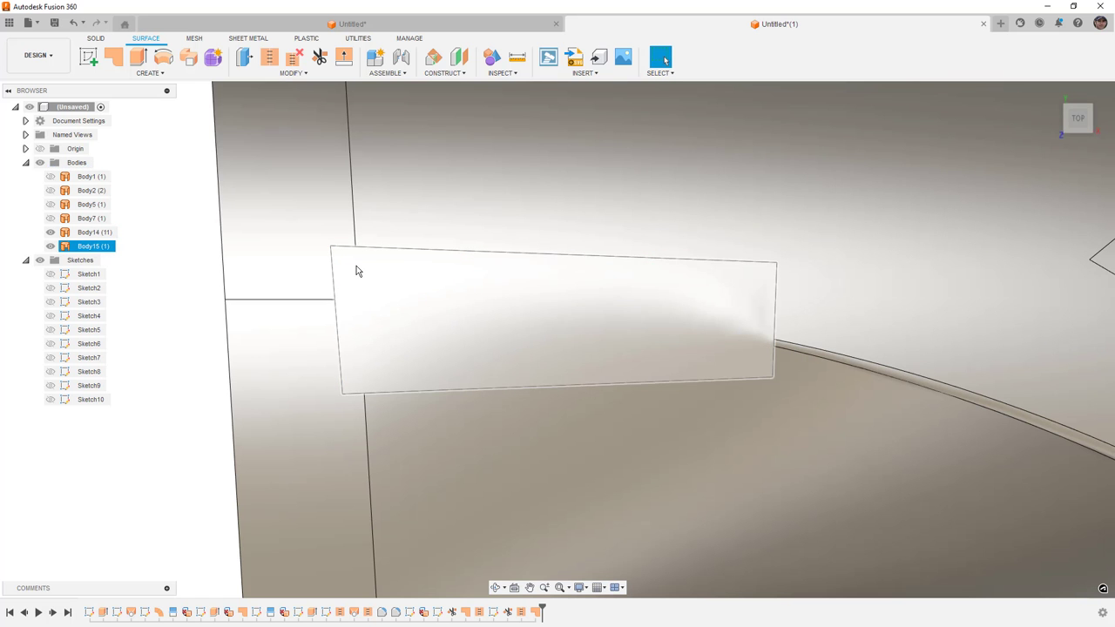
click(261, 244)
scroll(261, 239, down, 3)
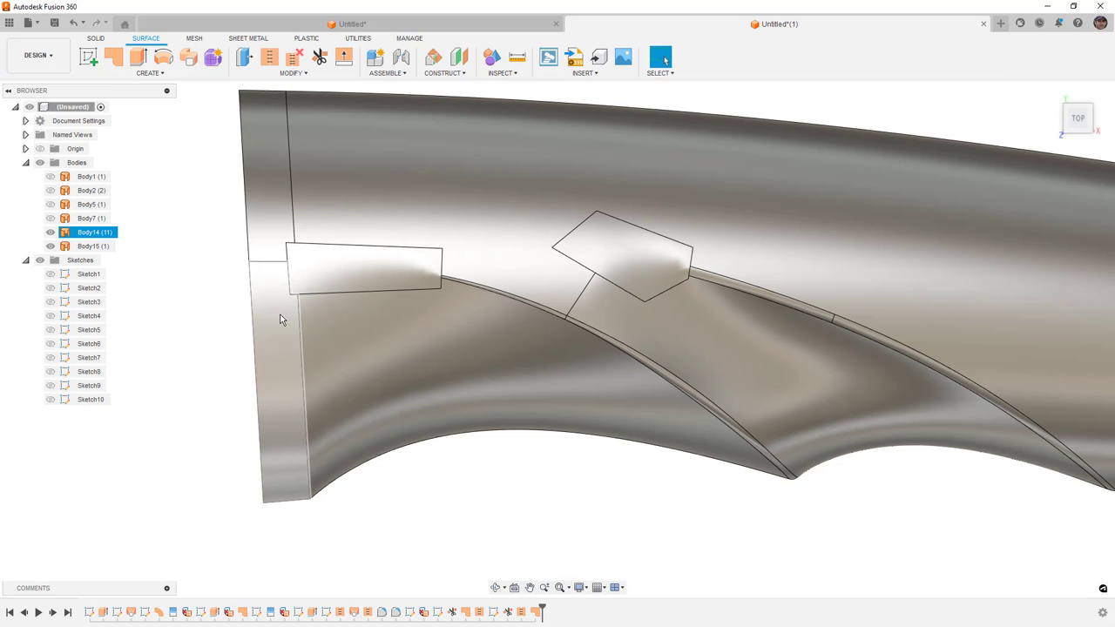
scroll(329, 319, down, 3)
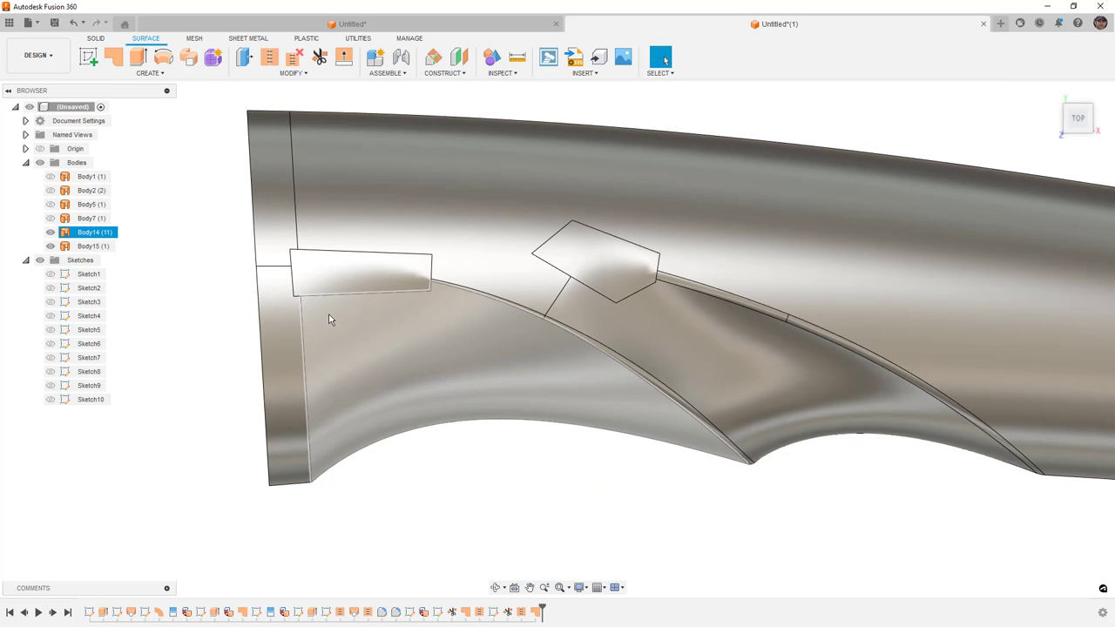
click(503, 433)
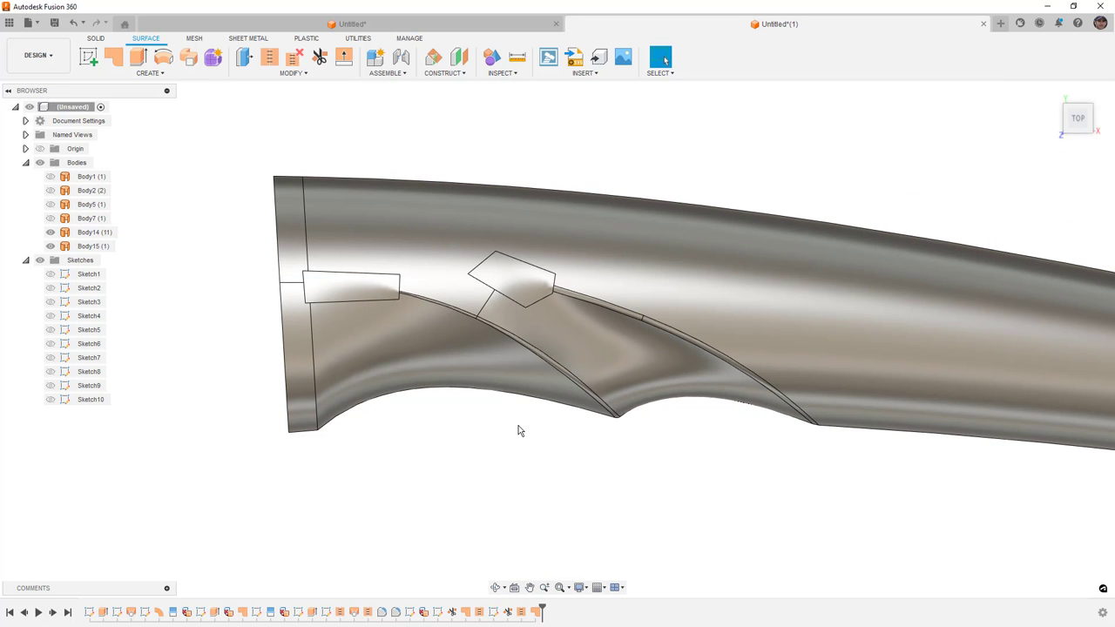
shift+middle_drag(517, 430, 533, 351)
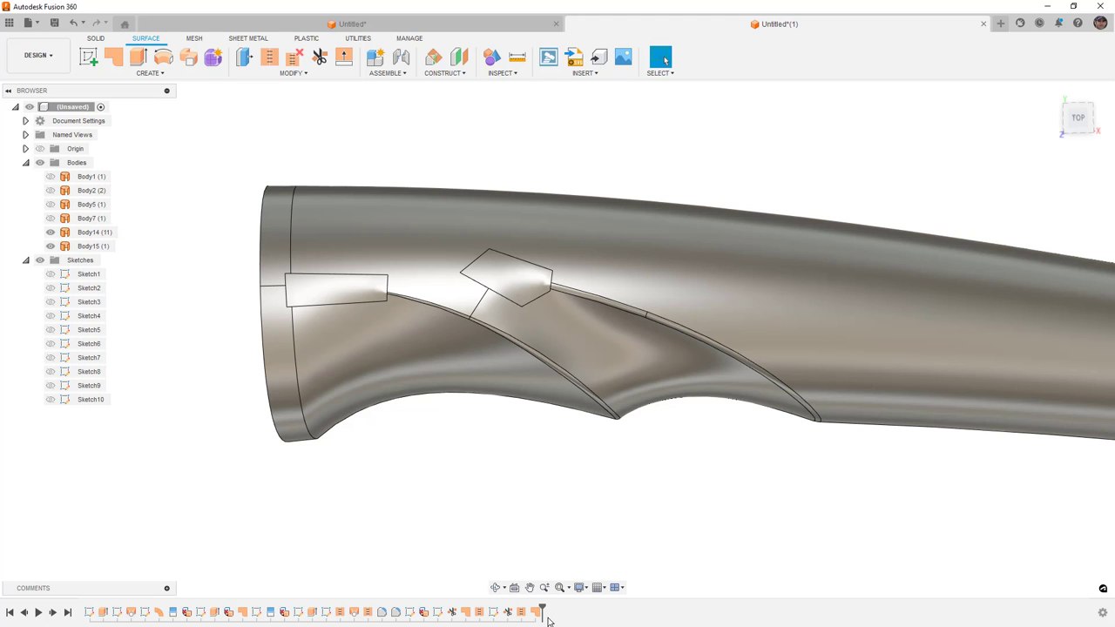
- Roll the history back to the earlier stitch, show Sketch7's groove curves, and start a new sketch
drag(542, 613, 376, 611)
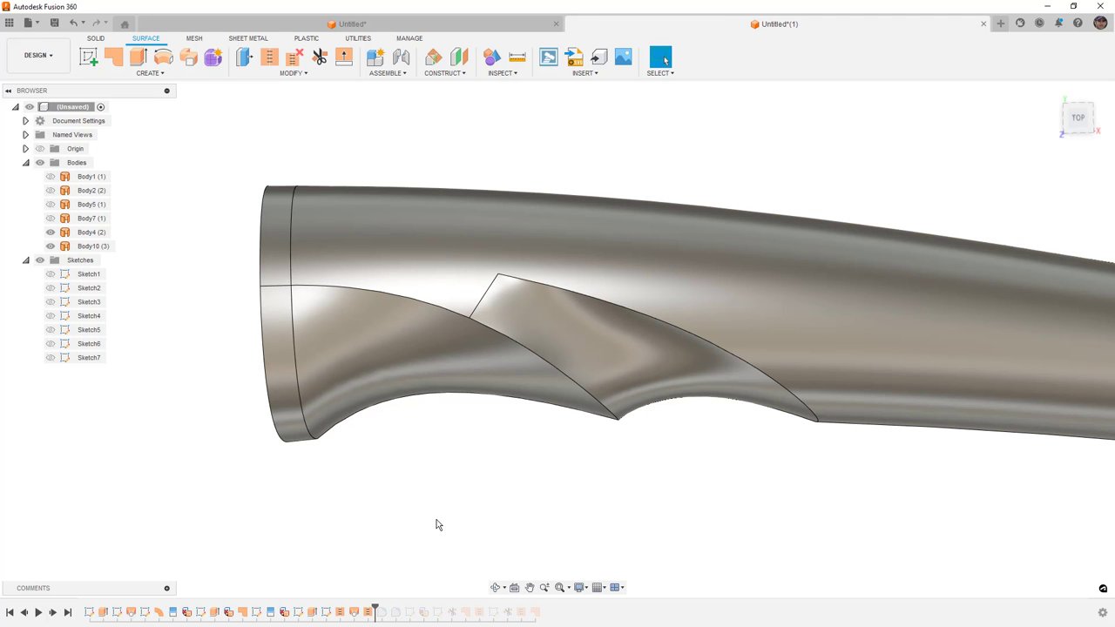
mouse_move(610, 471)
shift+middle_down()
mouse_move(607, 440)
mouse_move(613, 468)
shift+middle_up()
click(50, 358)
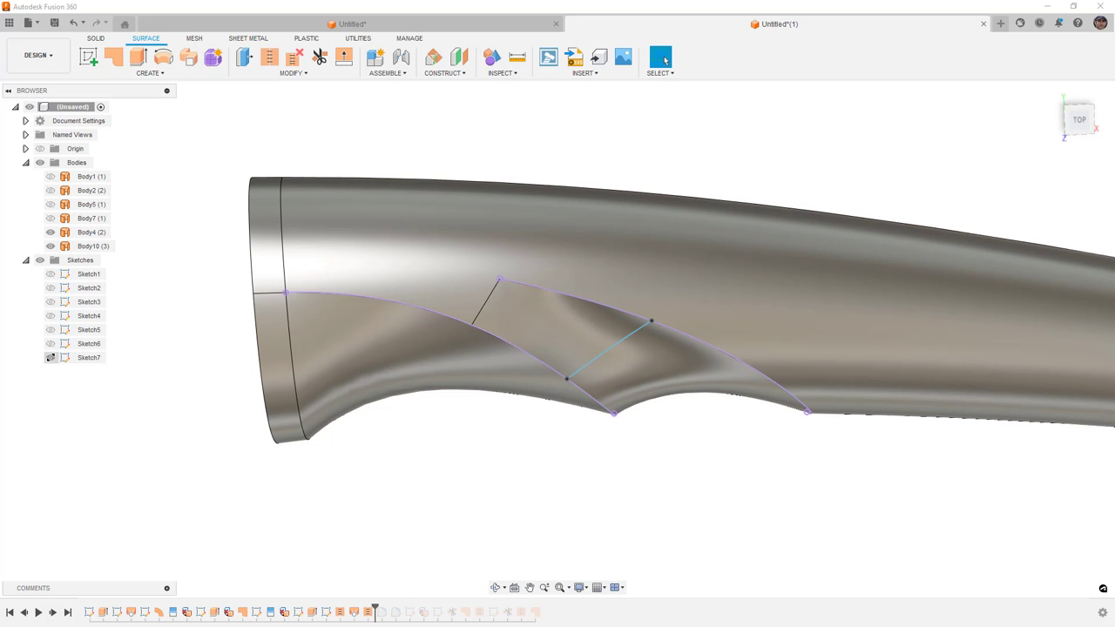
click(87, 359)
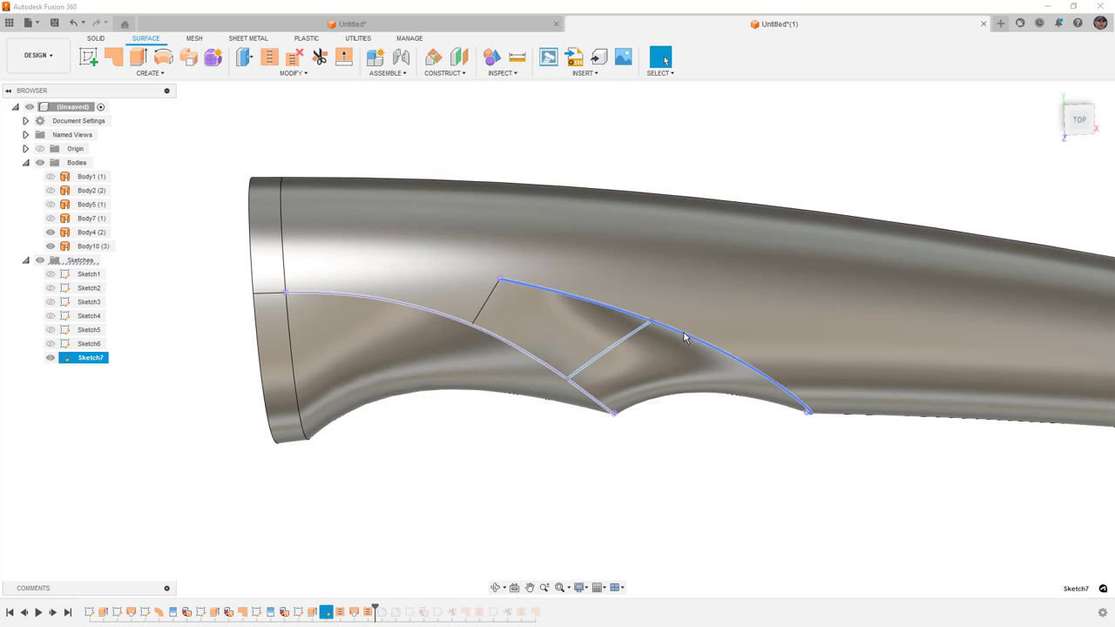
mouse_move(660, 454)
shift+middle_down()
mouse_move(621, 454)
mouse_move(621, 362)
shift+middle_up()
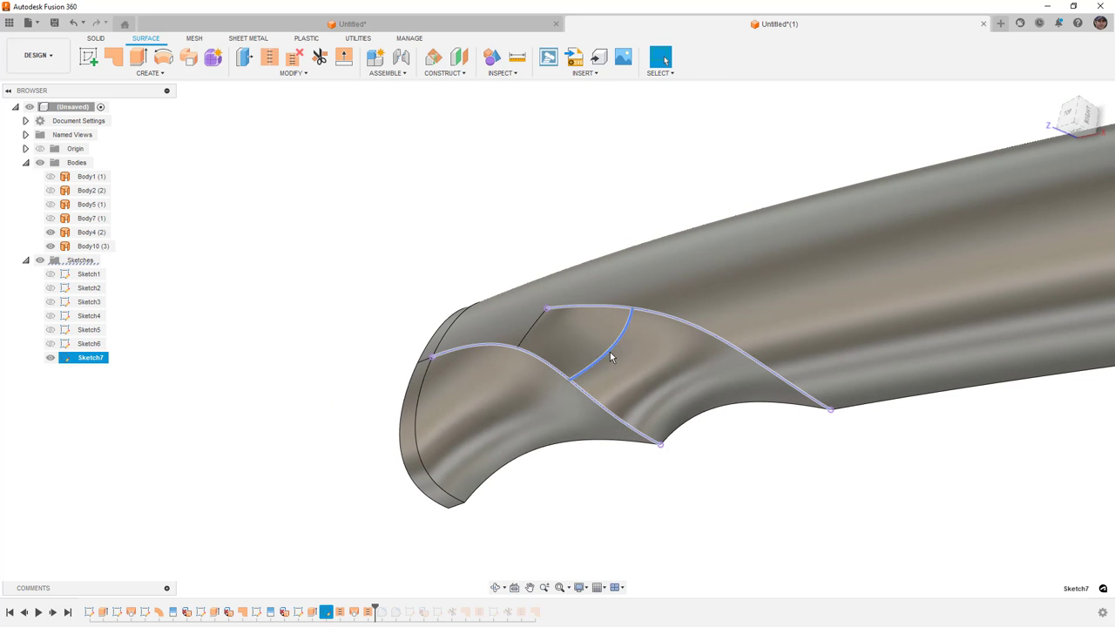
click(529, 490)
mouse_move(529, 491)
shift+middle_down()
mouse_move(578, 491)
mouse_move(598, 510)
shift+middle_up()
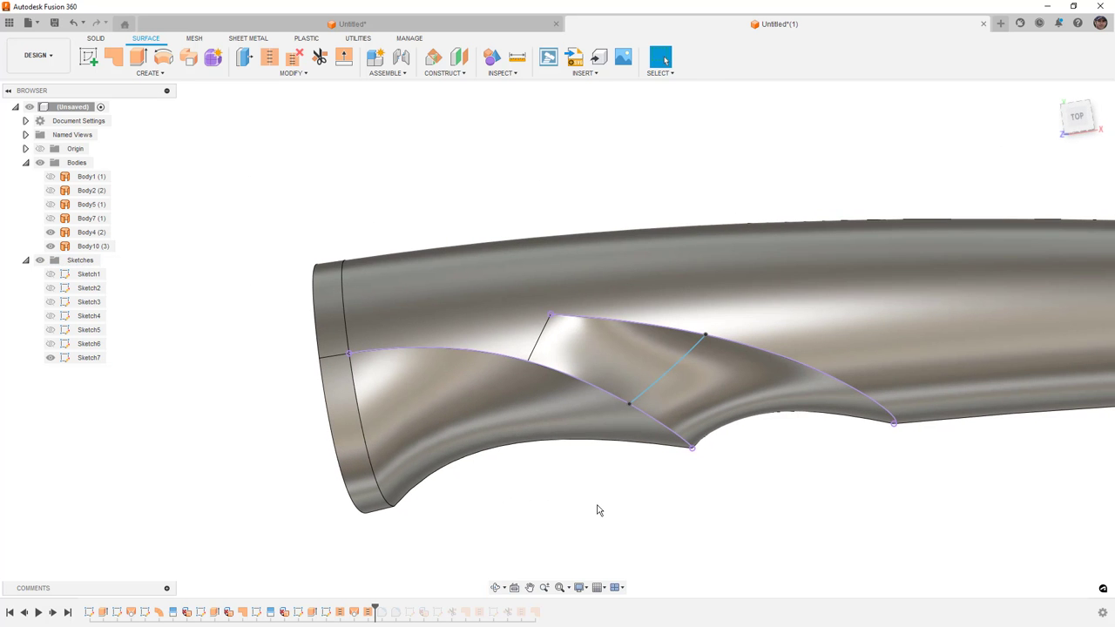
click(89, 58)
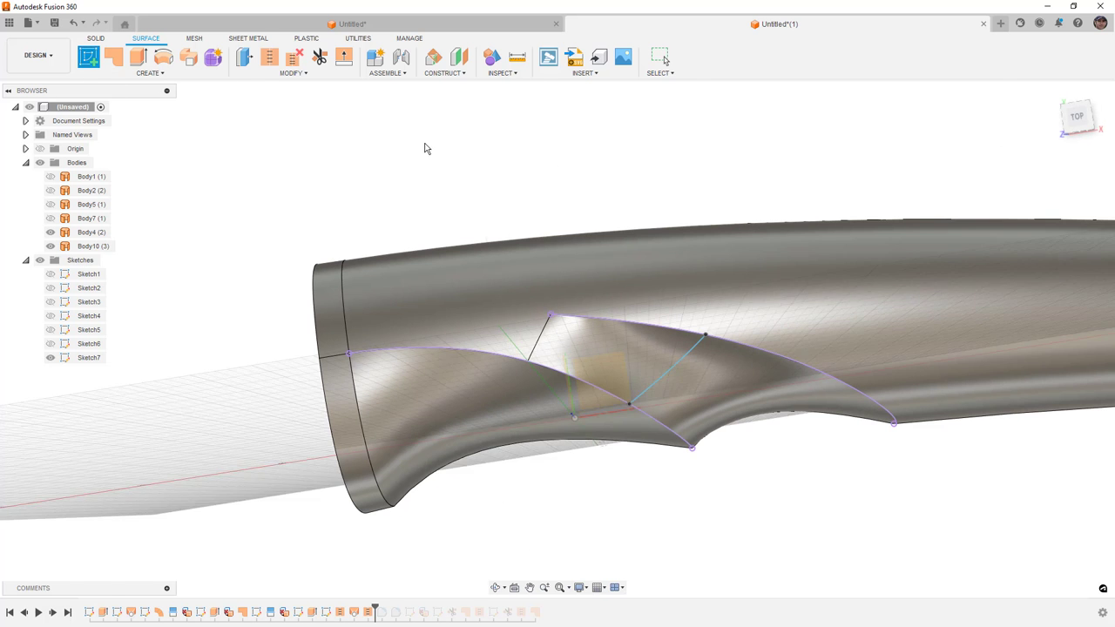
- Project the upper and lower groove splines onto the chosen sketch plane
click(872, 190)
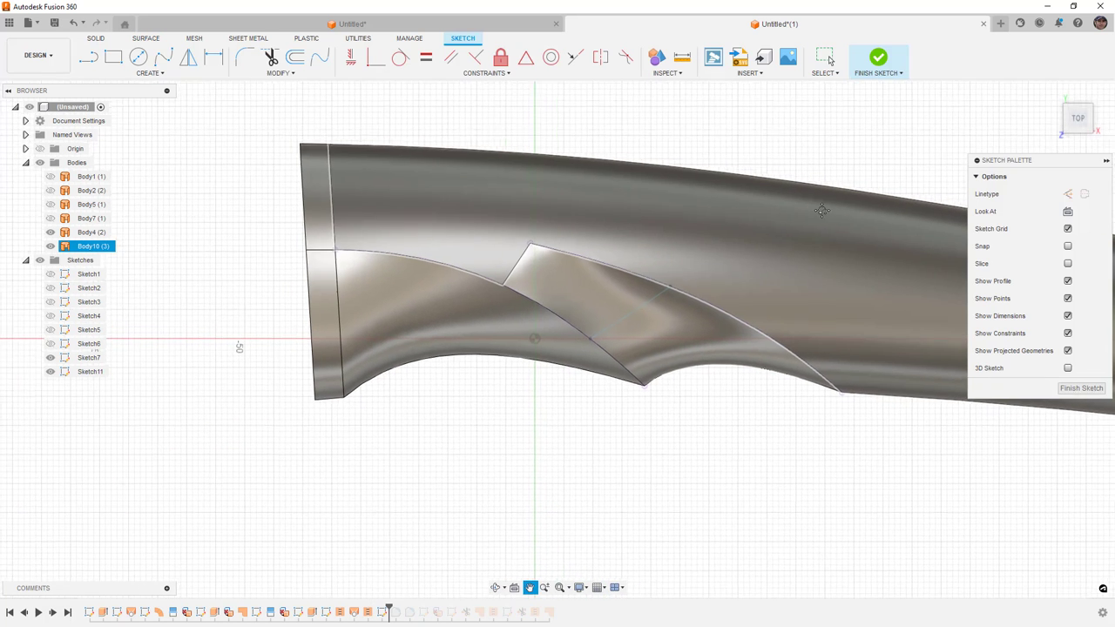
key(p)
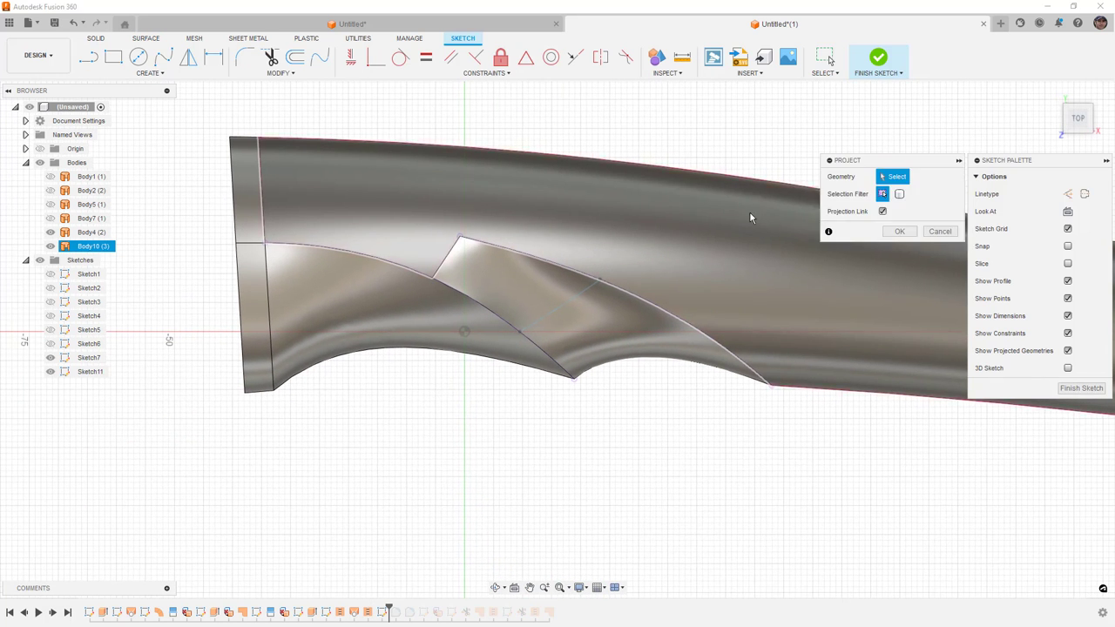
click(669, 316)
click(480, 308)
click(898, 233)
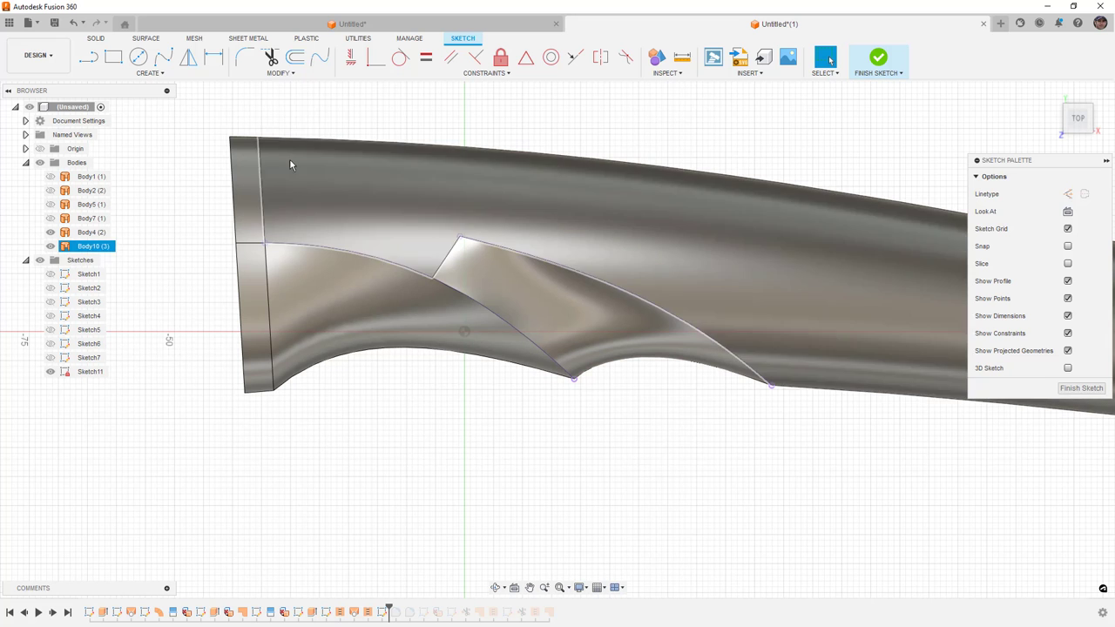
- Offset the projected upper groove curve 0.5 mm and -0.5 mm to either side
click(296, 57)
click(500, 247)
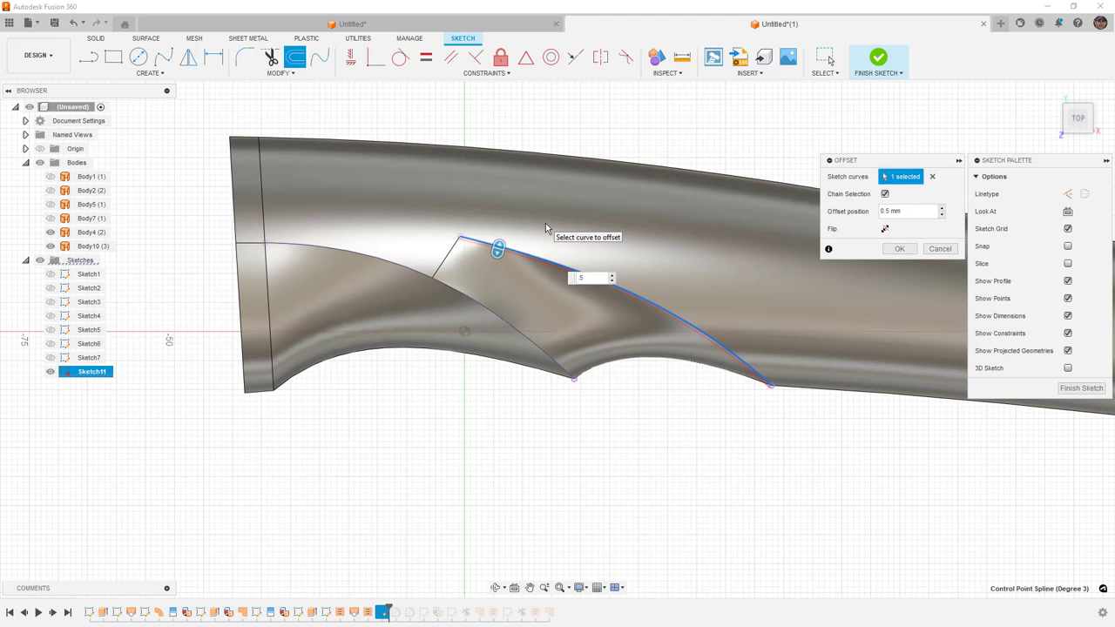
key(Return)
scroll(556, 233, up, 2)
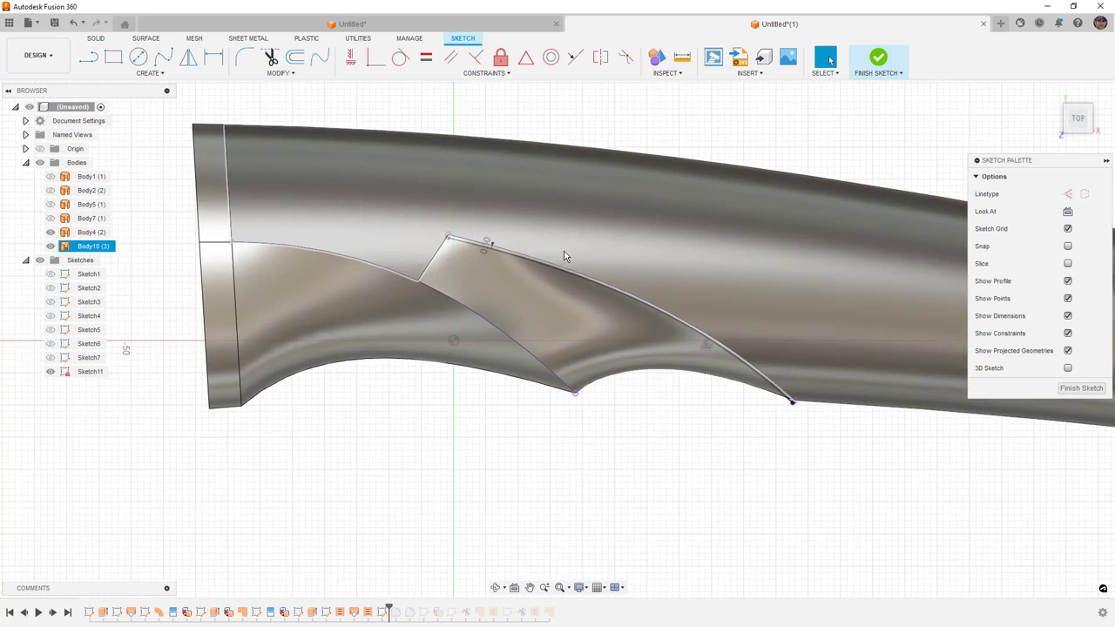
right_click(553, 109)
click(557, 73)
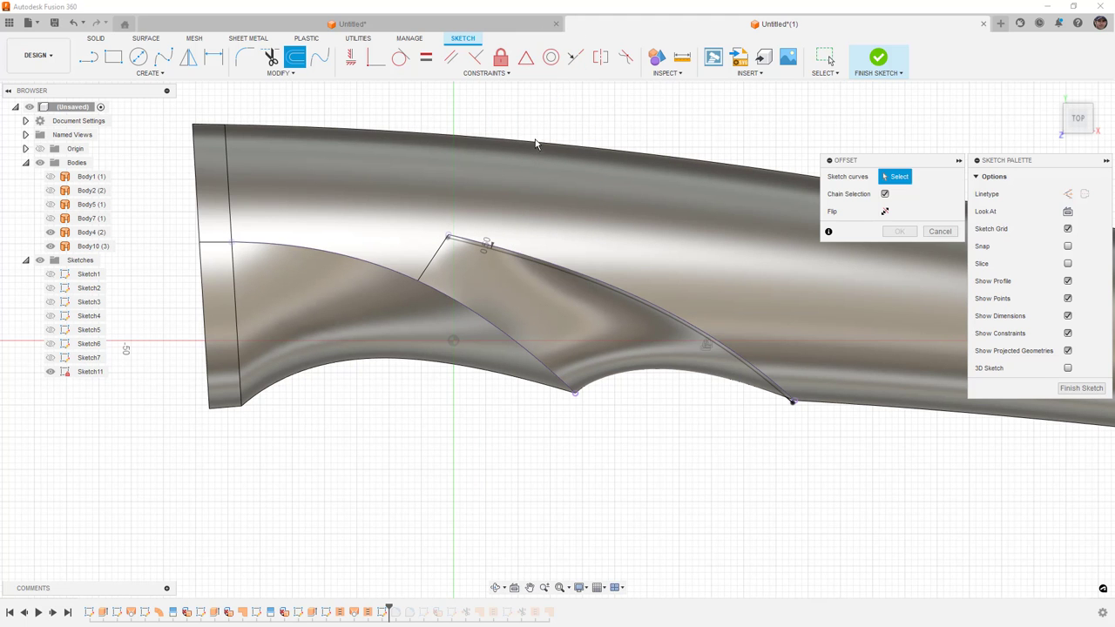
click(516, 255)
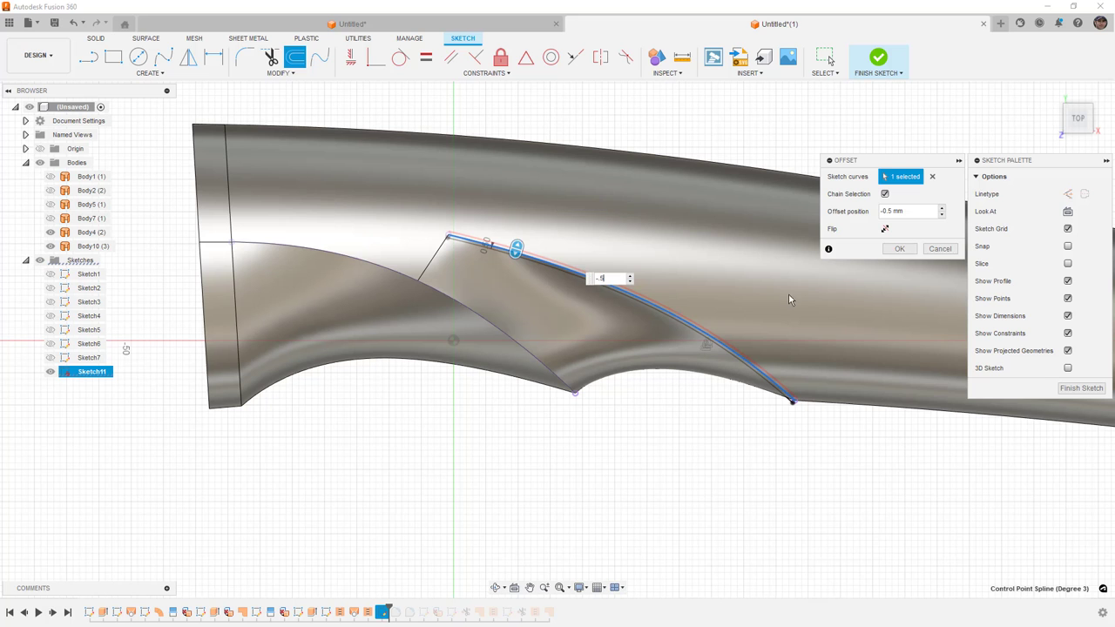
click(912, 254)
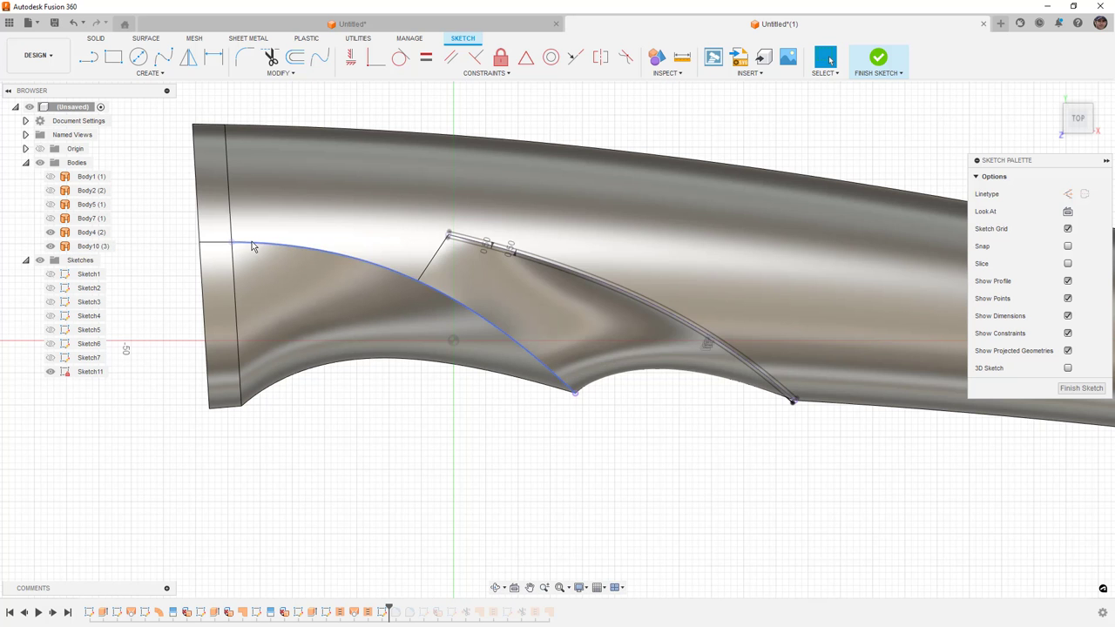
- Close both ends of the offset strip with lines
scroll(804, 408, up, 8)
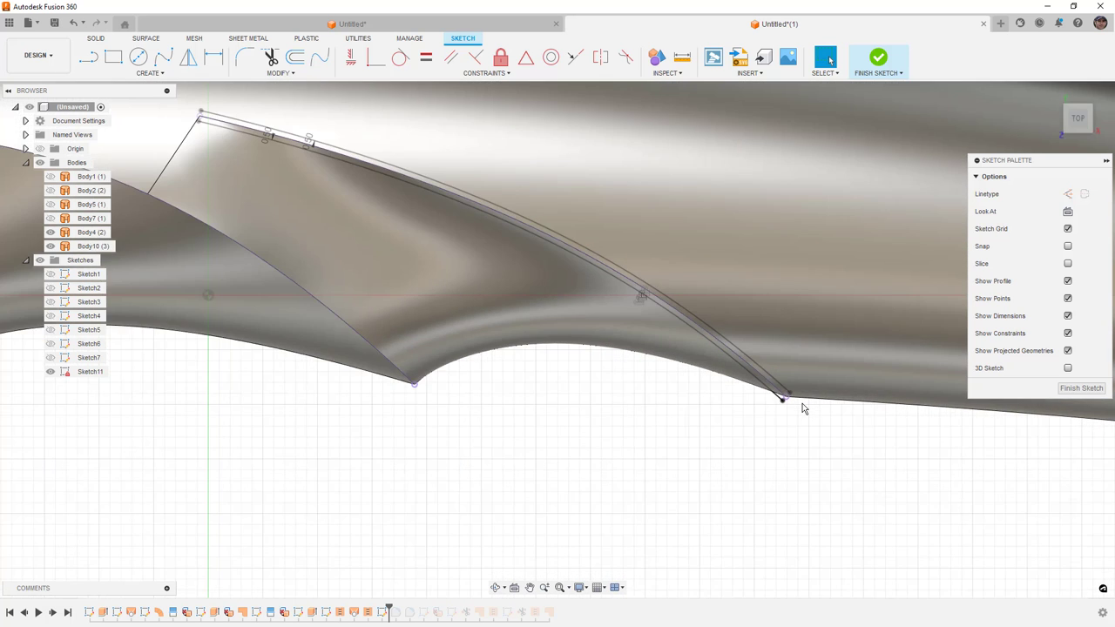
key(l)
click(766, 374)
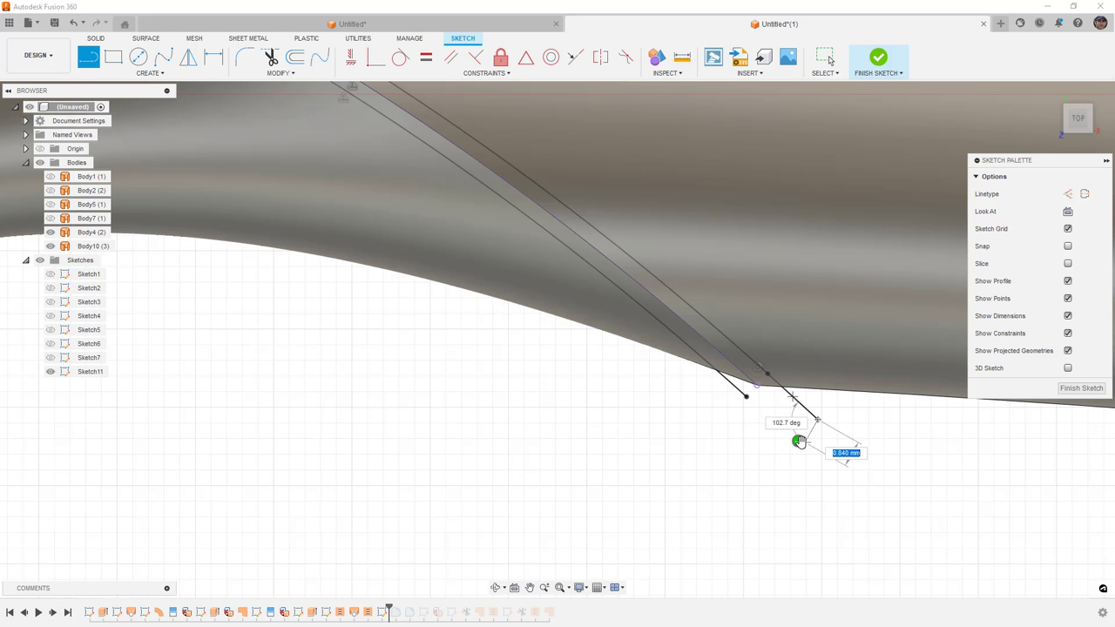
mouse_move(583, 401)
middle_down()
mouse_move(861, 587)
mouse_move(486, 282)
mouse_move(630, 386)
mouse_move(435, 252)
mouse_move(523, 354)
middle_up()
scroll(368, 283, up, 5)
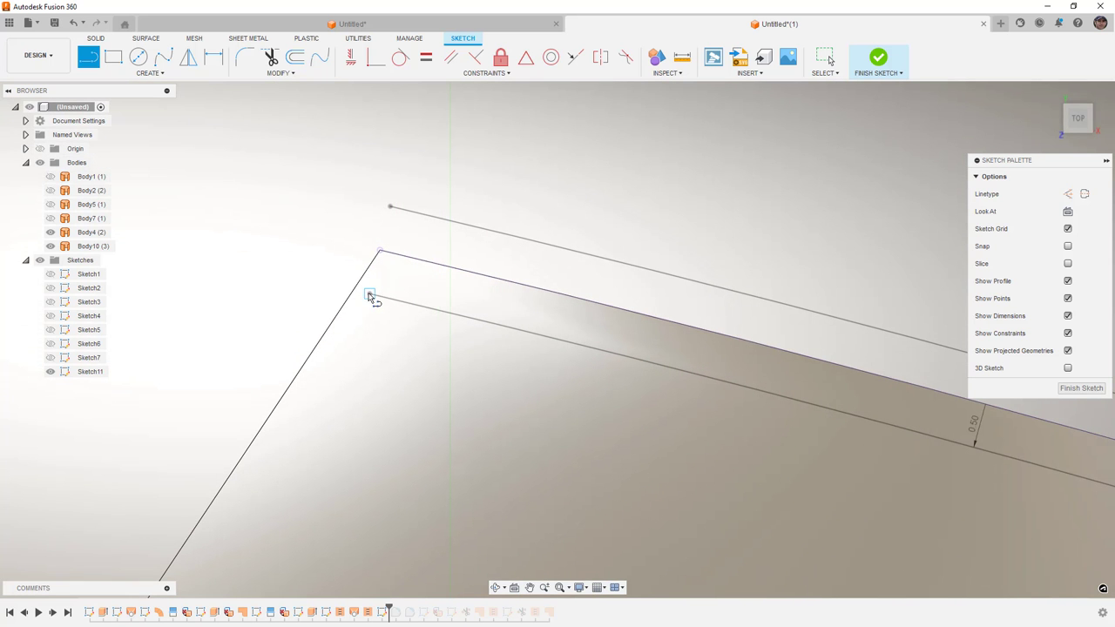
click(371, 294)
click(390, 207)
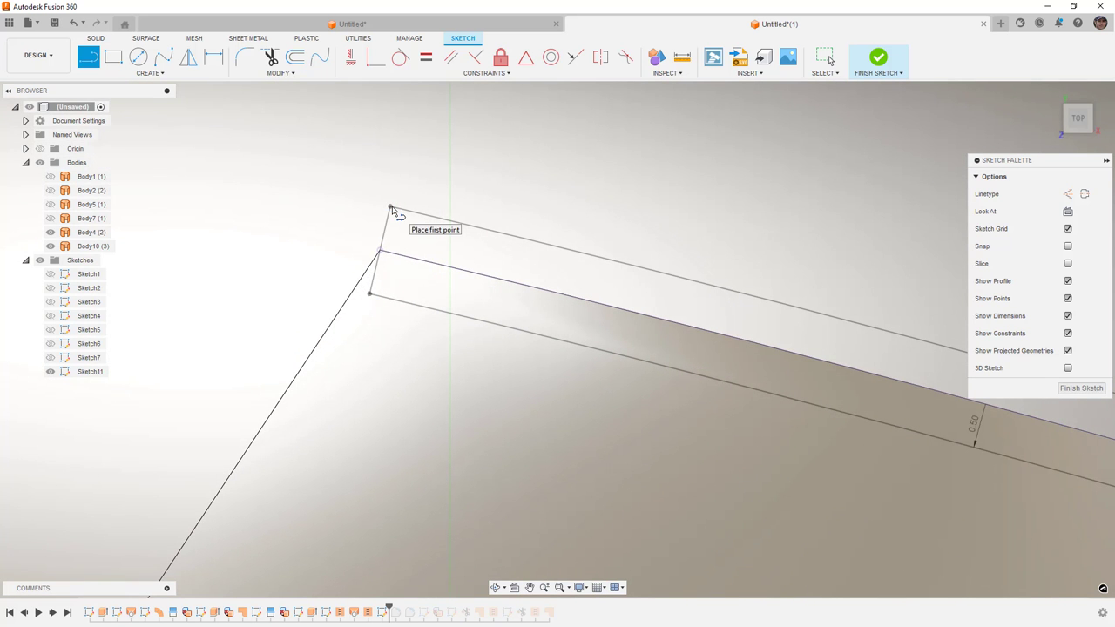
key(Escape)
- Make the middle spline construction geometry and finish Sketch11
click(418, 270)
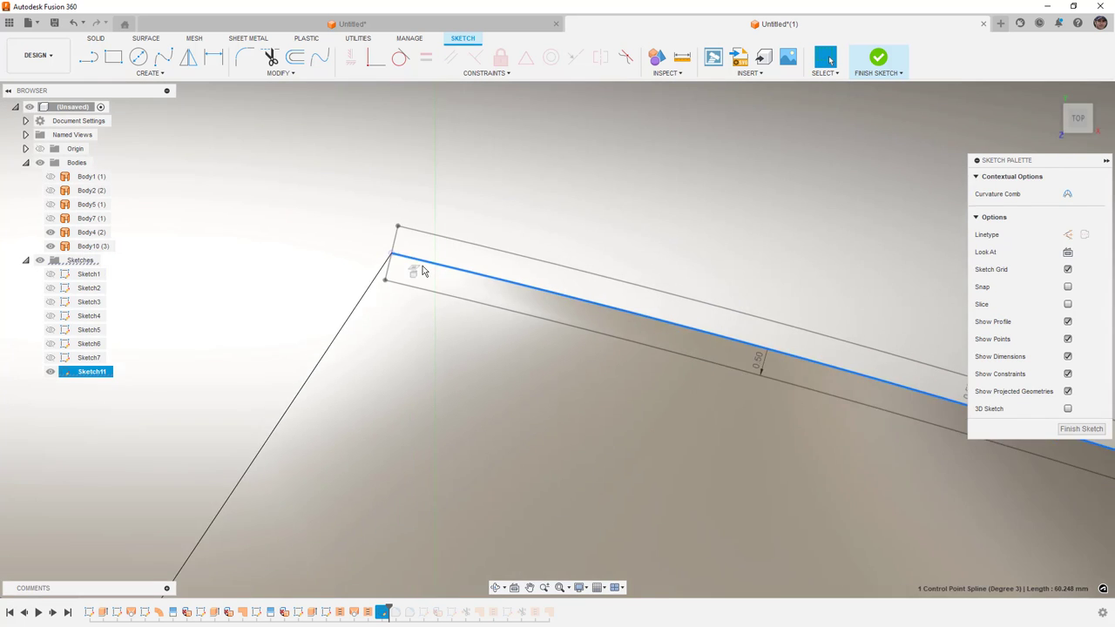
click(1068, 235)
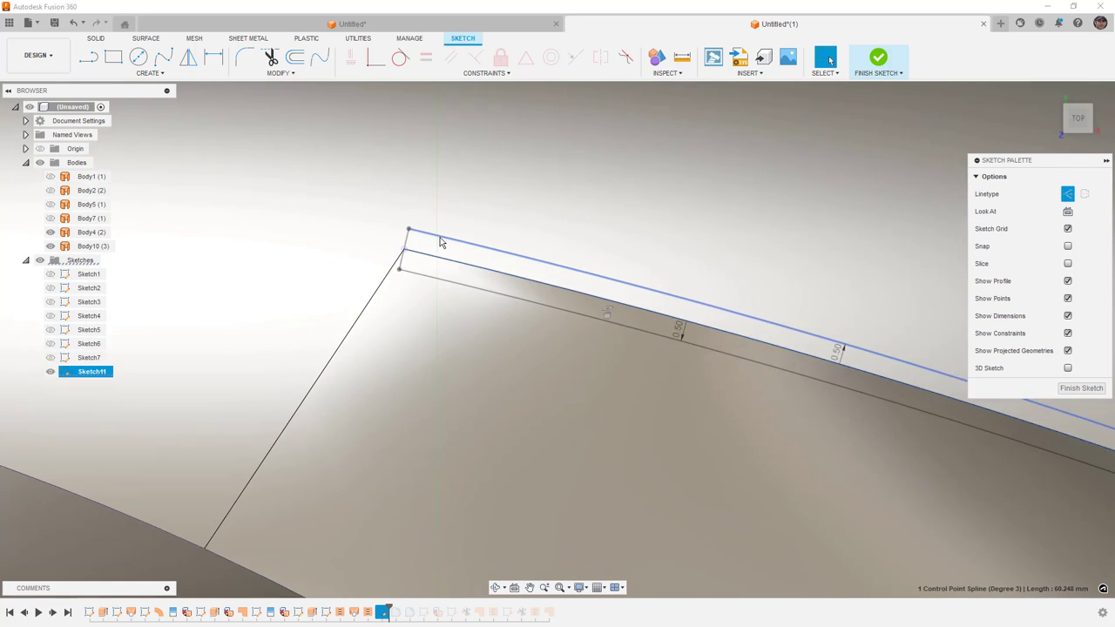
scroll(440, 243, down, 5)
click(831, 497)
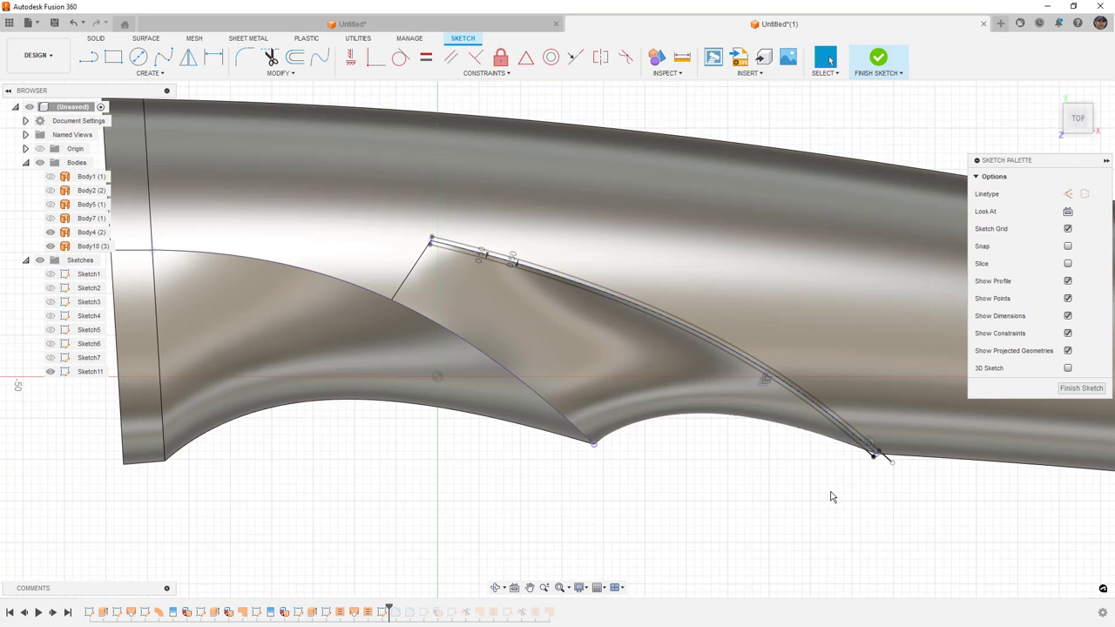
click(878, 61)
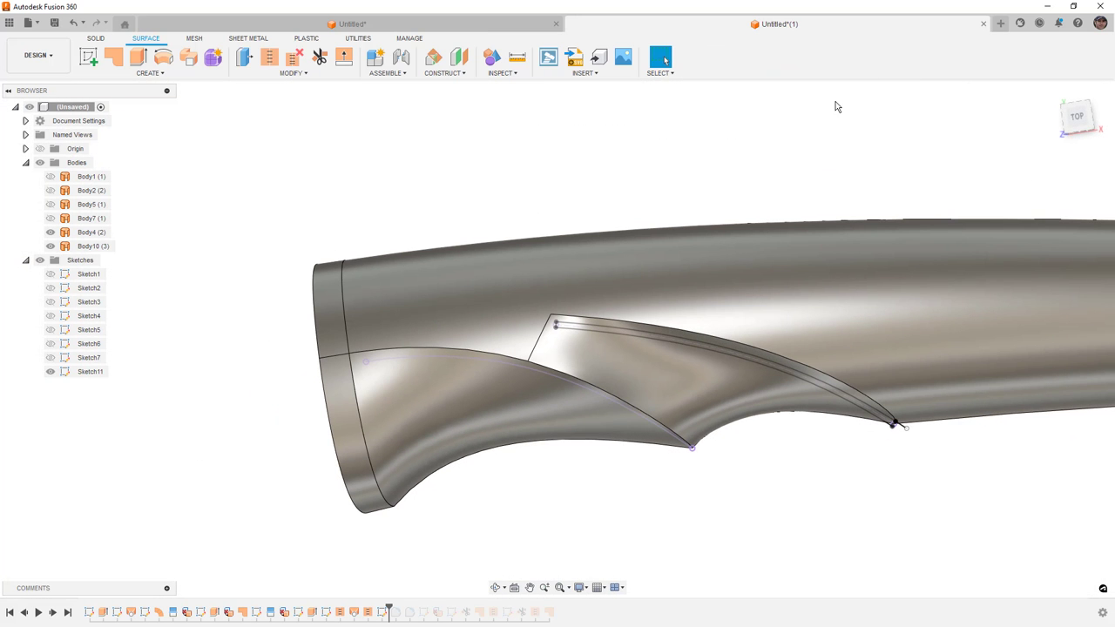
- Trim the narrow slot strip out of the handle surface using Sketch11 as the cutting tool
click(320, 57)
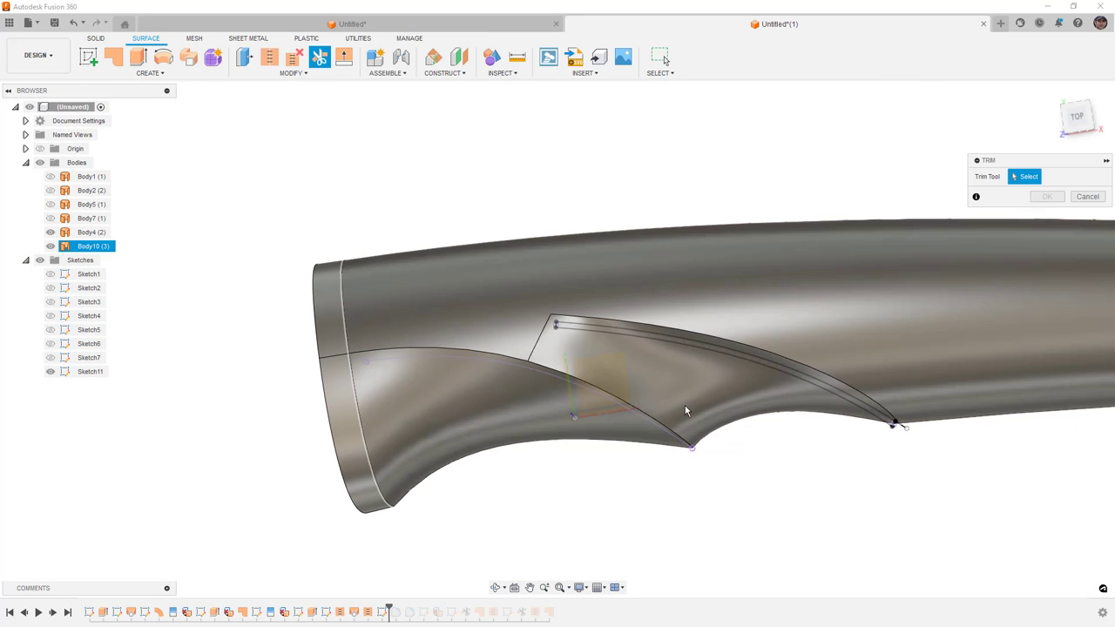
click(906, 434)
scroll(898, 426, up, 3)
shift+middle_drag(897, 427, 888, 415)
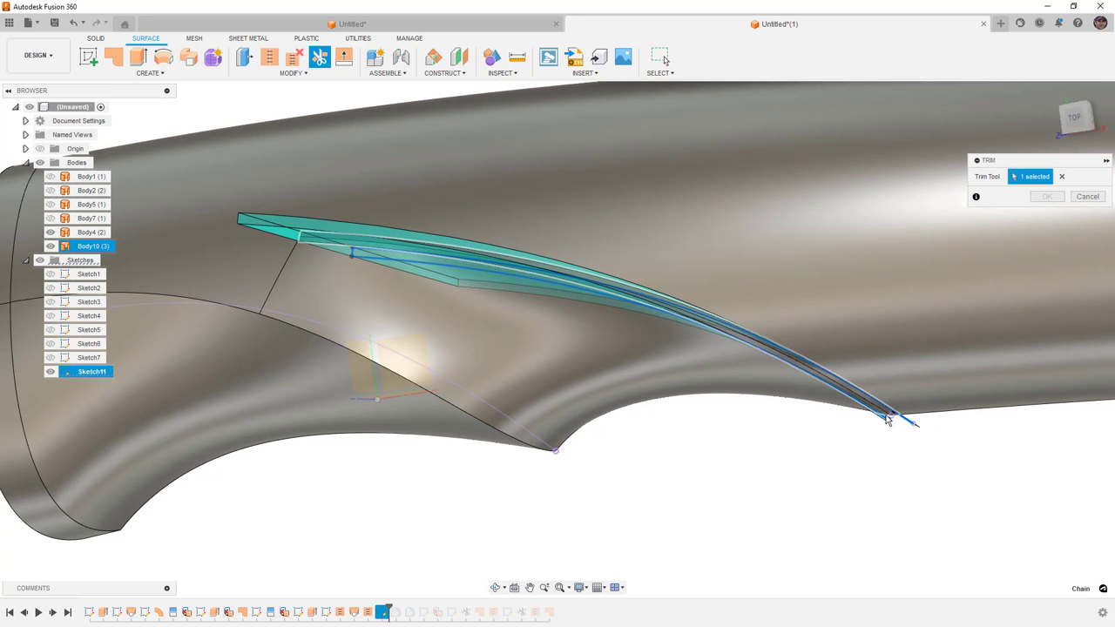
scroll(880, 408, up, 2)
click(882, 408)
scroll(882, 408, down, 3)
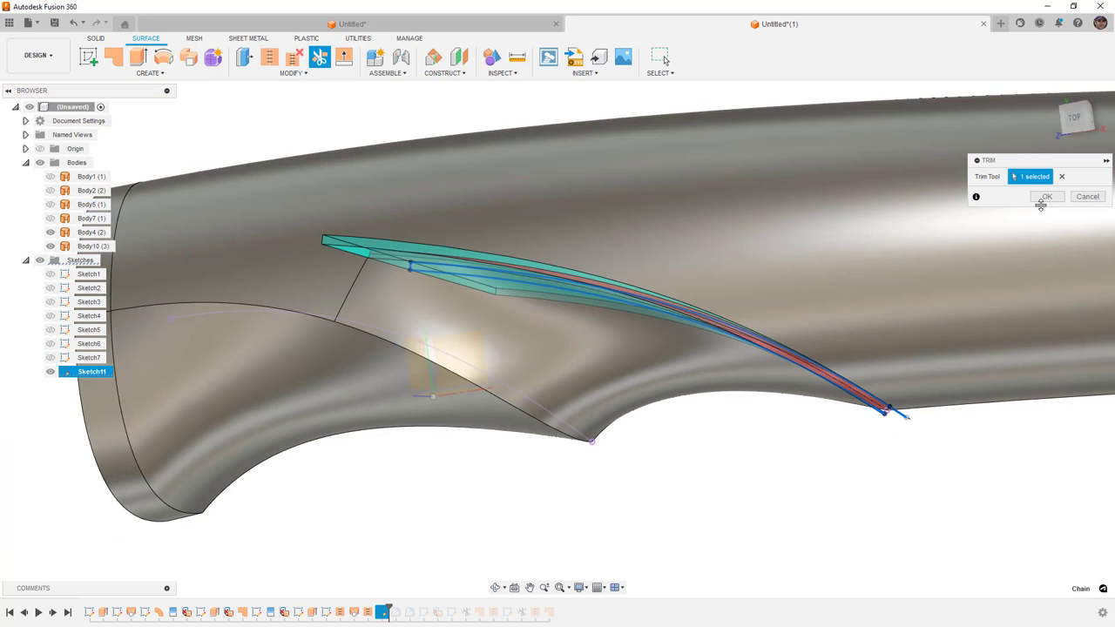
shift+middle_drag(1024, 288, 1039, 222)
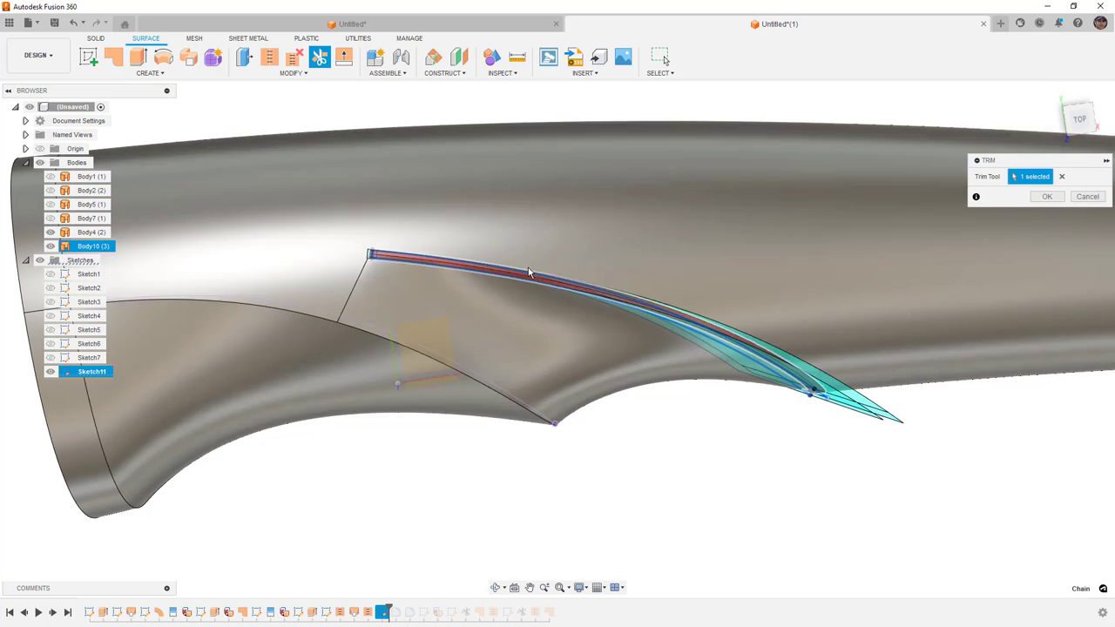
click(1046, 197)
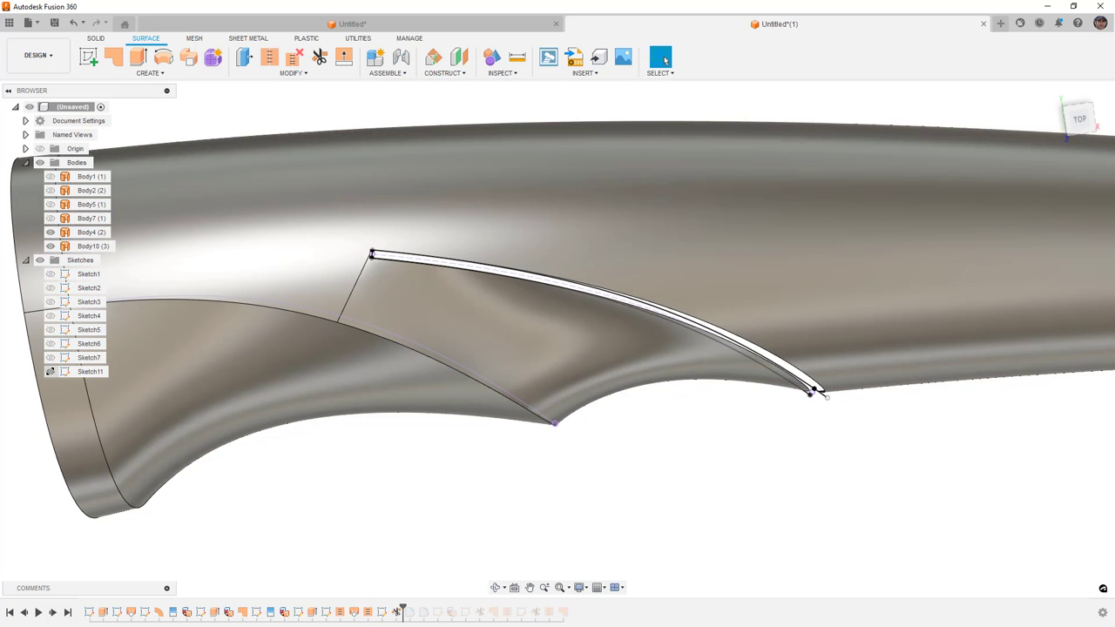
shift+middle_drag(500, 499, 624, 485)
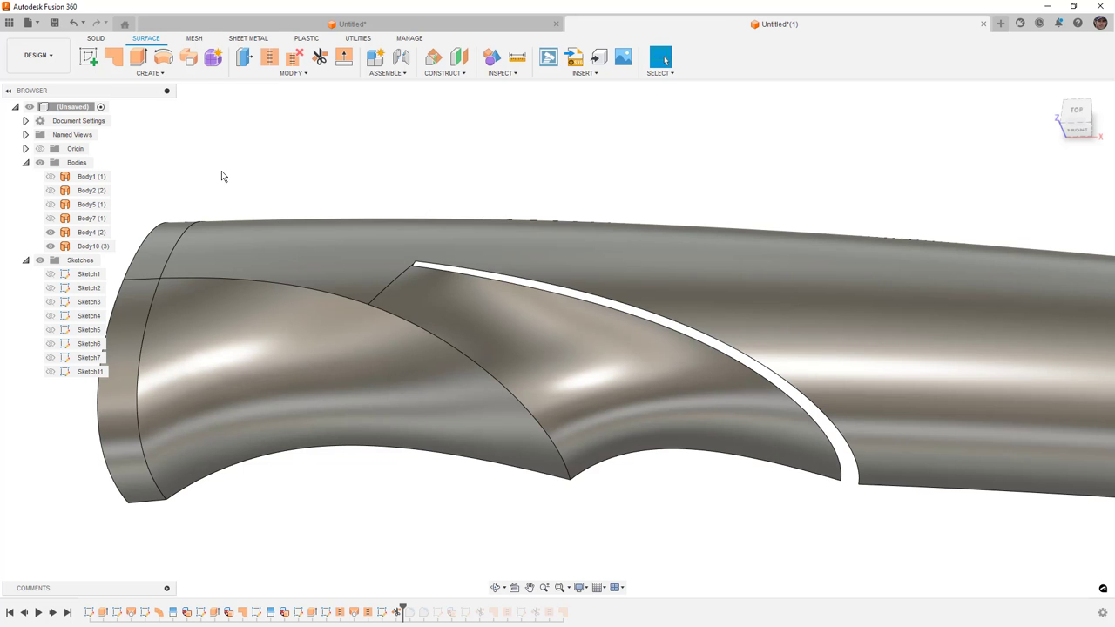
- Create a sketch on the origin plane from the top view and project the groove and body edges into it
click(88, 58)
mouse_move(662, 201)
shift+middle_down()
mouse_move(648, 149)
mouse_move(640, 181)
shift+middle_up()
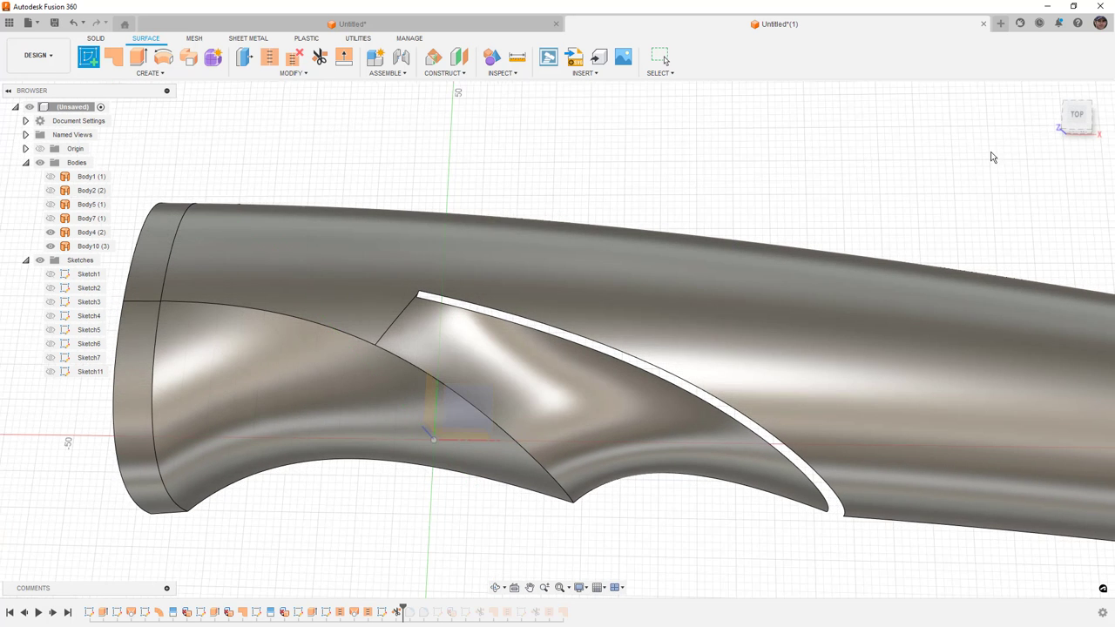
click(1074, 115)
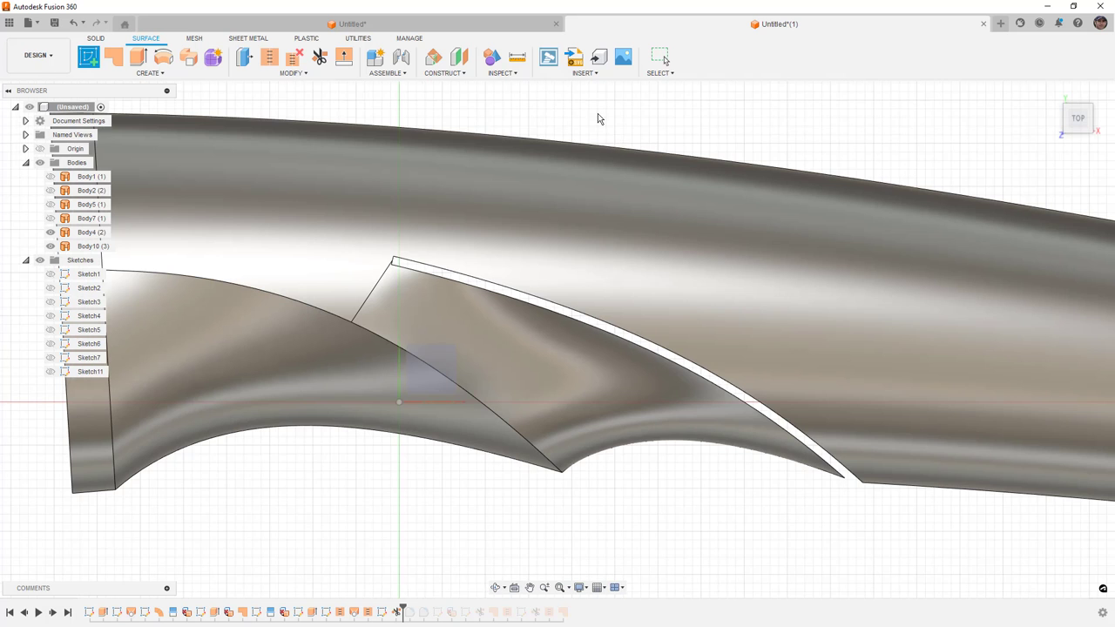
click(436, 388)
middle_drag(853, 431, 515, 415)
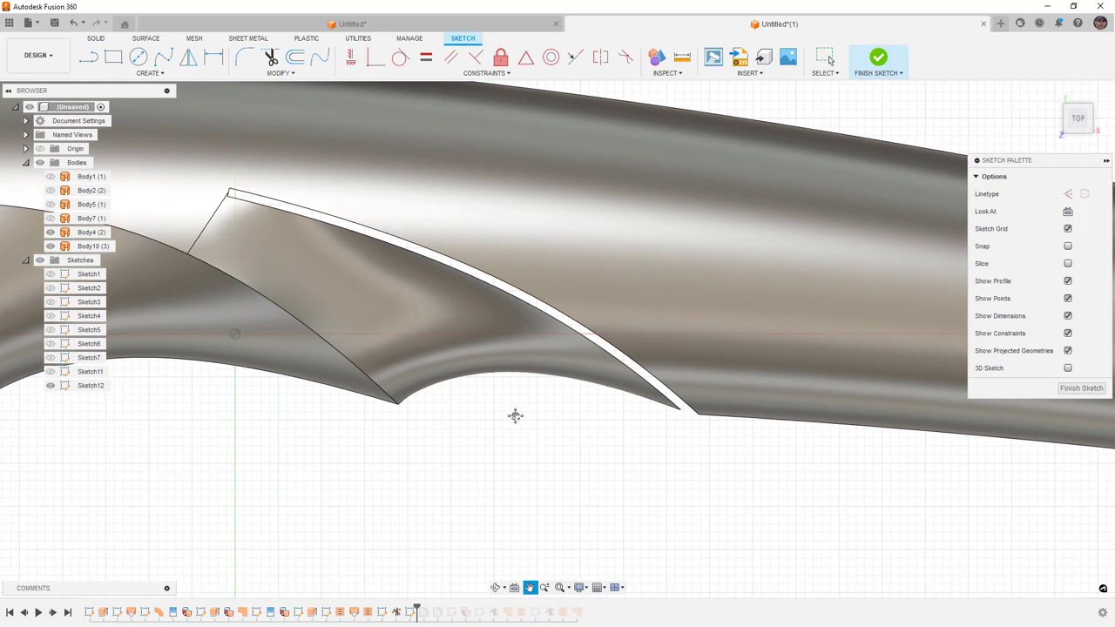
key(p)
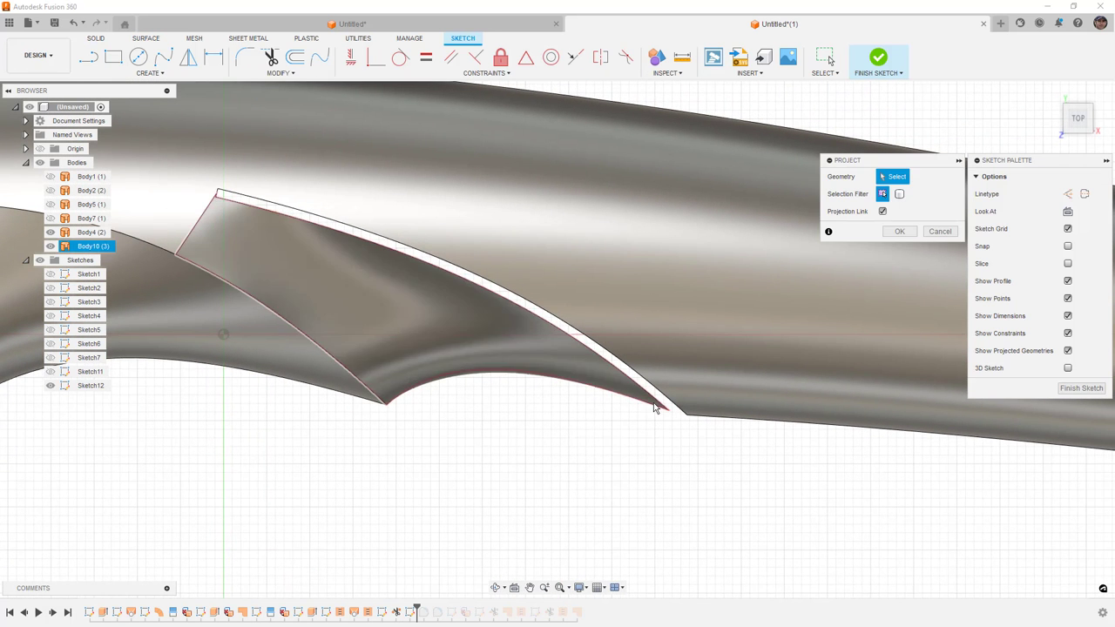
click(658, 406)
click(740, 434)
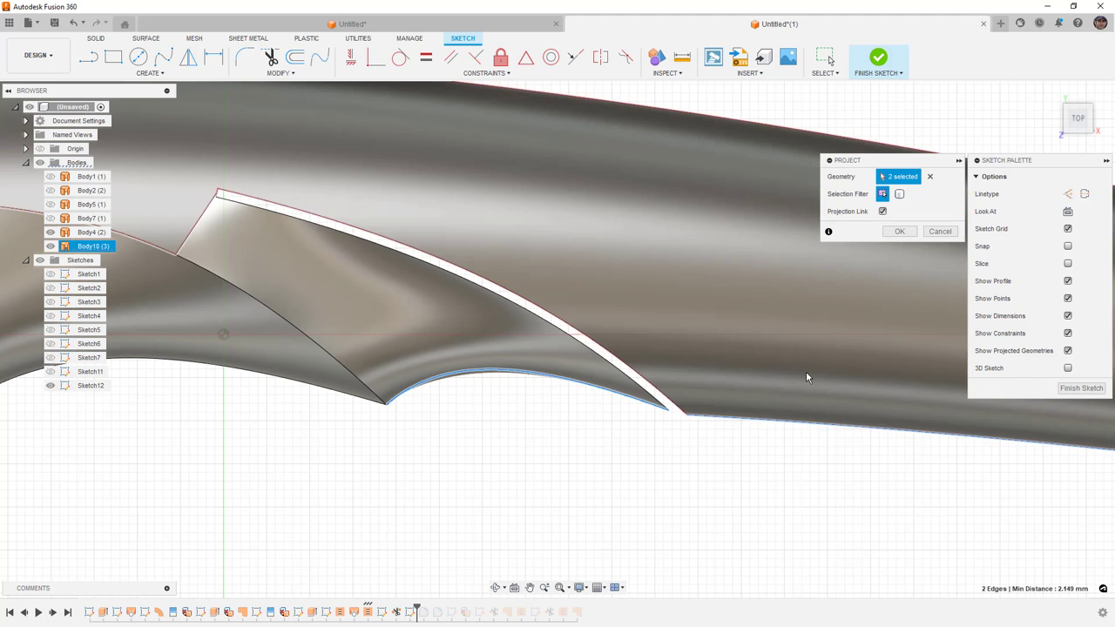
click(900, 230)
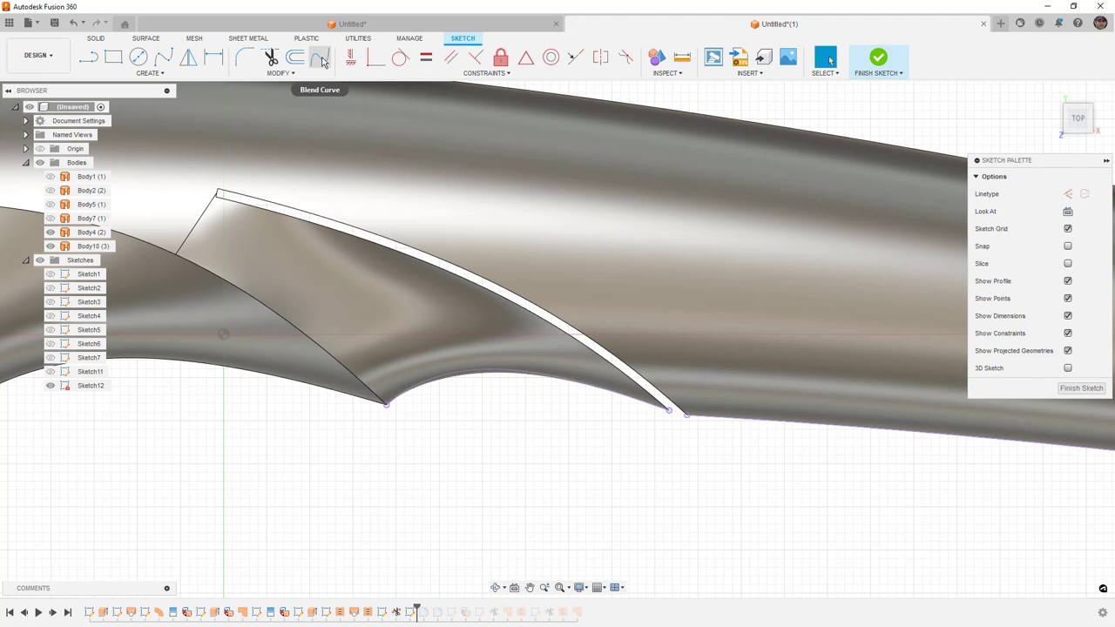
- Join the arc's end to the right-hand projected edge with a blend curve and finish the sketch
click(319, 56)
click(659, 410)
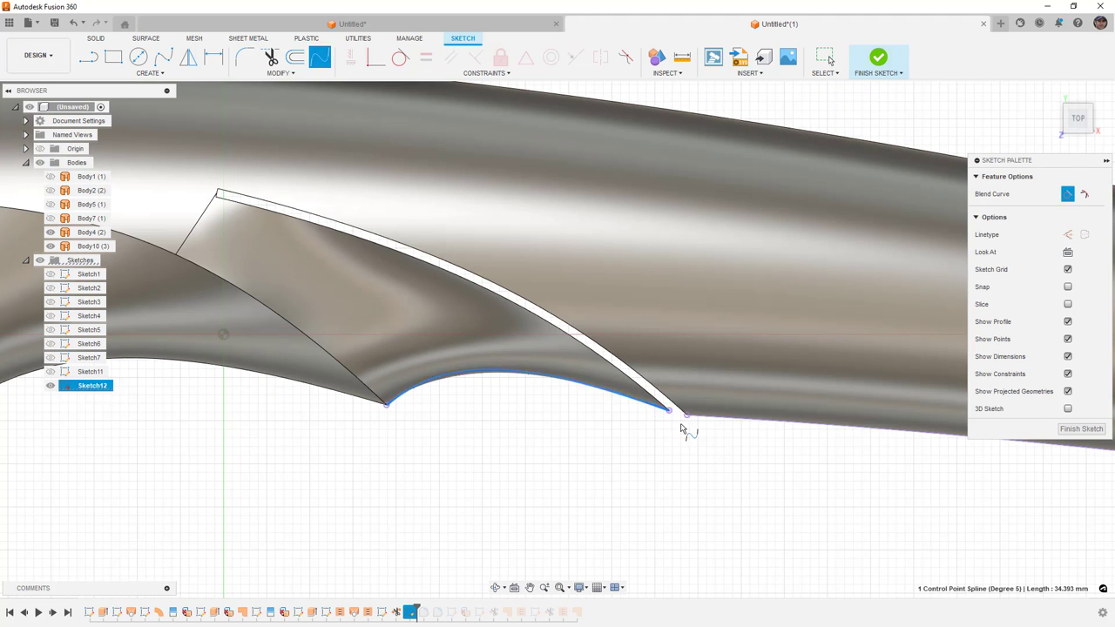
click(697, 422)
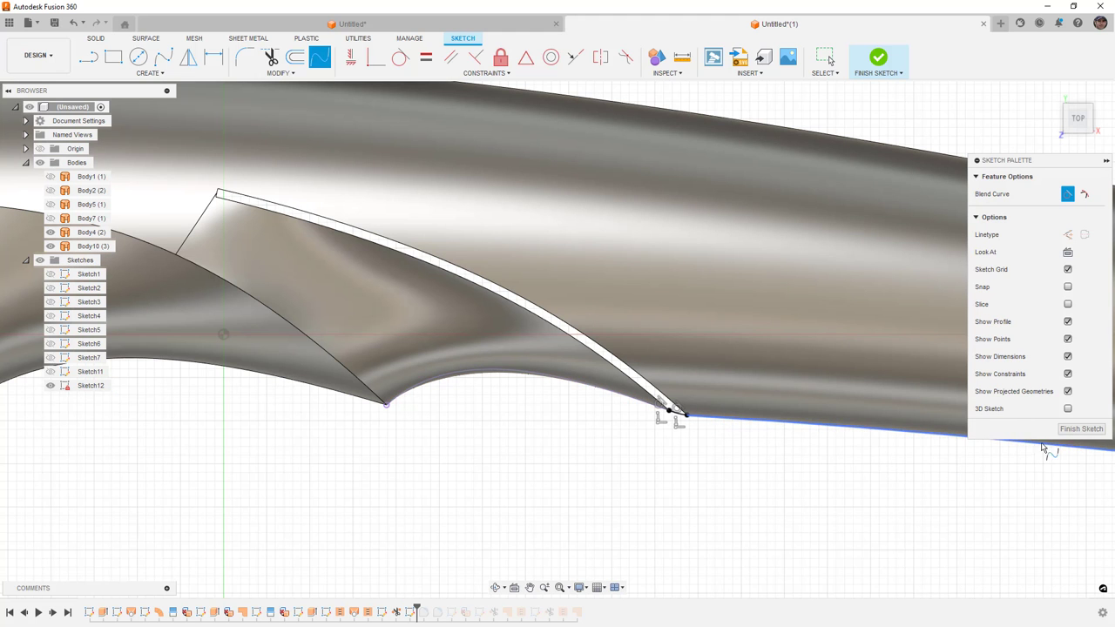
click(1081, 428)
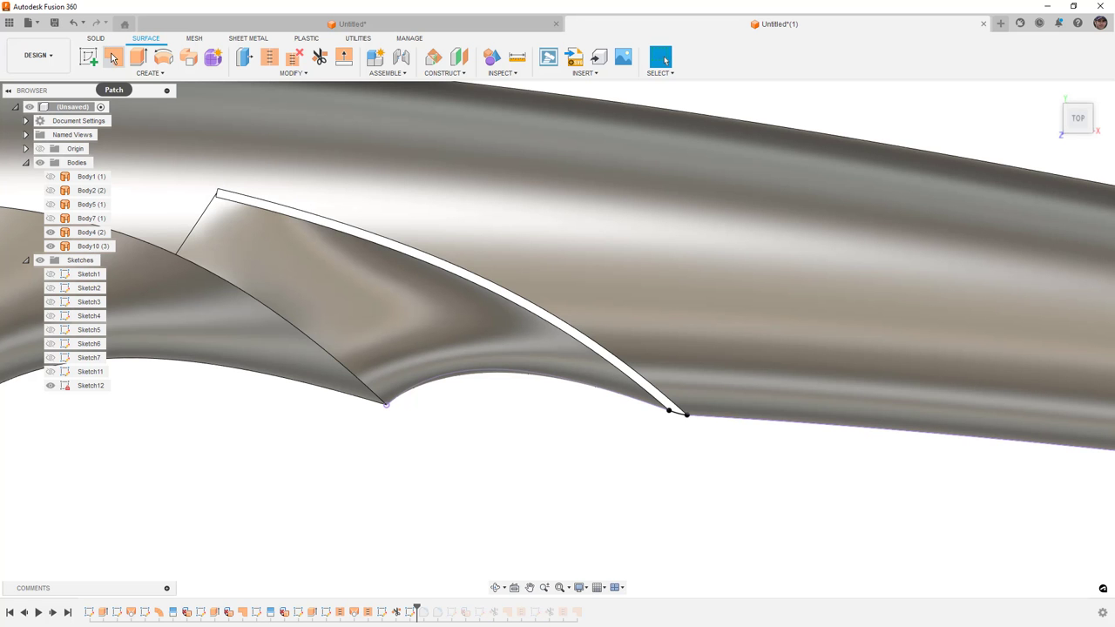
- Patch the slot's full boundary edge chain with Tangent (G1) chaining, creating Body16
click(113, 58)
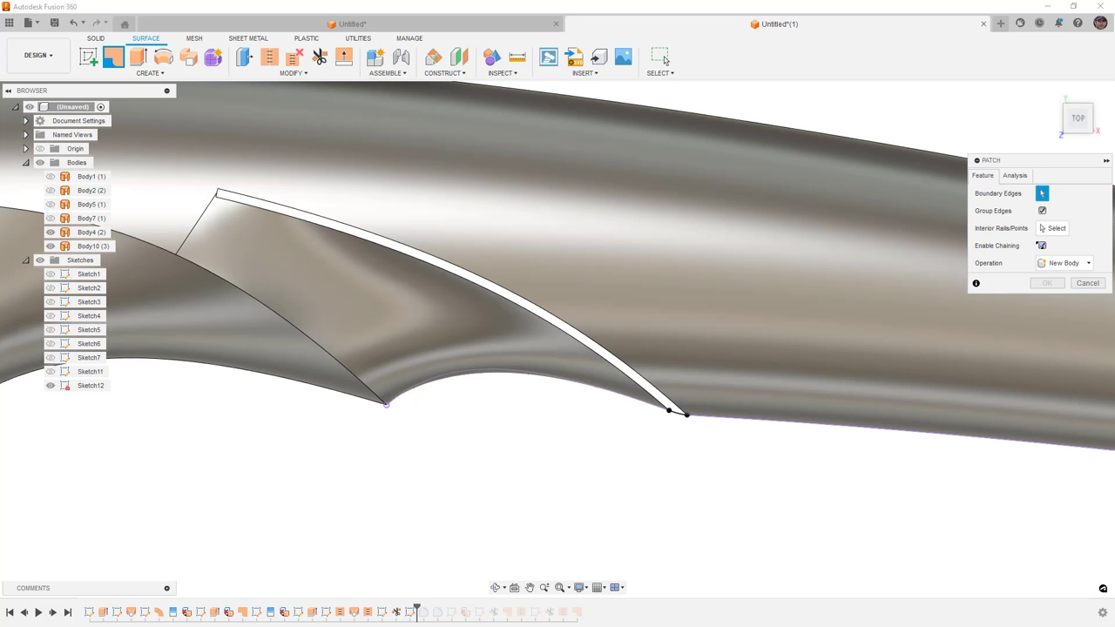
click(588, 344)
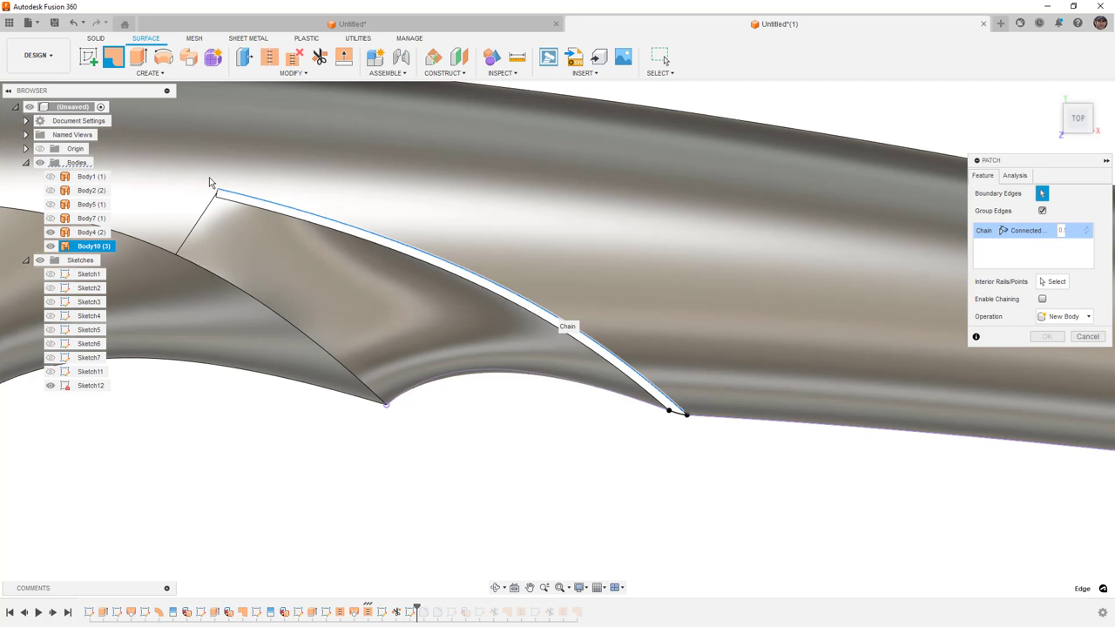
scroll(213, 201, up, 3)
scroll(222, 197, up, 2)
scroll(238, 207, up, 3)
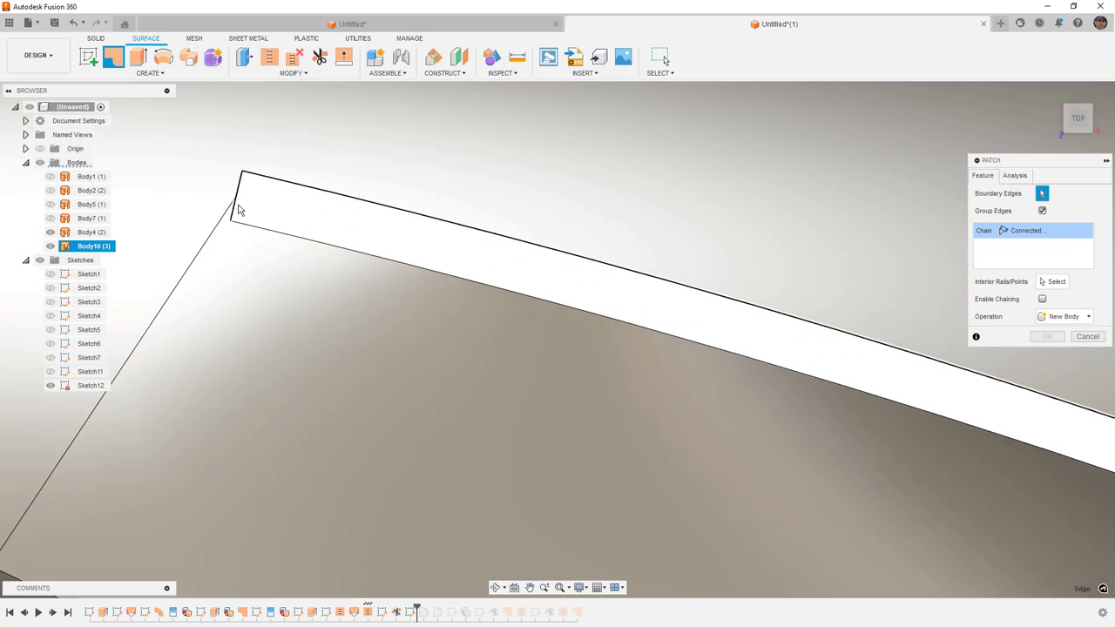
scroll(238, 208, up, 1)
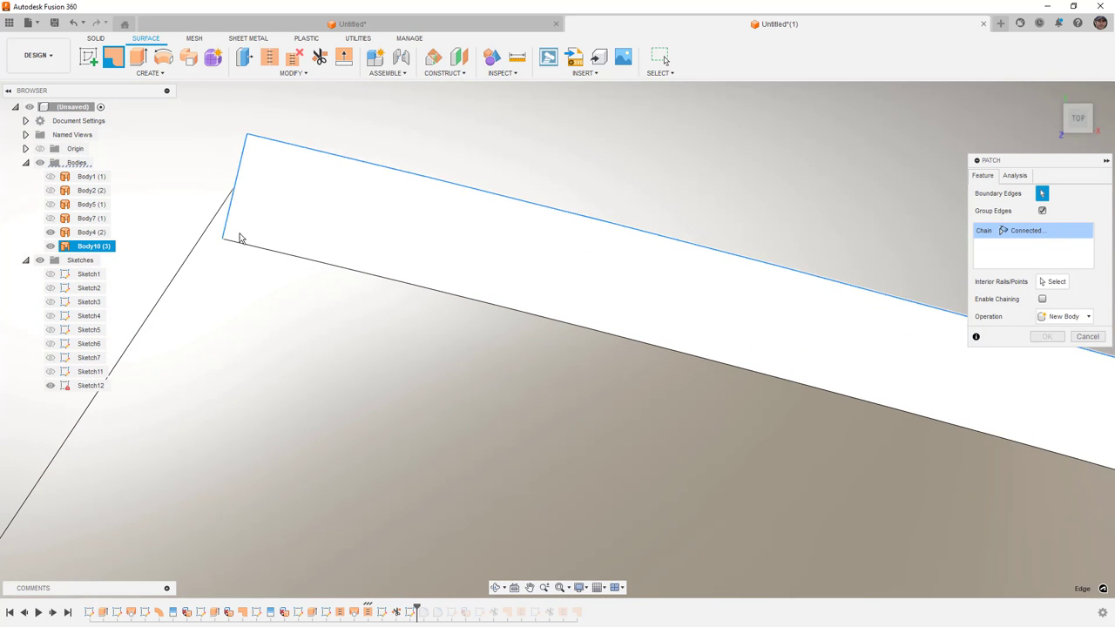
scroll(241, 247, down, 5)
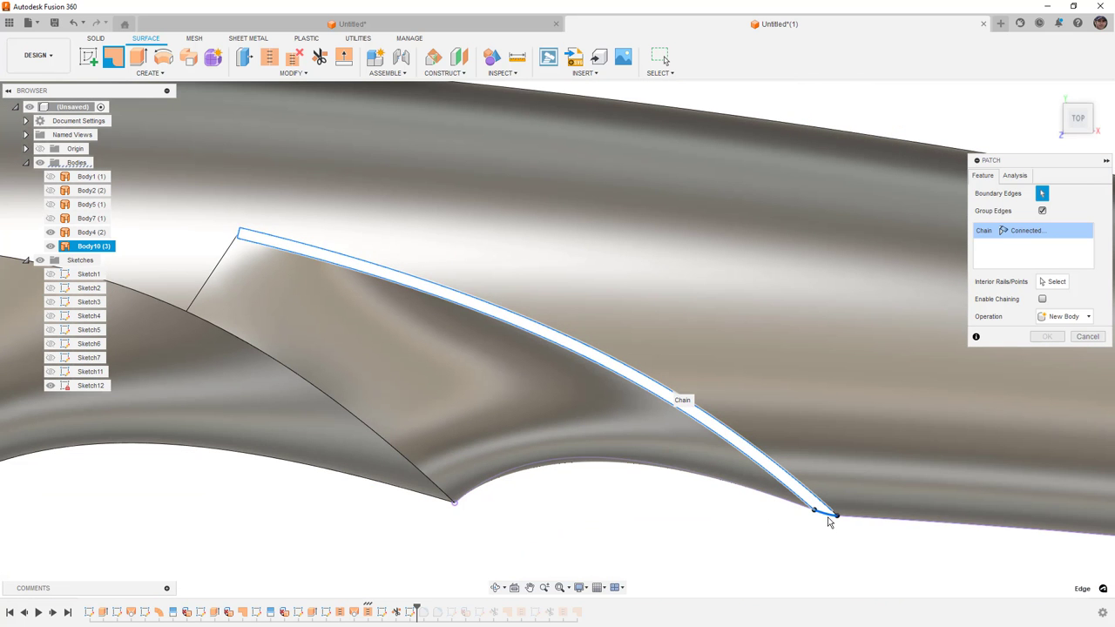
scroll(829, 525, up, 3)
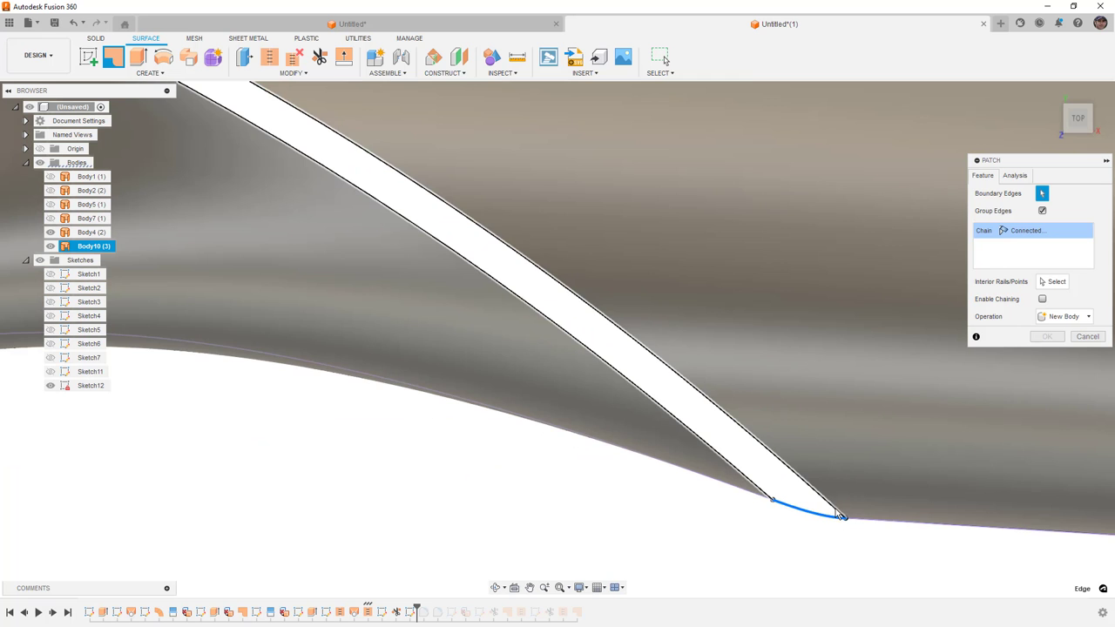
click(841, 515)
scroll(837, 519, down, 3)
click(1028, 231)
click(1032, 257)
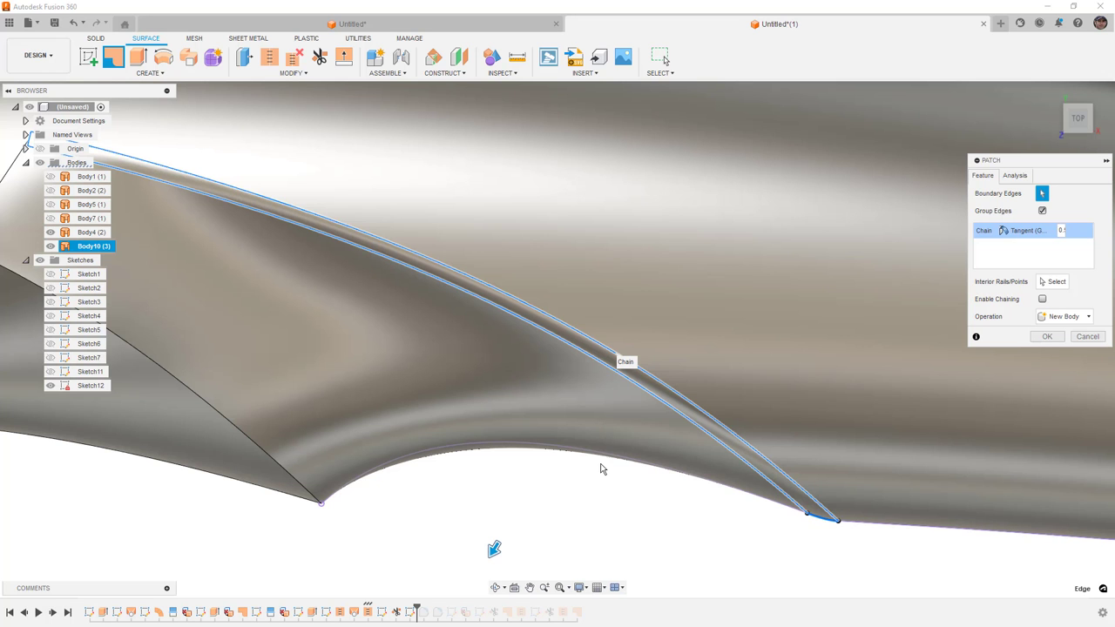
middle_drag(601, 469, 682, 482)
click(1046, 338)
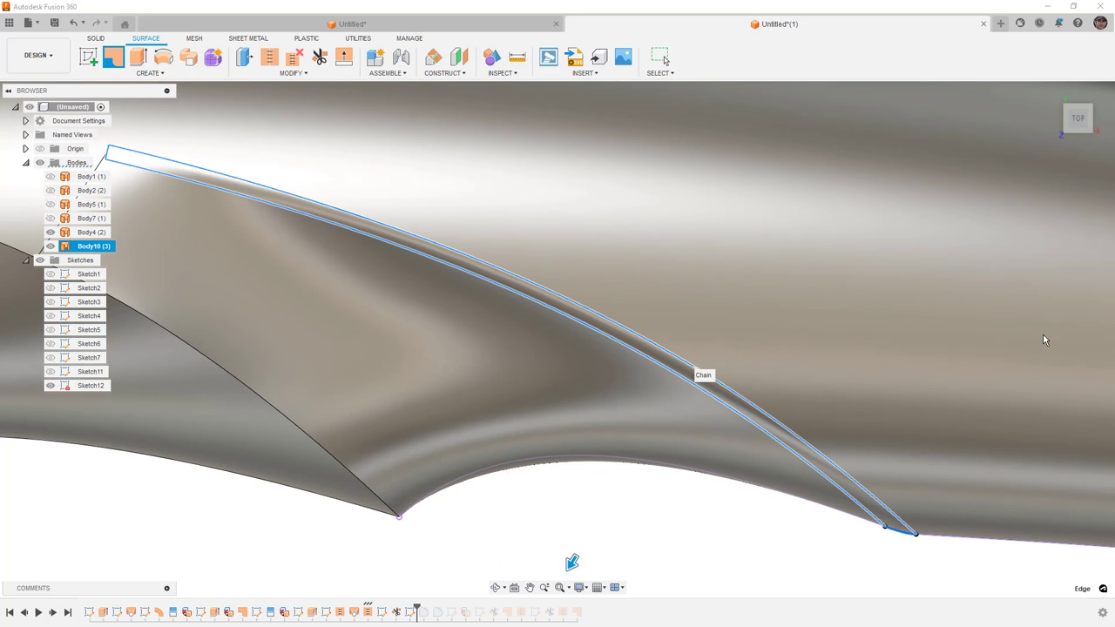
scroll(753, 419, down, 3)
- Stitch the large handle surface and the Body16 patch strip into Body17, then orbit to inspect it
click(270, 58)
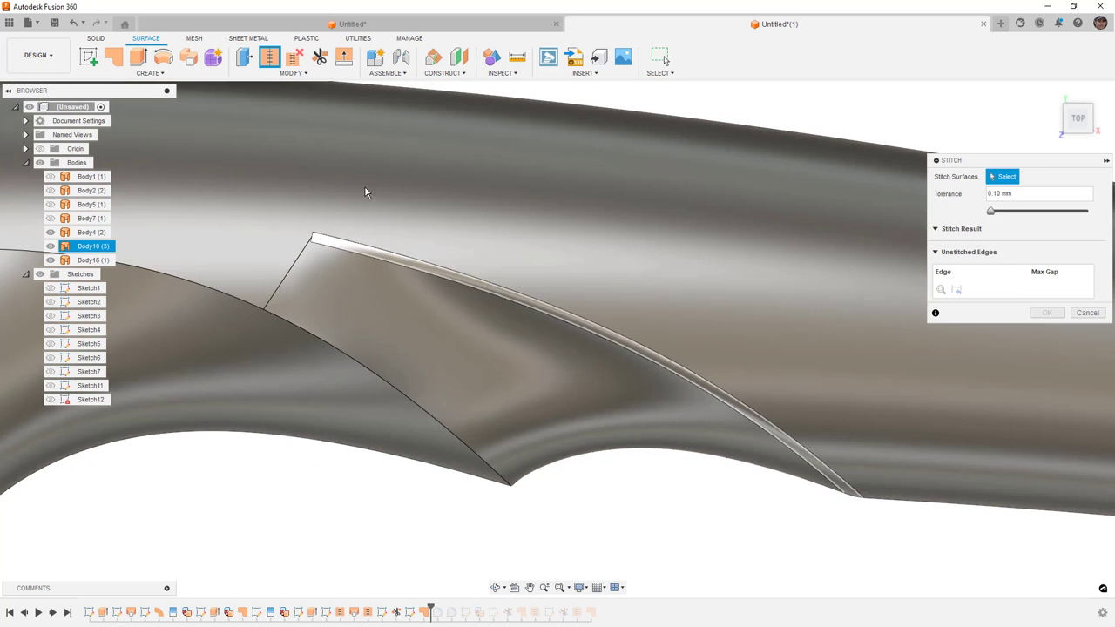
click(364, 186)
click(400, 260)
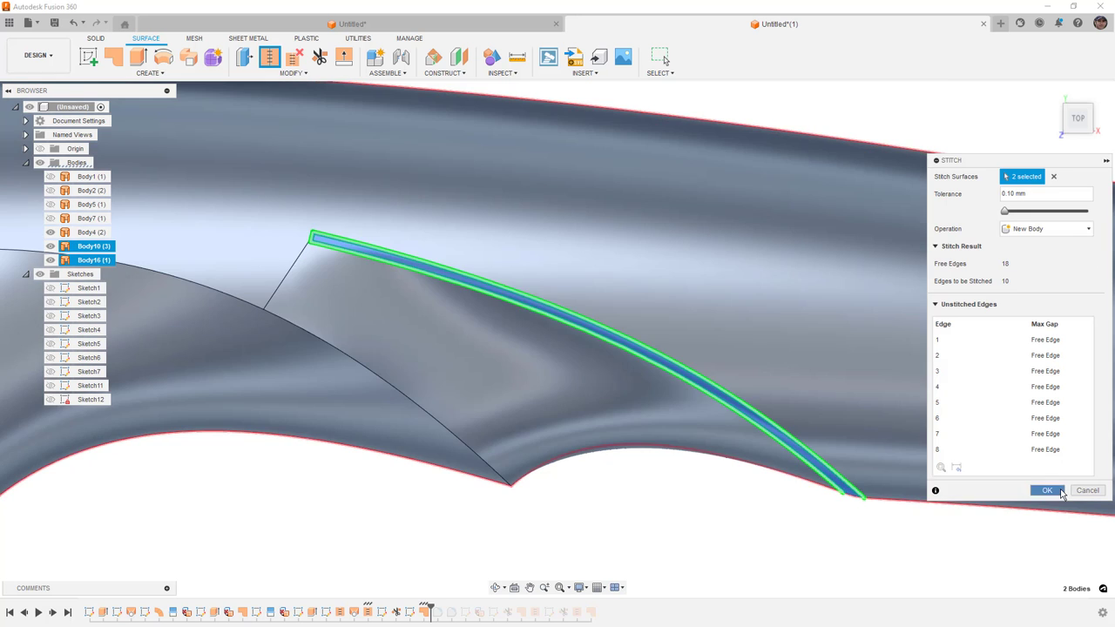
click(1049, 490)
scroll(655, 461, down, 2)
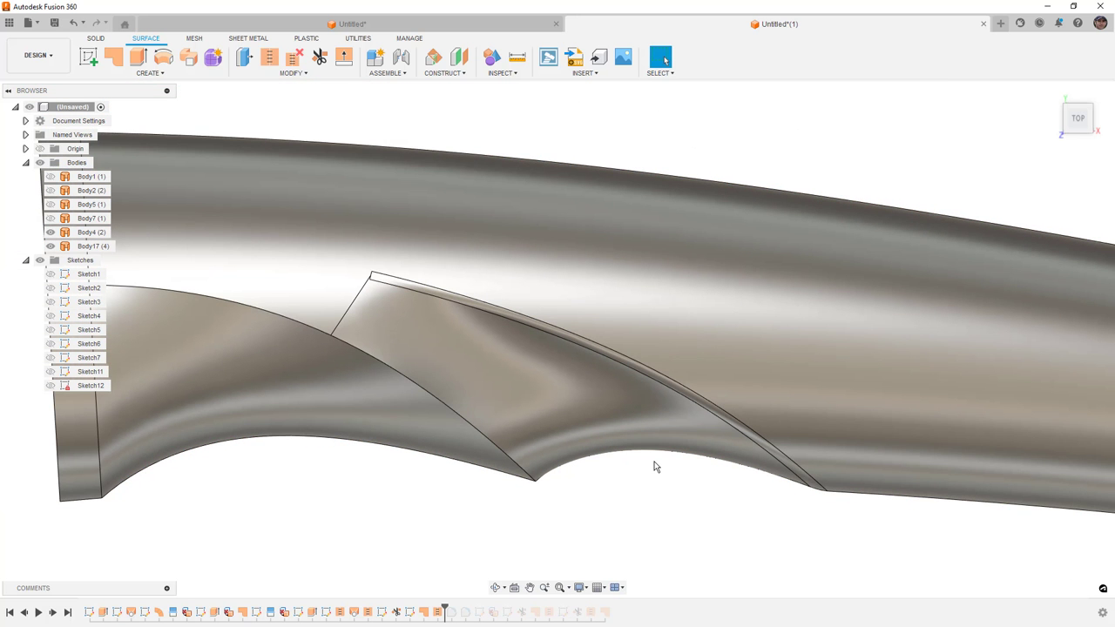
shift+middle_drag(655, 467, 693, 475)
scroll(693, 476, down, 3)
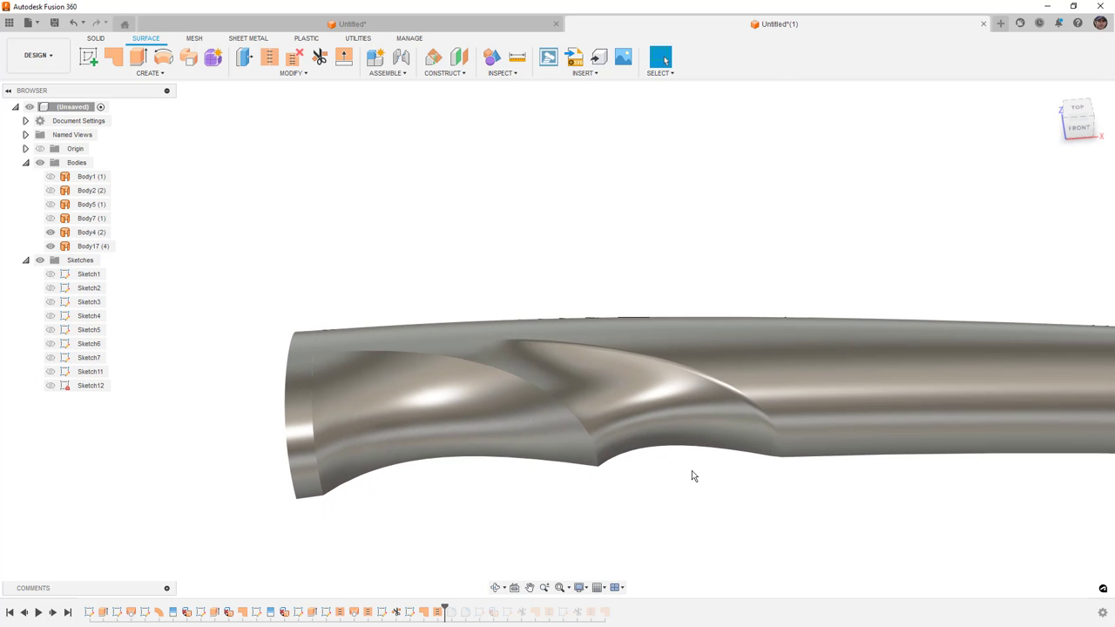
- Hide the Body4 end cap
click(93, 246)
click(93, 232)
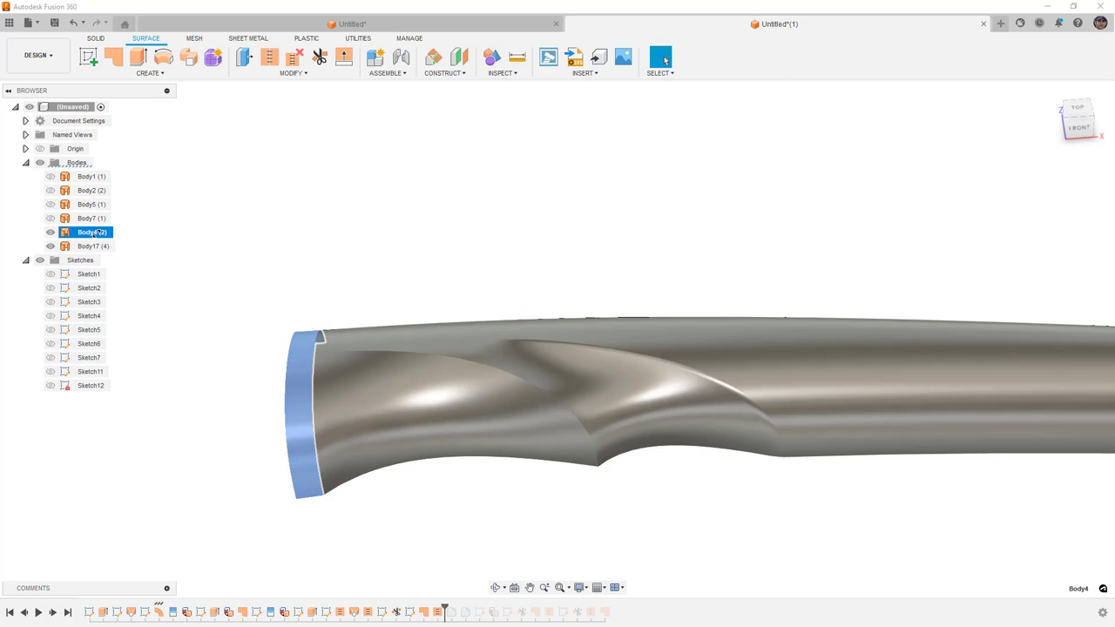
click(50, 232)
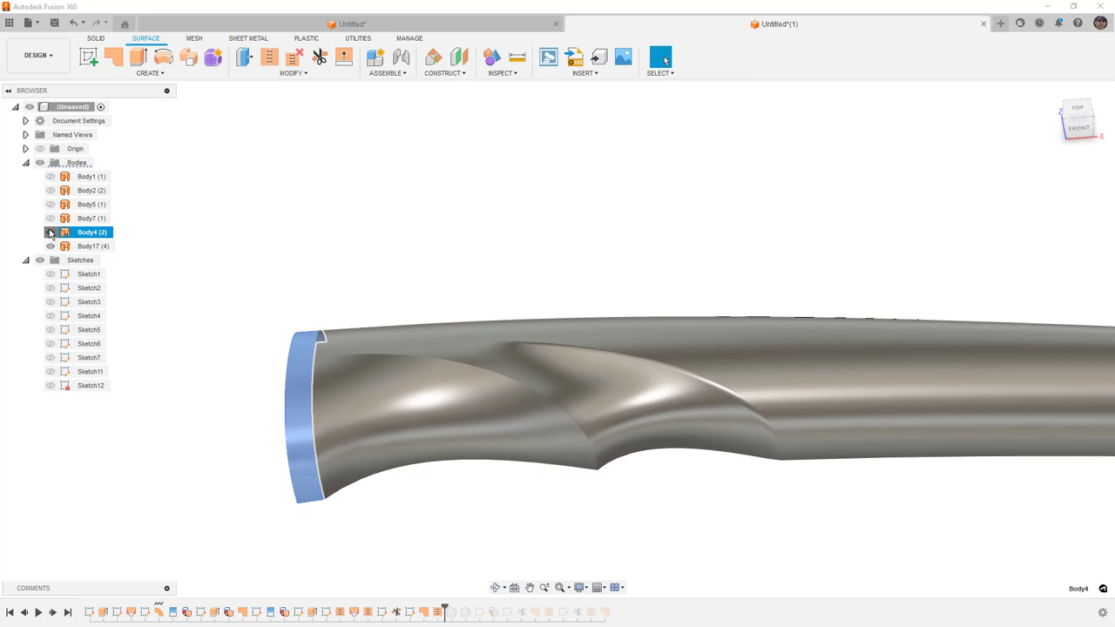
- Mirror Body17 across its flat side face, joining both halves of the handle
click(102, 245)
click(162, 77)
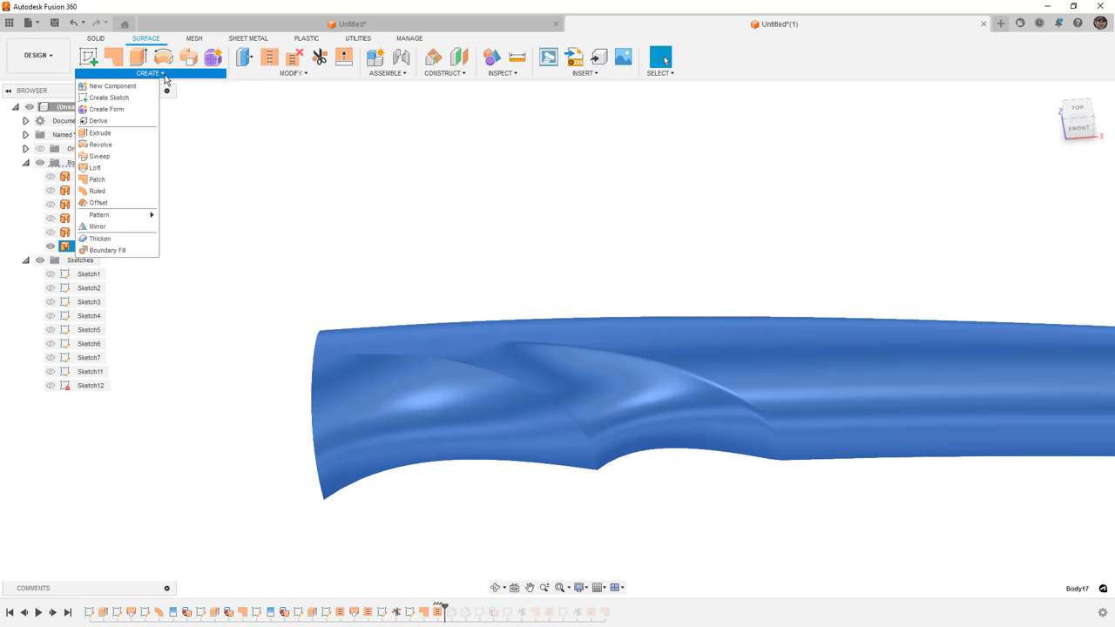
click(112, 227)
shift+middle_drag(529, 221, 936, 249)
click(1035, 211)
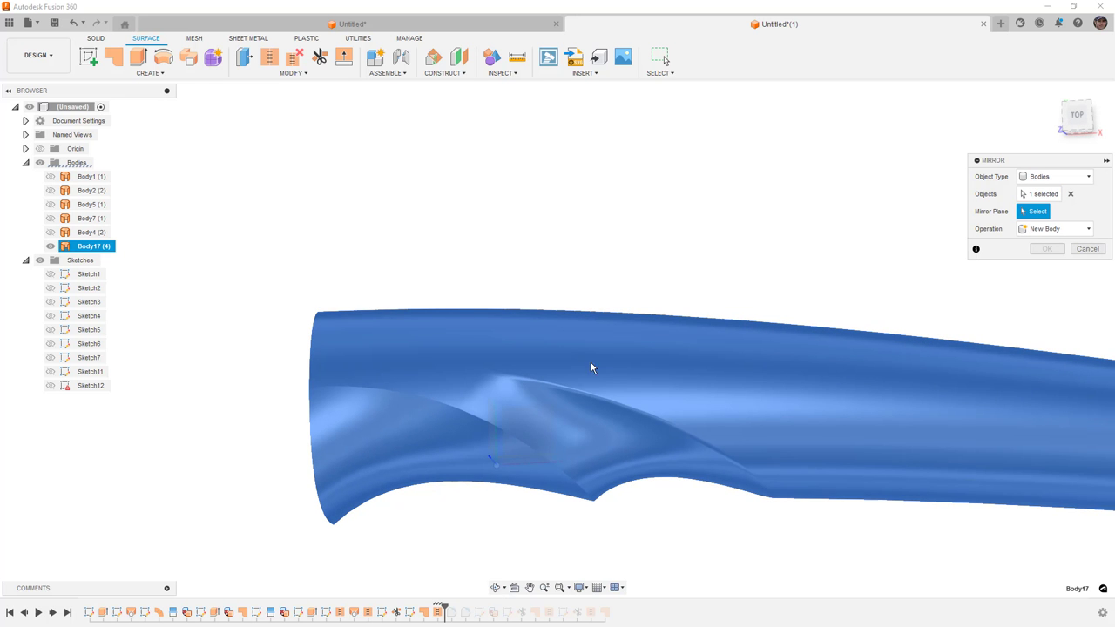
click(542, 423)
click(1045, 266)
shift+middle_drag(541, 369, 624, 359)
- Reopen the groove Patch feature from the timeline and confirm it to recompute the patch
key(Escape)
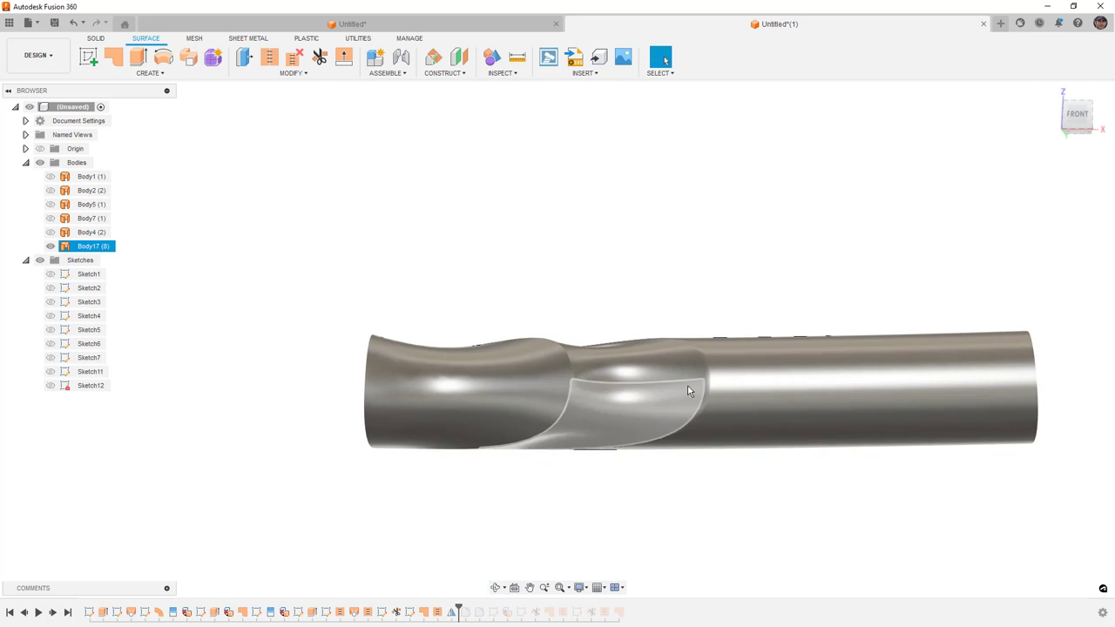
scroll(613, 387, up, 4)
click(558, 385)
shift+middle_drag(630, 525, 622, 522)
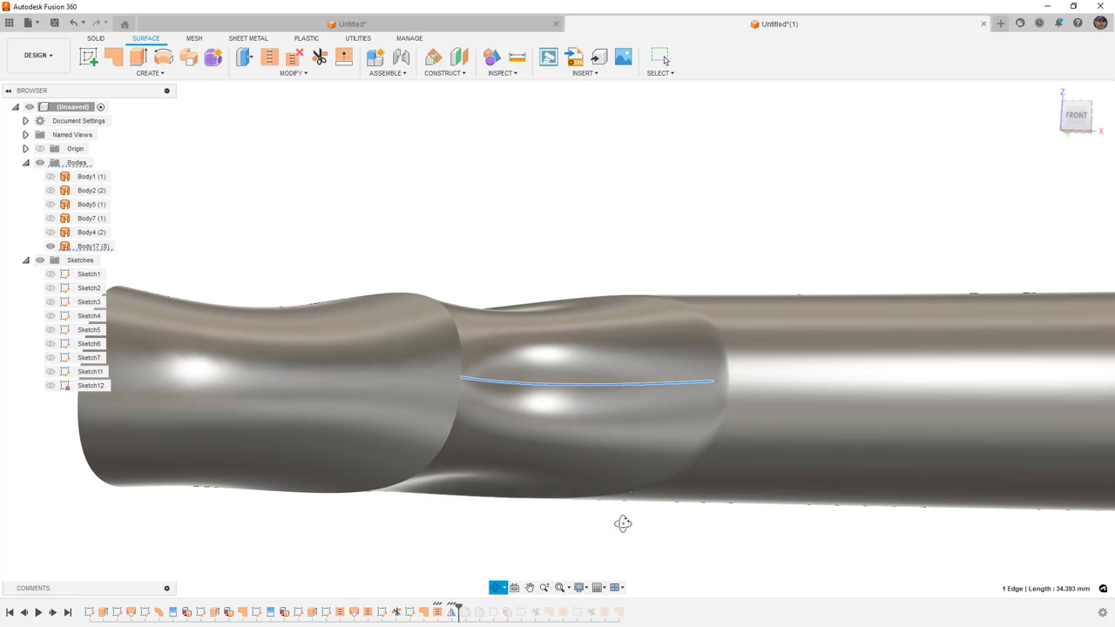
click(592, 372)
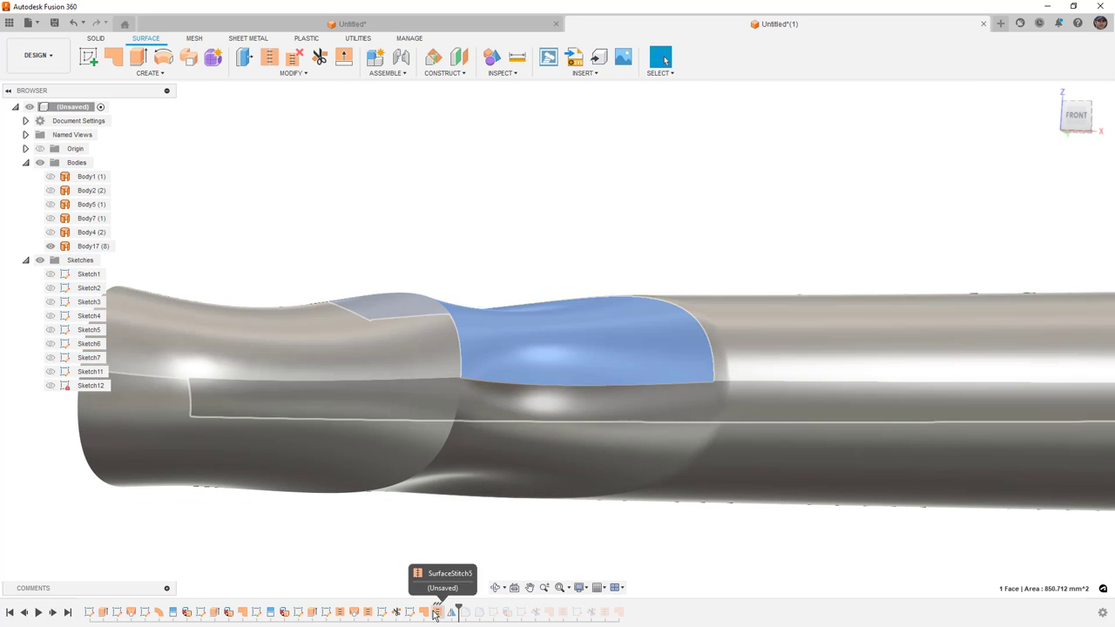
click(437, 613)
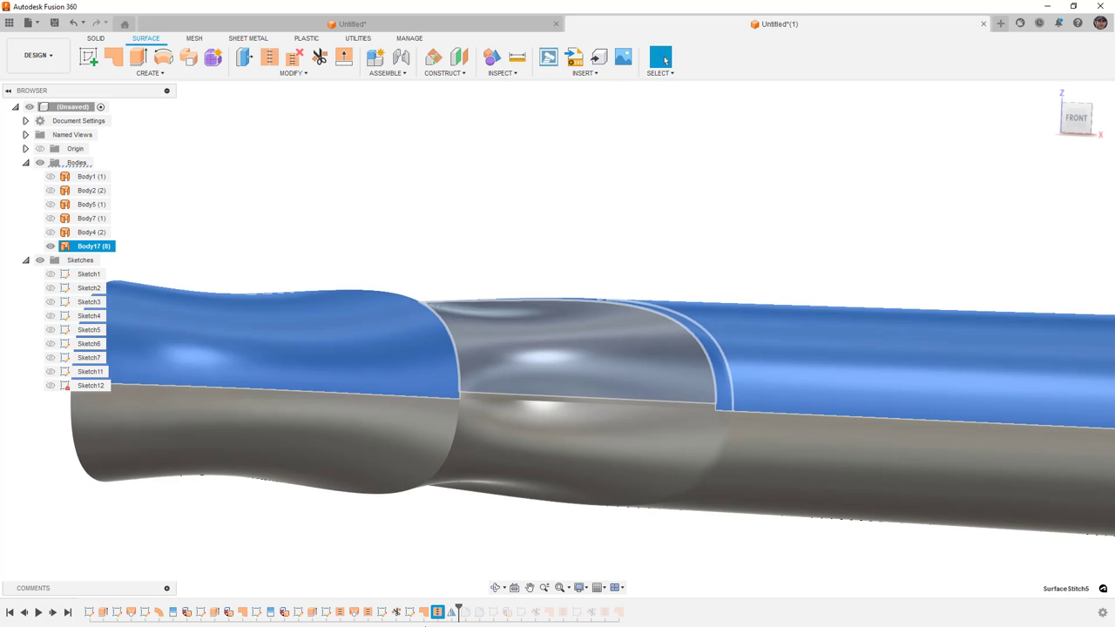
double_click(425, 612)
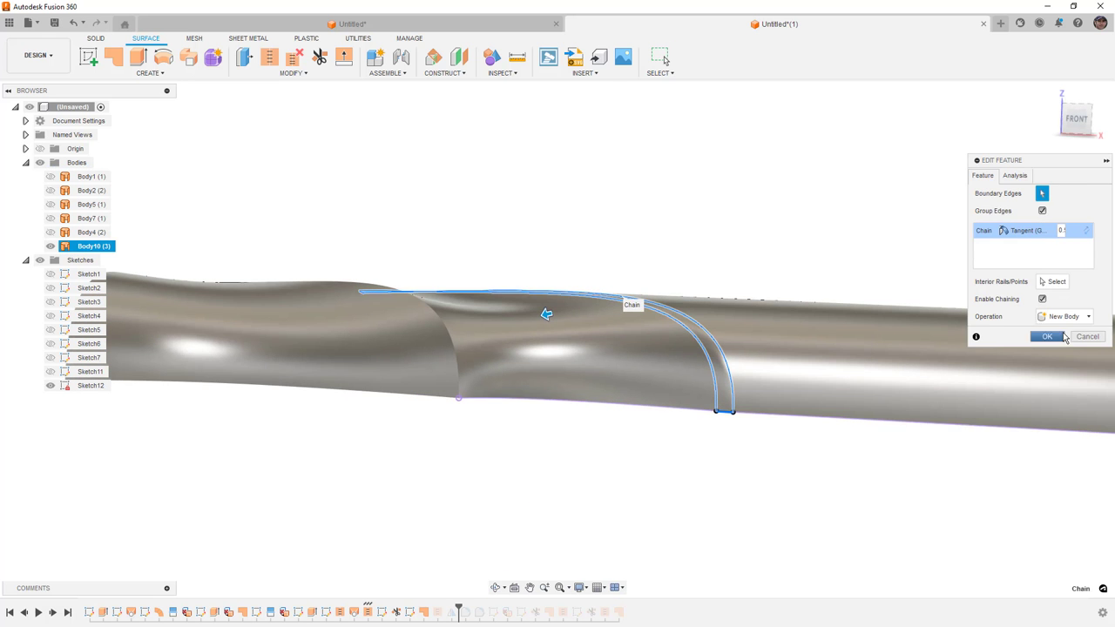
click(1047, 337)
- Edit the loft so its first rail is Tangent (G1), then inspect the rebuilt surface
click(560, 386)
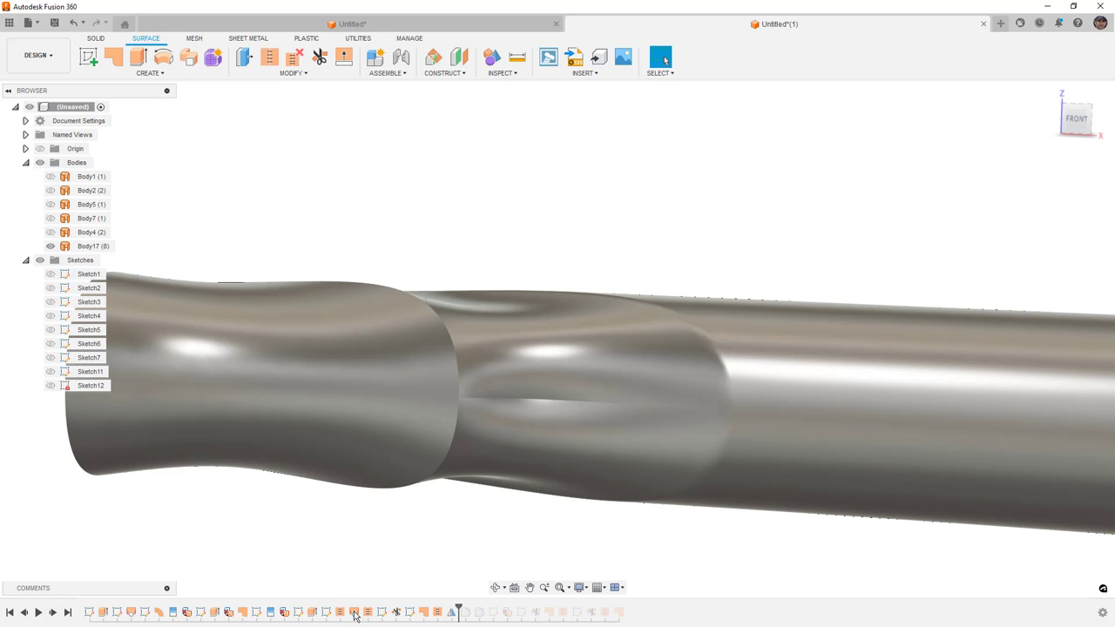
double_click(354, 612)
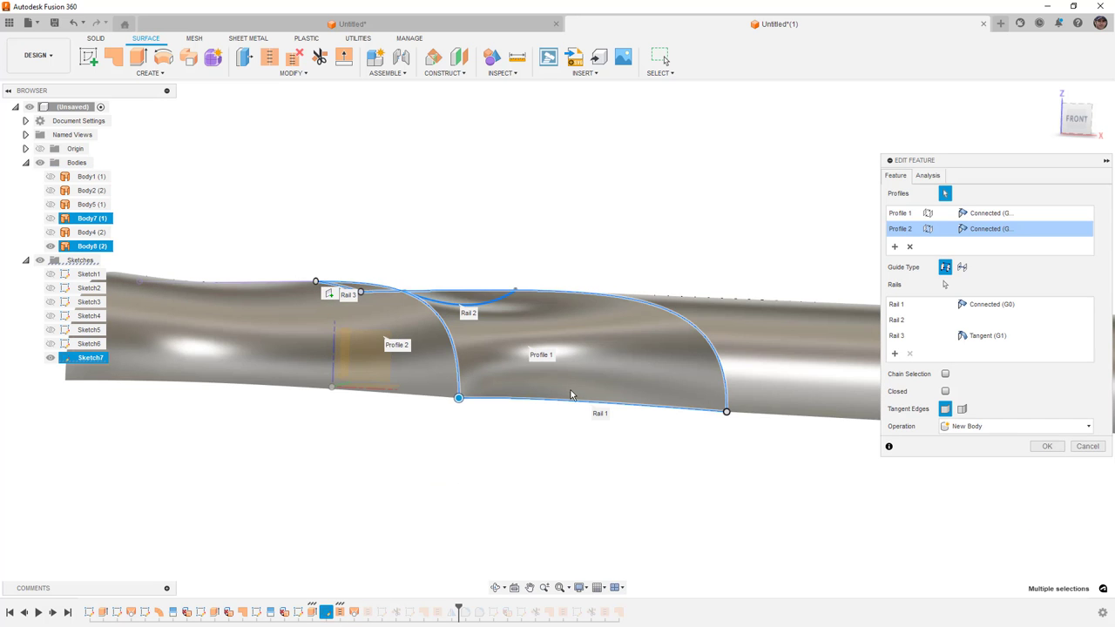
click(604, 421)
click(994, 304)
click(988, 335)
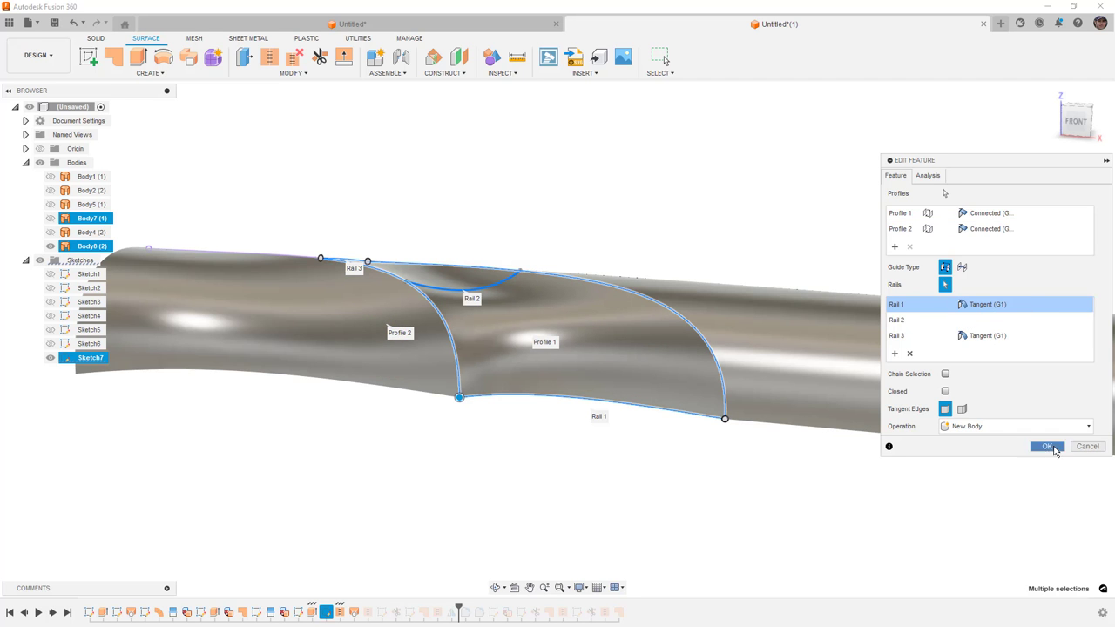
key(Return)
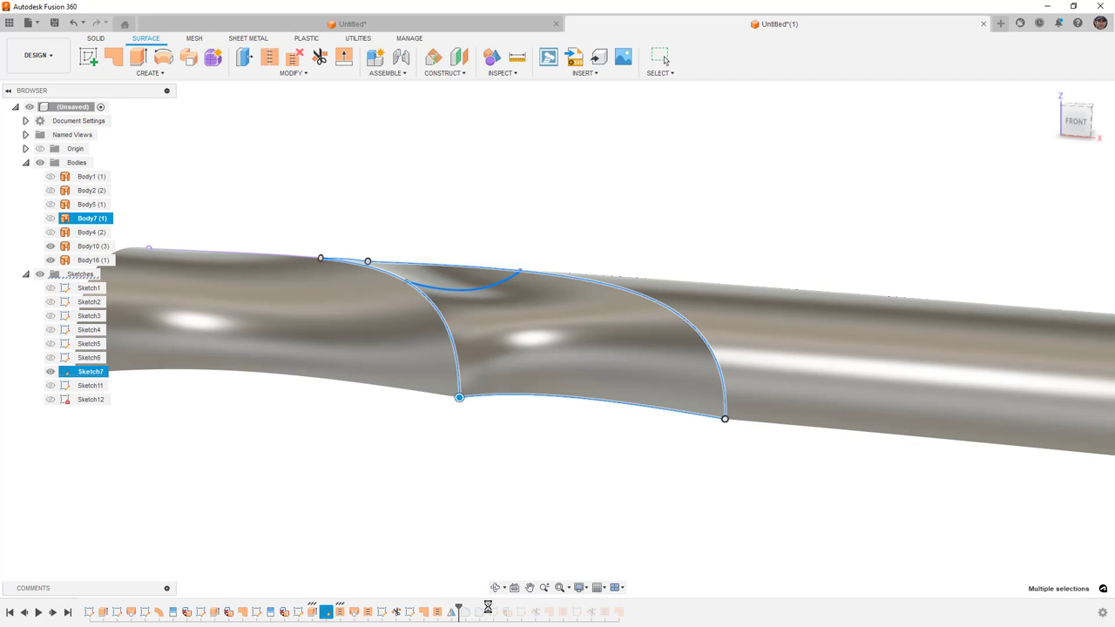
shift+middle_drag(580, 529, 726, 383)
click(542, 401)
scroll(726, 384, up, 2)
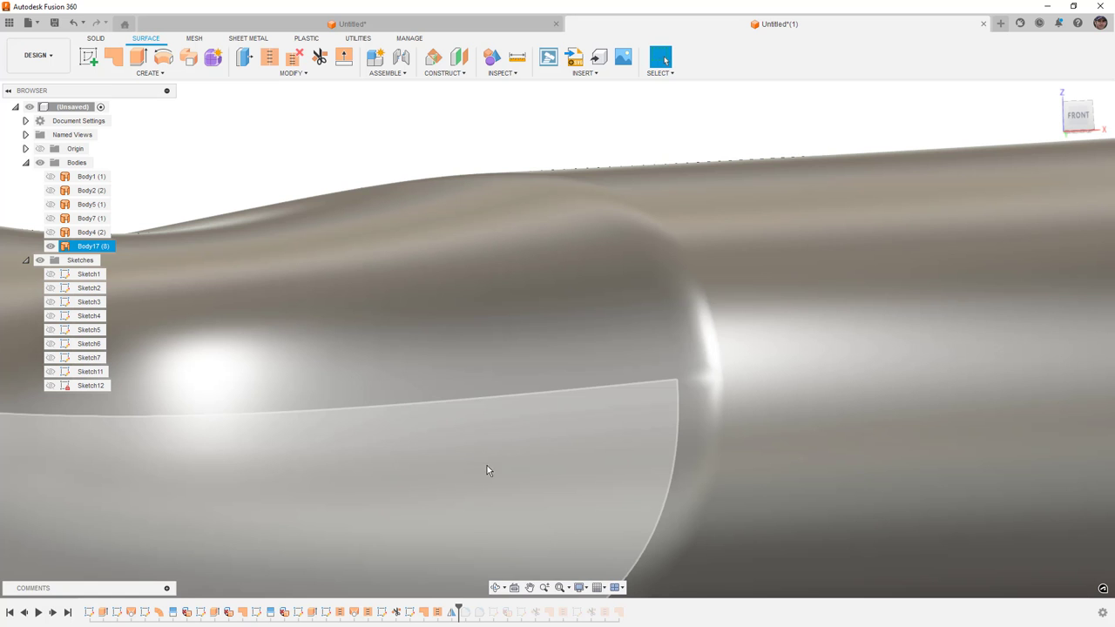
- Extrude the small groove sketch profile 2 mm downward as a new body, then hide the sketch
drag(459, 608, 418, 610)
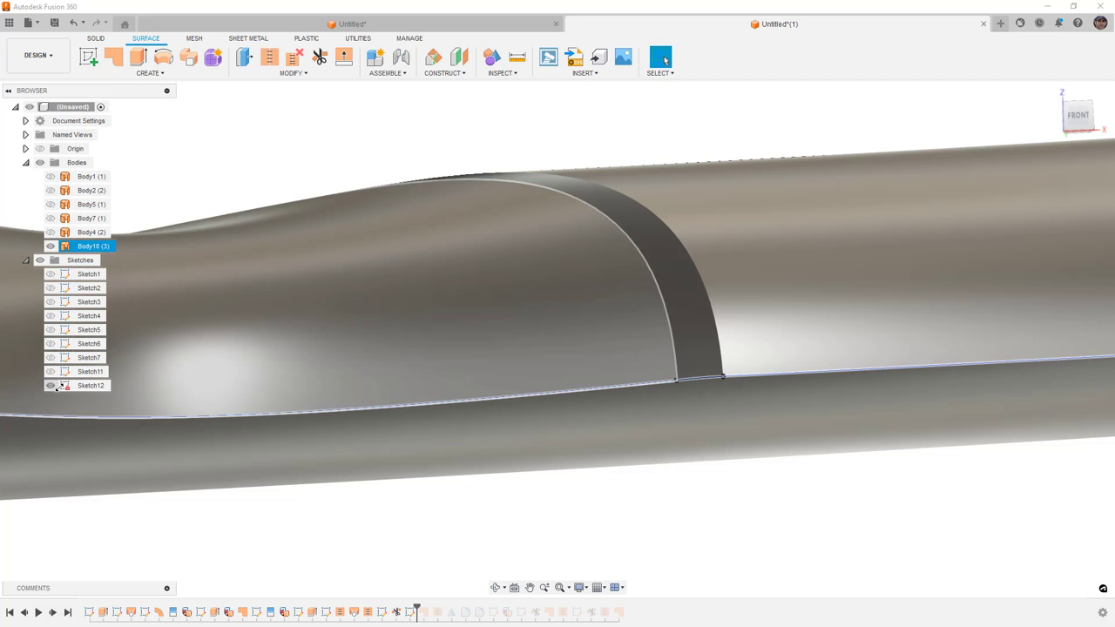
click(49, 385)
click(138, 57)
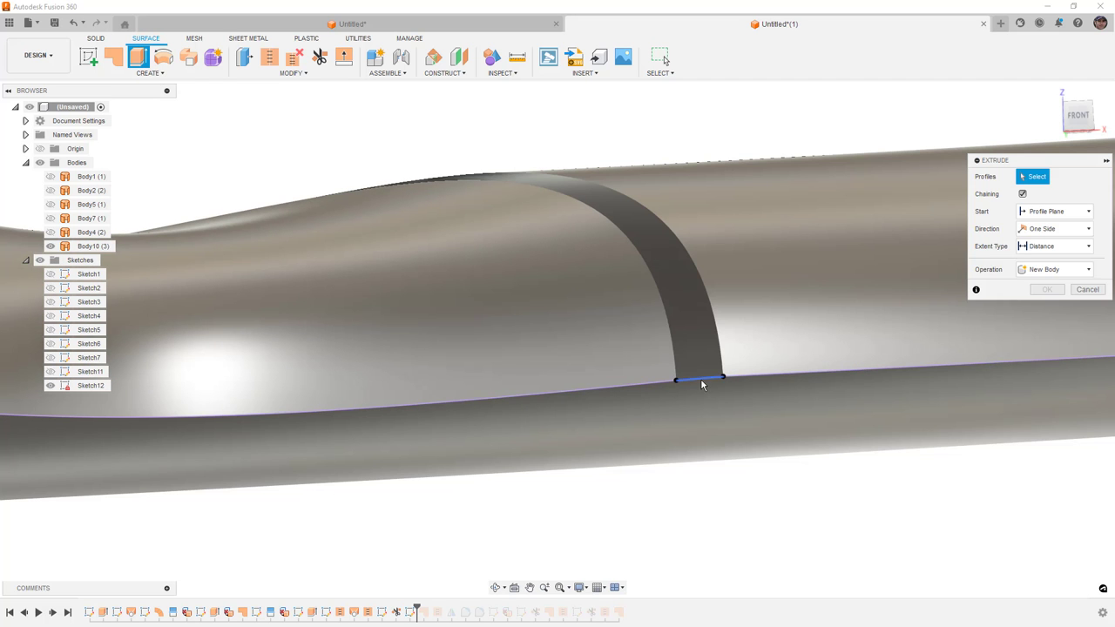
click(702, 380)
drag(703, 373, 705, 433)
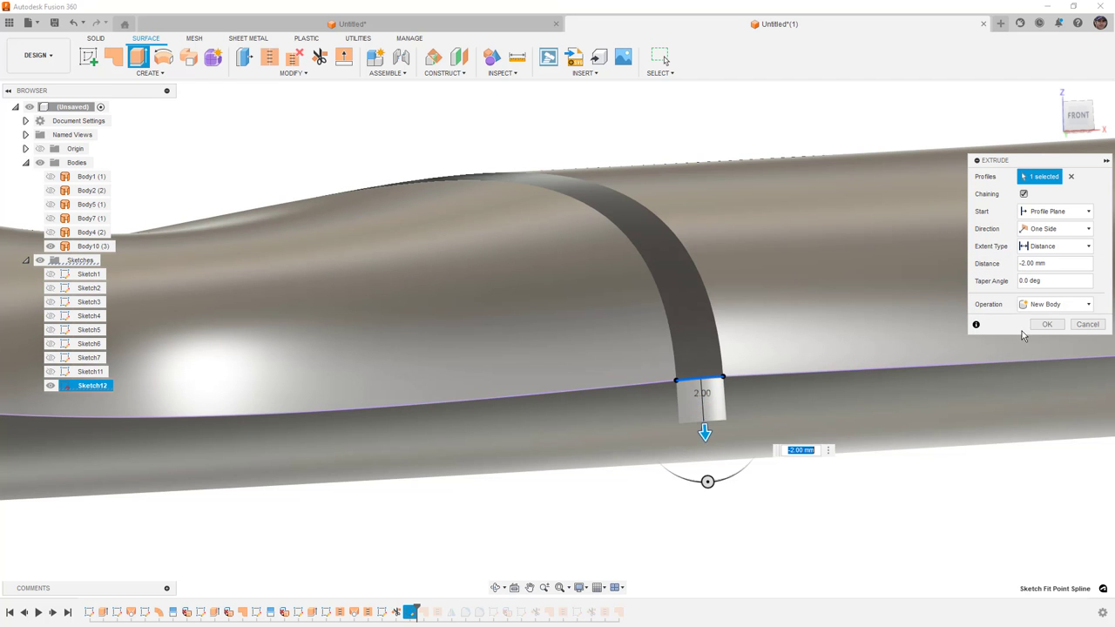
click(1048, 324)
click(49, 399)
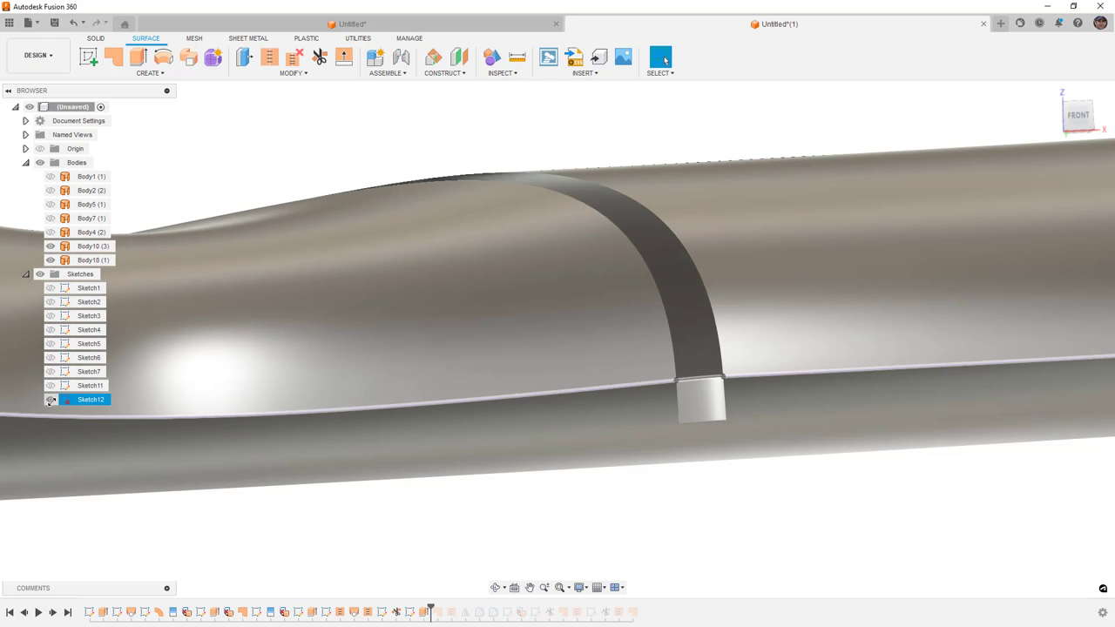
- Delete the old slot Patch feature from the model timeline
double_click(438, 612)
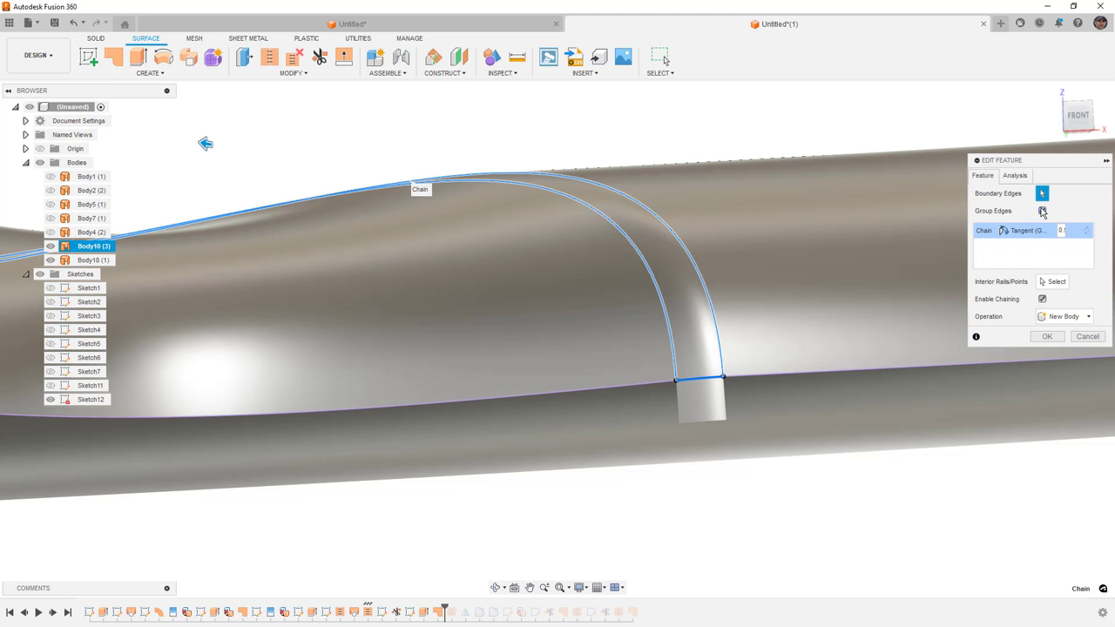
click(1042, 211)
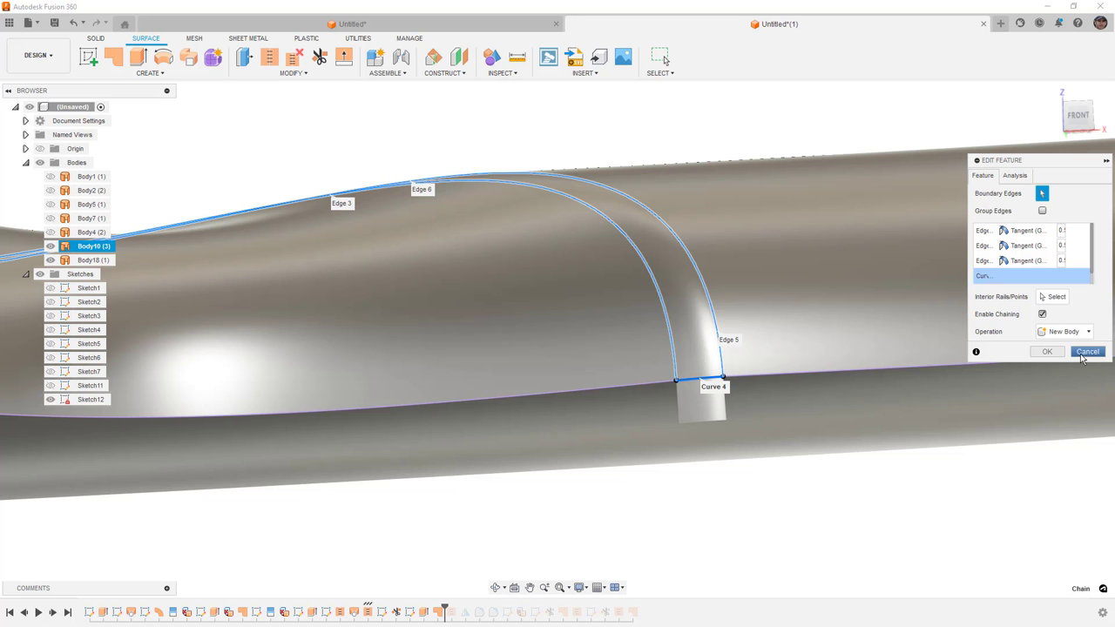
click(1048, 352)
click(441, 613)
key(Delete)
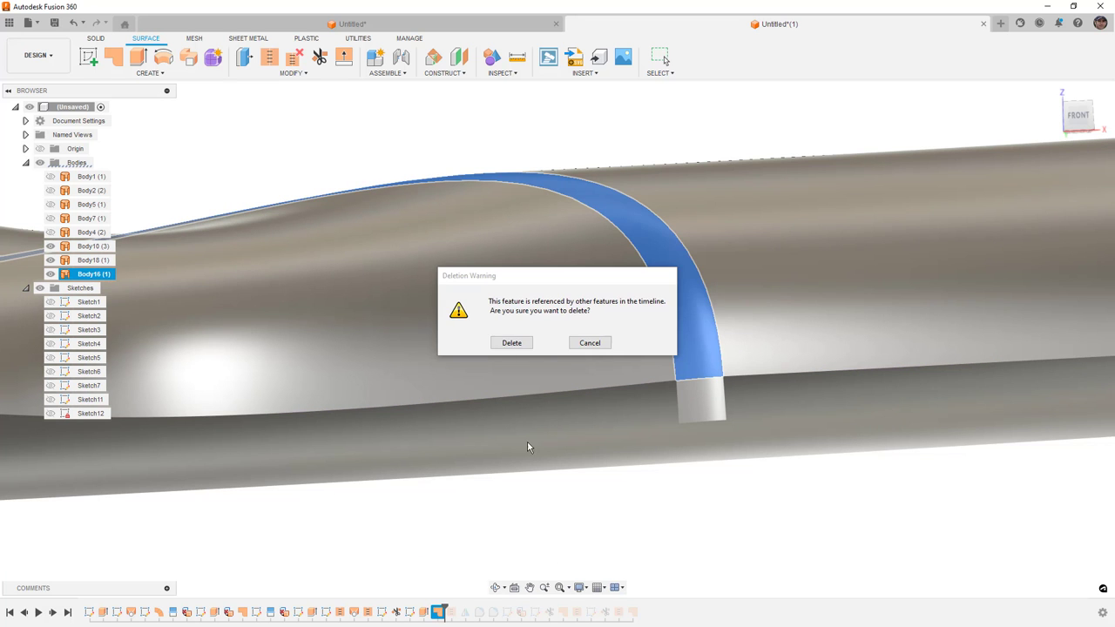
click(512, 344)
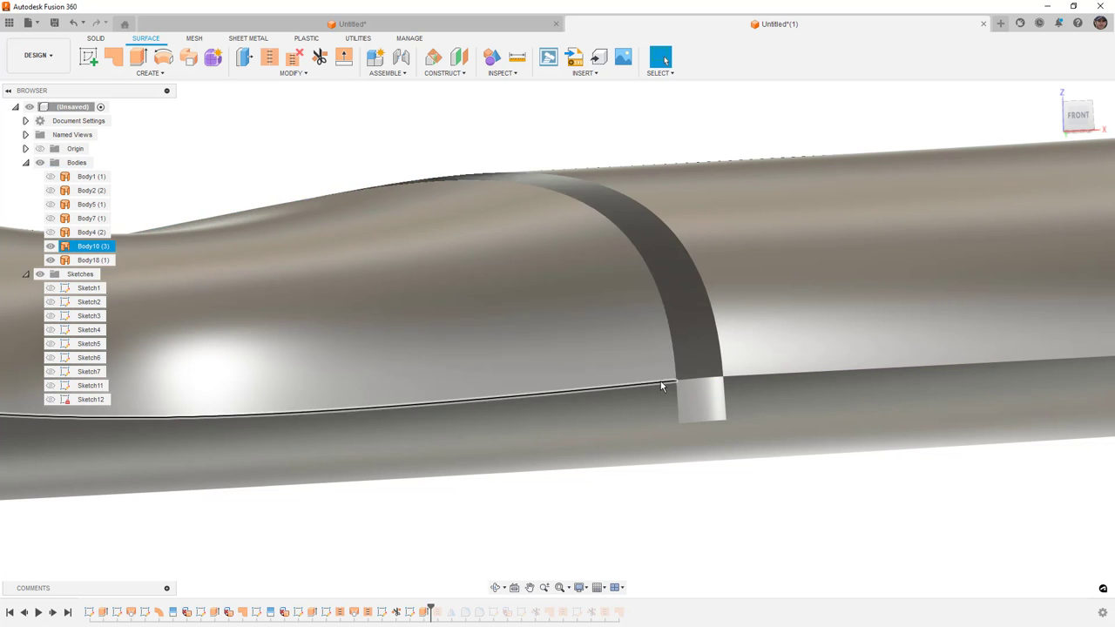
click(113, 56)
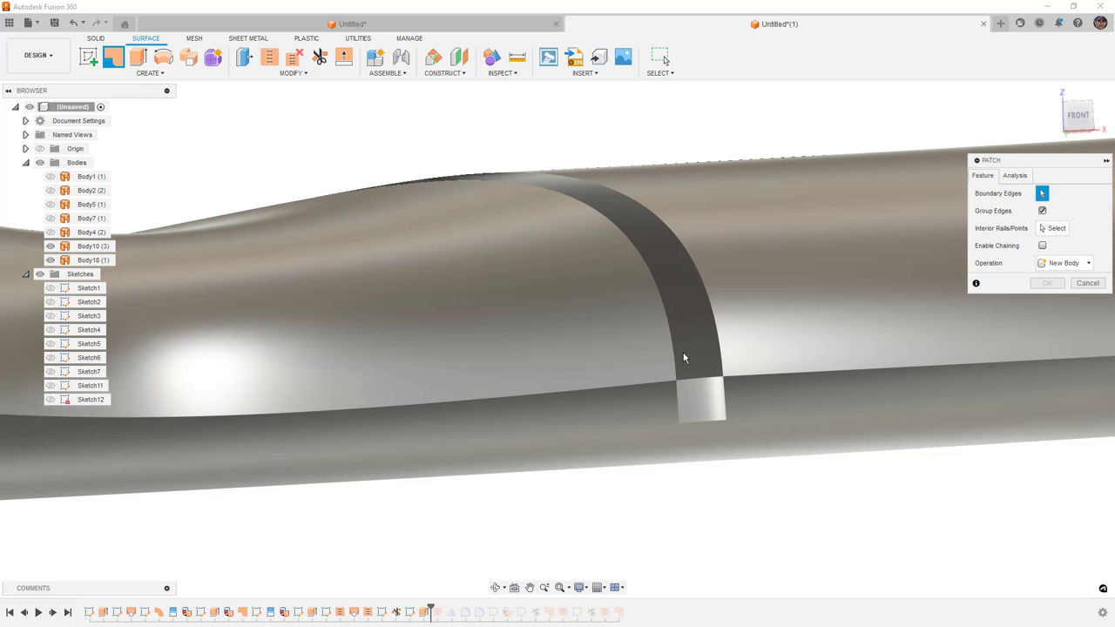
- Patch the slot's edge loop with Tangent chaining, creating Body19
click(698, 381)
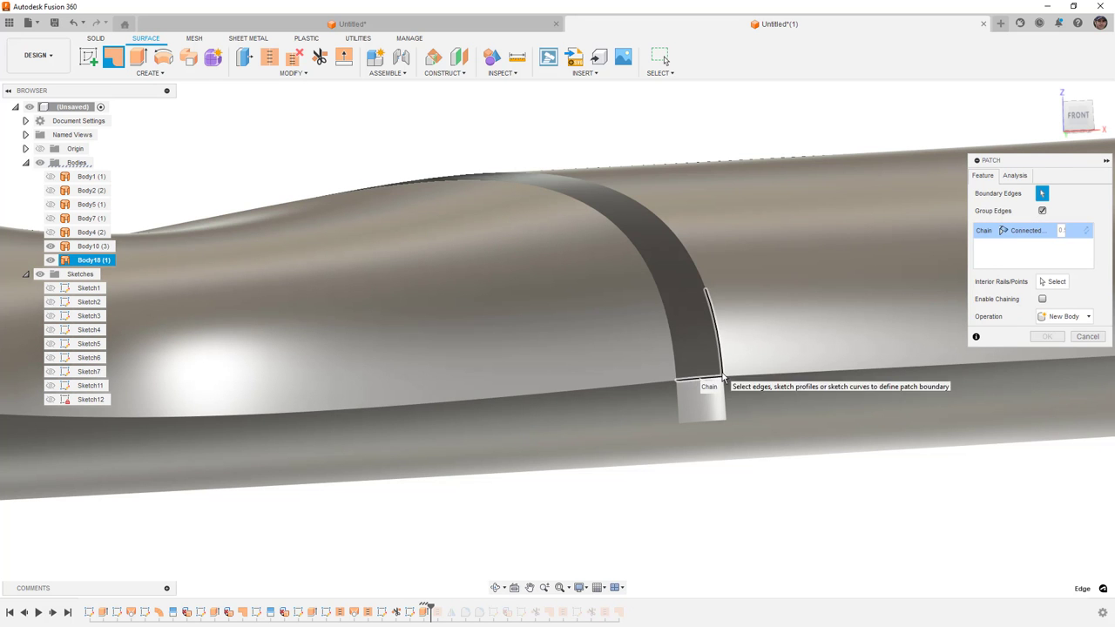
shift+middle_drag(676, 353, 579, 338)
scroll(322, 396, up, 6)
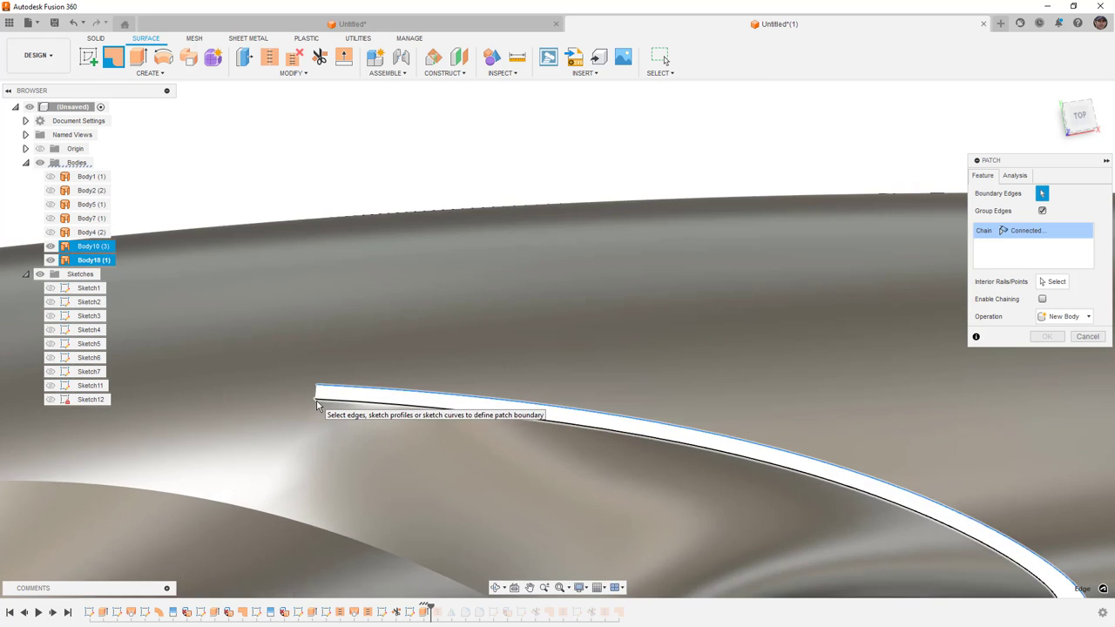
scroll(316, 357, down, 5)
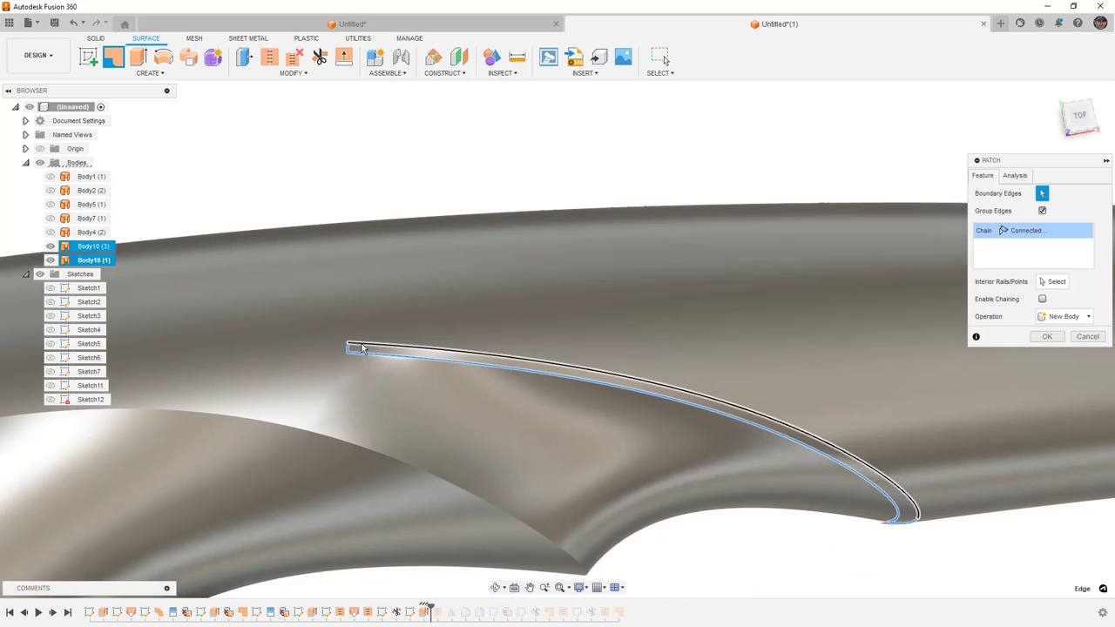
scroll(362, 349, down, 2)
click(1024, 230)
click(1035, 262)
click(1047, 336)
- Orbit back to the front view and deselect the small extruded face
shift+middle_drag(935, 437, 843, 454)
scroll(808, 495, up, 2)
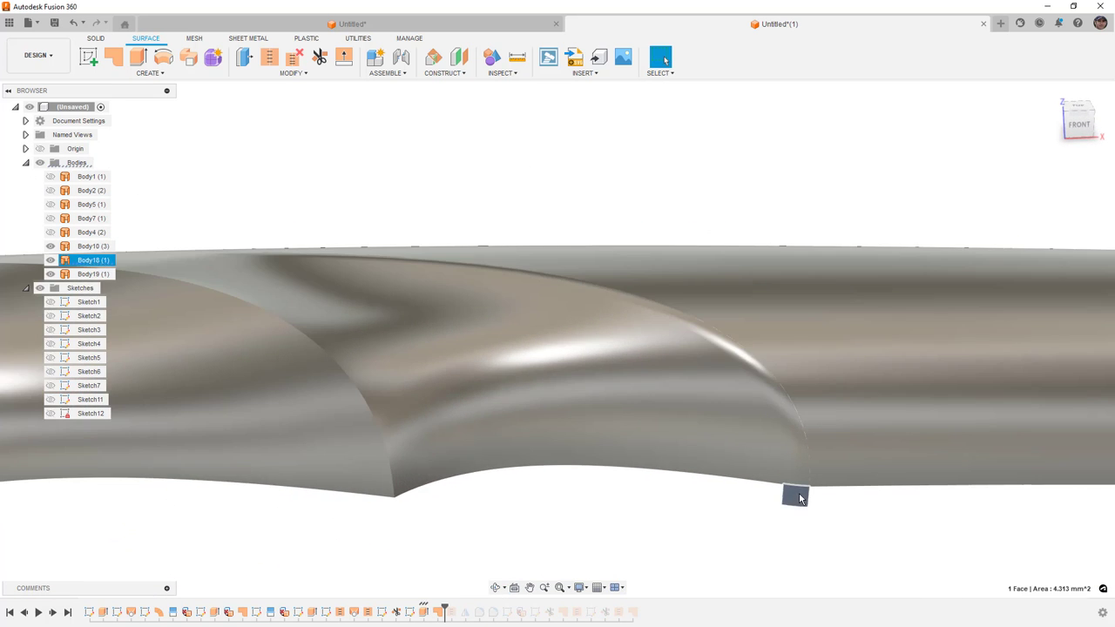
click(794, 502)
scroll(758, 514, down, 3)
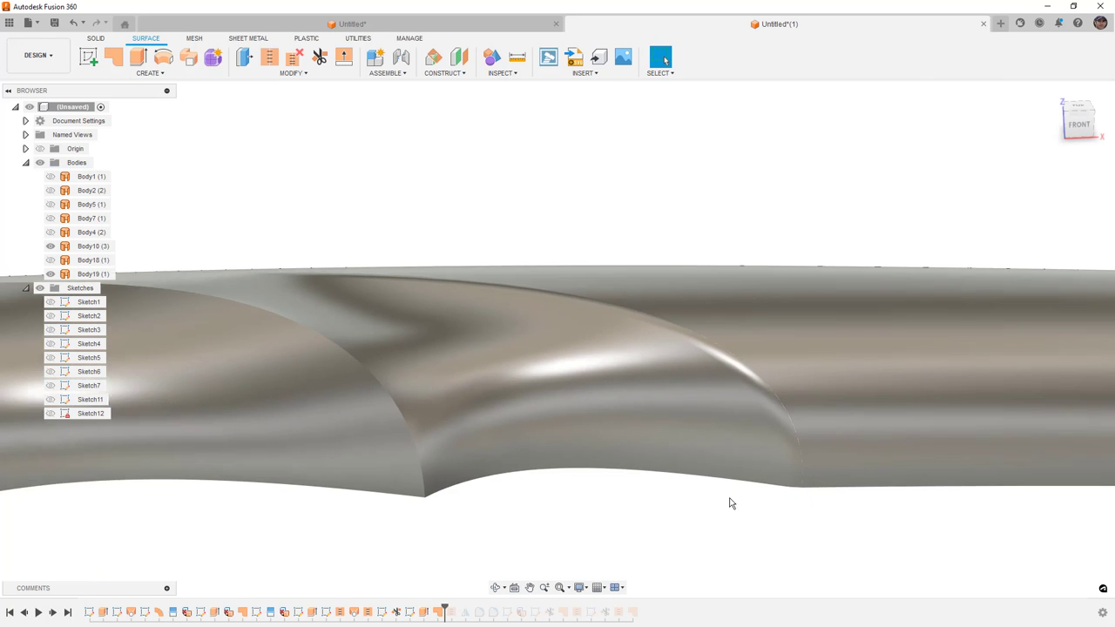
click(270, 56)
- Stitch the main handle surface and the slot patch into one body, Body20
click(641, 406)
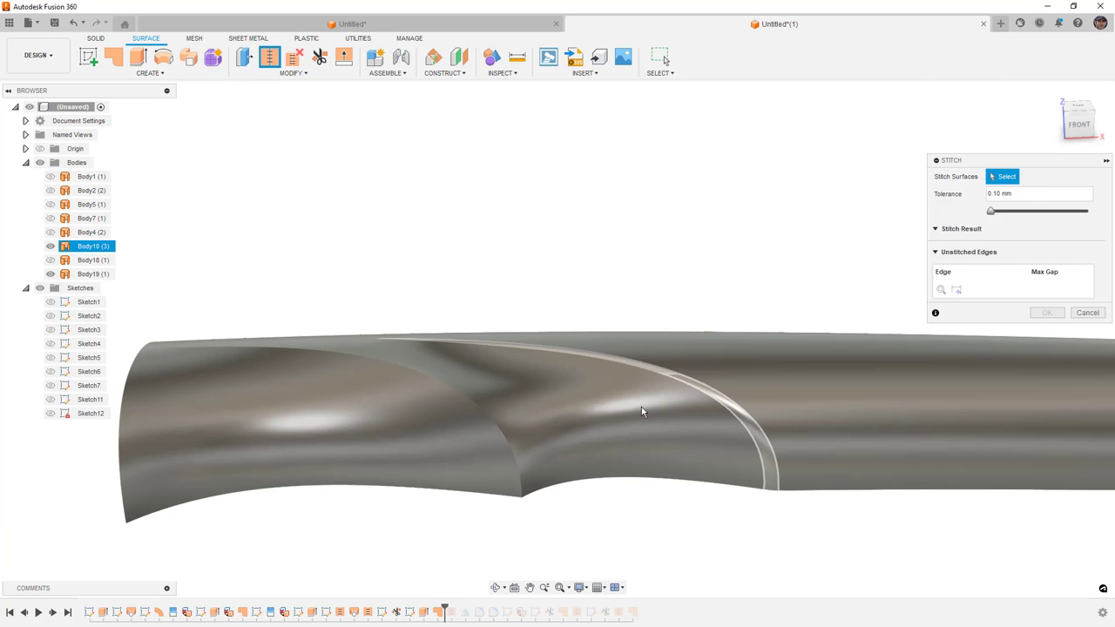
click(726, 404)
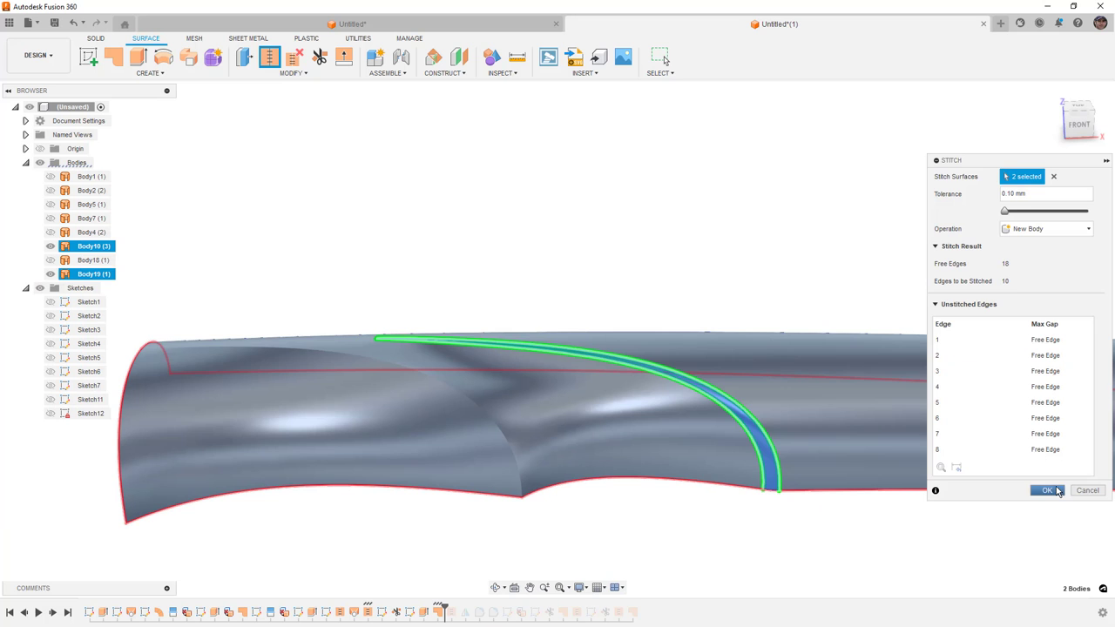
click(1049, 490)
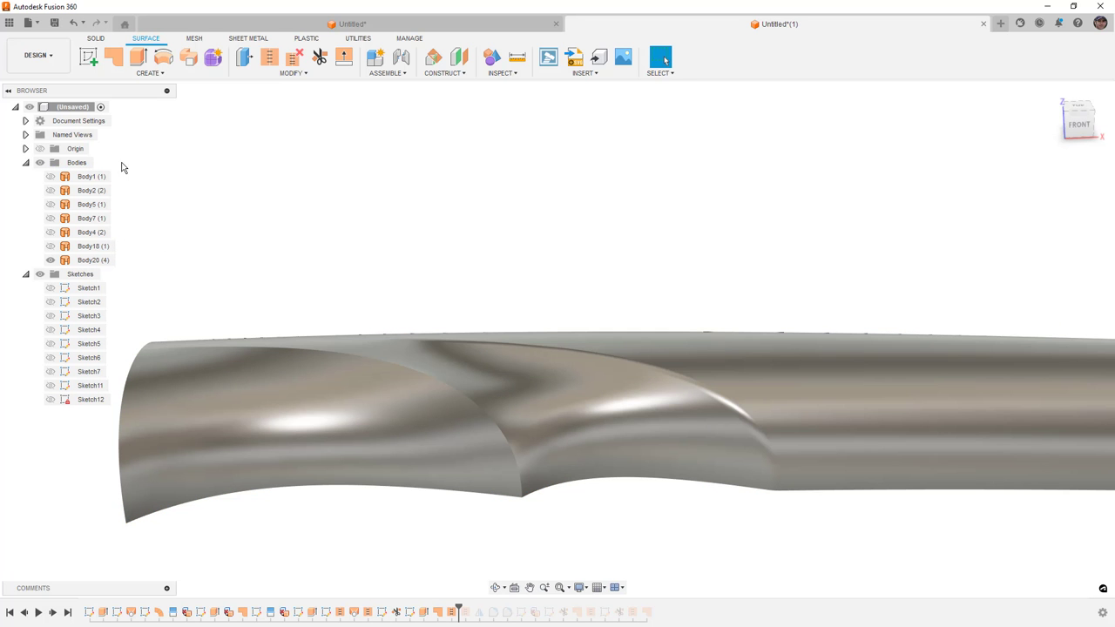
- Mirror Body20 across the side plane, joining both halves into the full handle
click(94, 260)
click(183, 74)
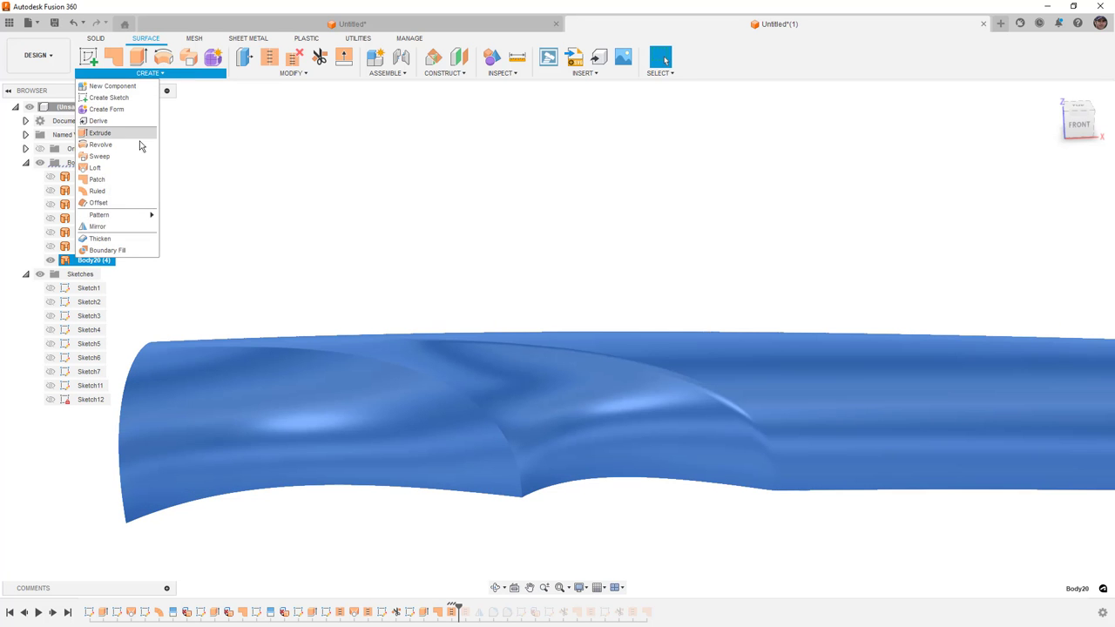
click(103, 227)
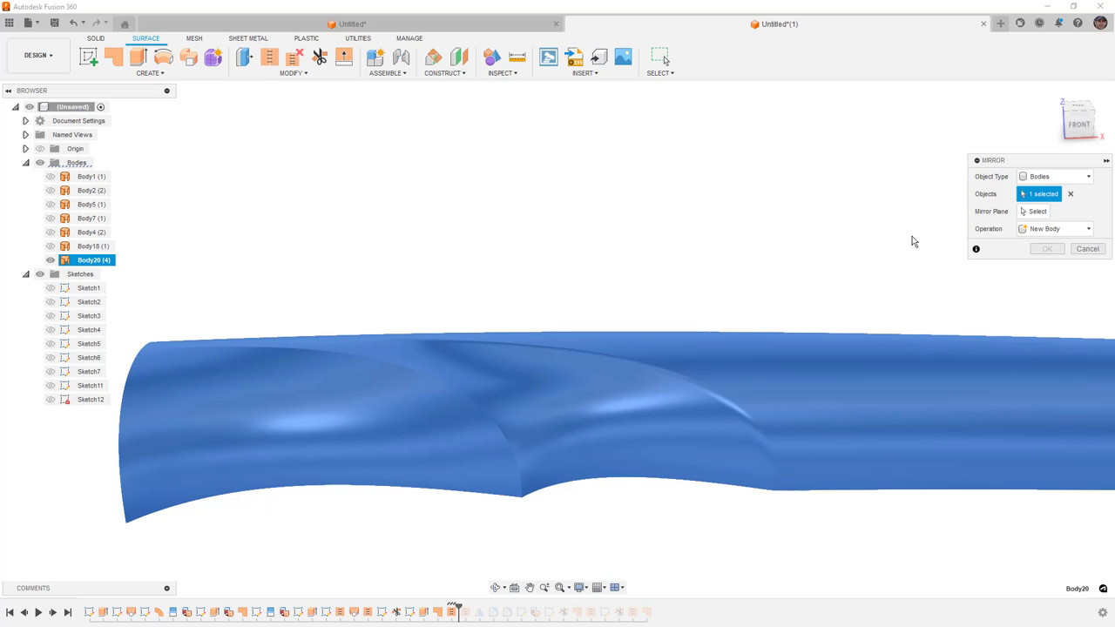
click(1037, 210)
shift+middle_drag(648, 269, 509, 372)
click(450, 392)
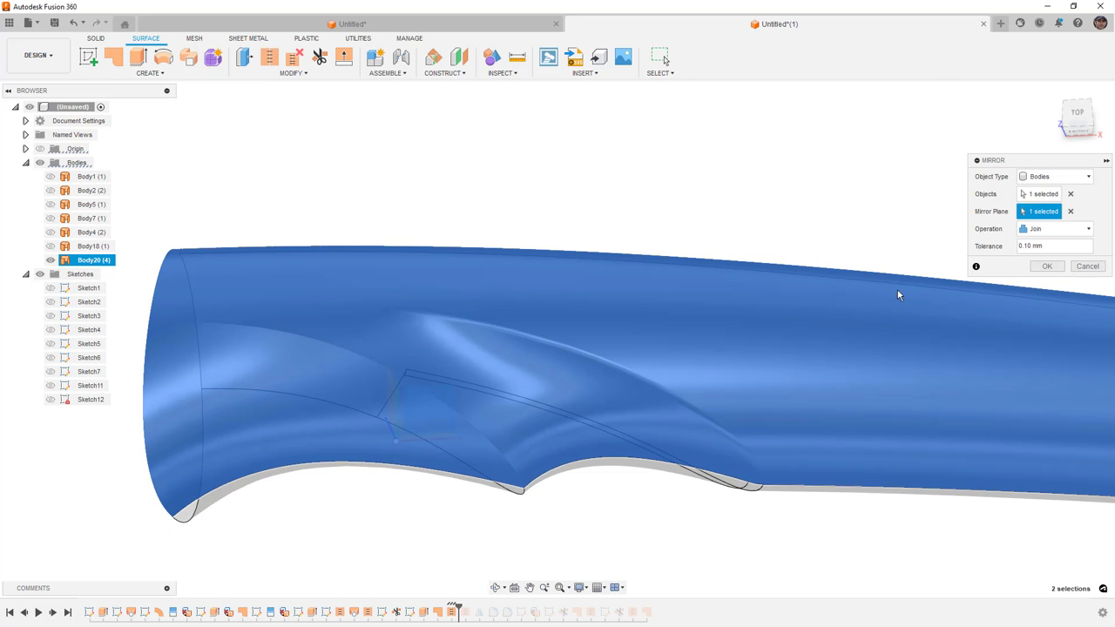
click(1045, 269)
shift+middle_drag(703, 250, 814, 281)
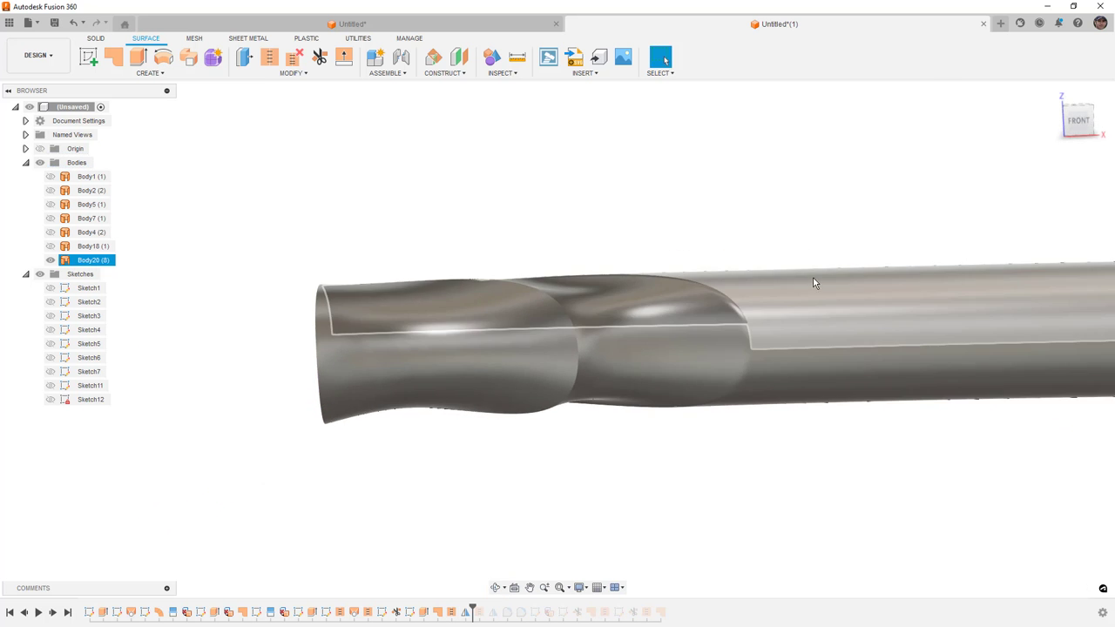
scroll(769, 246, up, 5)
shift+middle_drag(769, 246, 797, 211)
scroll(795, 209, down, 6)
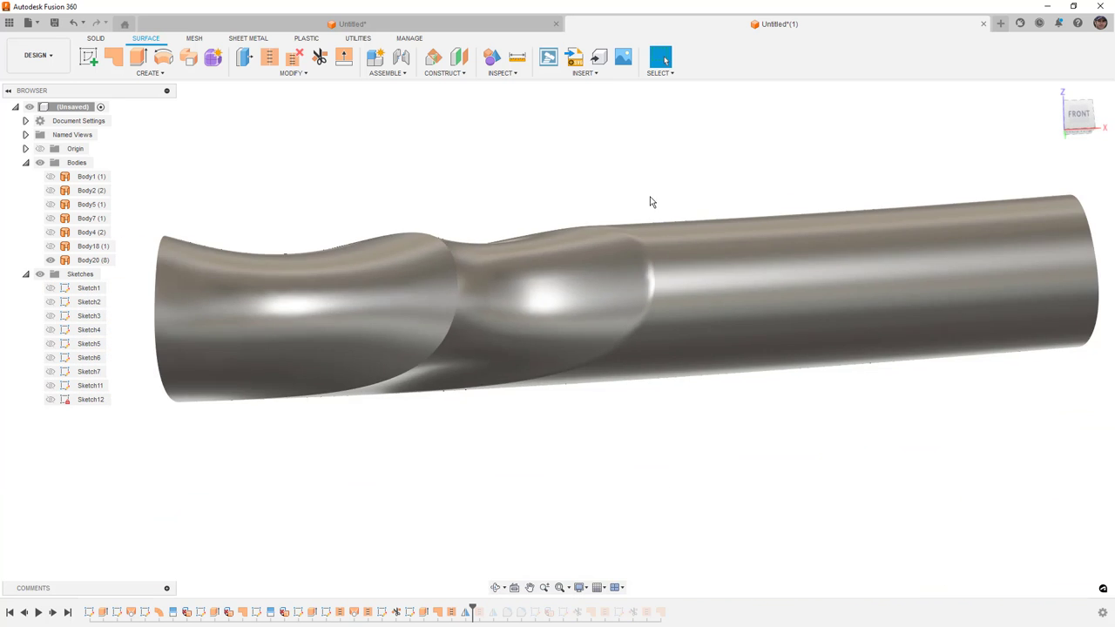
- Orbit around the finished handle to inspect it, then switch to the other Untitled document
shift+middle_drag(487, 341, 442, 359)
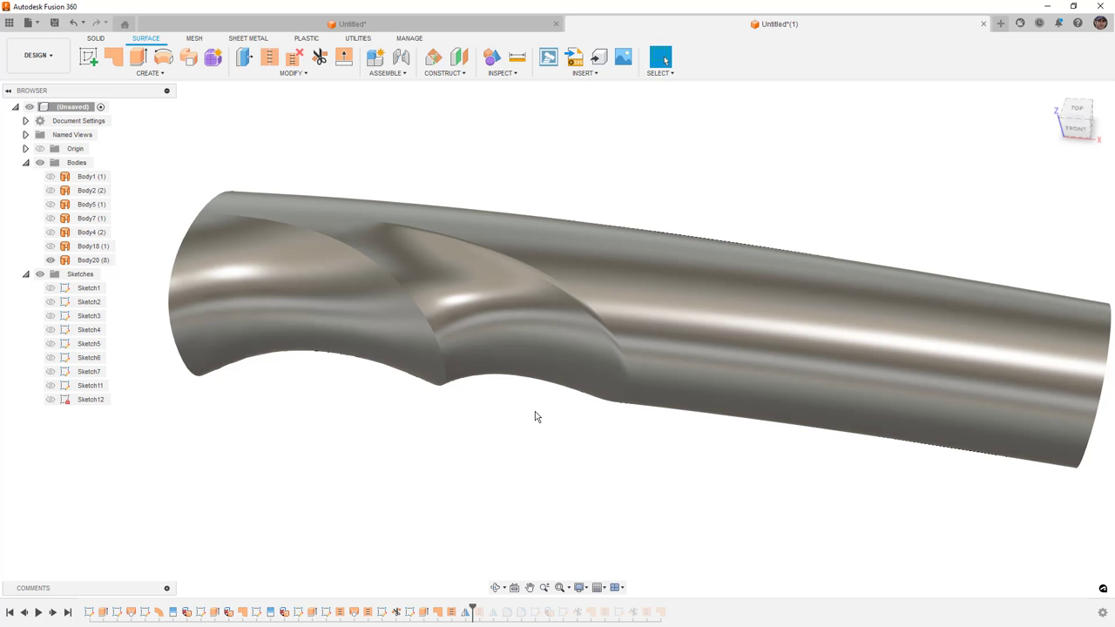
scroll(535, 421, down, 3)
shift+middle_drag(515, 413, 526, 435)
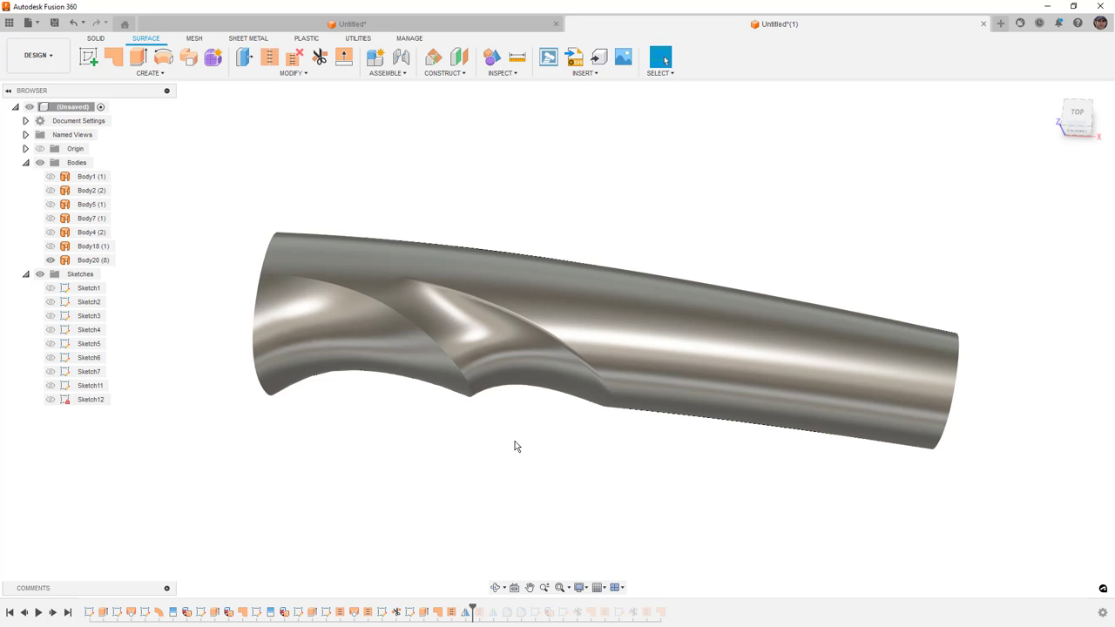
click(501, 25)
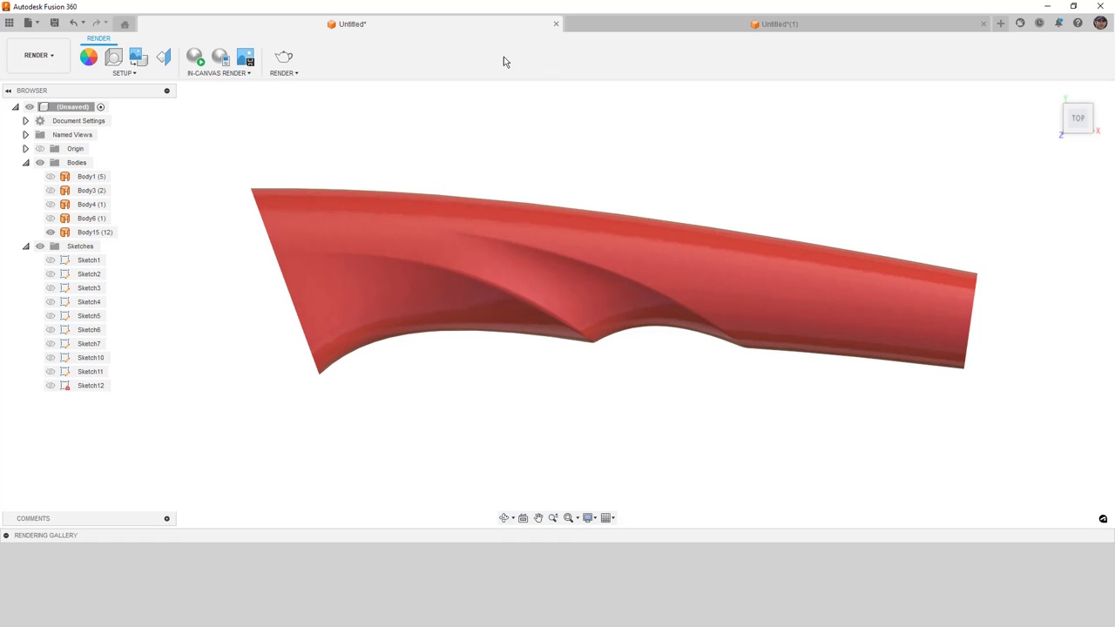